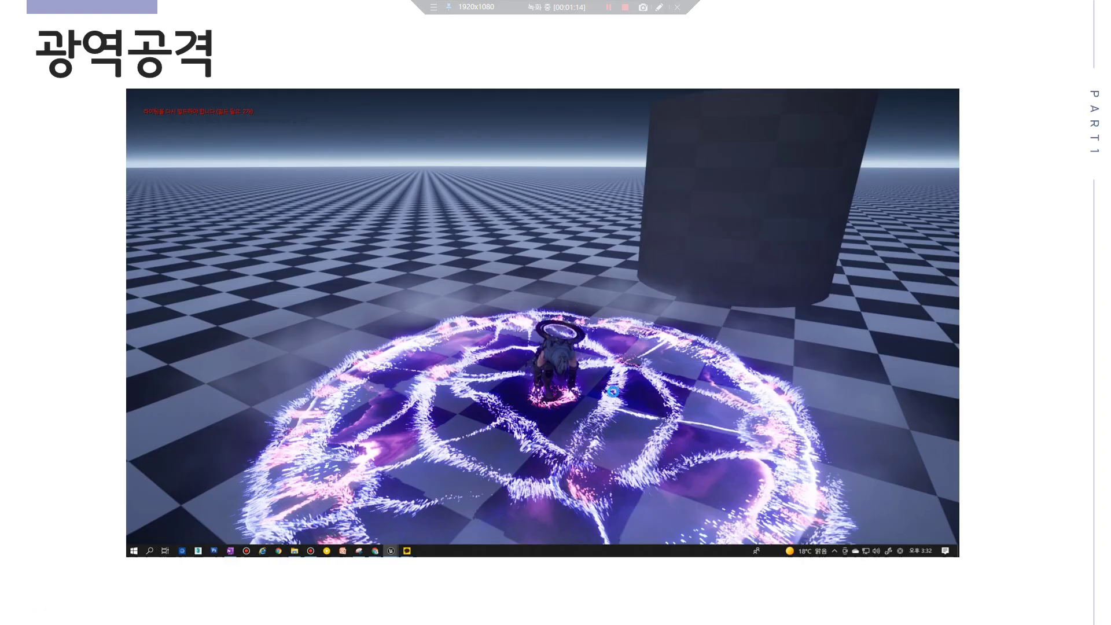
key("Right")
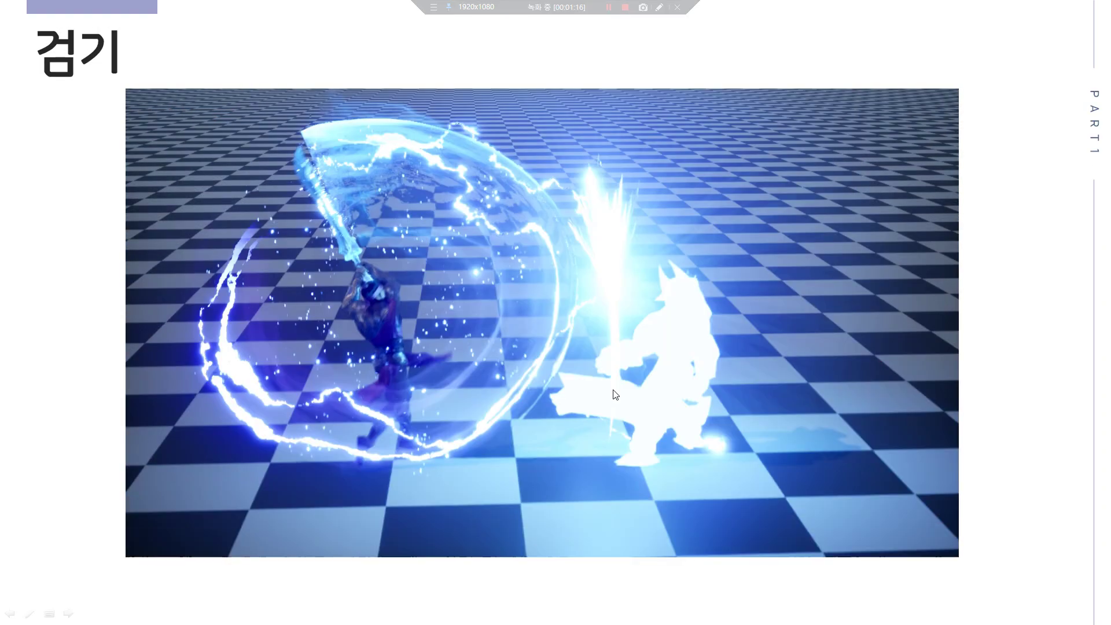
key("Right")
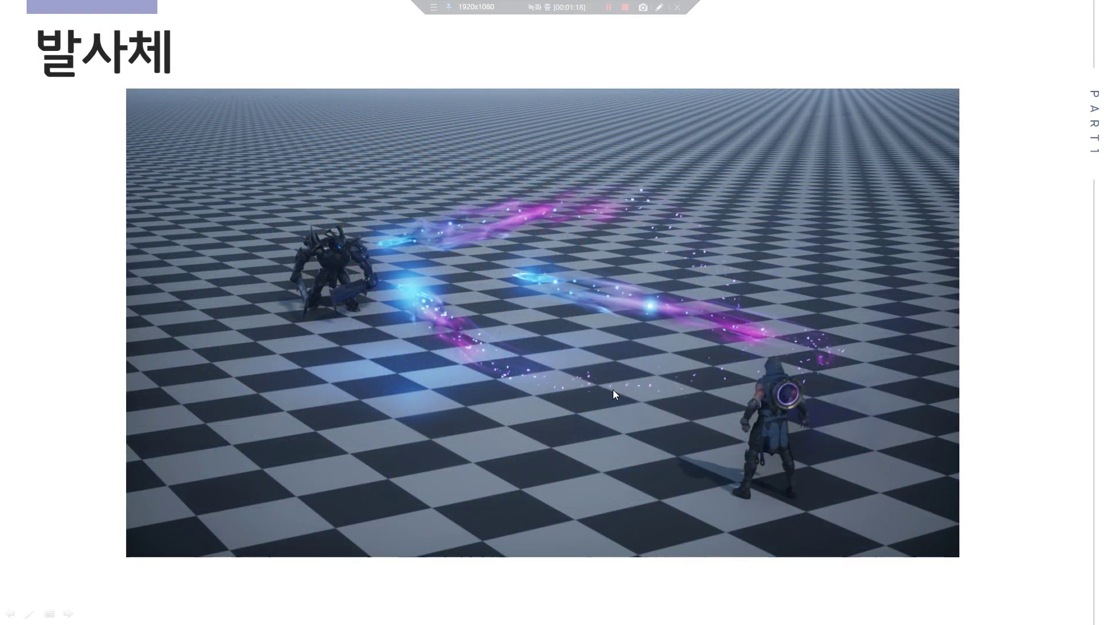
key("Right")
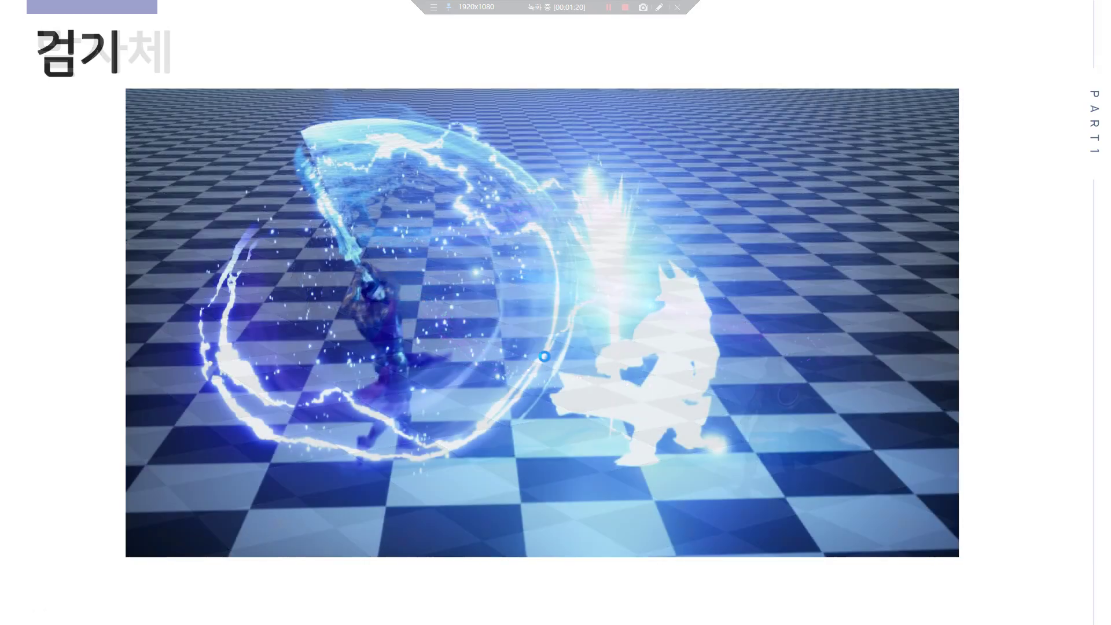
key("Left")
key("Right")
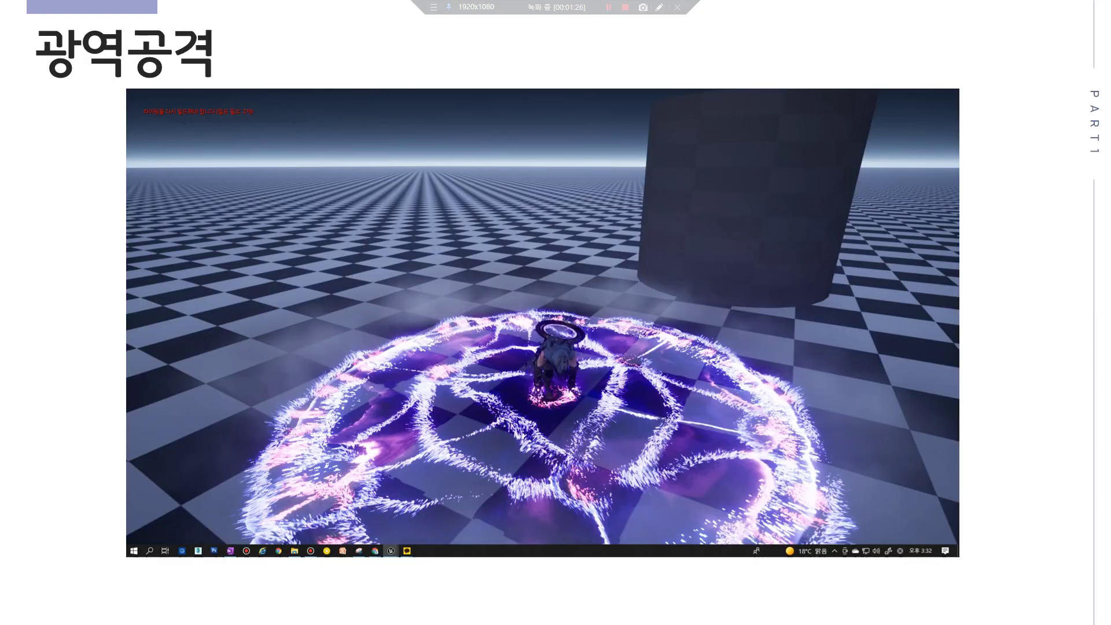
key("Left")
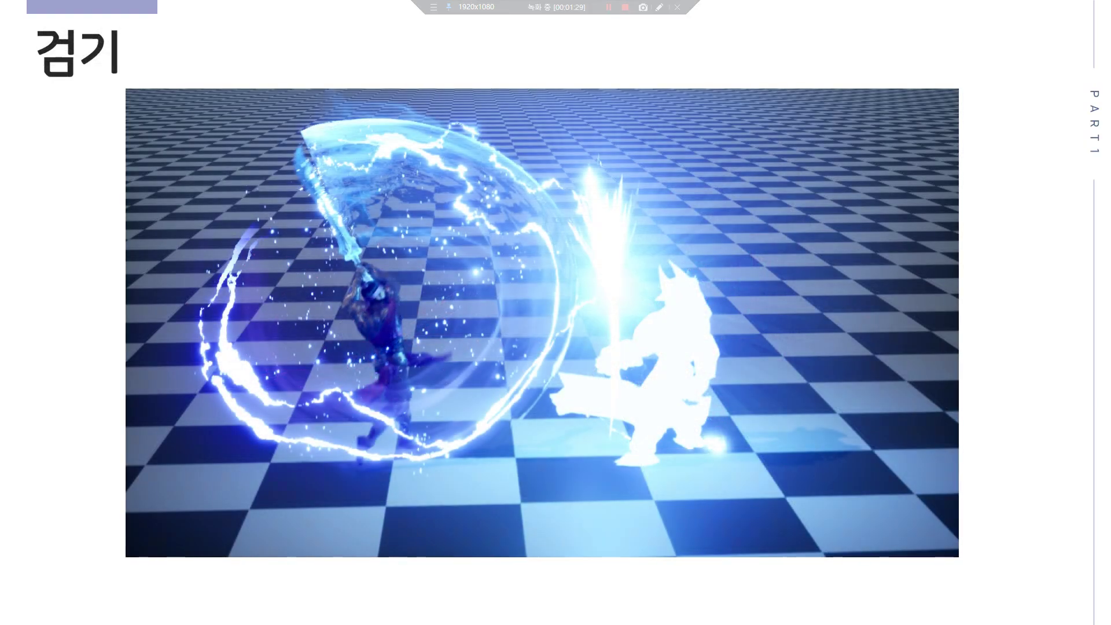
key("Left")
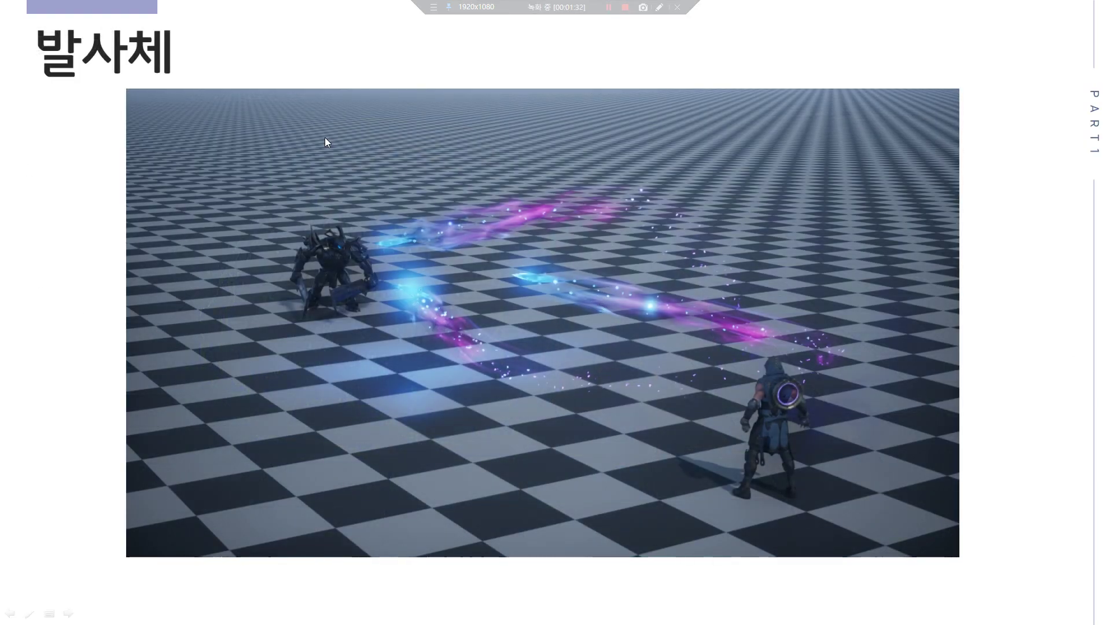
key("Right")
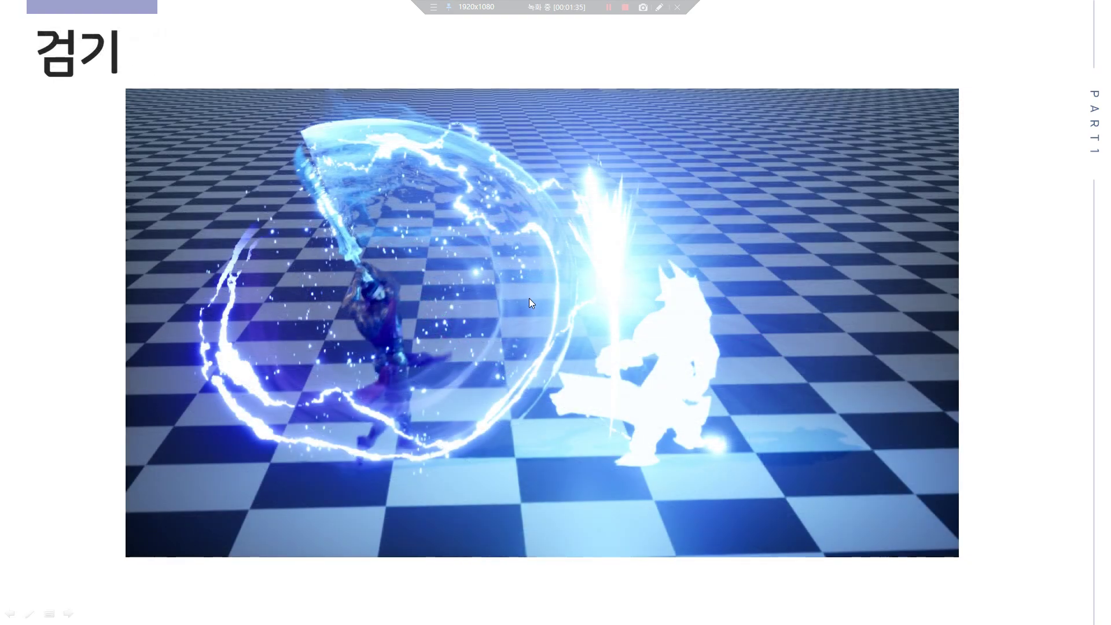
key("Right")
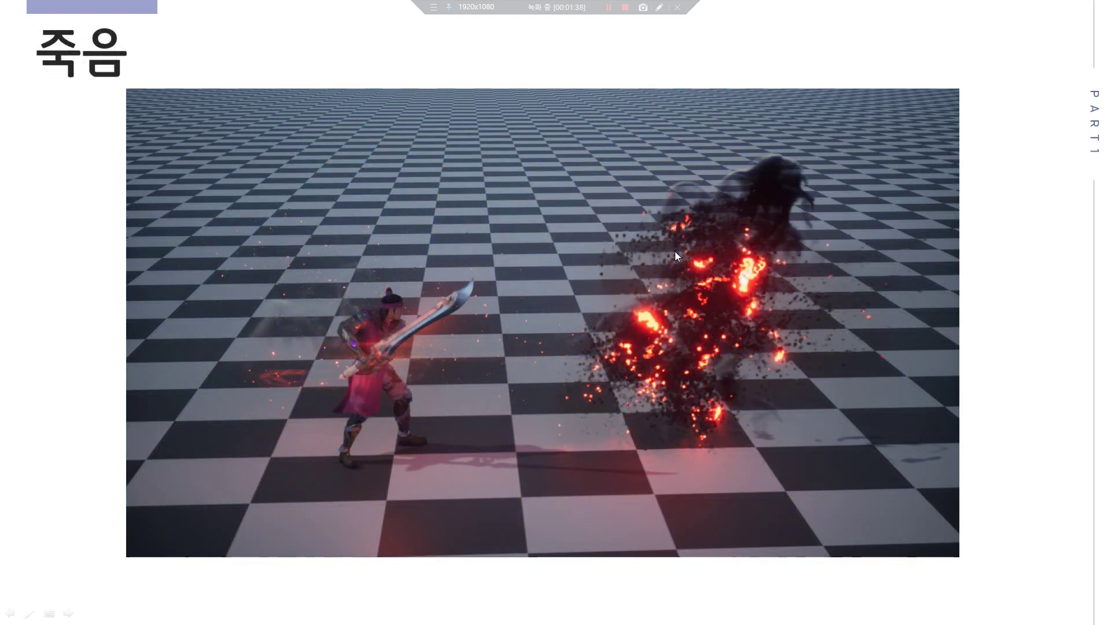
key("Right")
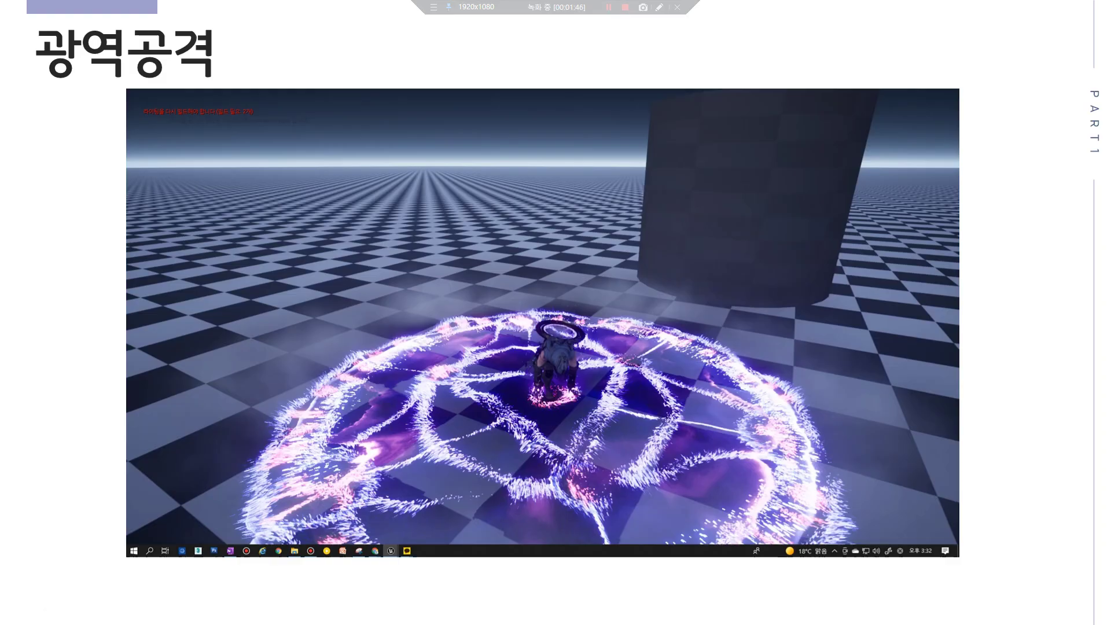
key("Left")
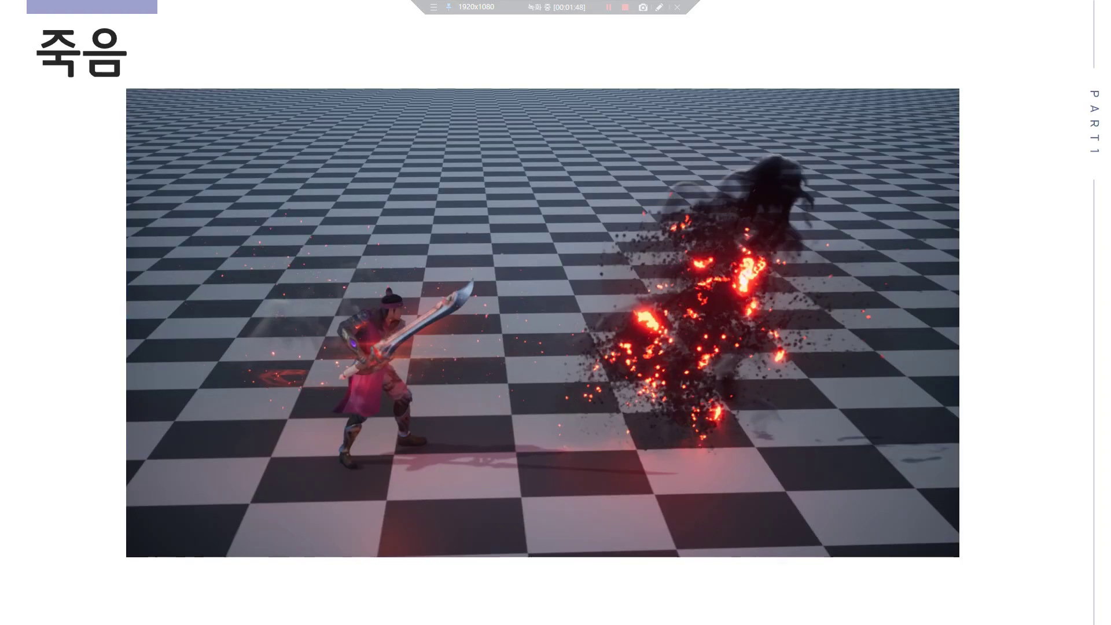
key("Left")
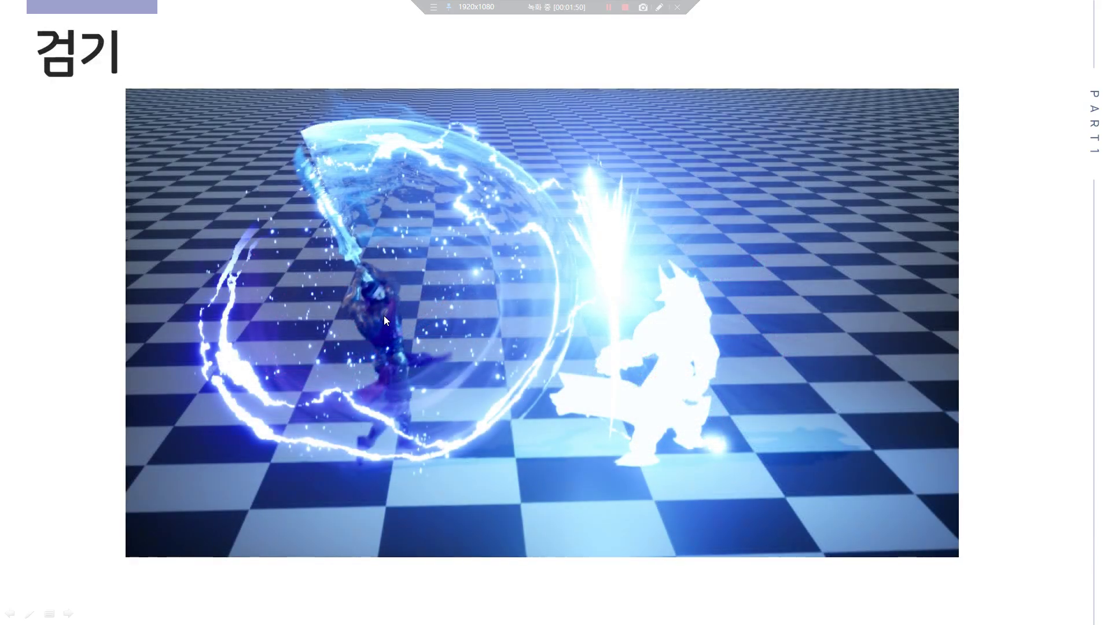
key("Left")
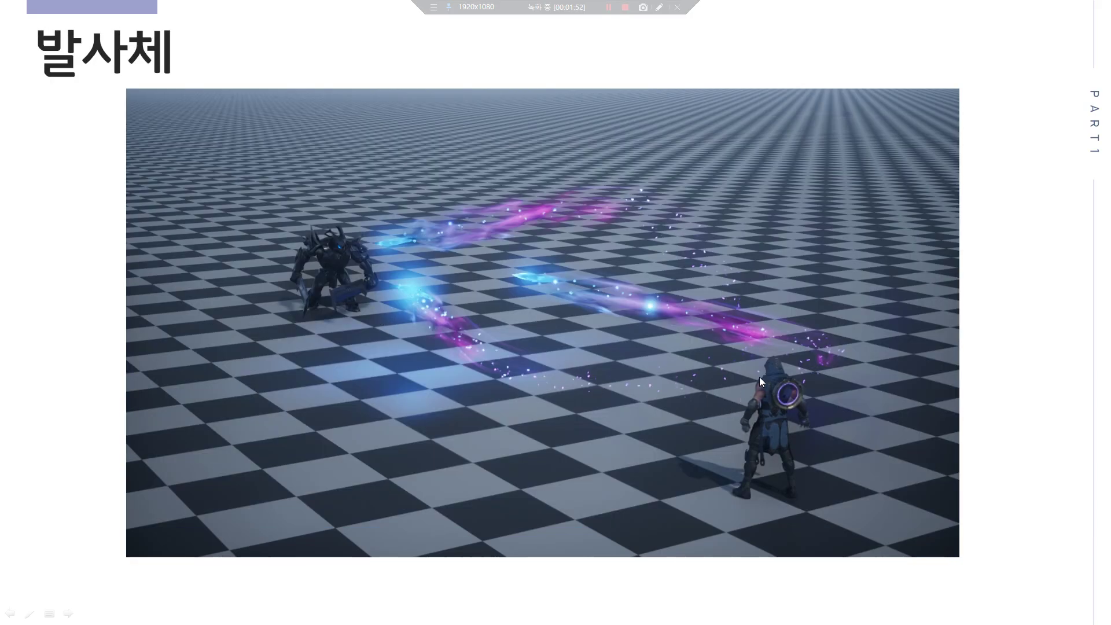
key("Right")
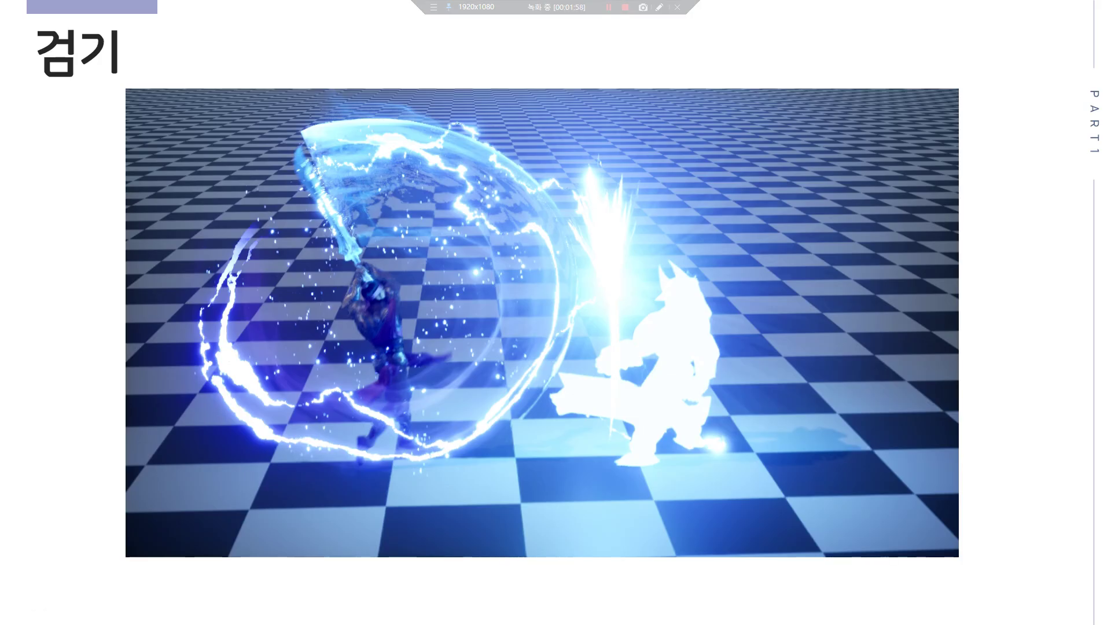
left_click(389, 358)
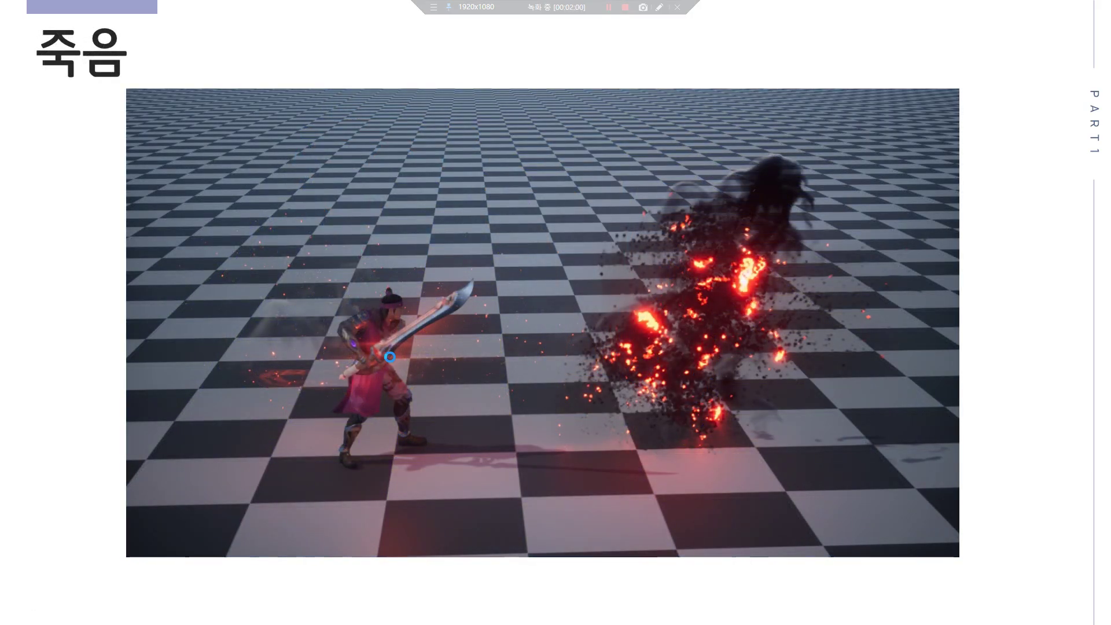
left_click(390, 357)
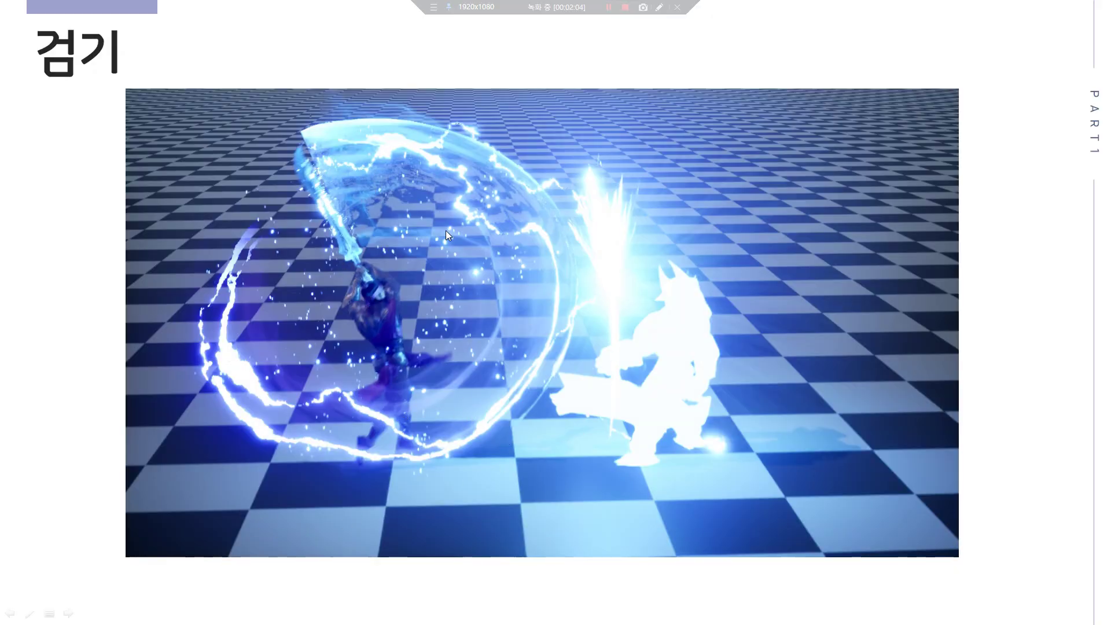
left_click(489, 352)
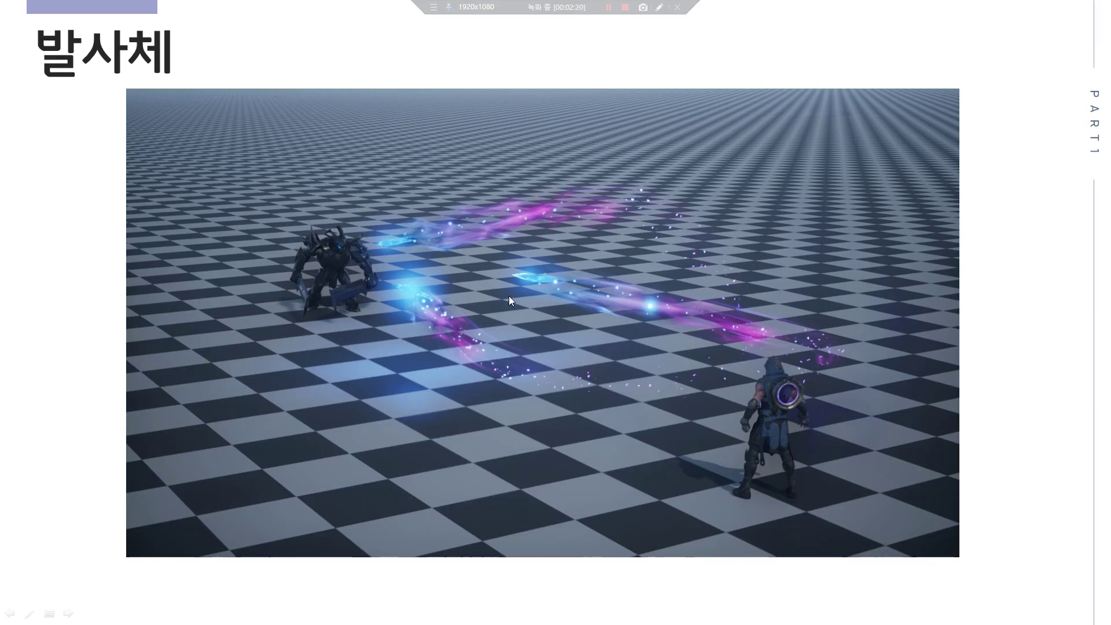
key("Right")
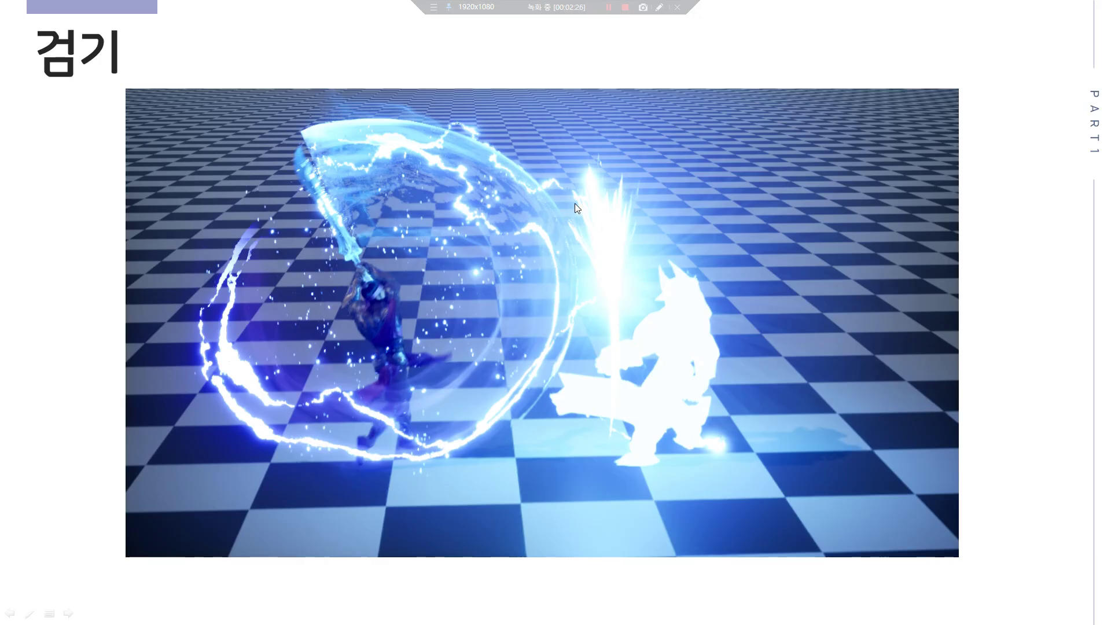
left_click(491, 197)
left_click(491, 193)
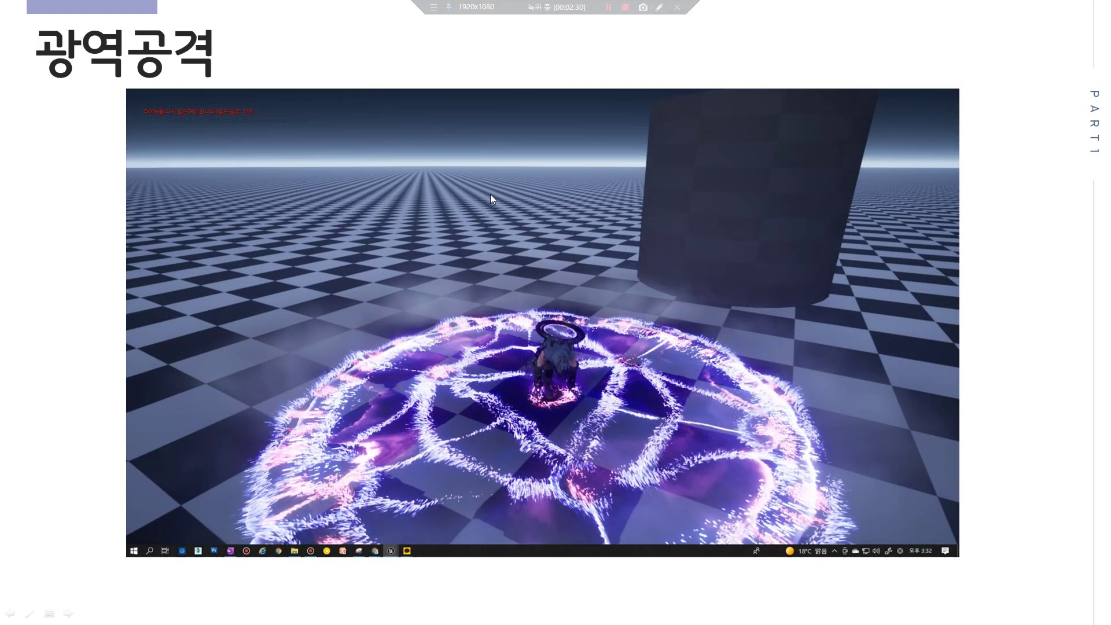
key("Left")
key("Left")
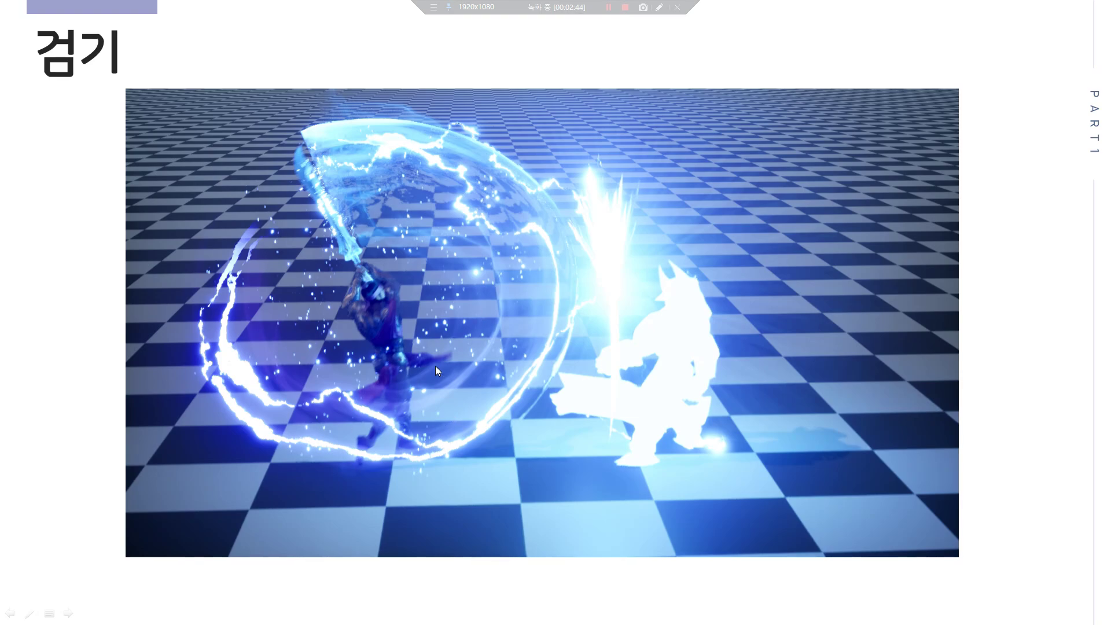
left_click(464, 345)
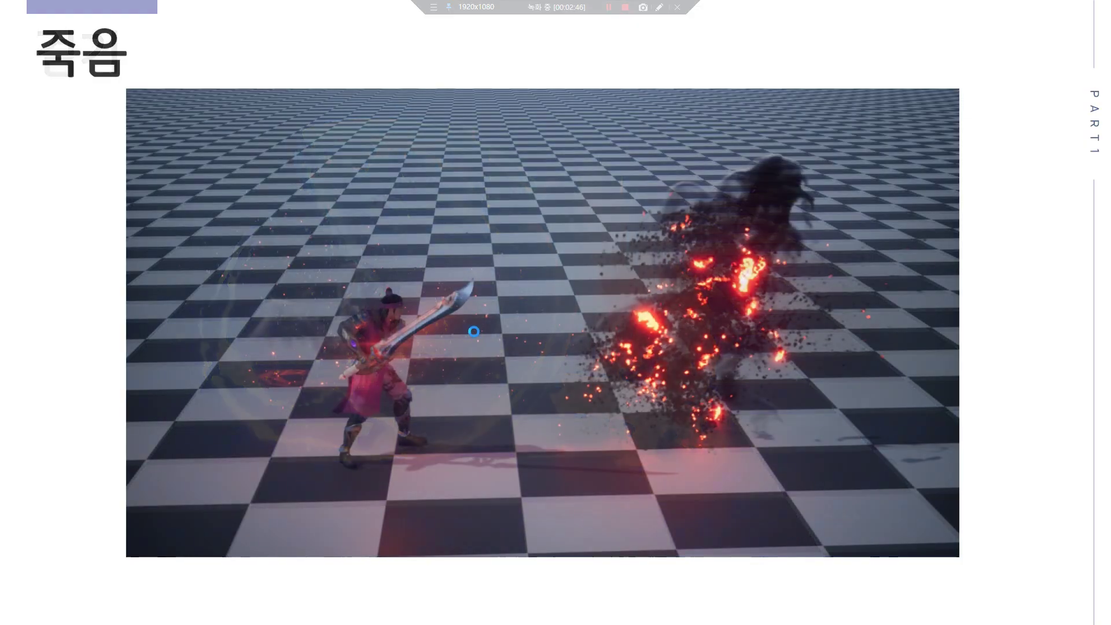
left_click(474, 332)
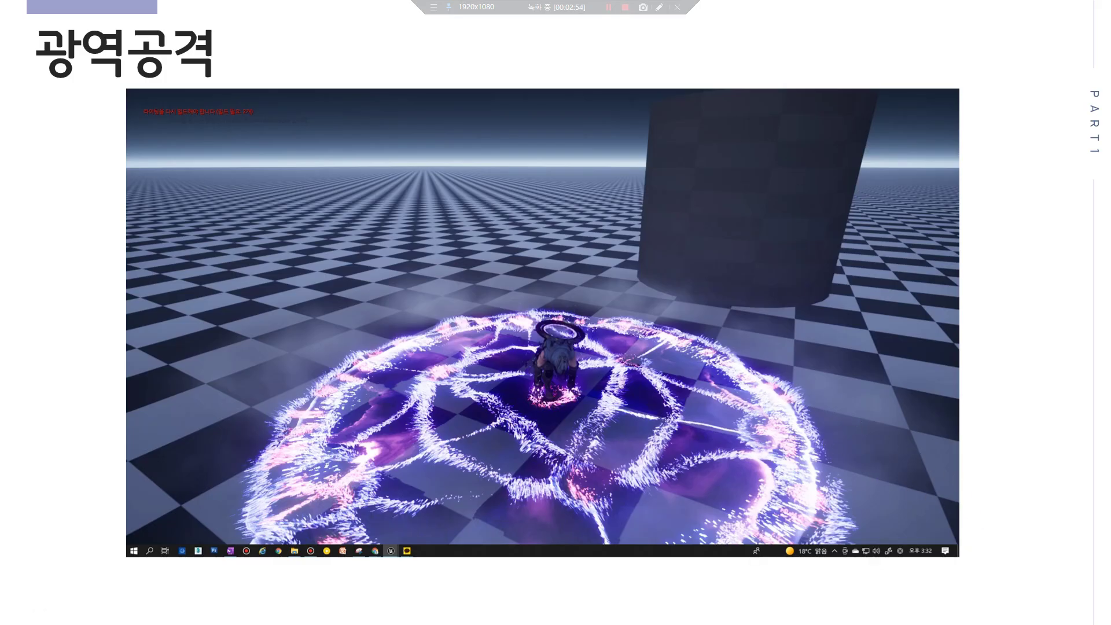
mouse_move(802, 565)
left_mouse_down()
mouse_move(799, 377)
mouse_move(807, 564)
left_mouse_up()
left_click_drag(907, 539, 795, 485)
mouse_move(833, 462)
left_mouse_down()
mouse_move(795, 478)
mouse_move(809, 505)
left_mouse_up()
mouse_move(794, 556)
left_mouse_down()
mouse_move(787, 570)
mouse_move(338, 535)
mouse_move(457, 308)
mouse_move(798, 414)
mouse_move(724, 538)
left_mouse_up()
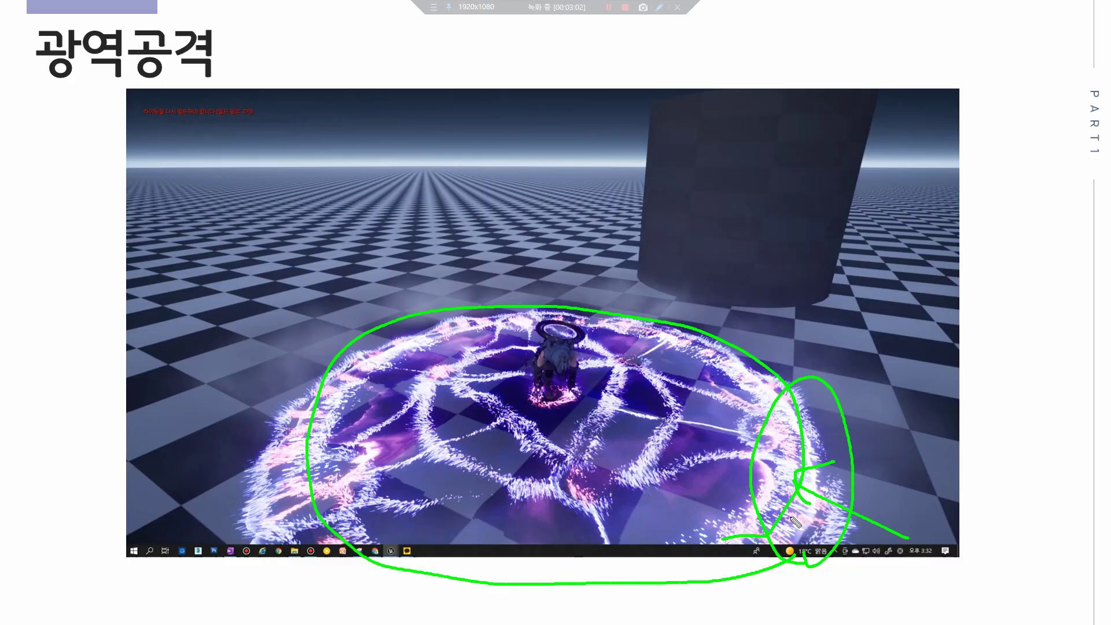
left_click_drag(790, 516, 841, 380)
key("Escape")
key("Right")
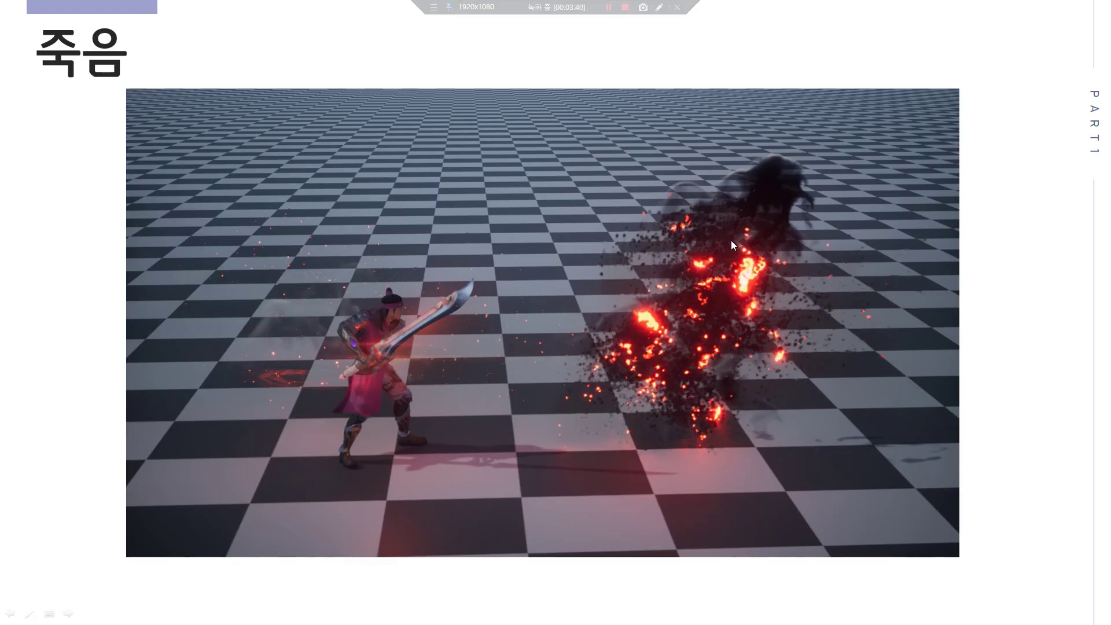
left_click(704, 279)
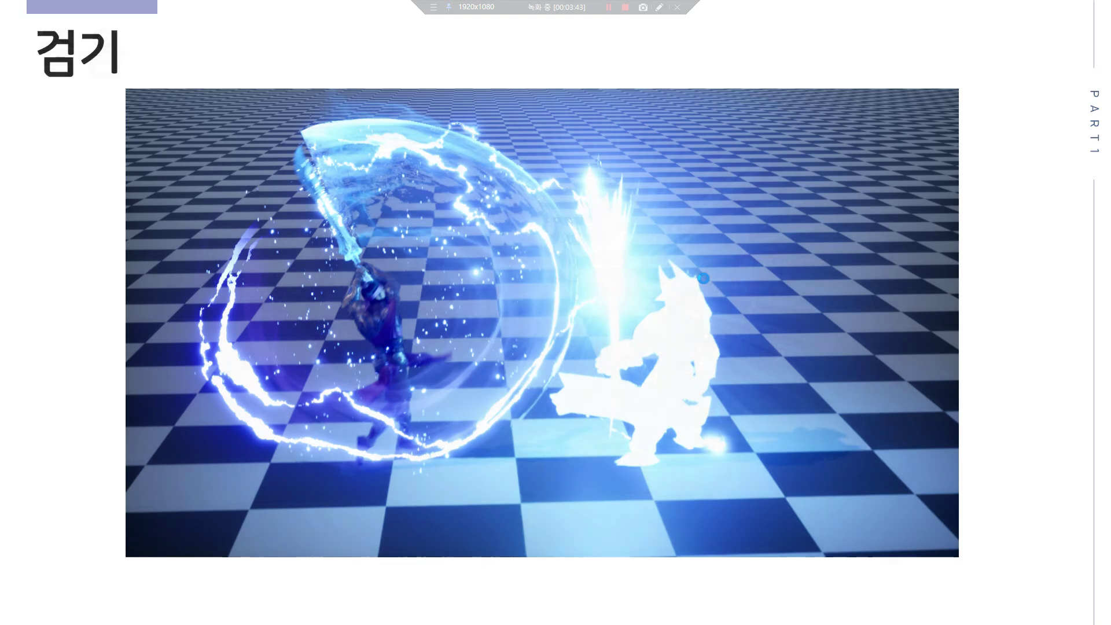
left_click(703, 278)
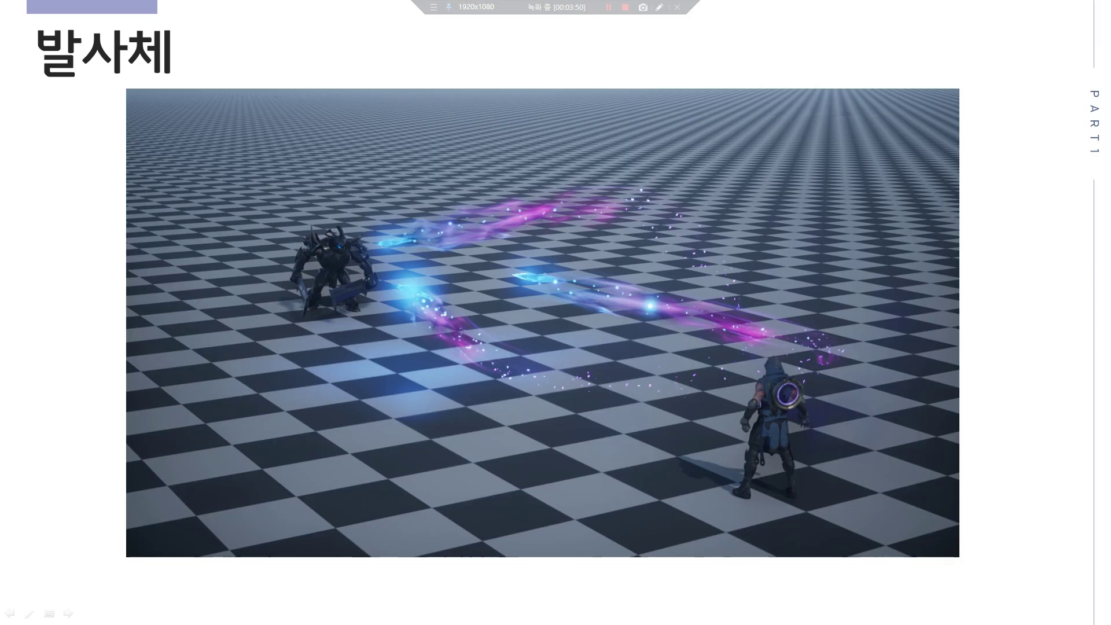
Switch to Unreal Editor and open the recent level VFX_Death.
key("alt+Tab")
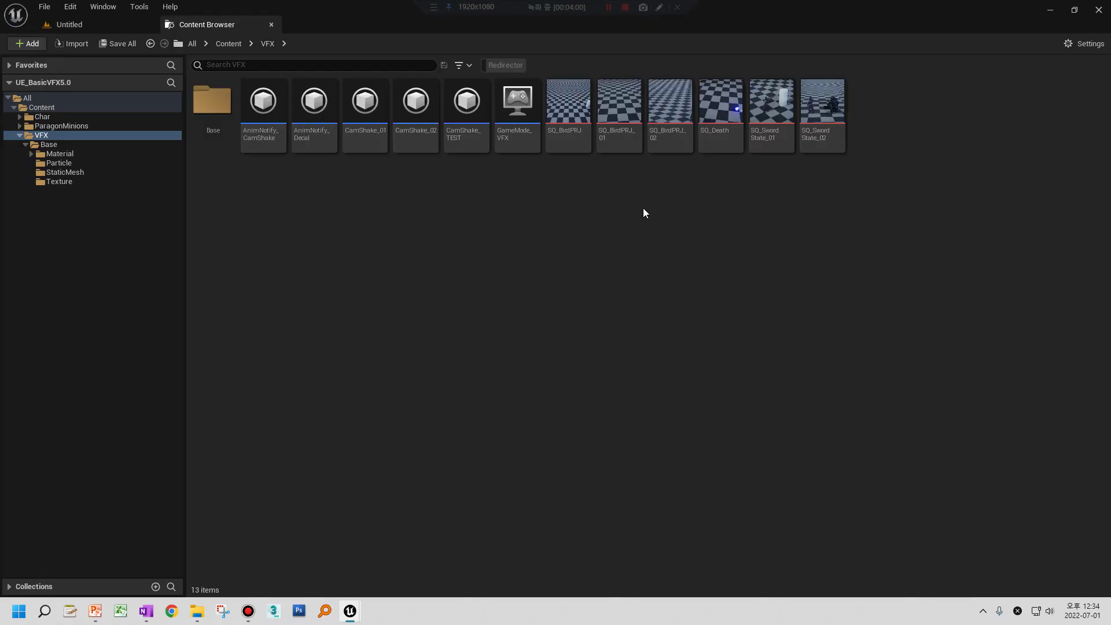
left_click(676, 141)
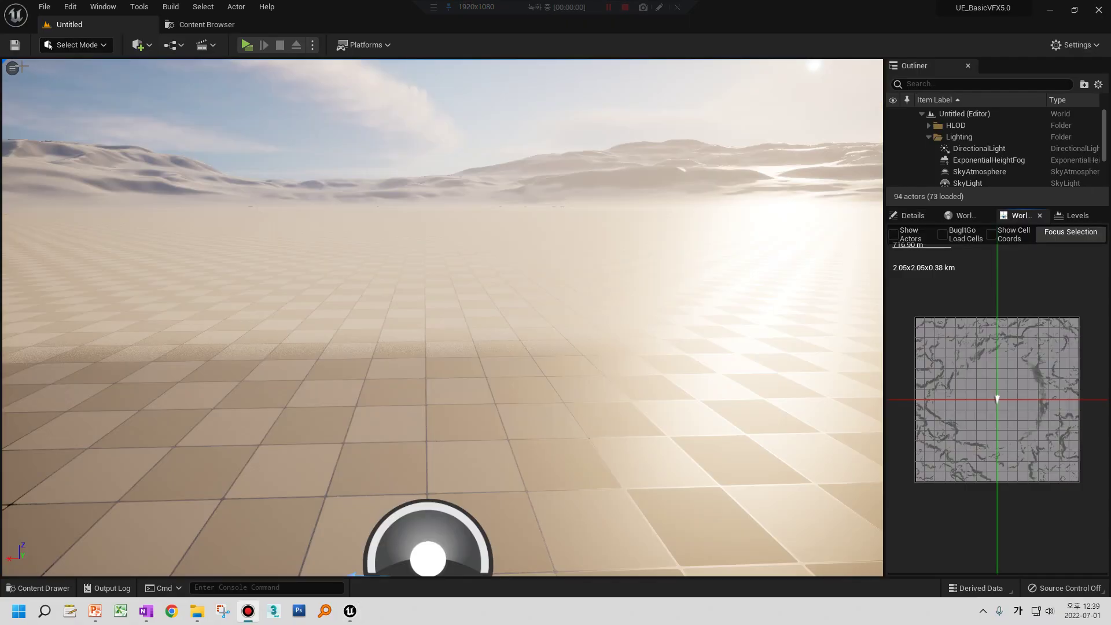
left_click(44, 6)
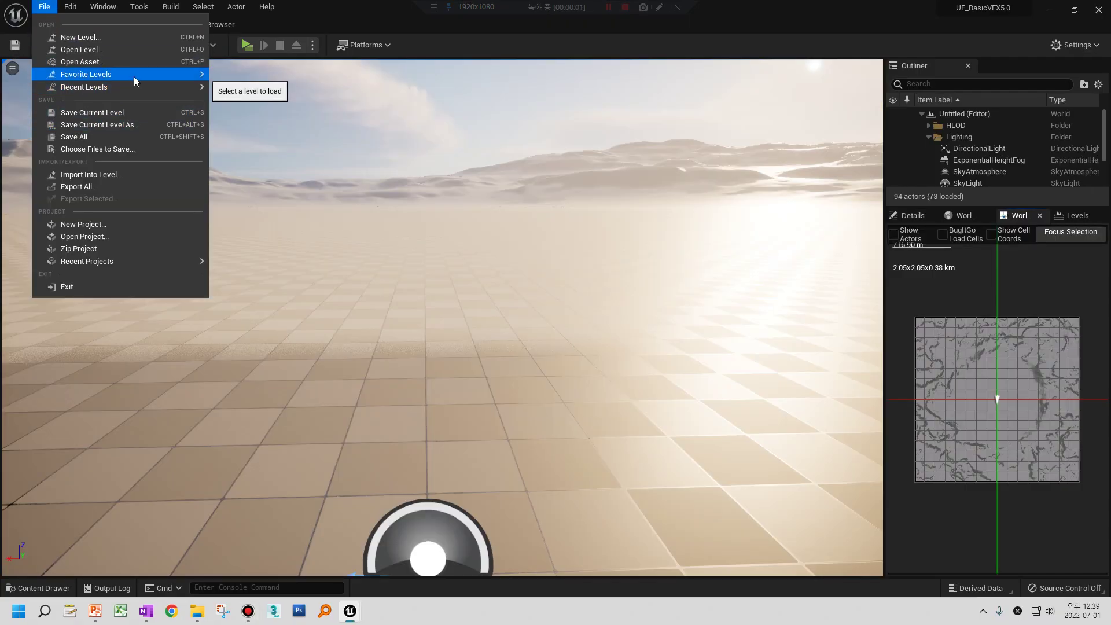
mouse_move(172, 87)
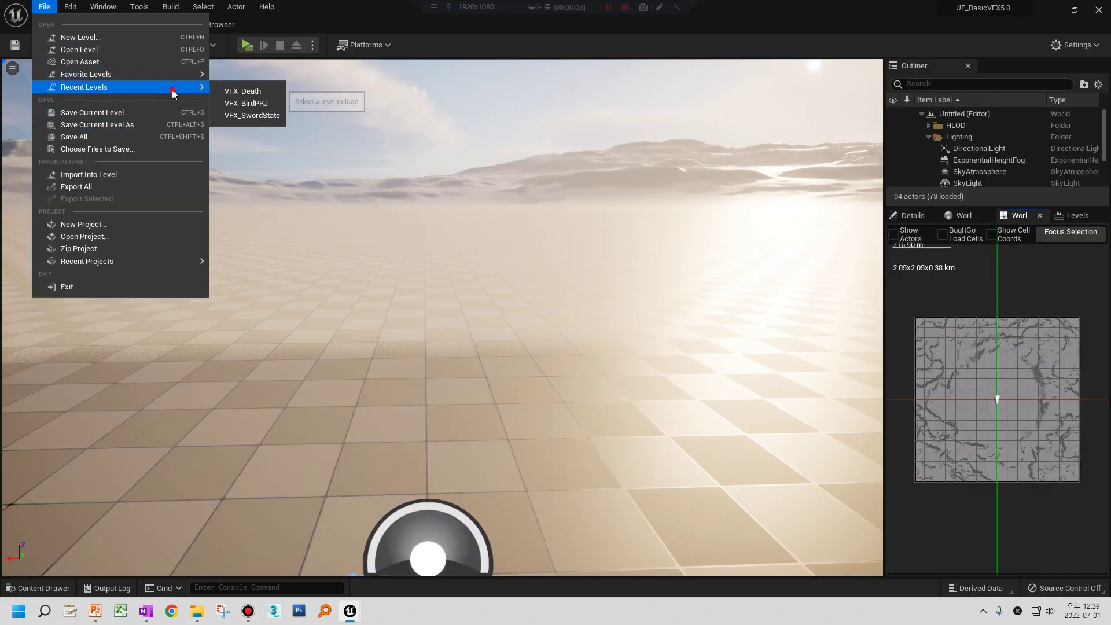
left_click(238, 91)
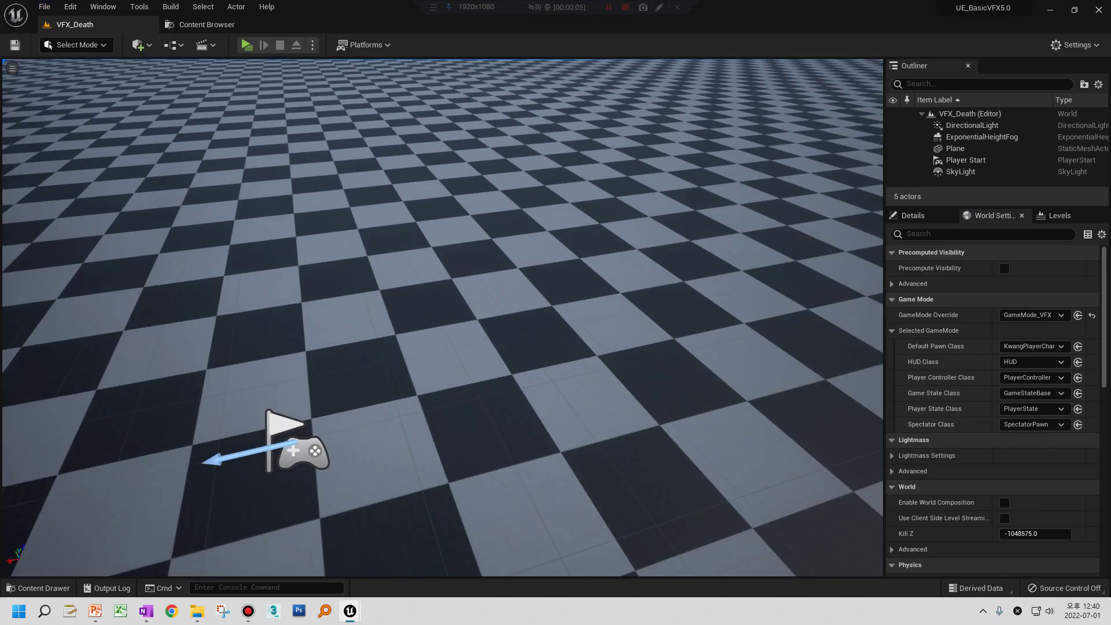
Duplicate the SQ_BirdPRJ_02 level sequence in the VFX content folder.
left_click(214, 25)
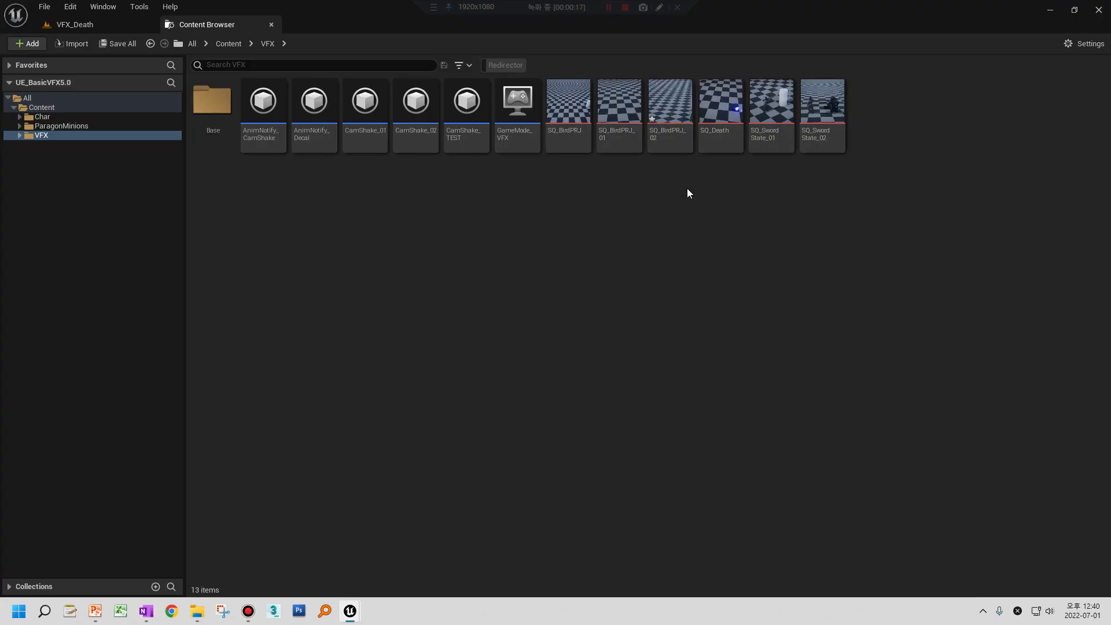
left_click(670, 136)
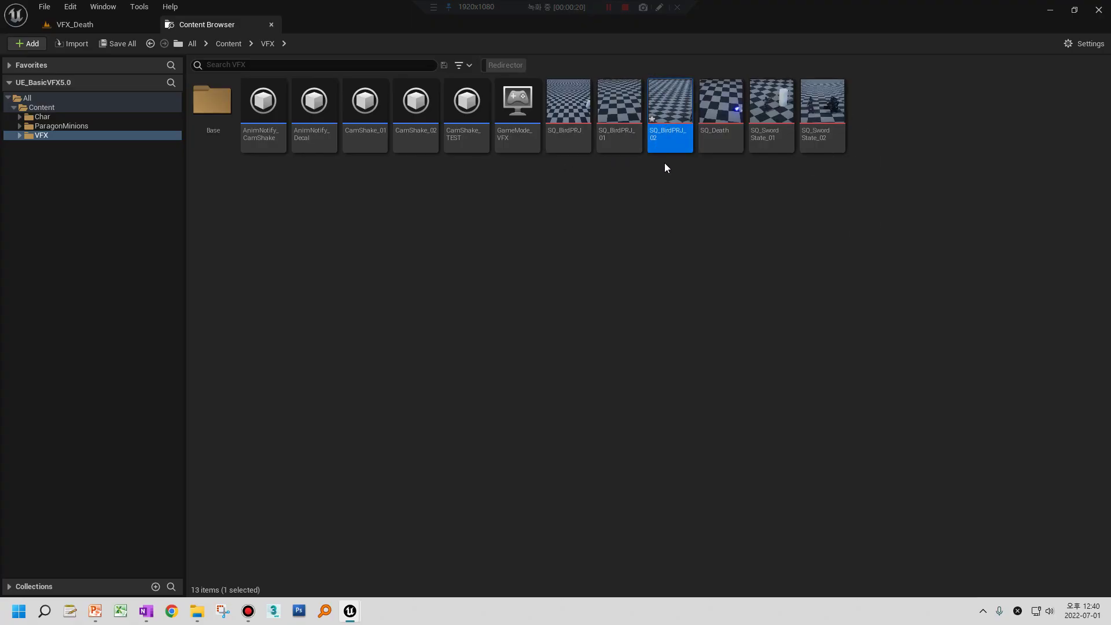
right_click(670, 143)
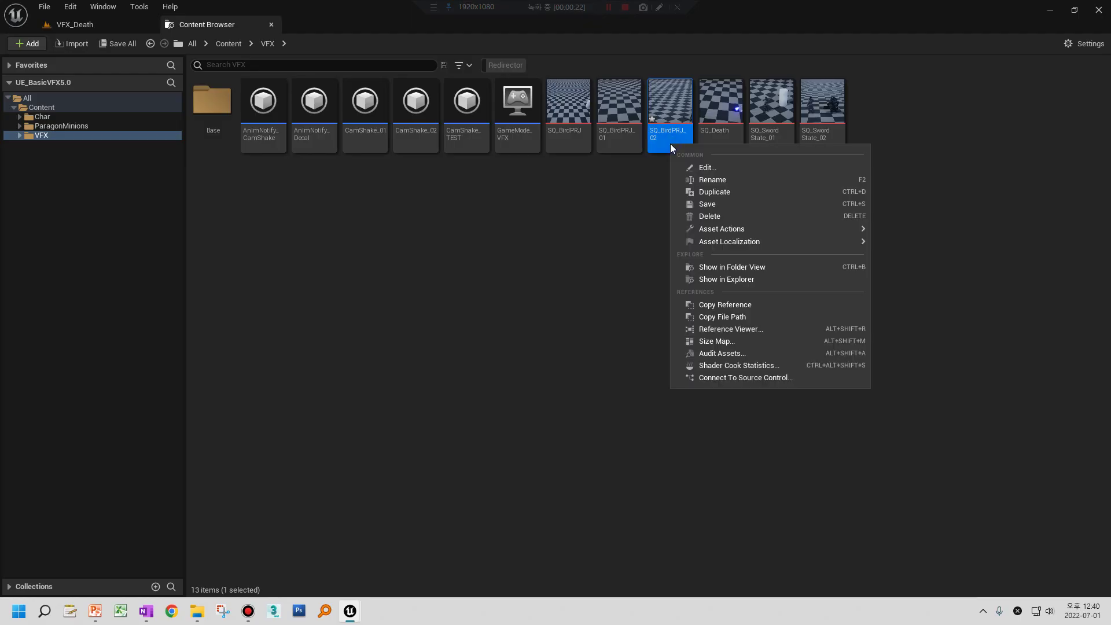
left_click(727, 197)
Name the duplicated level sequence SQ_PortFolioSkill_01.
key("End")
key("BackSpace")
key("BackSpace")
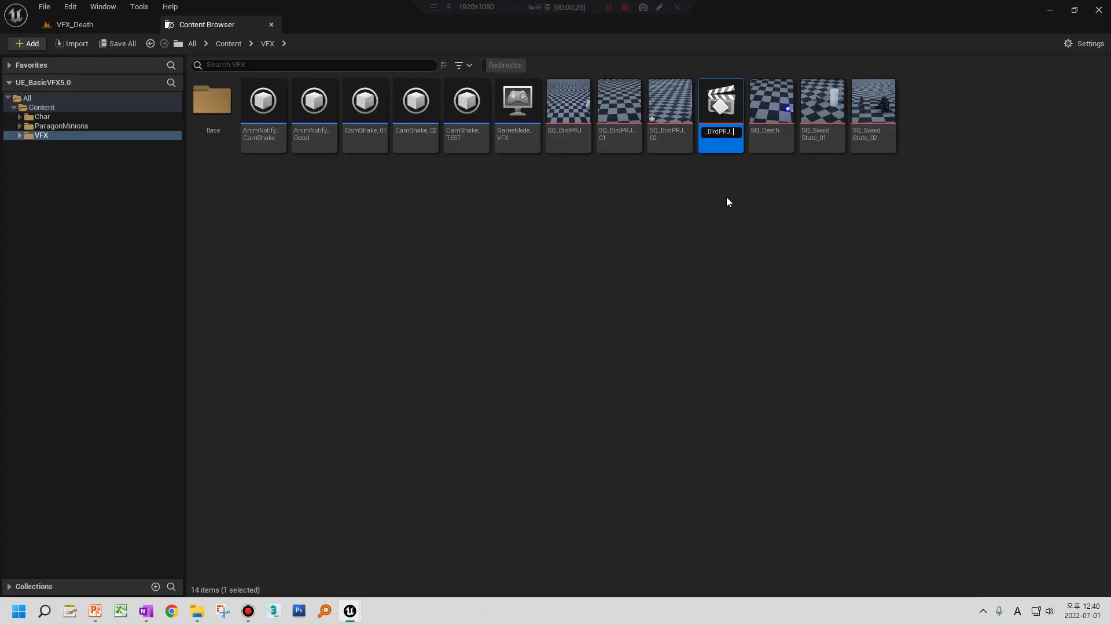
key("ctrl+a")
type("SQ_Sk")
type("ill_01")
type("P")
type("r")
key("BackSpace")
type("ortFolio")
key("End")
key("Return")
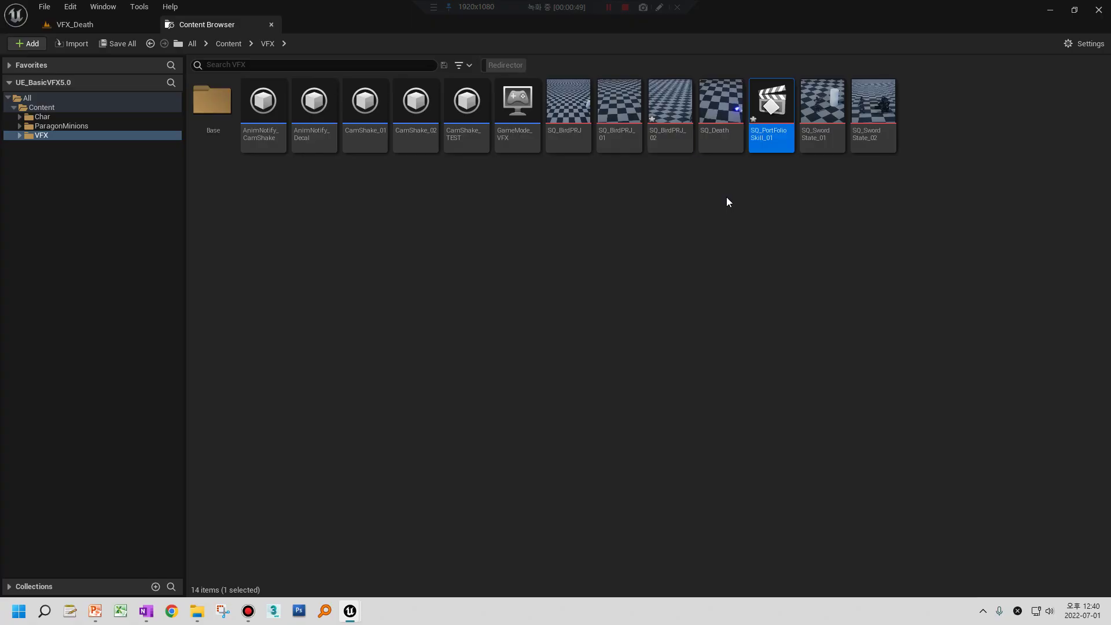
Open the SQ_PortFolioSkill_01 sequence, play it through, and scrub it to frame 166.
double_click(772, 109)
right_click_drag(496, 213, 489, 200)
key("s")
key("w")
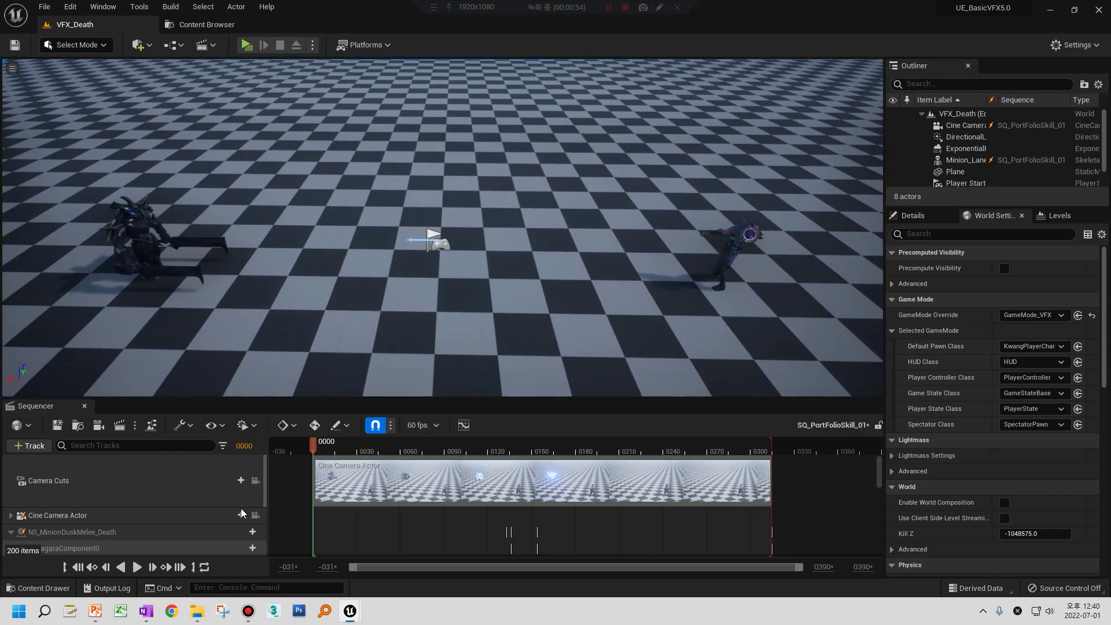
key("space")
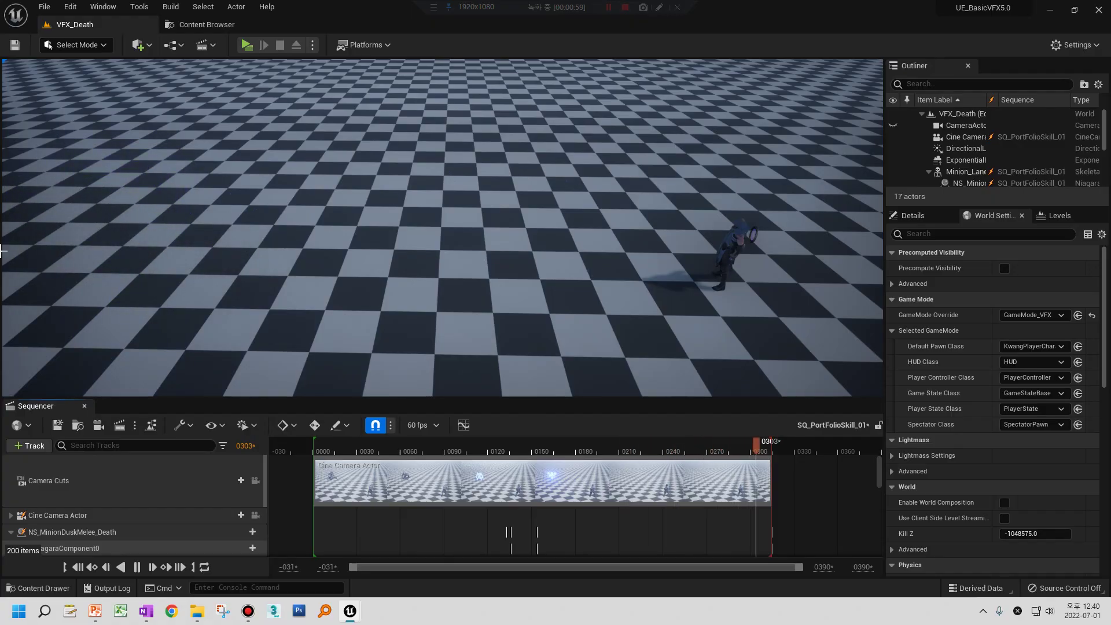
left_click_drag(426, 450, 554, 456)
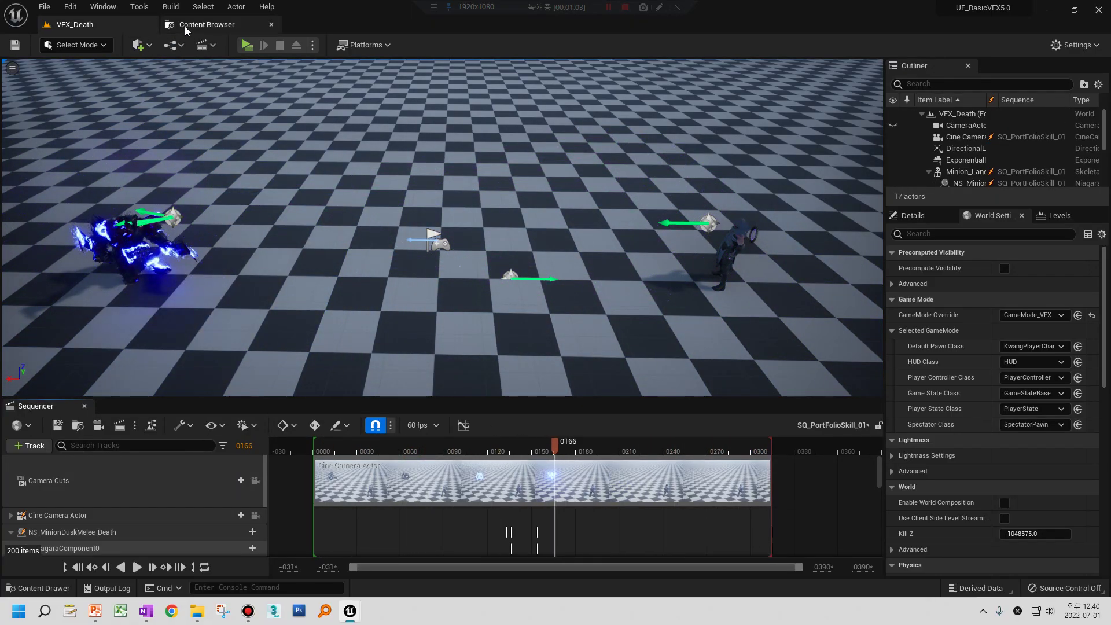
Open the Meshes folder of the Kwang hero under Char/ParagonKwang/Characters/Heroes in the project content.
left_click(185, 26)
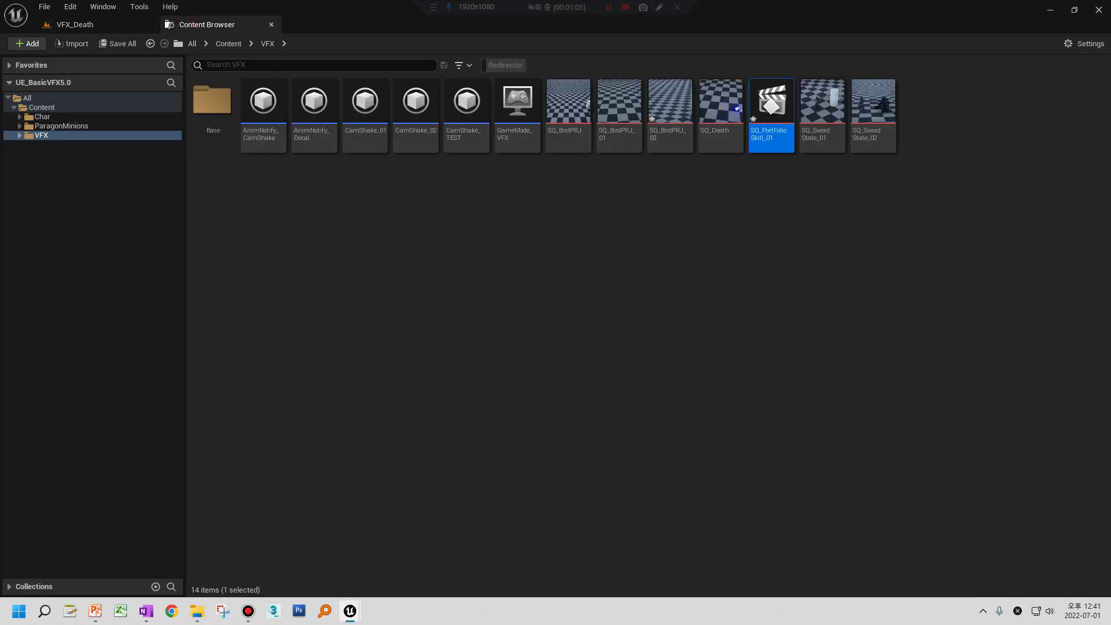
left_click(19, 117)
left_click(40, 117)
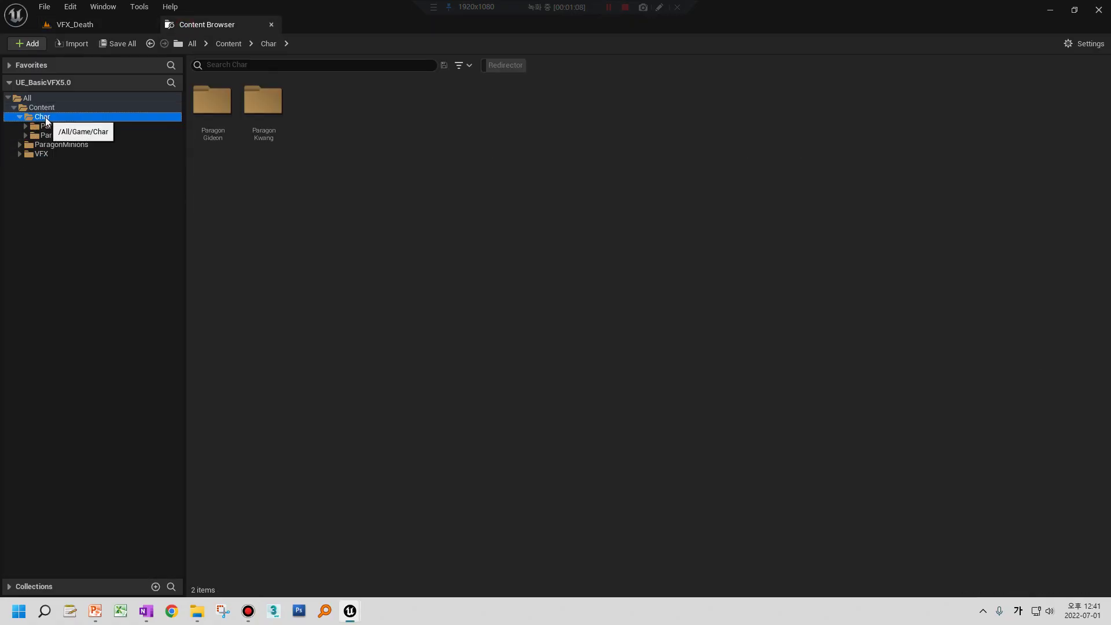
left_click(26, 135)
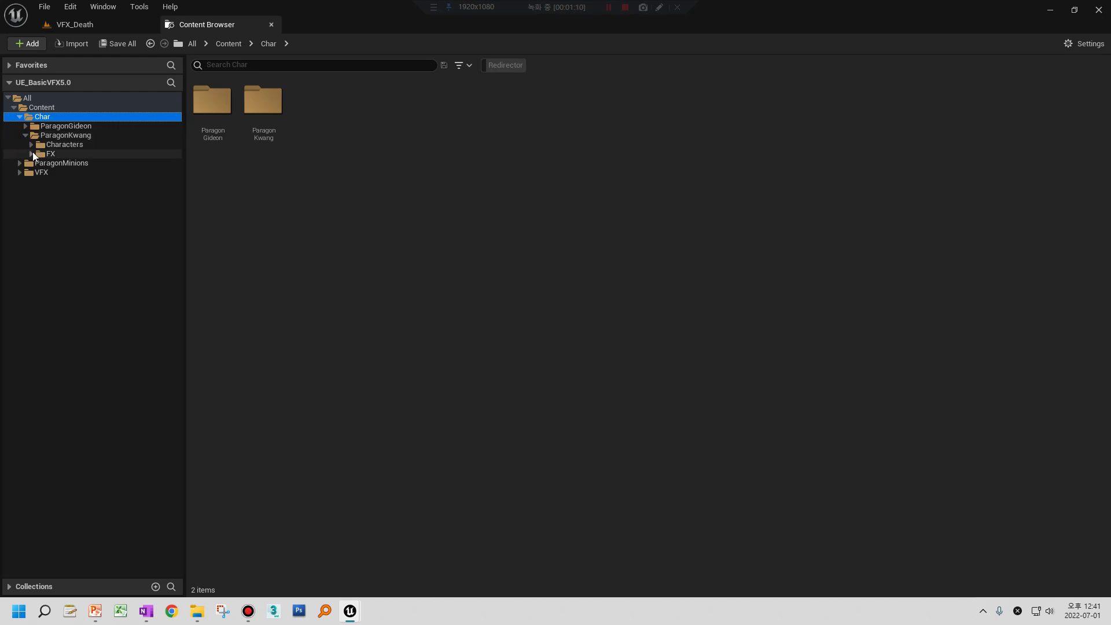
left_click(32, 145)
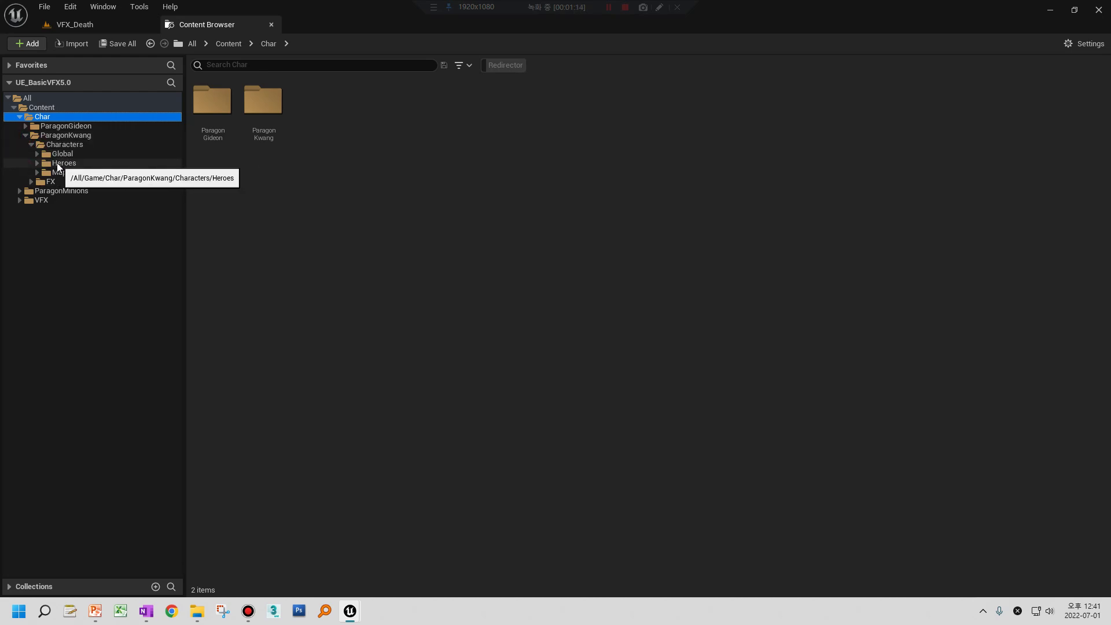
left_click(42, 164)
left_click(43, 172)
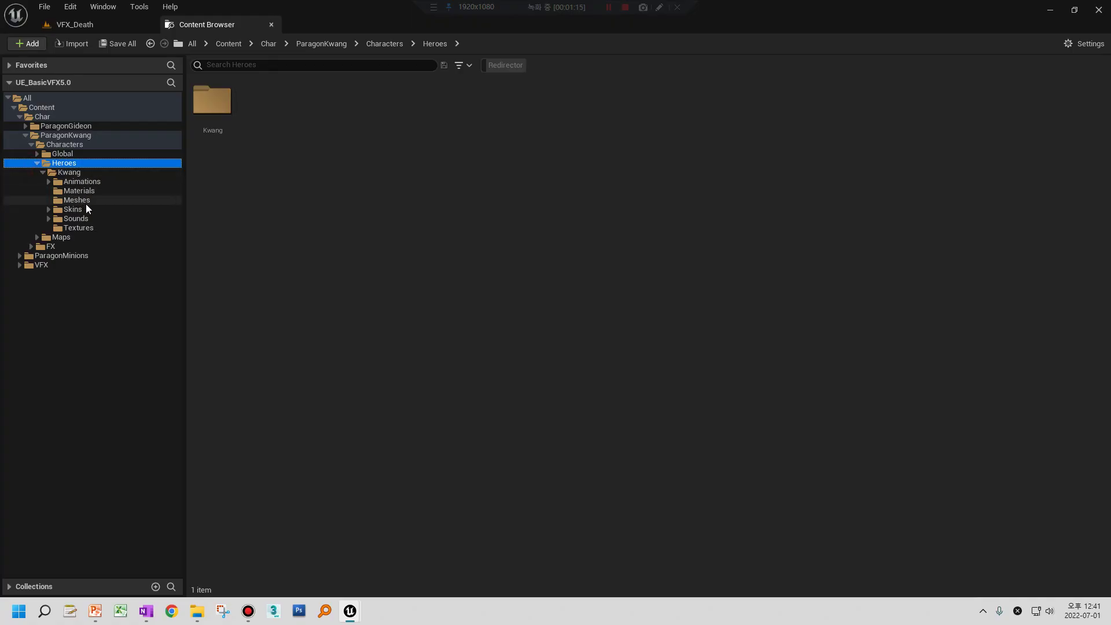
left_click(85, 201)
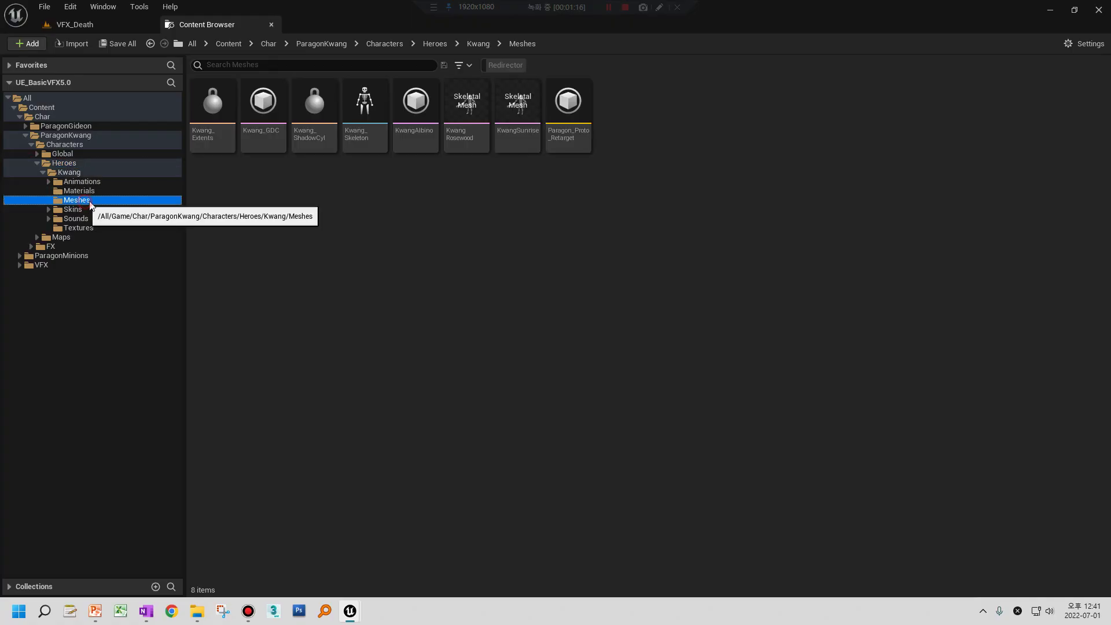
Place the Kwang_GDC skeletal mesh in the level beside the minion.
left_click(270, 148)
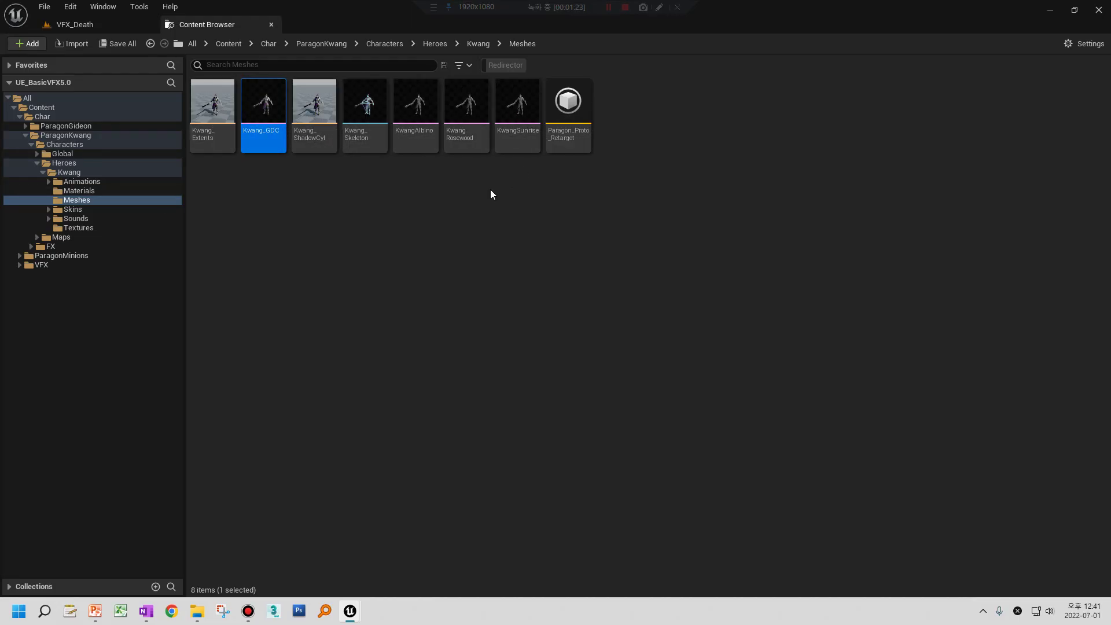
left_click(262, 137)
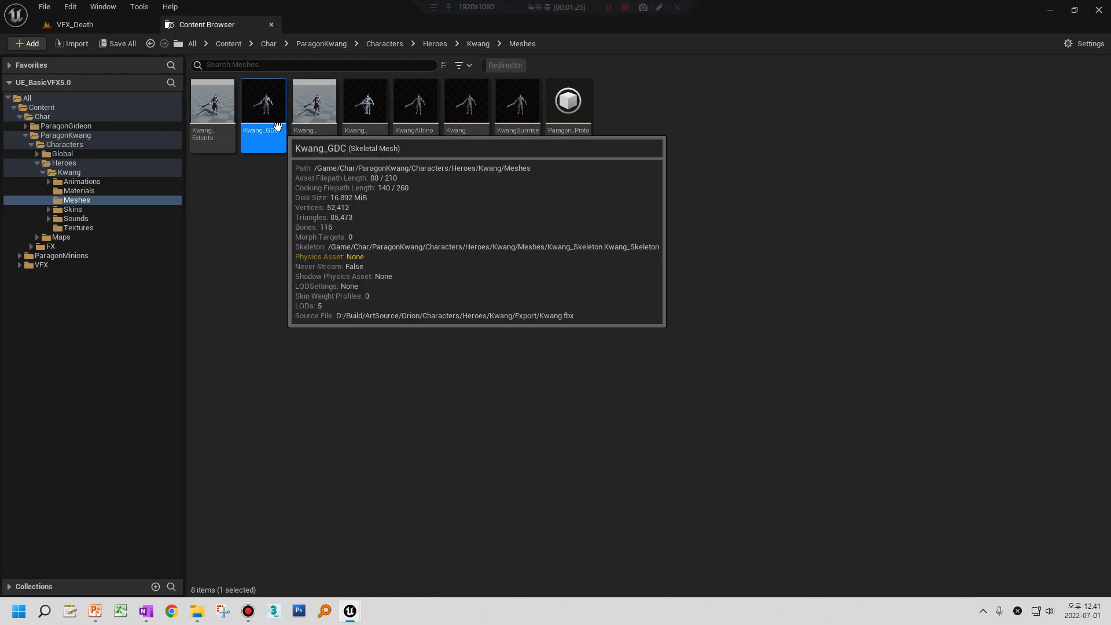
mouse_move(268, 123)
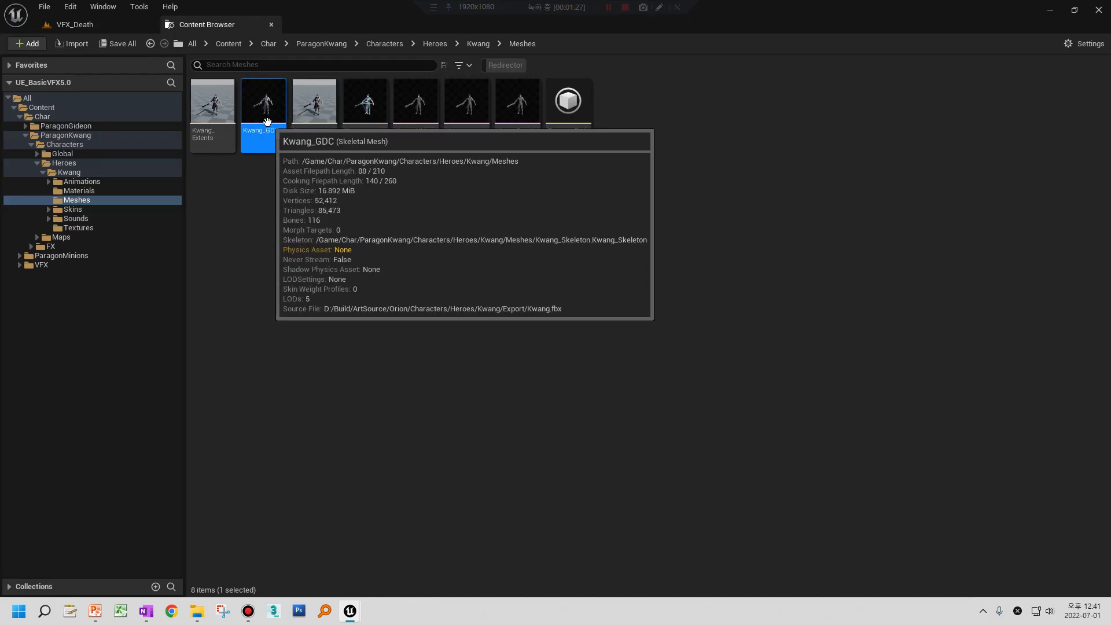
left_click_drag(265, 119, 151, 303)
Check the Minion_Lane_Melee_Dusk transform and set the Kwang_GDC location to X 730, Y 0, Z 0.
left_click(111, 227)
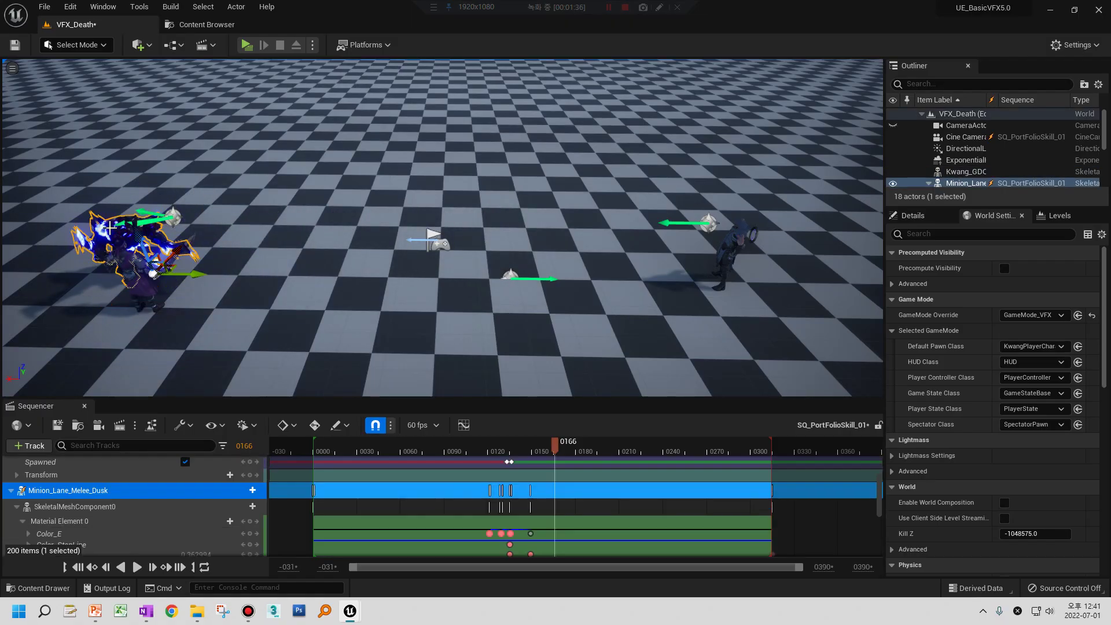
left_click(913, 215)
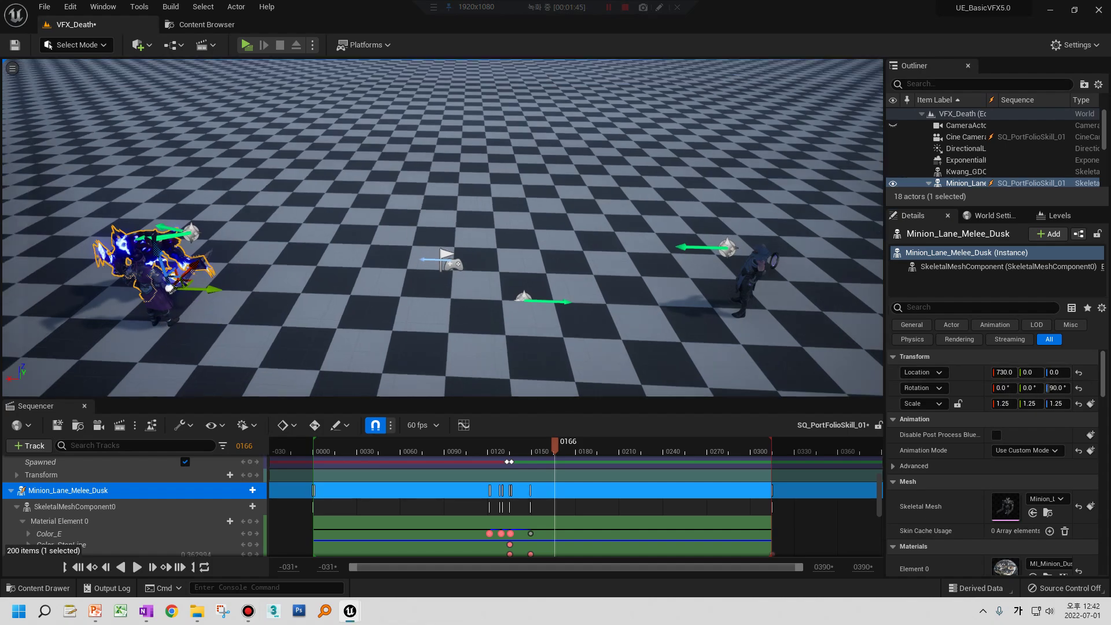
left_click(144, 318)
left_click(1078, 372)
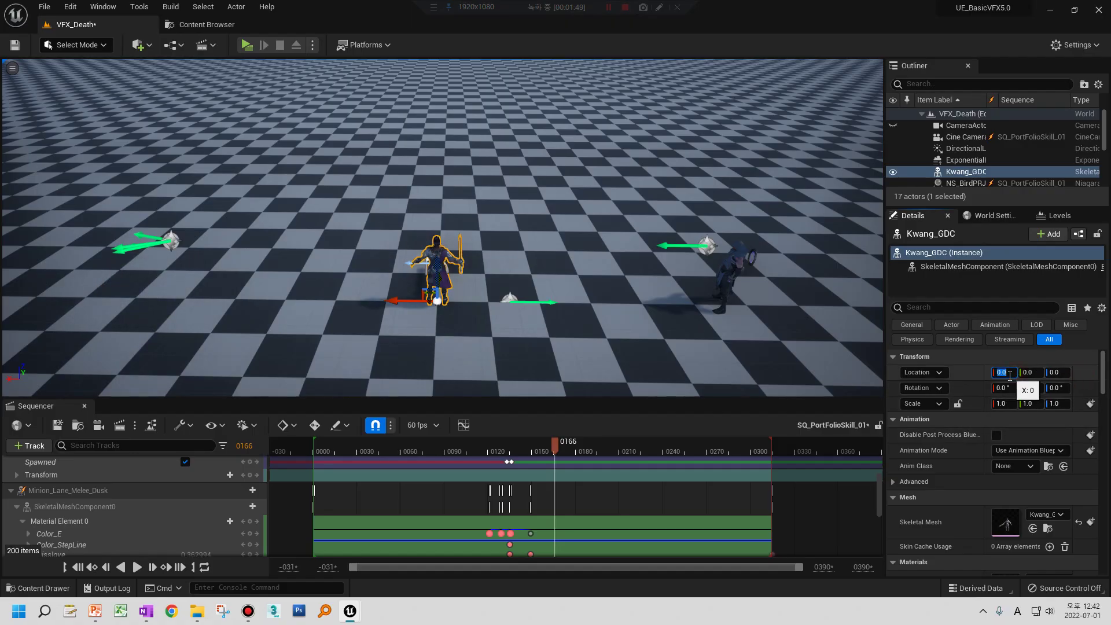
key("Return")
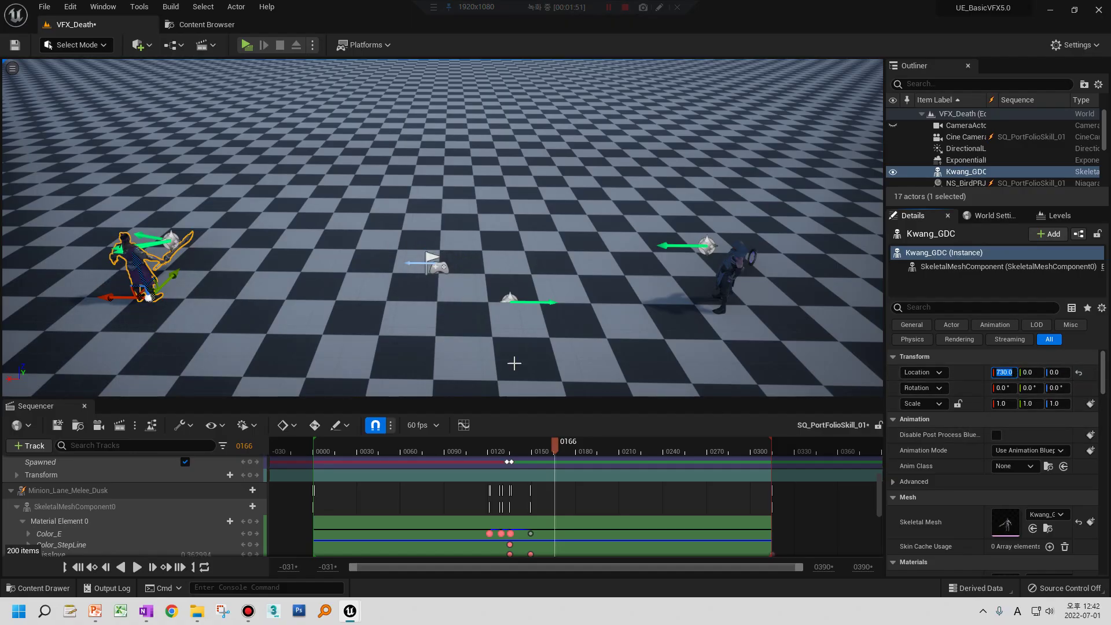
Rotate Kwang_GDC about 90° around the Z axis to face the opposing character.
right_click_drag(514, 318, 512, 333)
key("e")
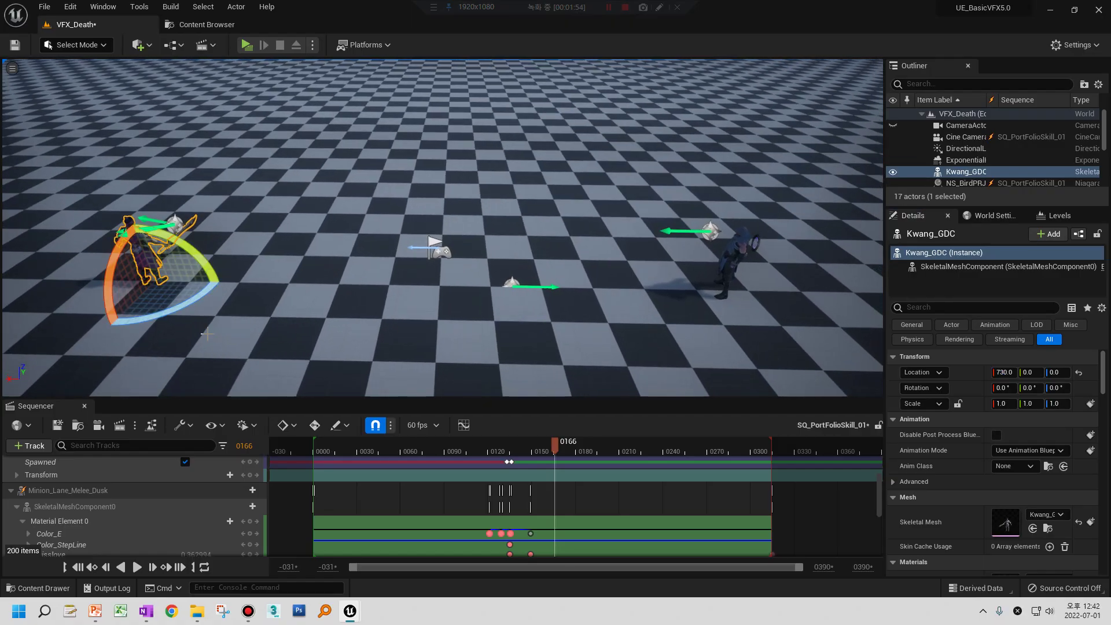
left_click_drag(179, 309, 130, 311)
key("w")
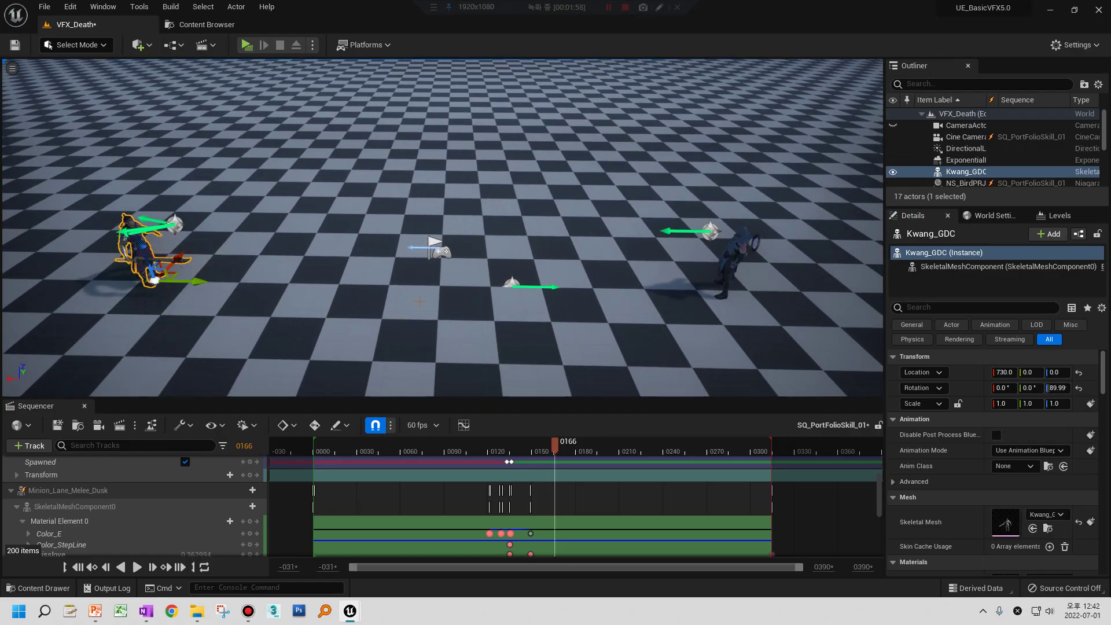
Delete the Minion_Lane_Melee_Dusk track from the level sequence.
left_click(86, 491)
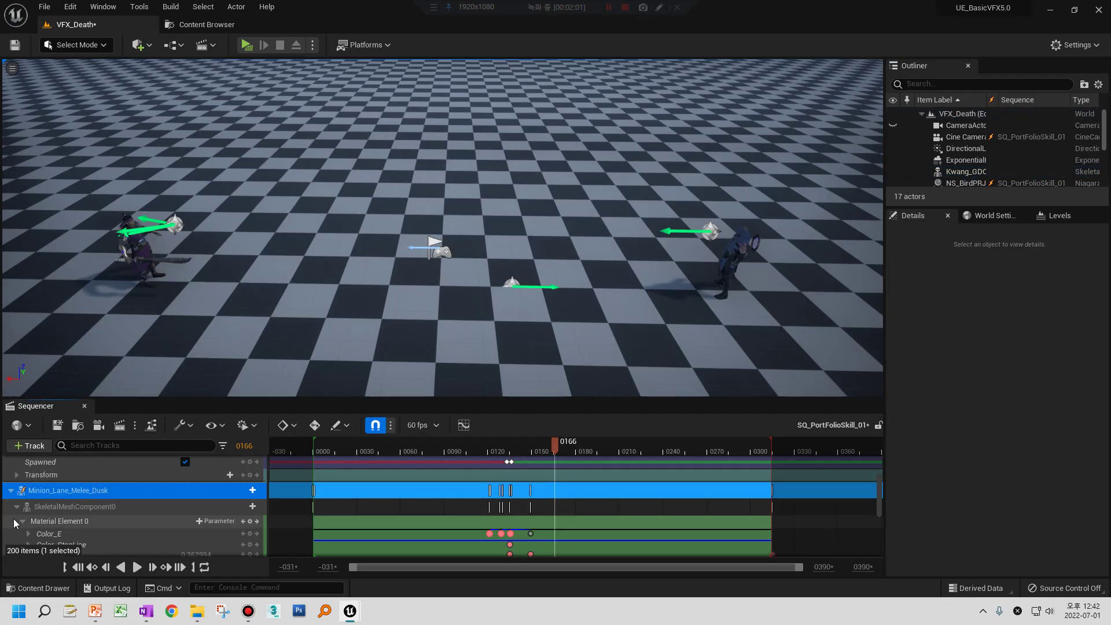
right_click(47, 490)
left_click(25, 501)
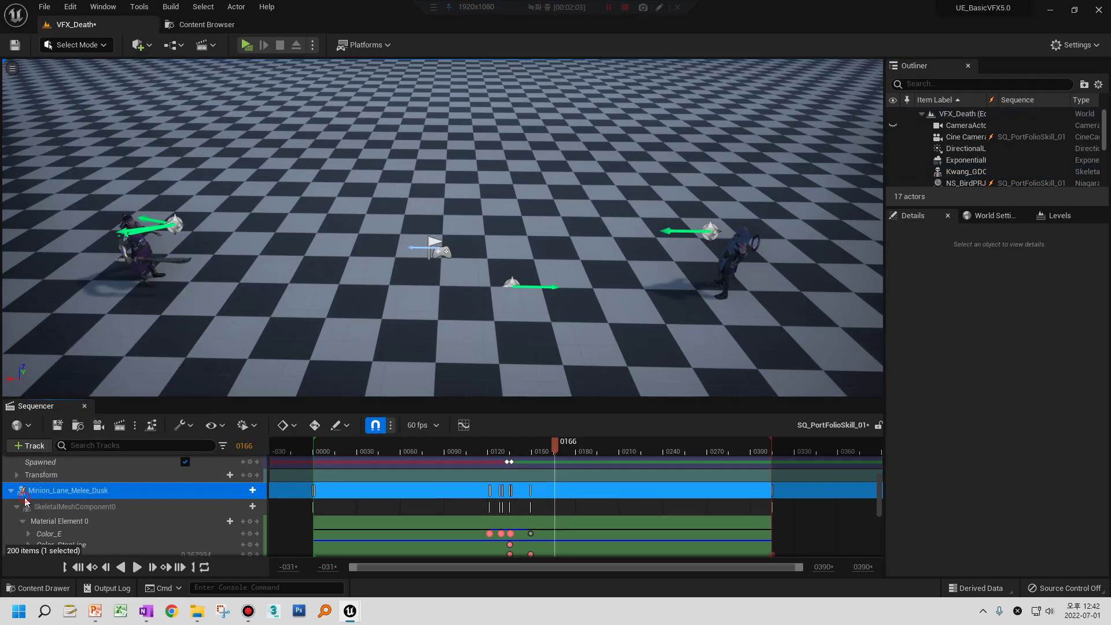
right_click(66, 494)
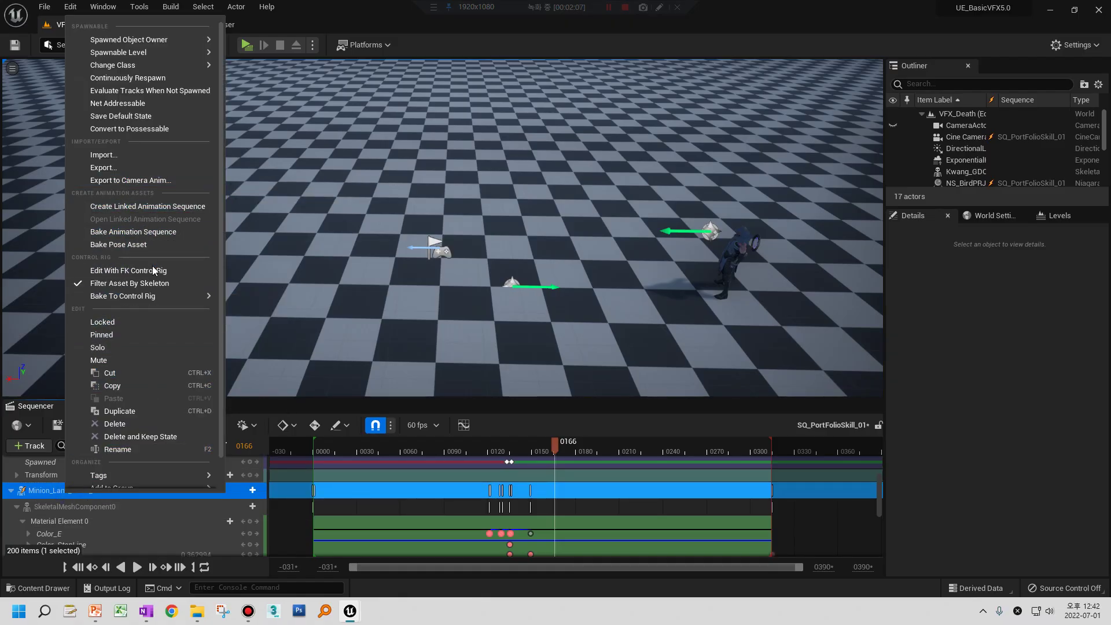
scroll(156, 301, "down", 1)
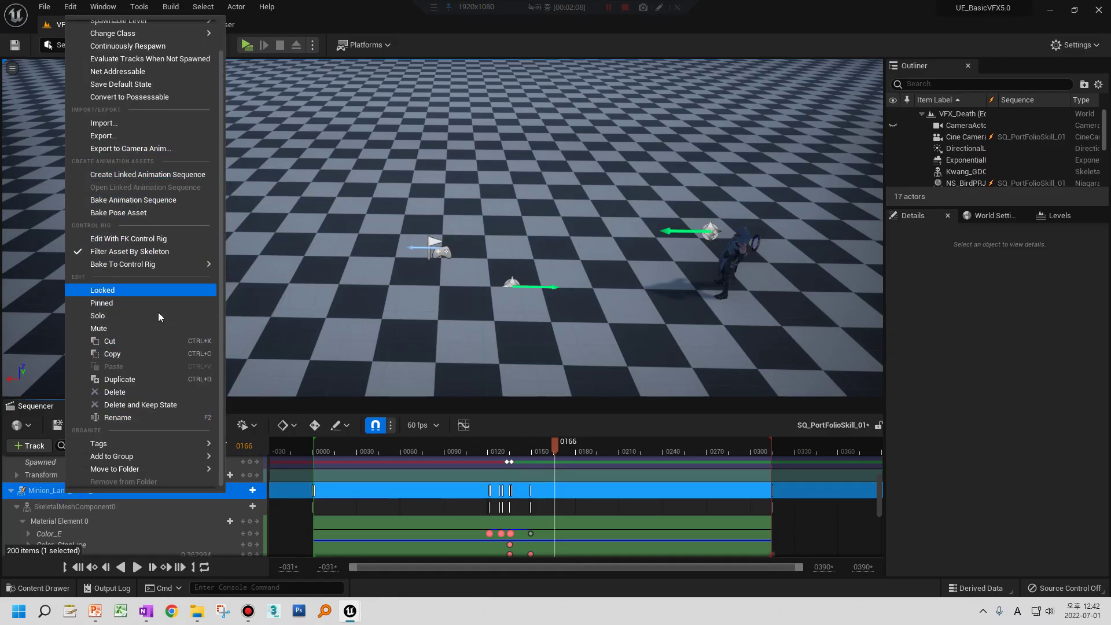
left_click(132, 405)
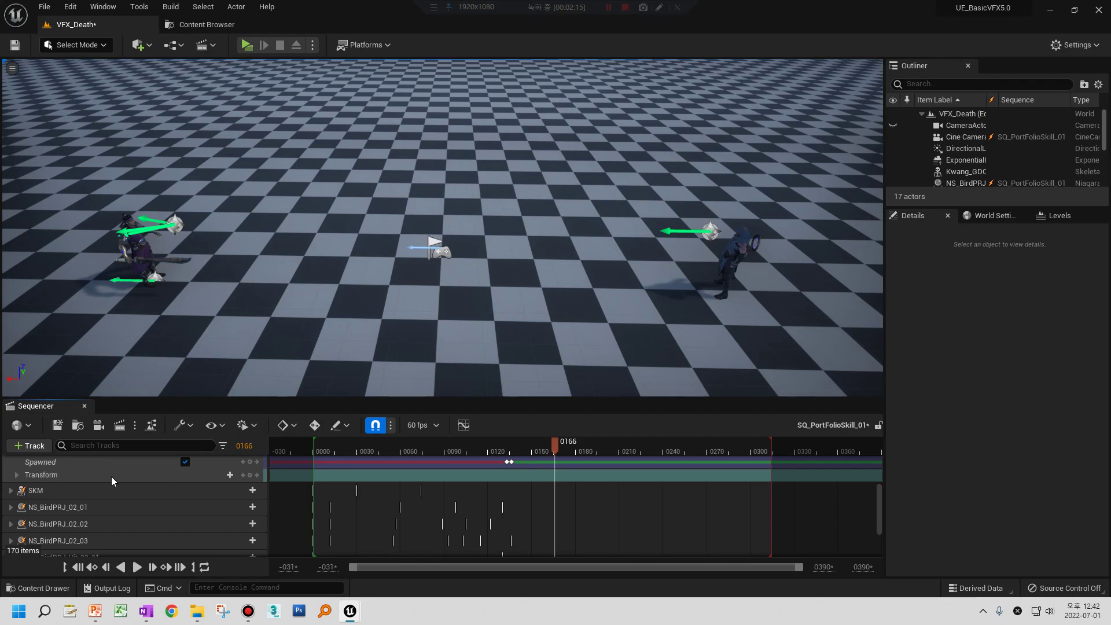
Add the Kwang_GDC actor to the sequence and convert it to a spawnable.
left_click(138, 248)
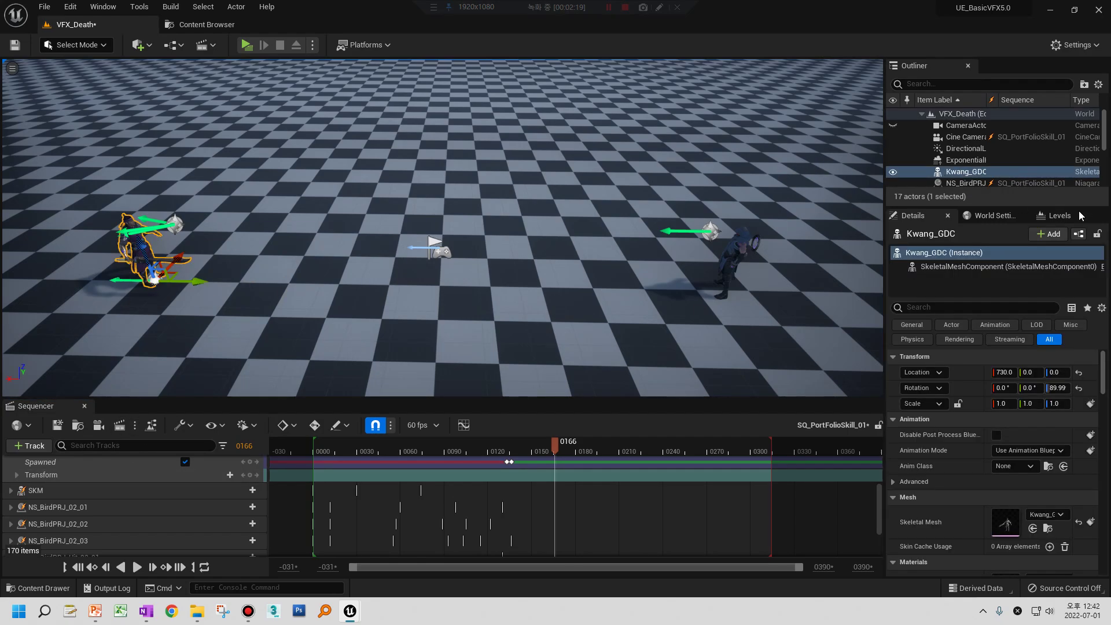
left_click_drag(967, 175, 65, 486)
right_click(57, 529)
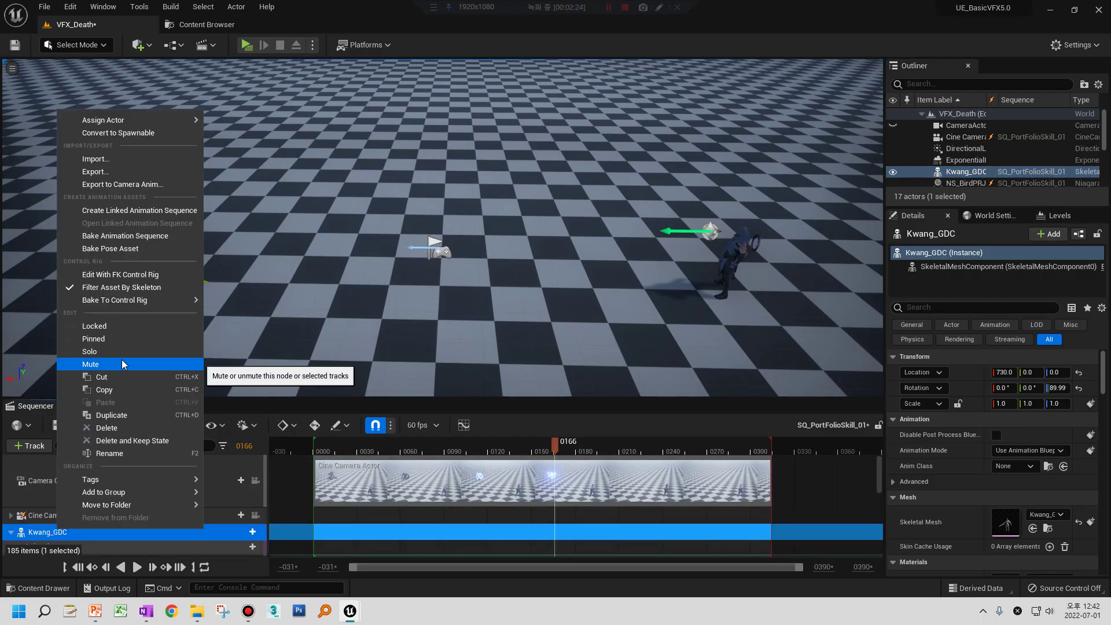
left_click(118, 134)
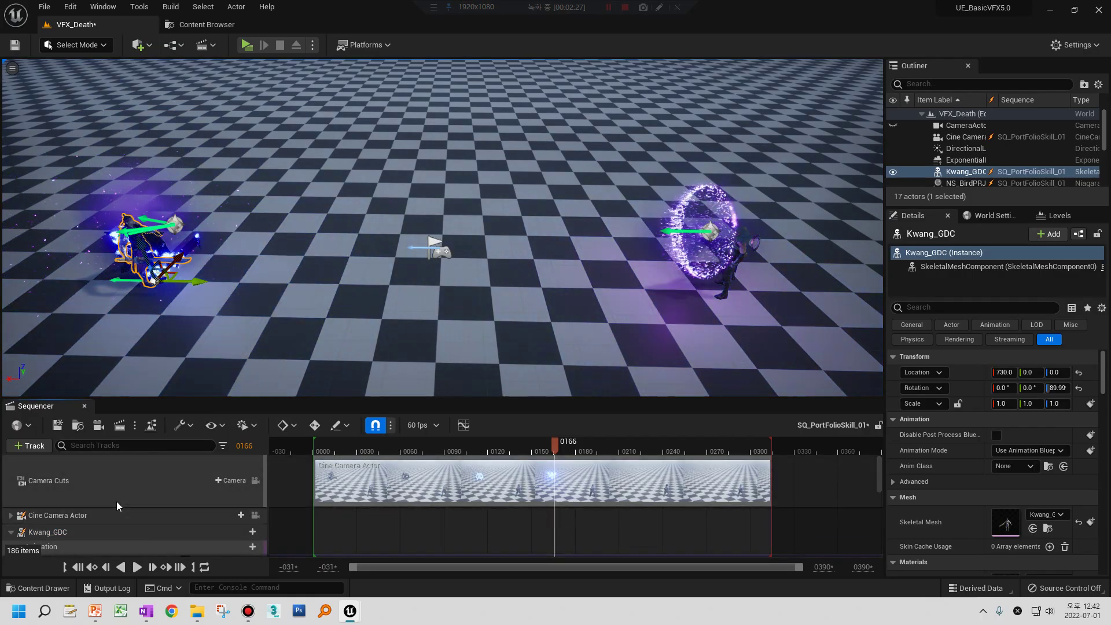
Add the Idle animation to the Kwang_GDC track and move its section to start at frame 0.
left_click(113, 514)
scroll(127, 525, "down", 1)
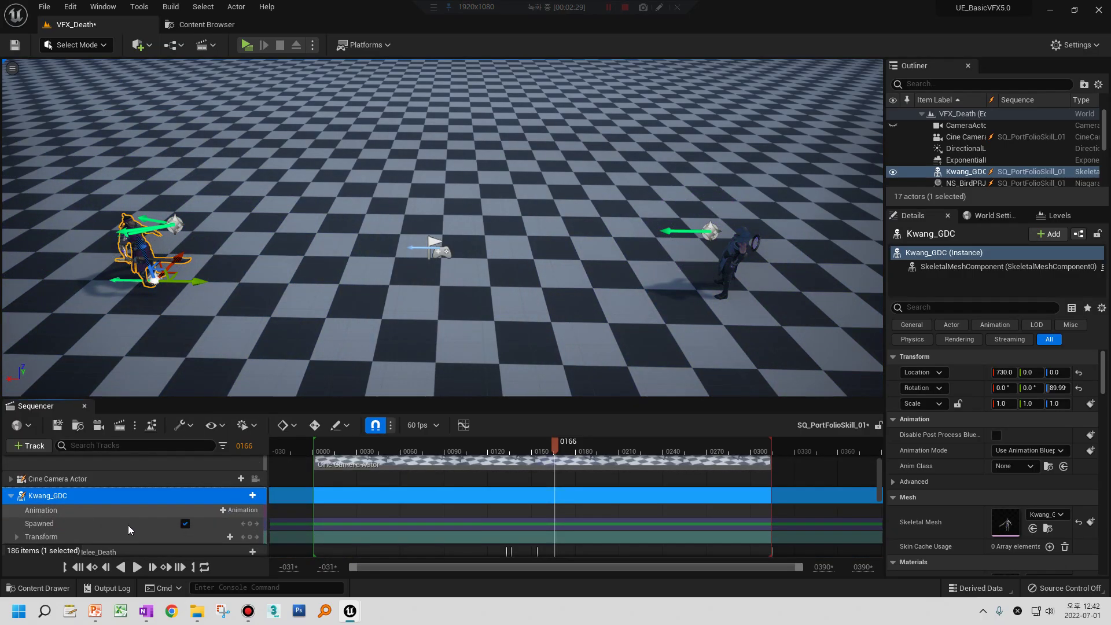
left_click(317, 451)
left_click_drag(317, 452, 375, 452)
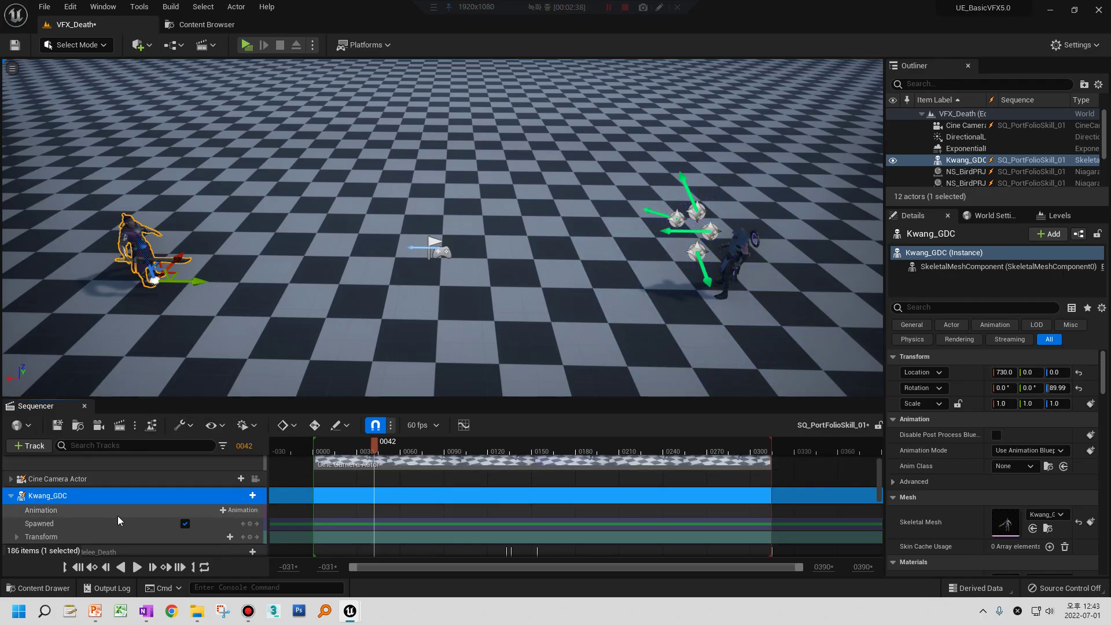
left_click(239, 511)
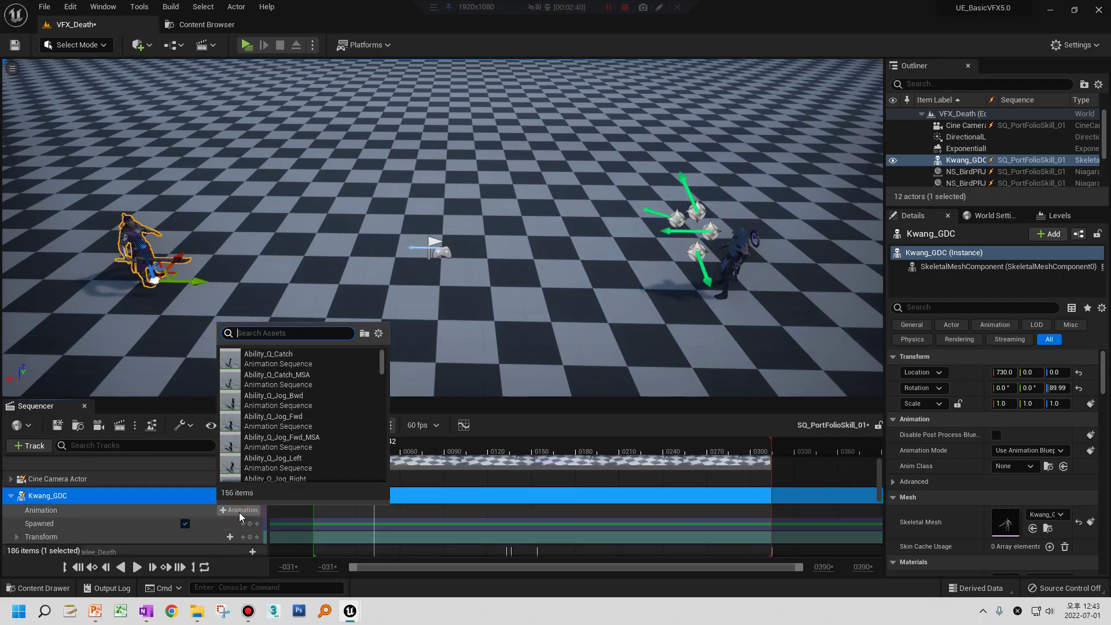
type("idle")
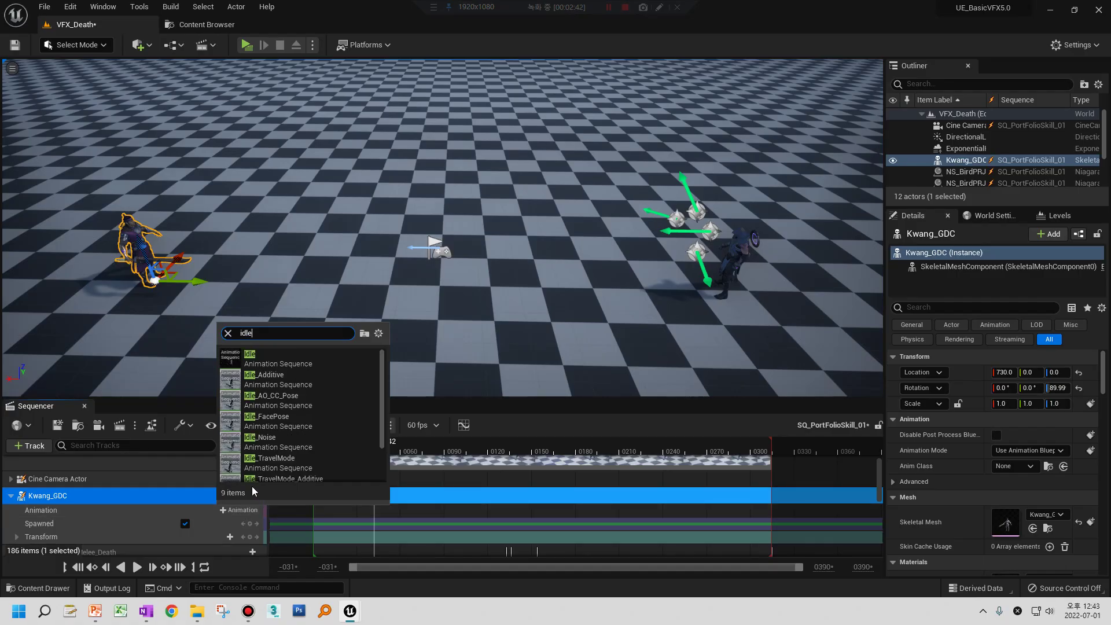
left_click(272, 358)
left_click_drag(465, 510, 404, 510)
Add the PrimaryAttack_B_Slow animation to the Kwang_GDC track at frame 115 and preview the sequence playback.
left_click(315, 452)
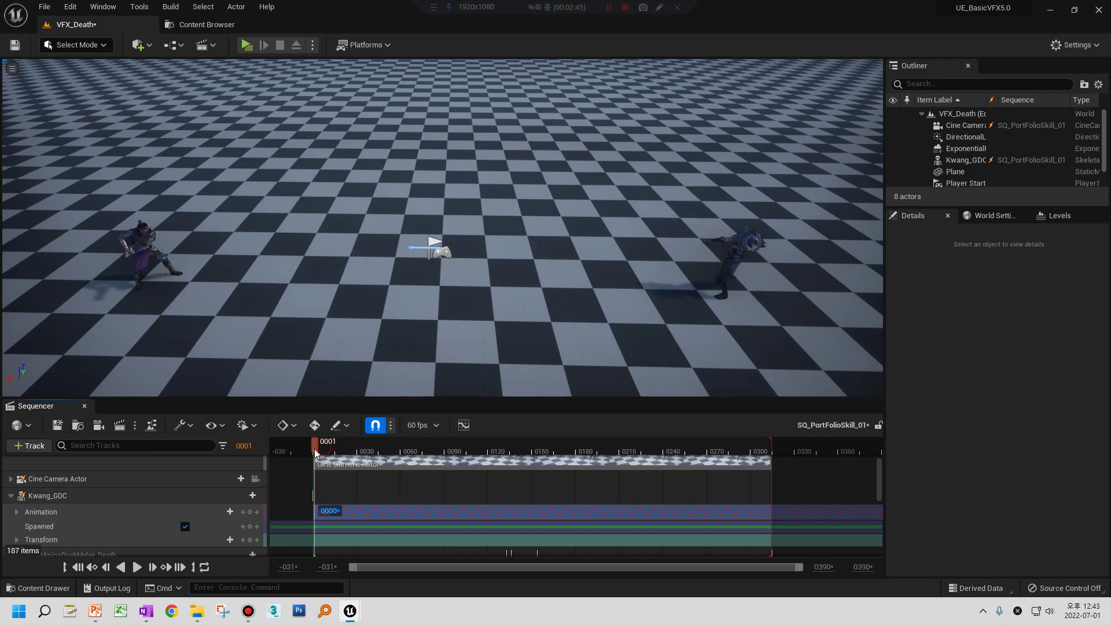
left_click_drag(316, 455, 410, 460)
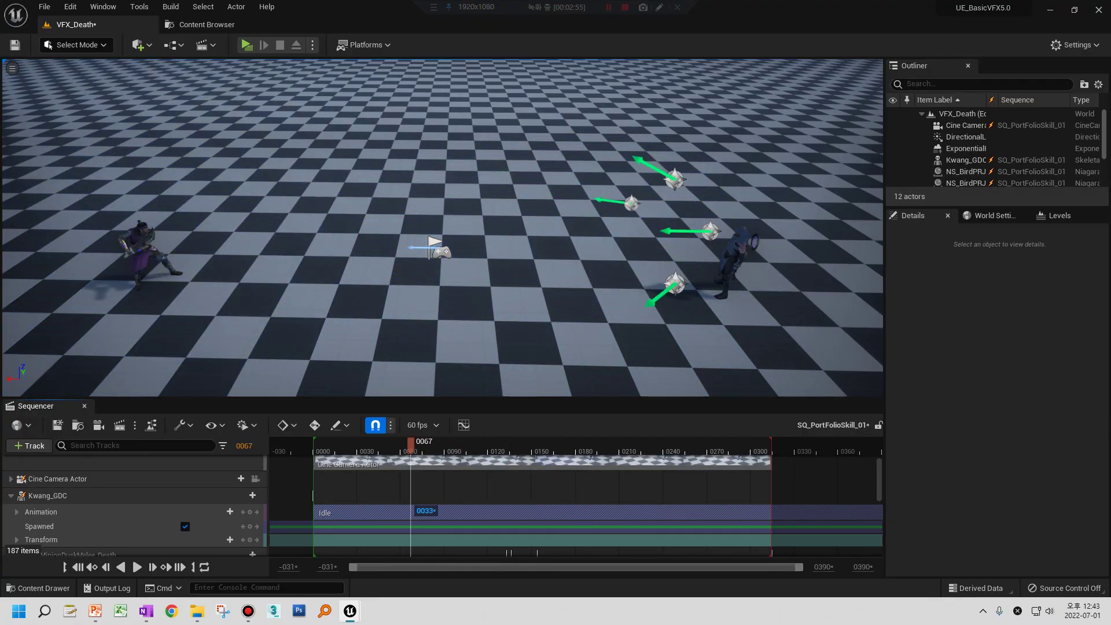
left_click_drag(411, 451, 478, 447)
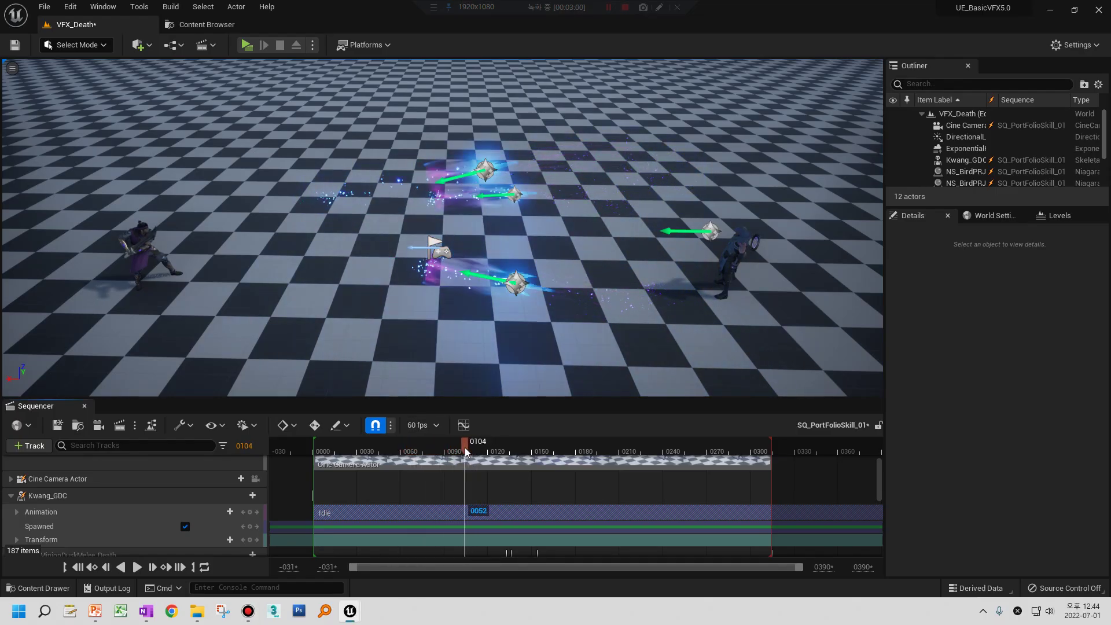
left_click_drag(478, 450, 482, 448)
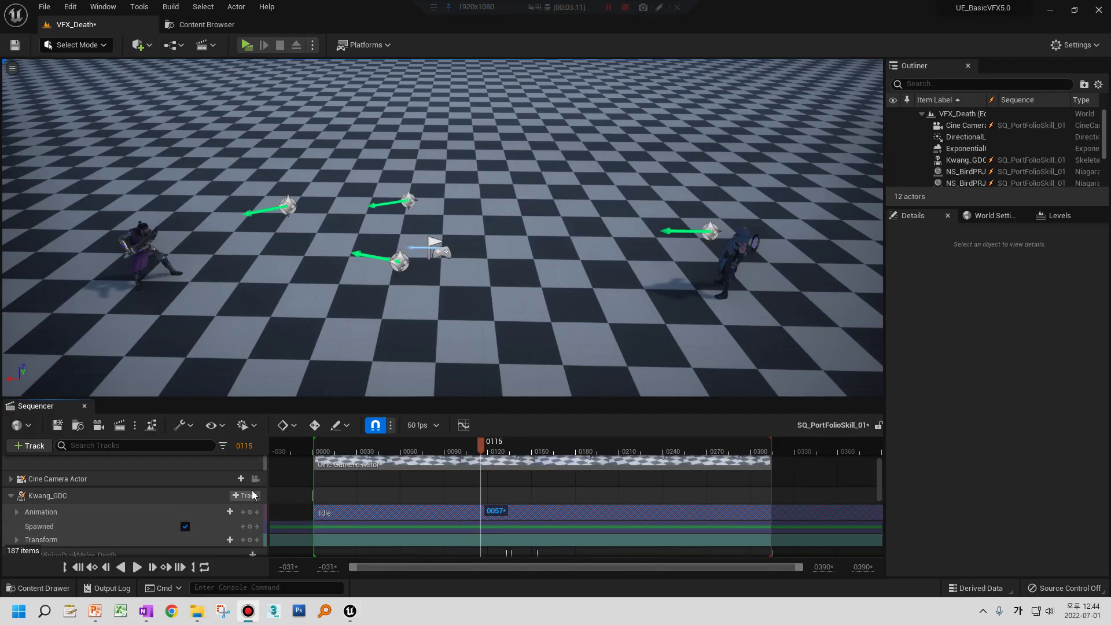
left_click(220, 513)
mouse_move(262, 362)
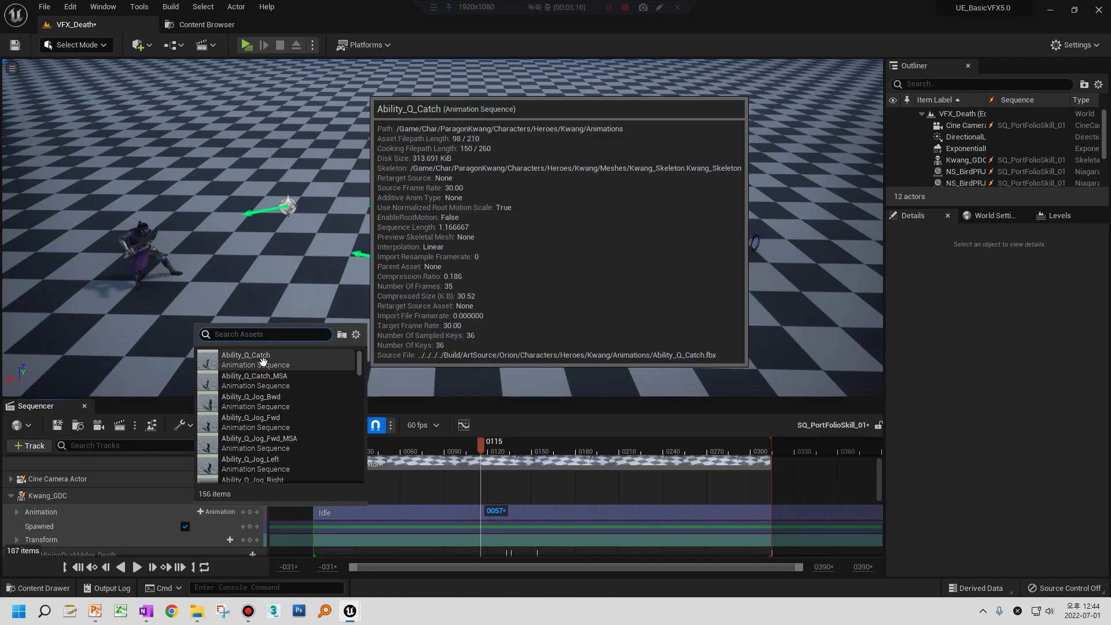
type("att")
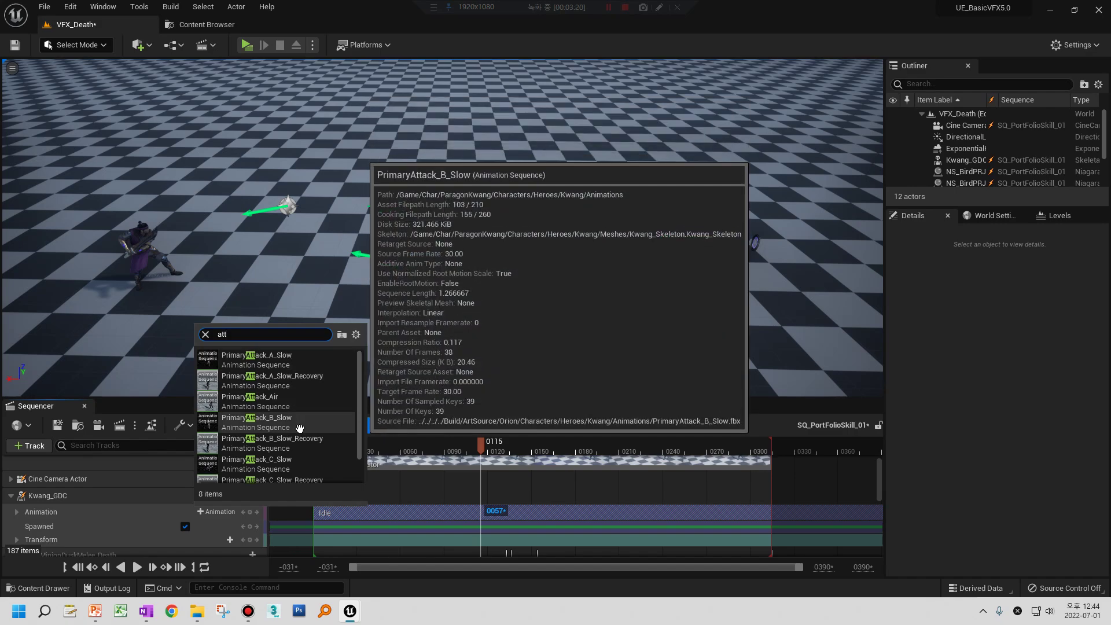
scroll(288, 452, "down", 1)
mouse_move(261, 411)
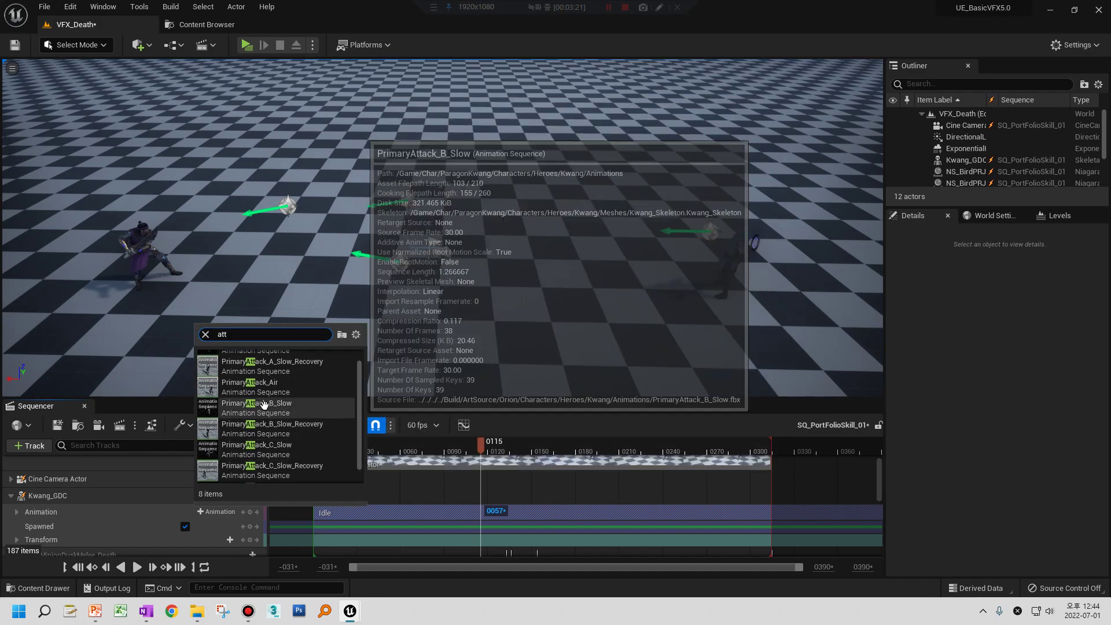
left_click(265, 408)
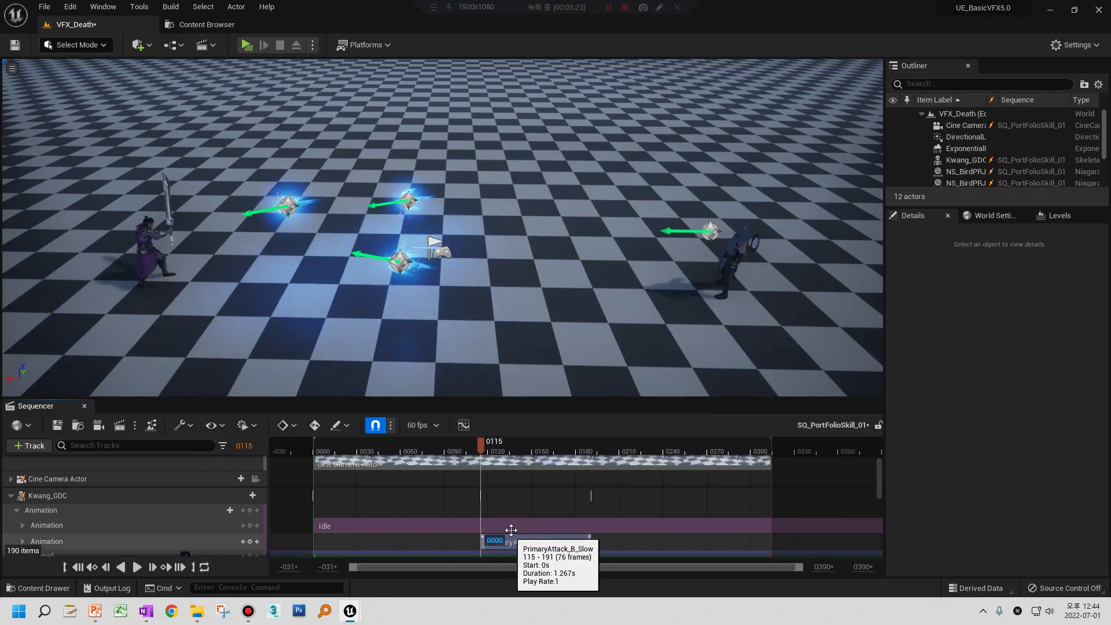
left_click(148, 566)
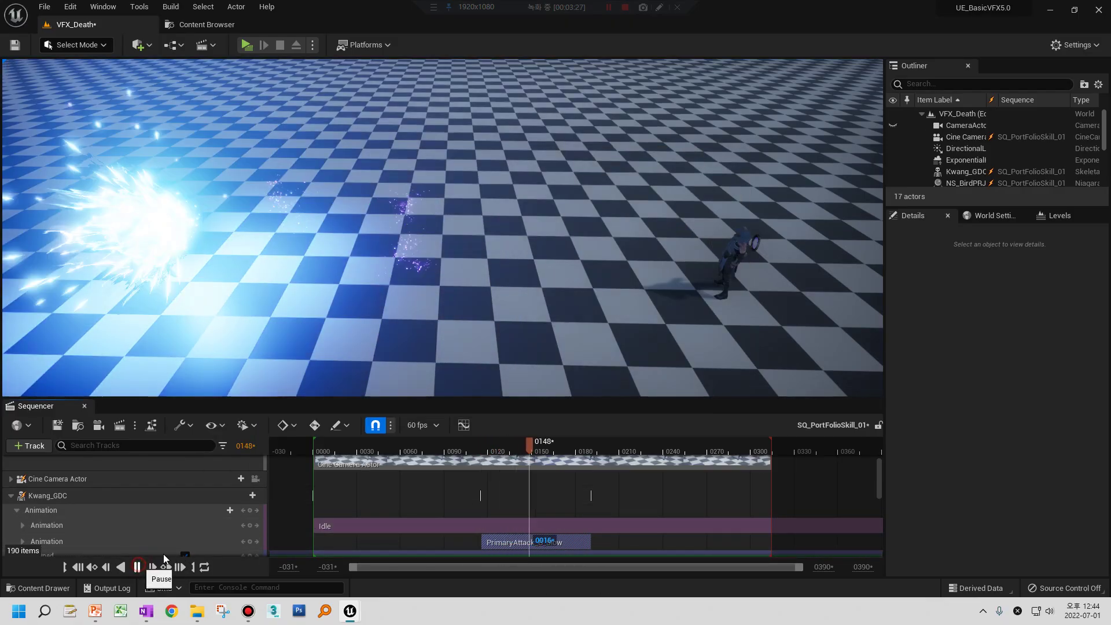
left_click(138, 566)
Trim the right side of Kwang_GDC's Idle animation section at frame 115, where the attack section begins.
mouse_move(470, 453)
left_mouse_down()
mouse_move(456, 451)
mouse_move(496, 454)
mouse_move(459, 459)
mouse_move(481, 459)
left_mouse_up()
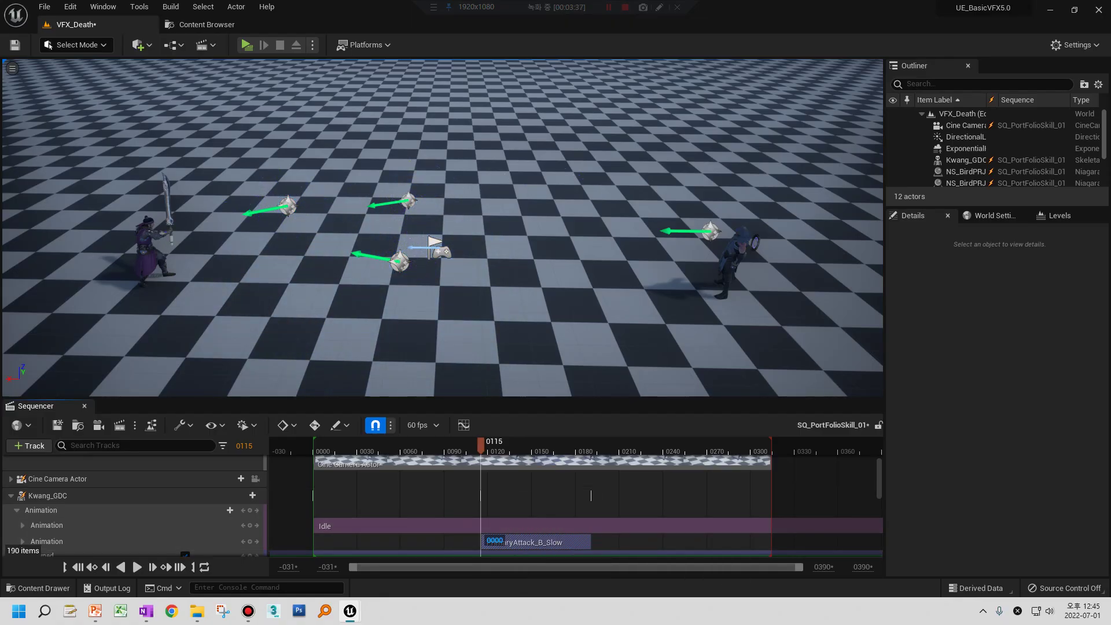
left_click(477, 527)
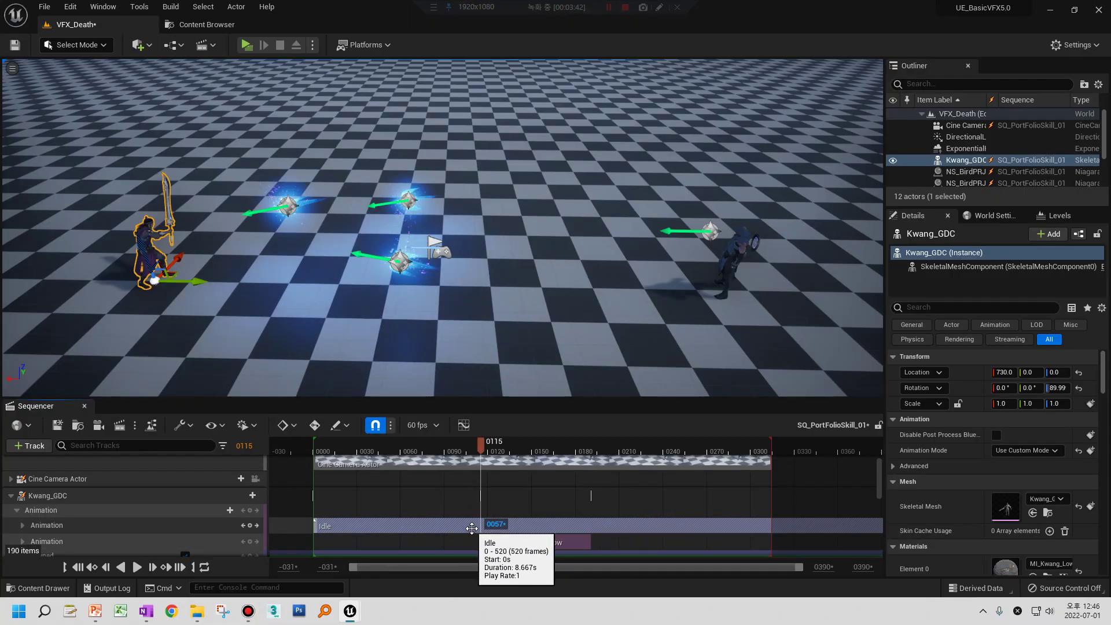
right_click(480, 524)
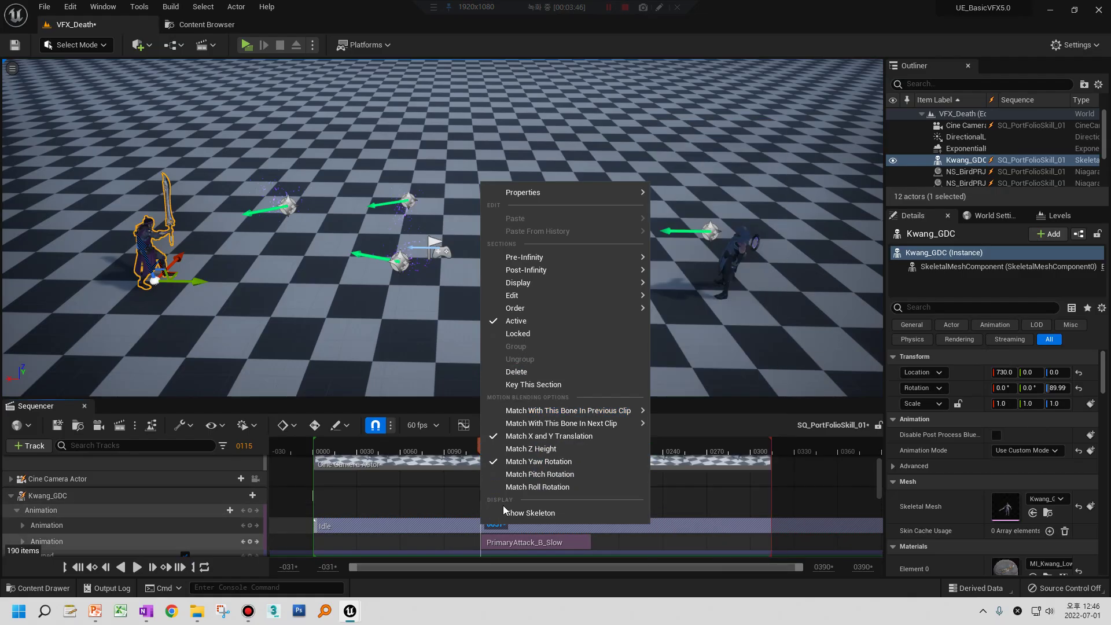
mouse_move(594, 293)
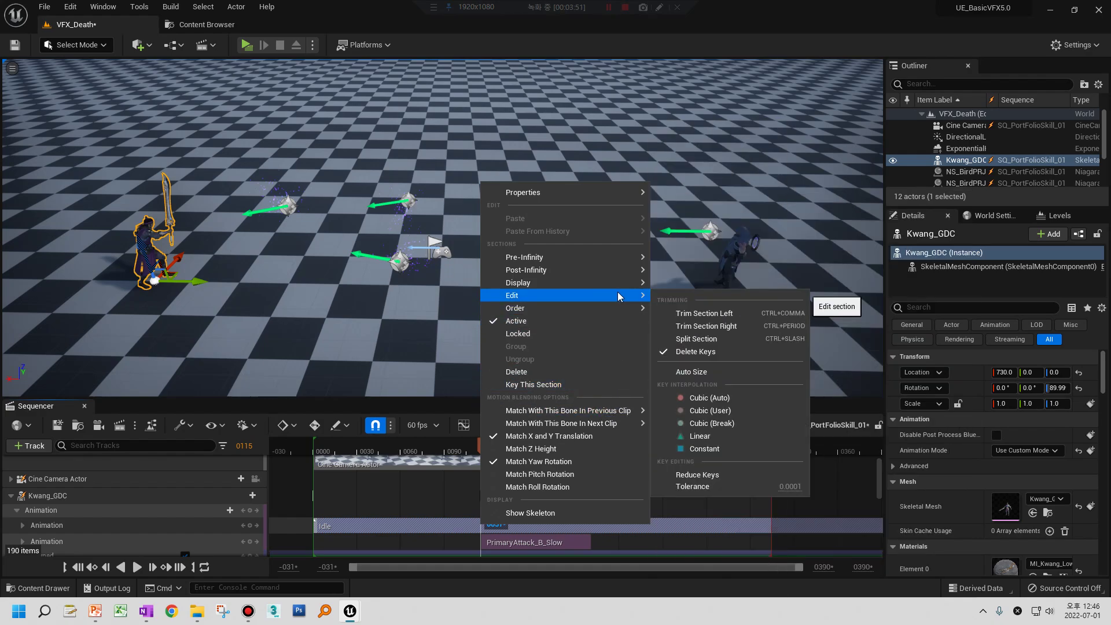
left_click(716, 328)
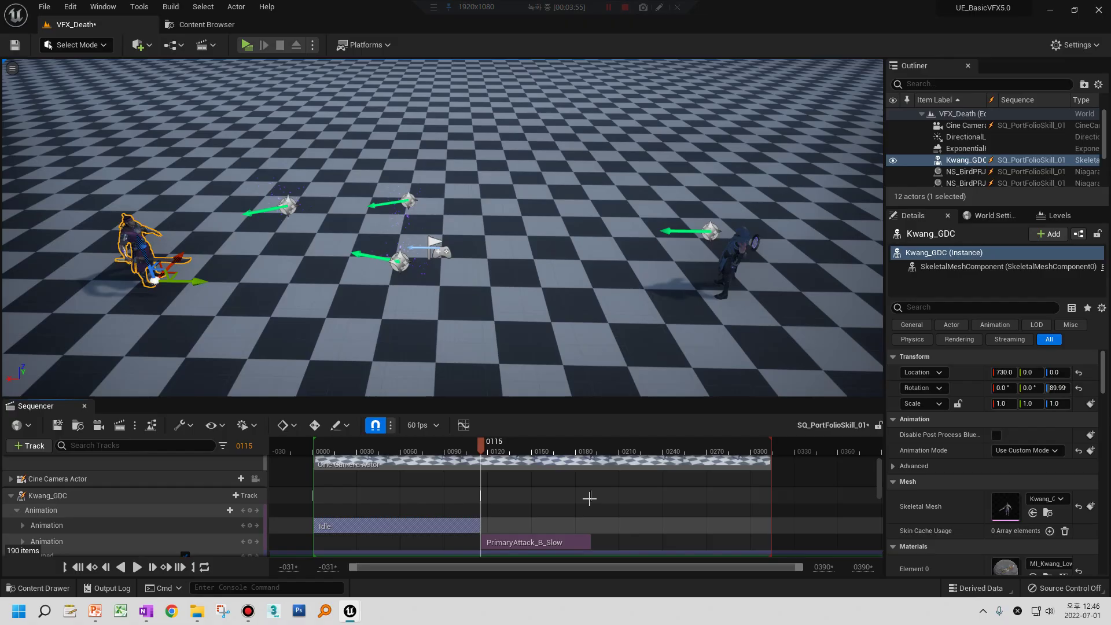
Scrub the sequence between frames 115 and 127 to compare the direction of Kwang's sword swing with the incoming bird projectiles.
left_click(470, 450)
left_click_drag(470, 449, 483, 478)
key("space")
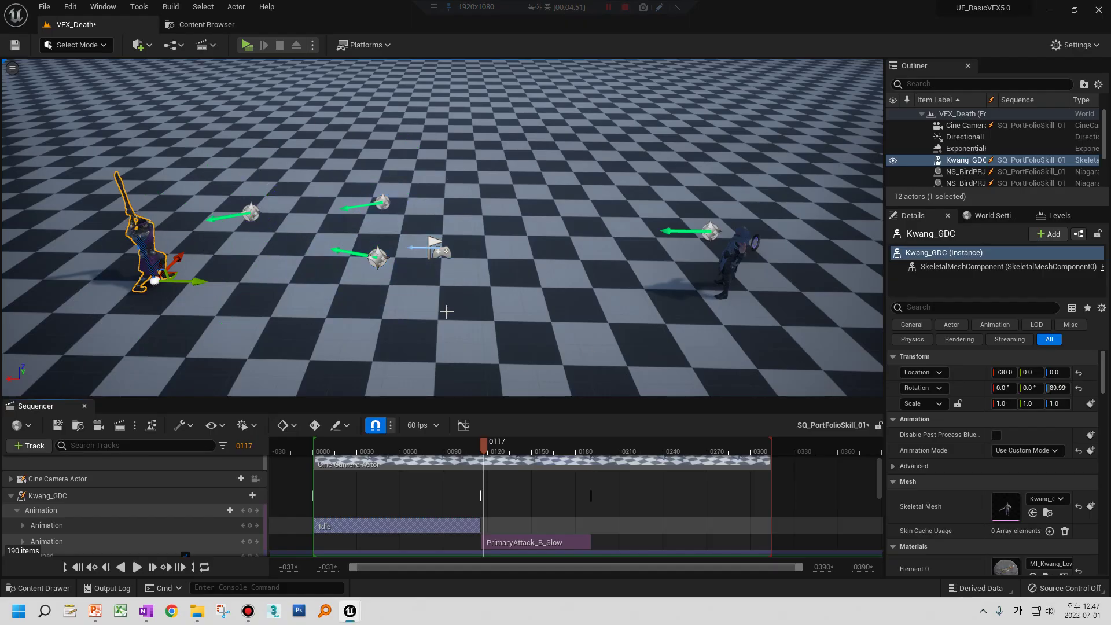
mouse_move(483, 454)
left_mouse_down()
mouse_move(458, 460)
mouse_move(496, 460)
mouse_move(443, 468)
mouse_move(496, 474)
mouse_move(485, 474)
left_mouse_up()
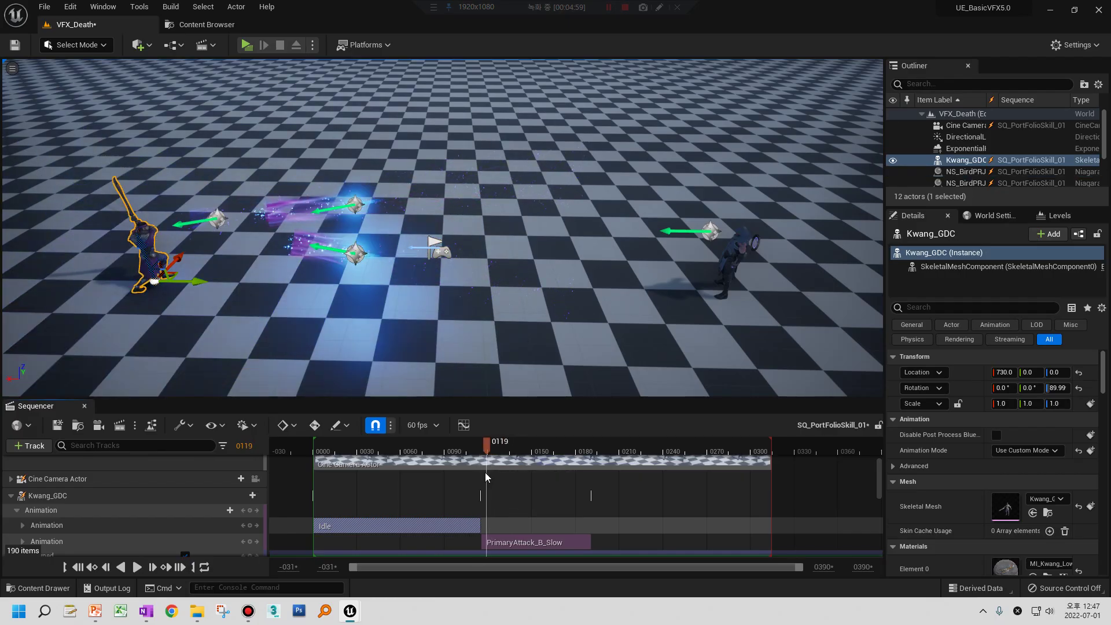
mouse_move(441, 214)
right_mouse_down()
mouse_move(487, 226)
mouse_move(449, 194)
mouse_move(434, 220)
right_mouse_up()
left_click(441, 214)
left_click_drag(407, 453, 488, 480)
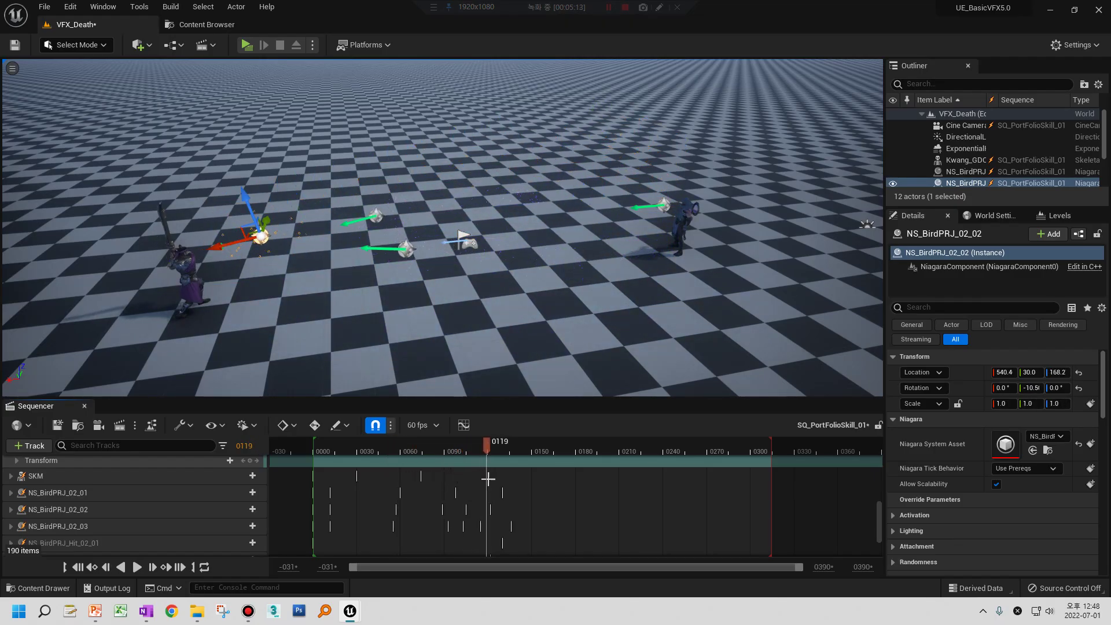
left_click(659, 8)
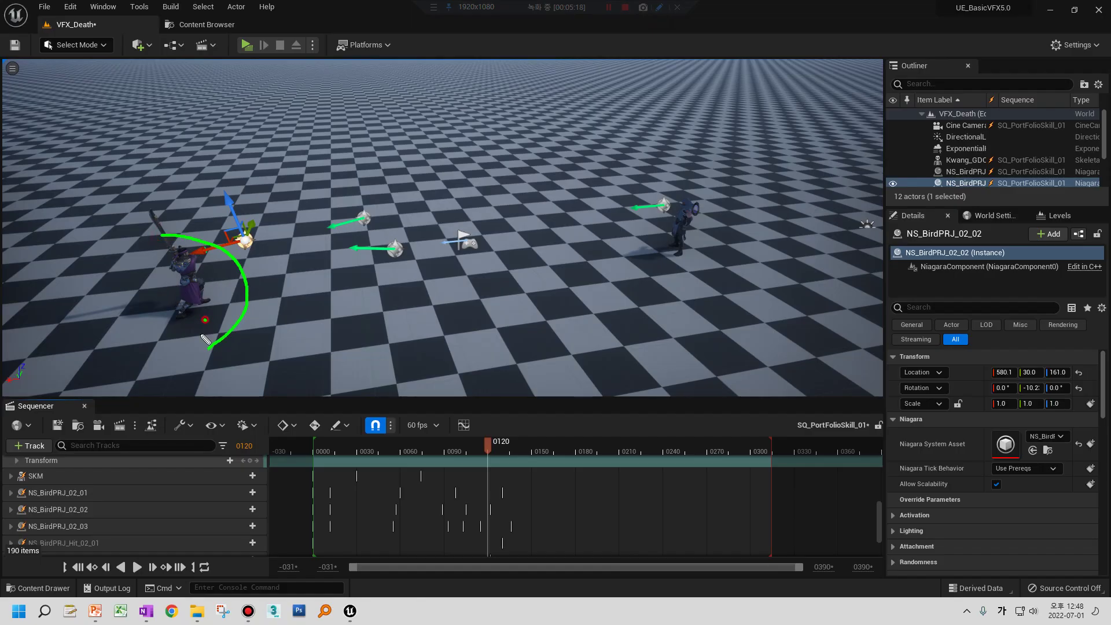
left_click_drag(495, 456, 498, 455)
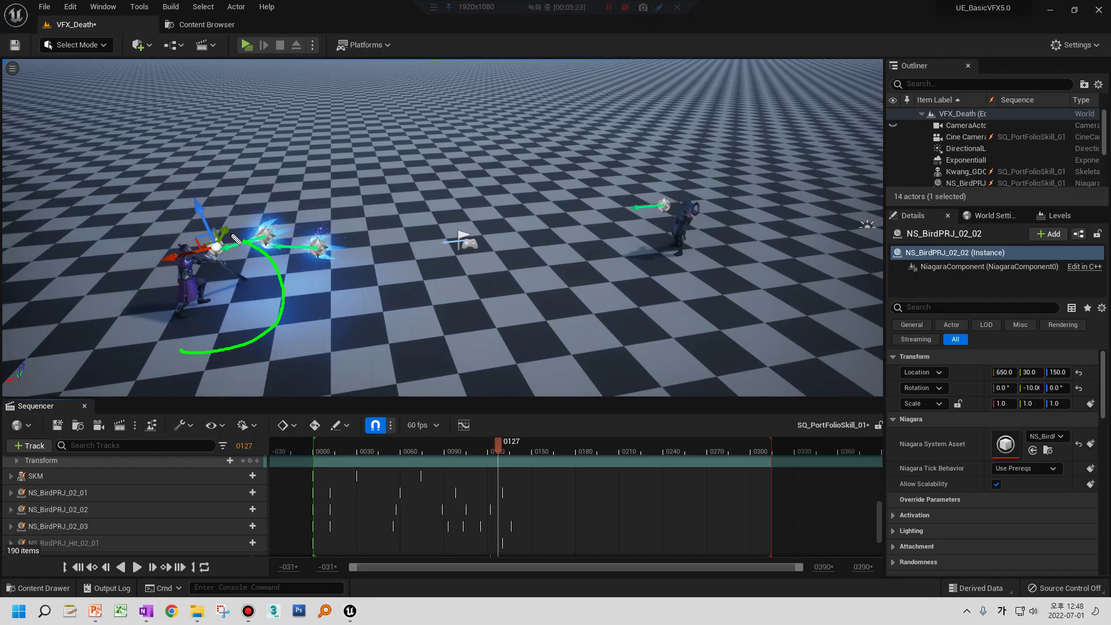
key("Escape")
right_click_drag(306, 303, 560, 58)
left_click(658, 9)
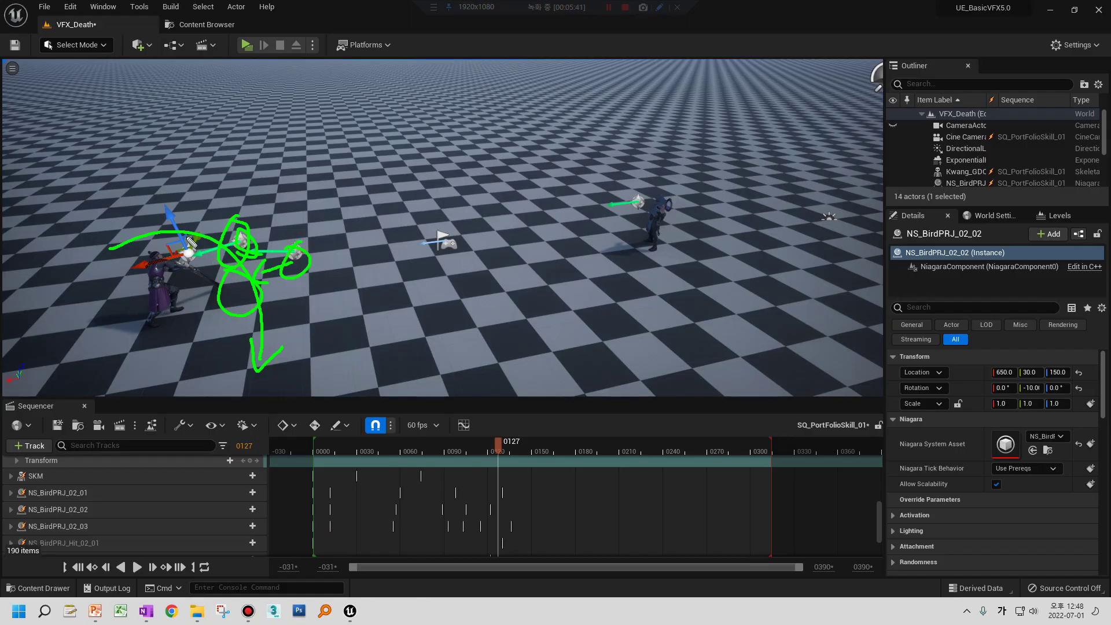
key("Escape")
mouse_move(466, 445)
left_mouse_down()
mouse_move(328, 459)
mouse_move(479, 451)
left_mouse_up()
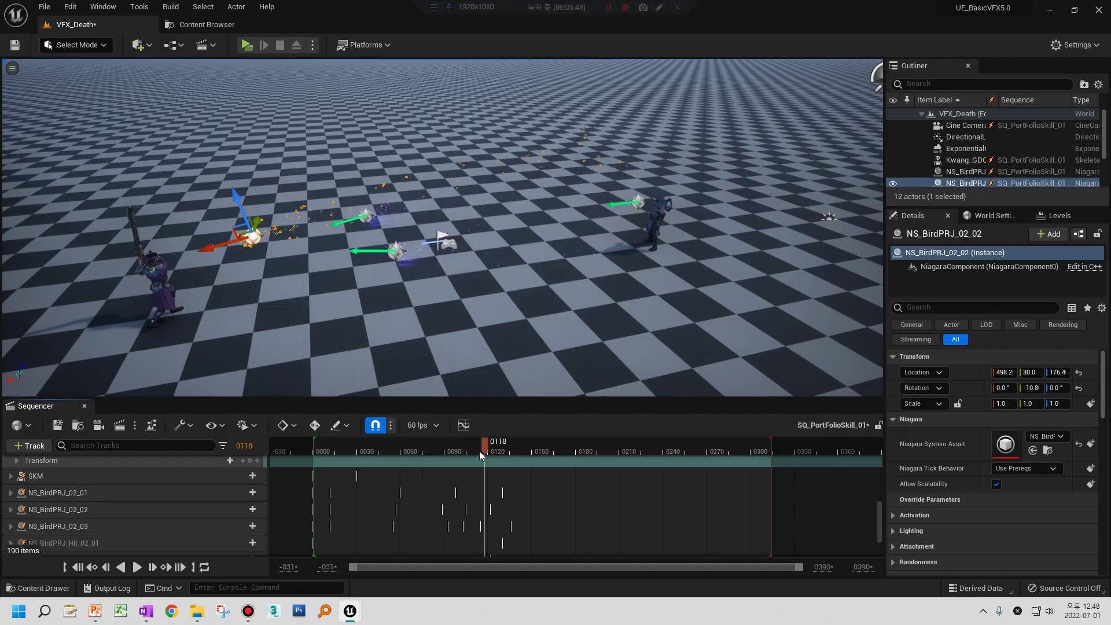
Open the PrimaryAttack_B_Slow asset from Kwang_GDC's attack section properties and scrub through its sword swing.
left_click(158, 284)
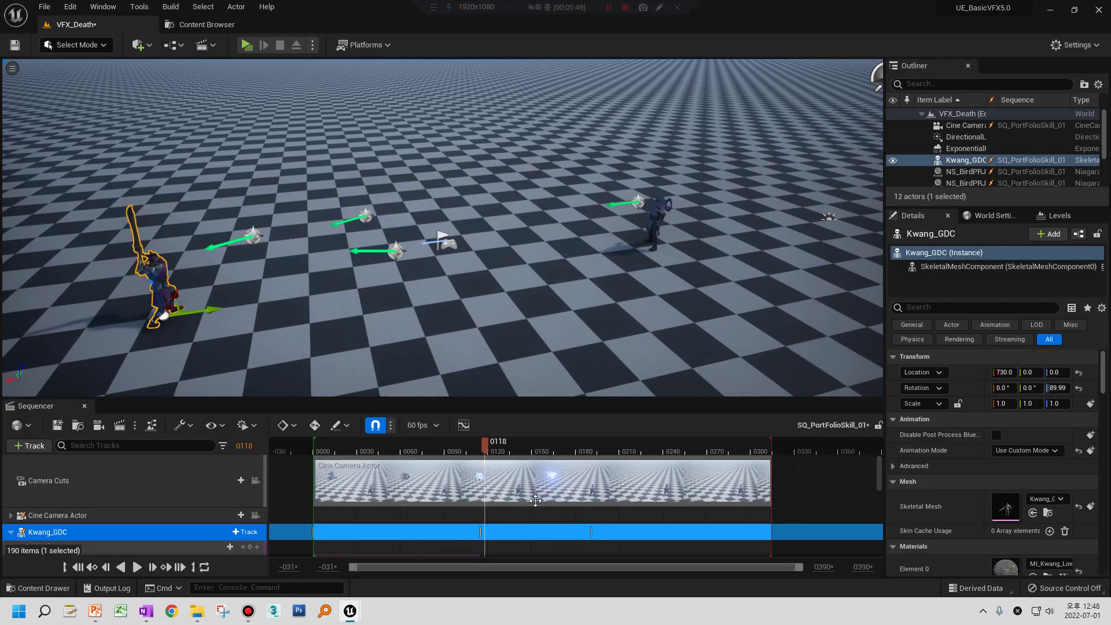
scroll(514, 496, "down", 5)
scroll(512, 502, "up", 2)
right_click(506, 524)
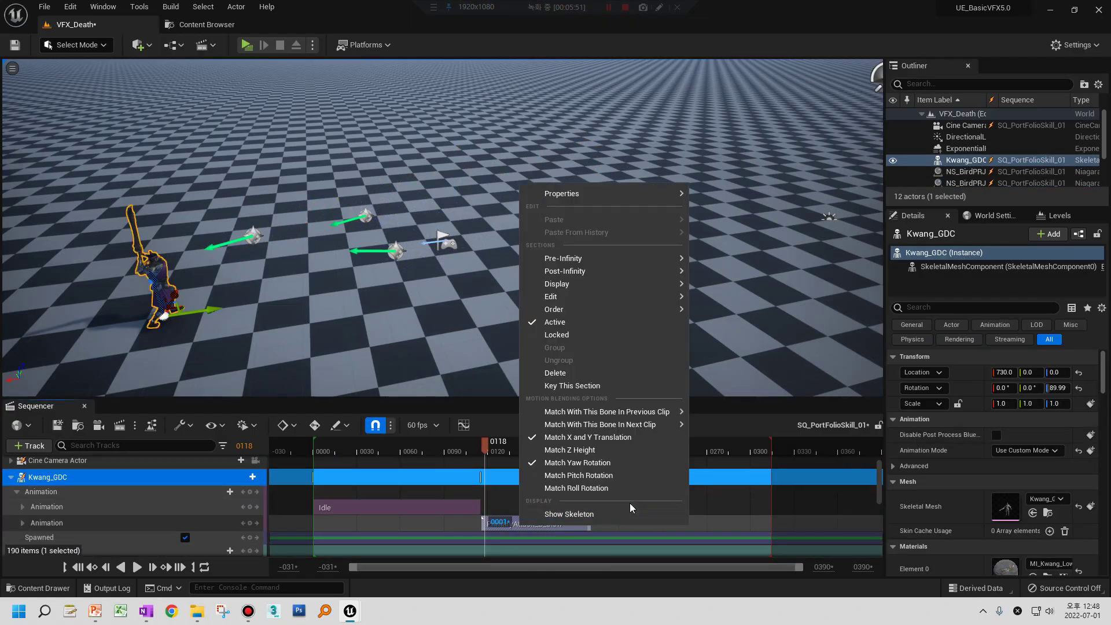
mouse_move(614, 258)
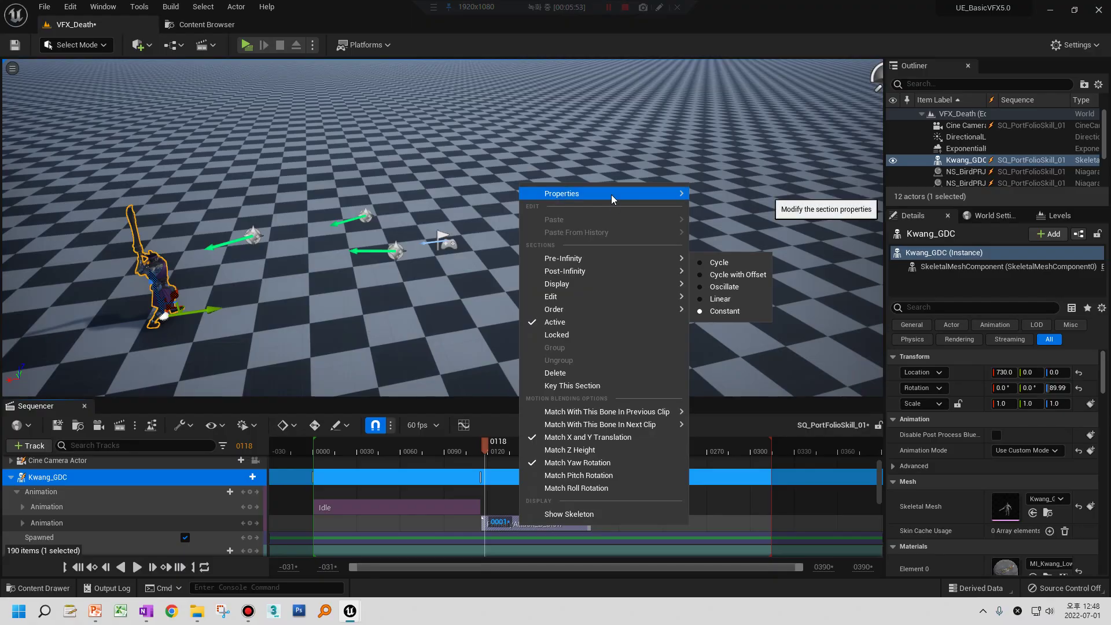
mouse_move(611, 194)
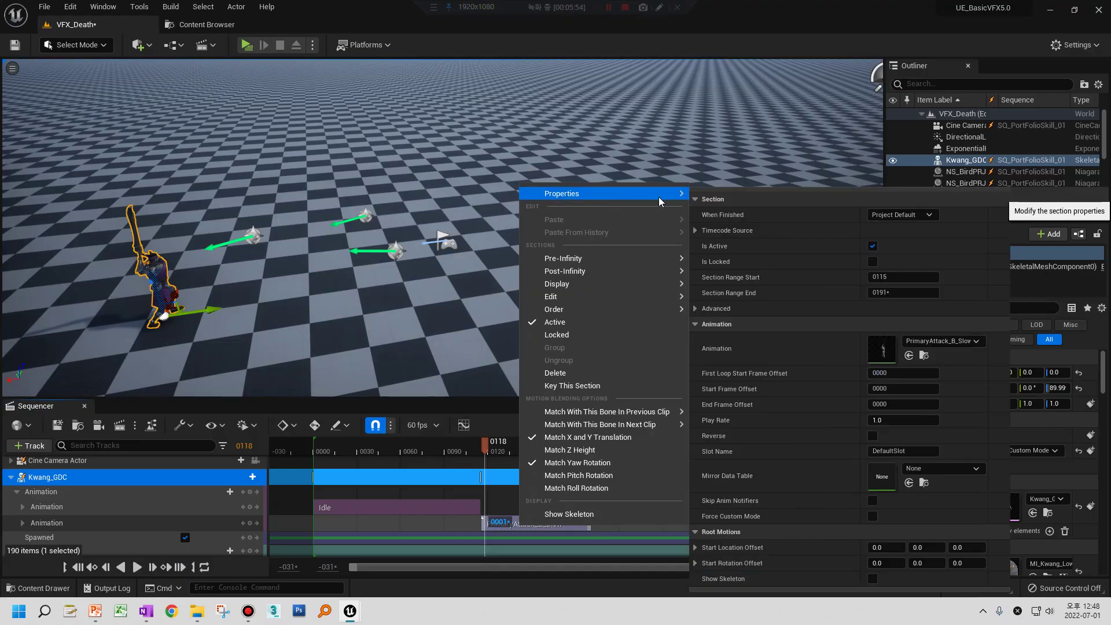
double_click(882, 349)
left_click_drag(521, 293, 660, 293, "alt")
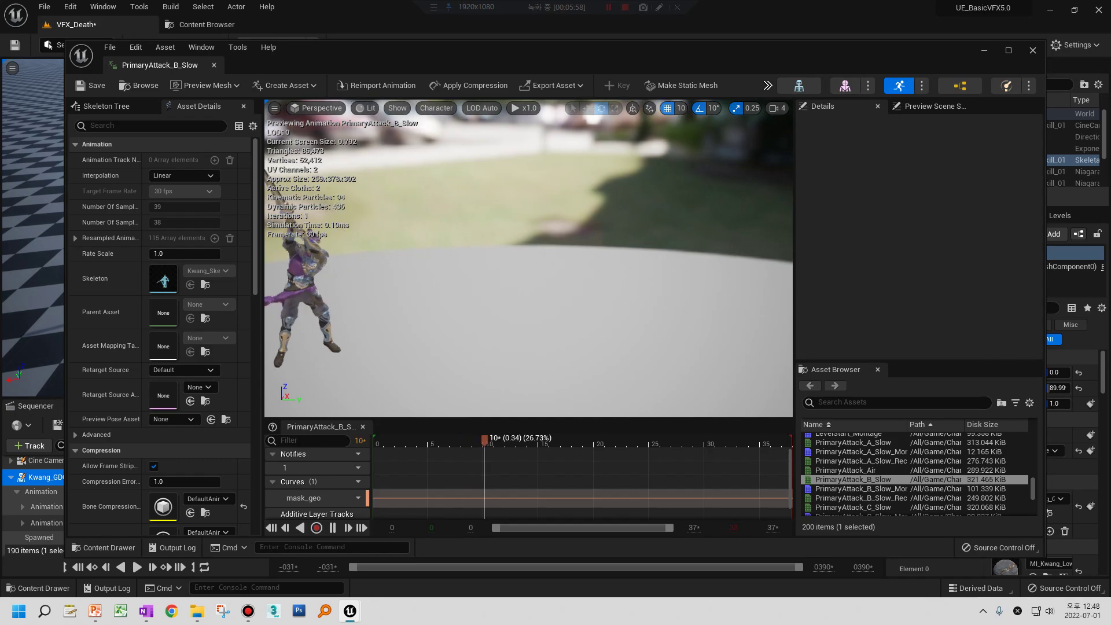
left_click(388, 446)
mouse_move(388, 446)
left_mouse_down()
mouse_move(523, 444)
mouse_move(390, 463)
left_mouse_up()
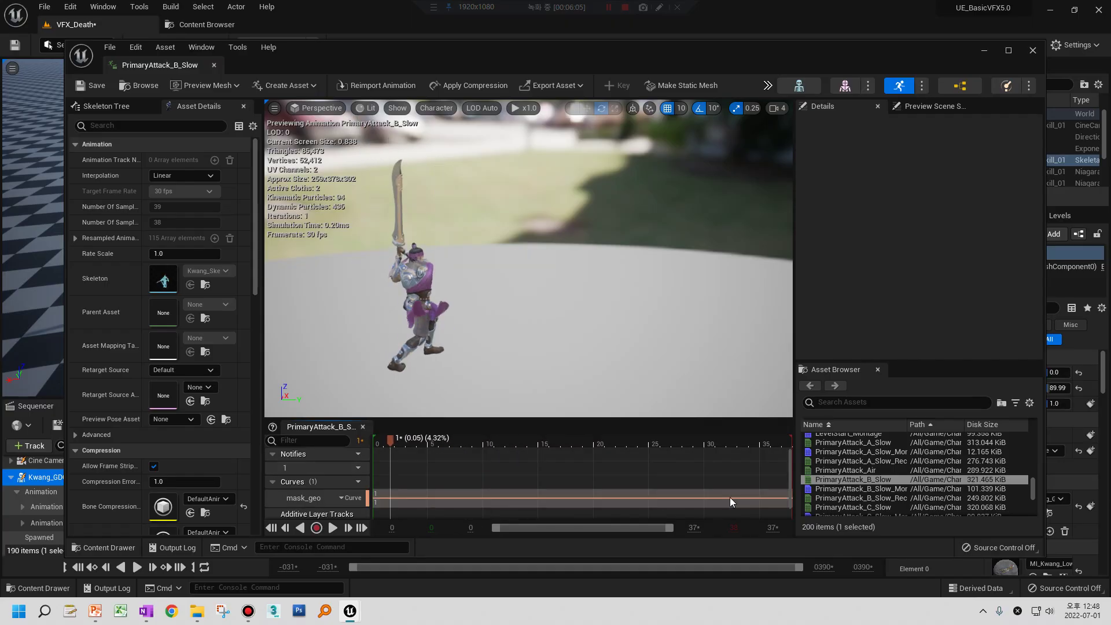
Open the PrimaryAttack_A_Slow animation and scrub through it to examine its swing from another viewing angle.
right_click_drag(876, 447, 879, 470)
double_click(868, 460)
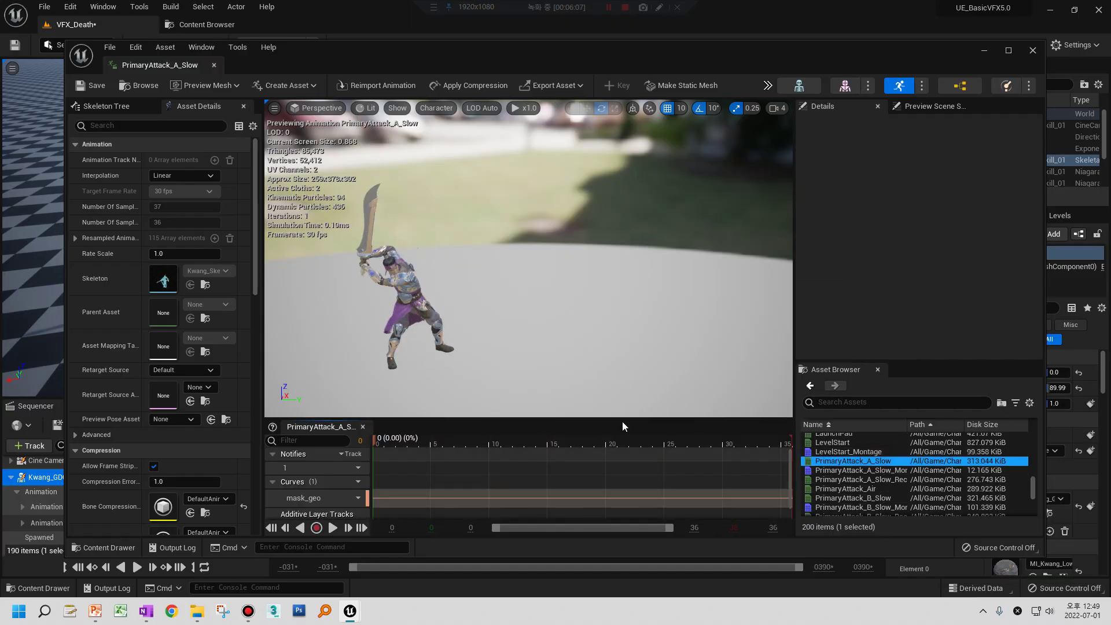
left_click_drag(398, 449, 459, 451)
left_click_drag(466, 382, 290, 370, "alt")
left_click_drag(439, 435, 434, 463)
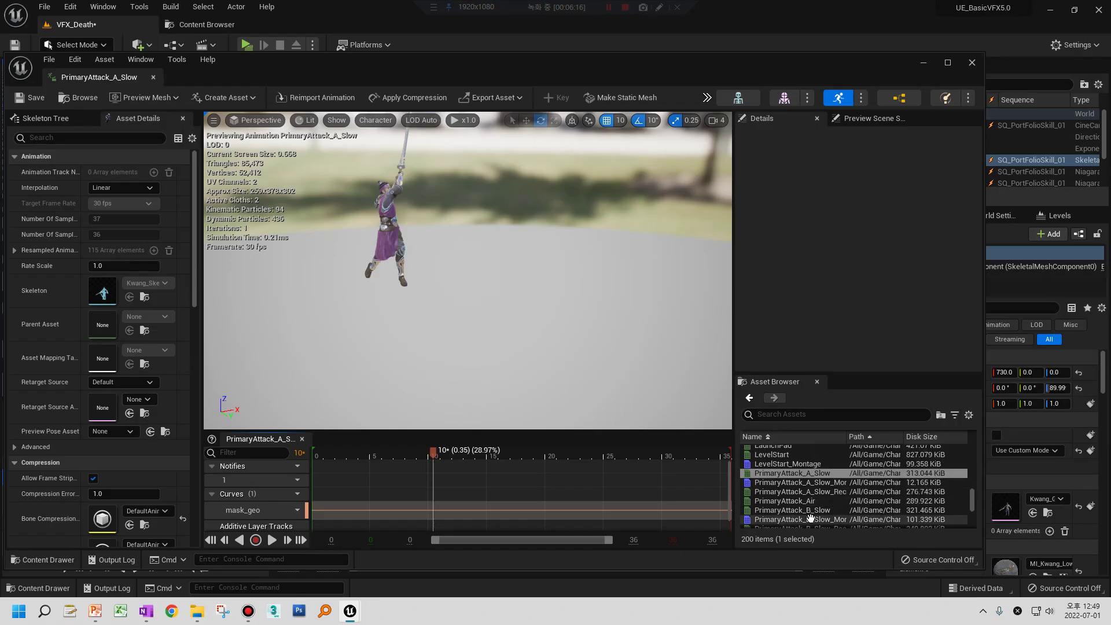
Reopen PrimaryAttack_B_Slow, maximize the animation editor window, and scrub through the swing for comparison.
double_click(792, 509)
double_click(508, 62)
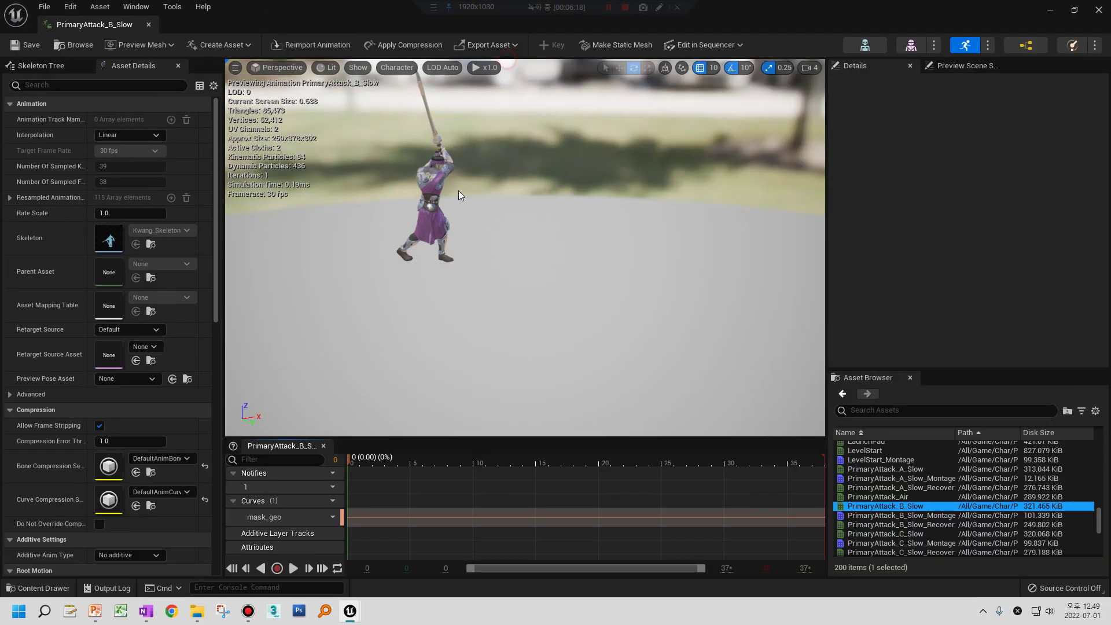
left_click(380, 468)
left_click_drag(387, 471, 497, 481)
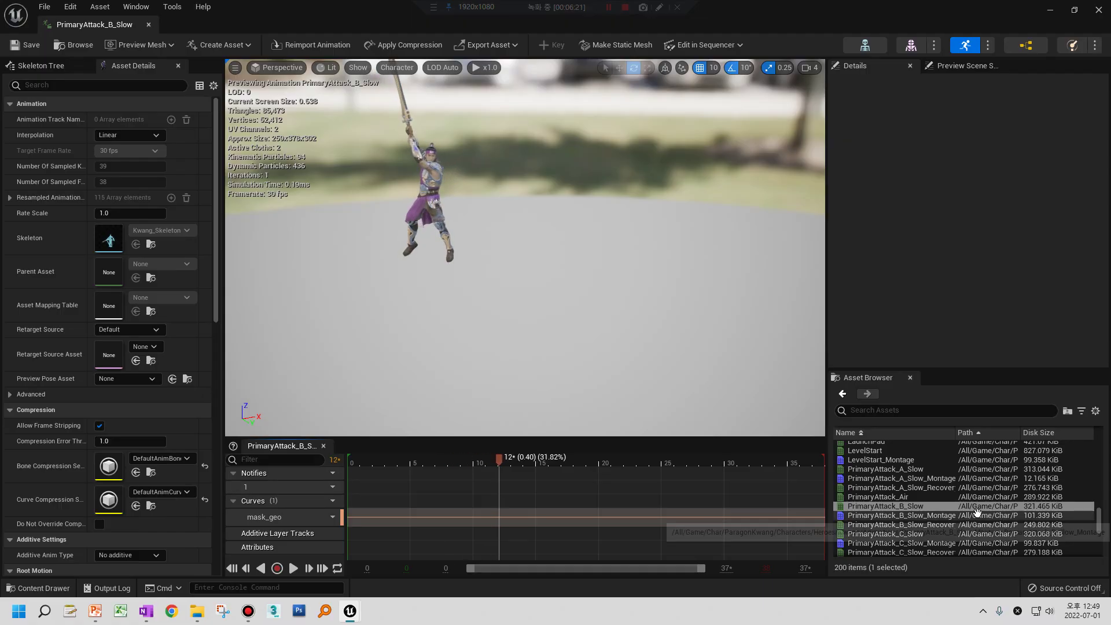
Open the PrimaryAttack_C_Slow and PrimaryAttack_D_Slow animations in turn and scrub through each swing to compare their directions.
scroll(885, 520, "down", 2)
double_click(885, 496)
left_click_drag(365, 464, 471, 489)
scroll(947, 517, "down", 2)
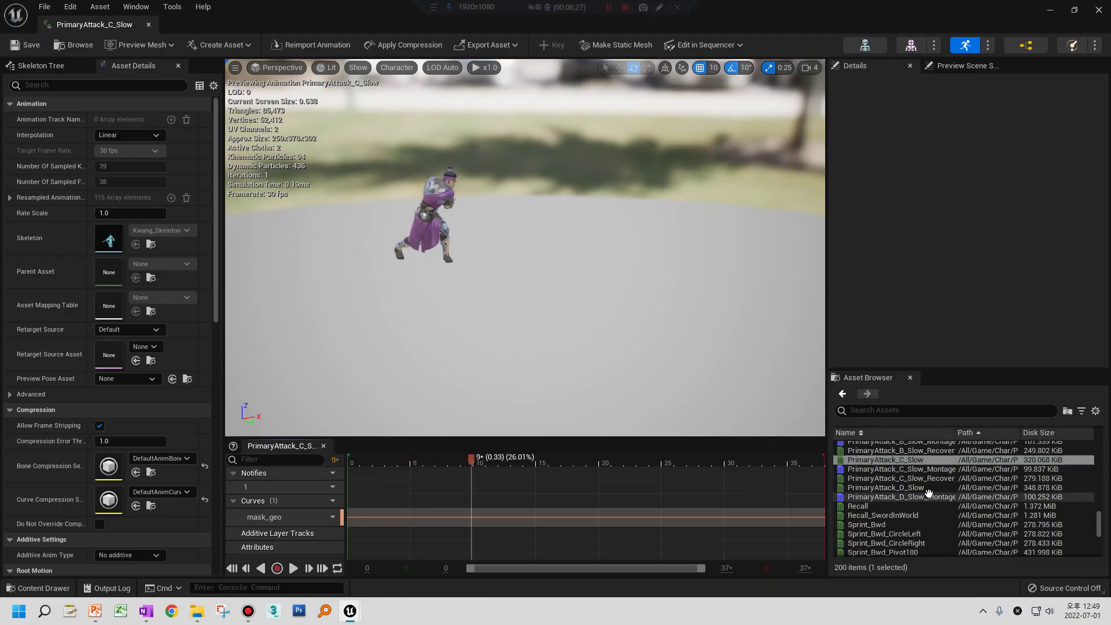
double_click(903, 487)
left_click_drag(367, 466, 473, 476)
left_click_drag(371, 474, 405, 475)
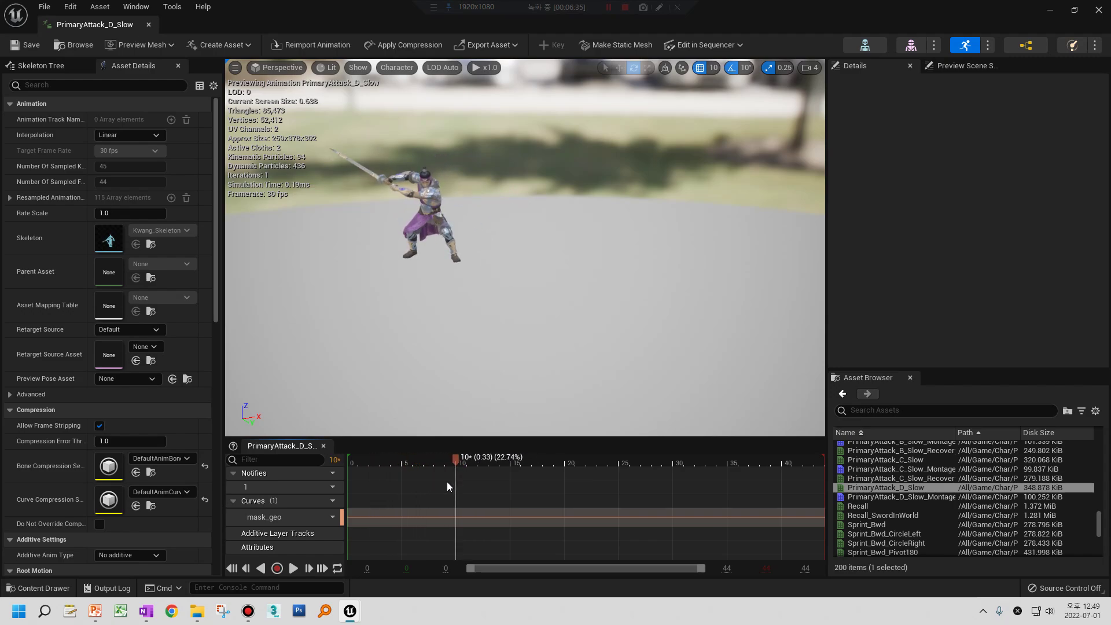
Reopen PrimaryAttack_A_Slow and PrimaryAttack_B_Slow in turn and scrub through each swing to compare their starting poses and directions.
scroll(909, 486, "up", 3)
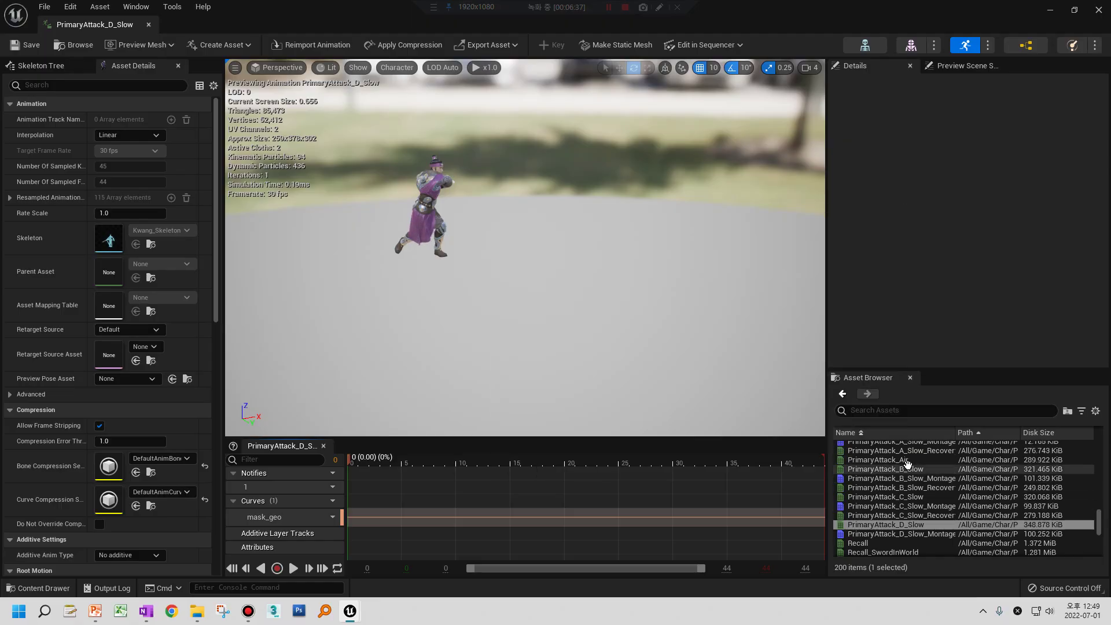
double_click(907, 470)
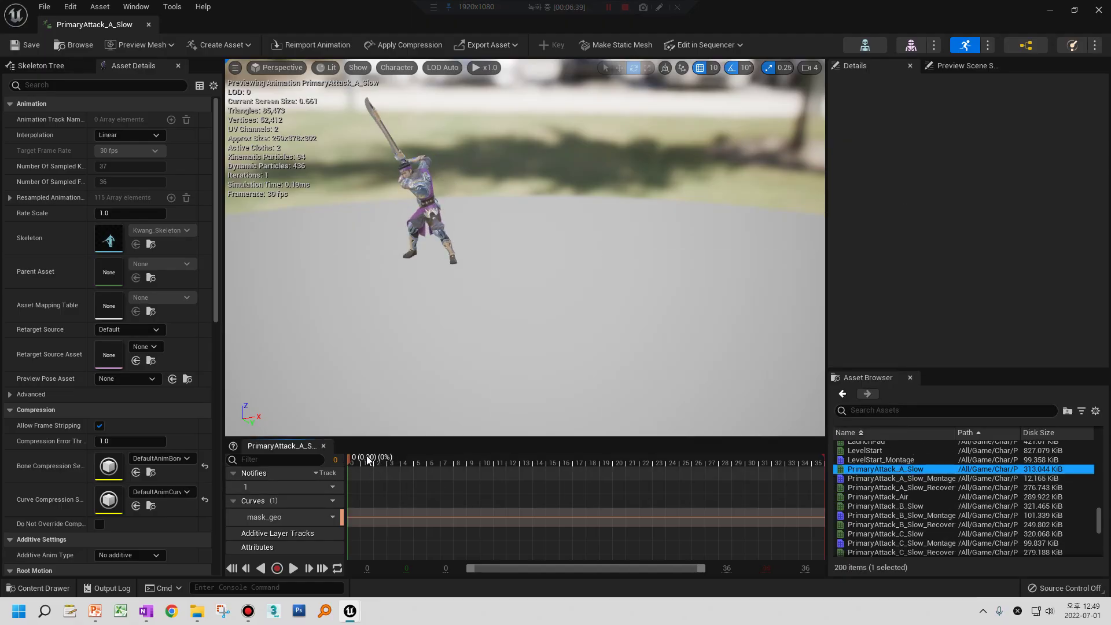
left_click_drag(370, 466, 453, 470)
double_click(926, 507)
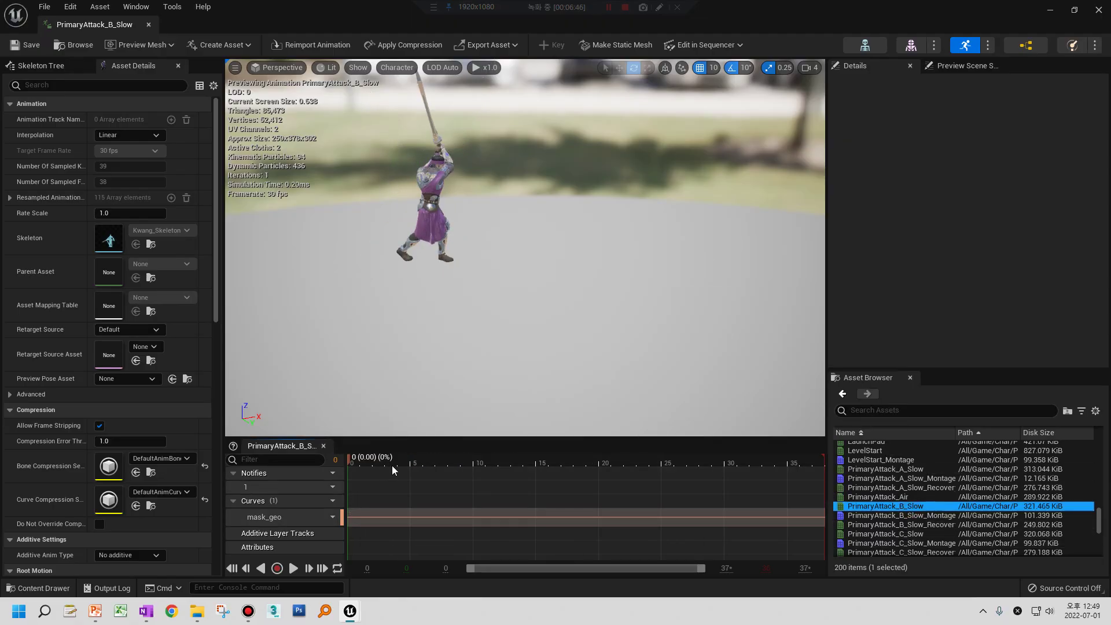
left_click_drag(383, 466, 417, 467)
Return to PrimaryAttack_A_Slow to check its early frames, and scrub through PrimaryAttack_D_Slow once more.
double_click(896, 478)
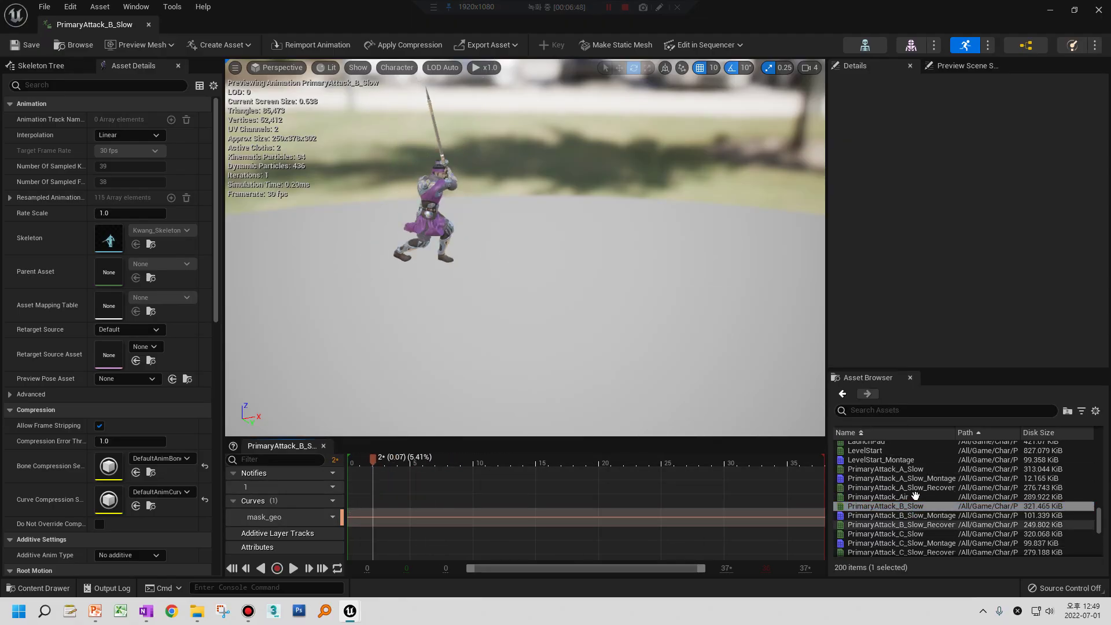
double_click(895, 469)
left_click(386, 461)
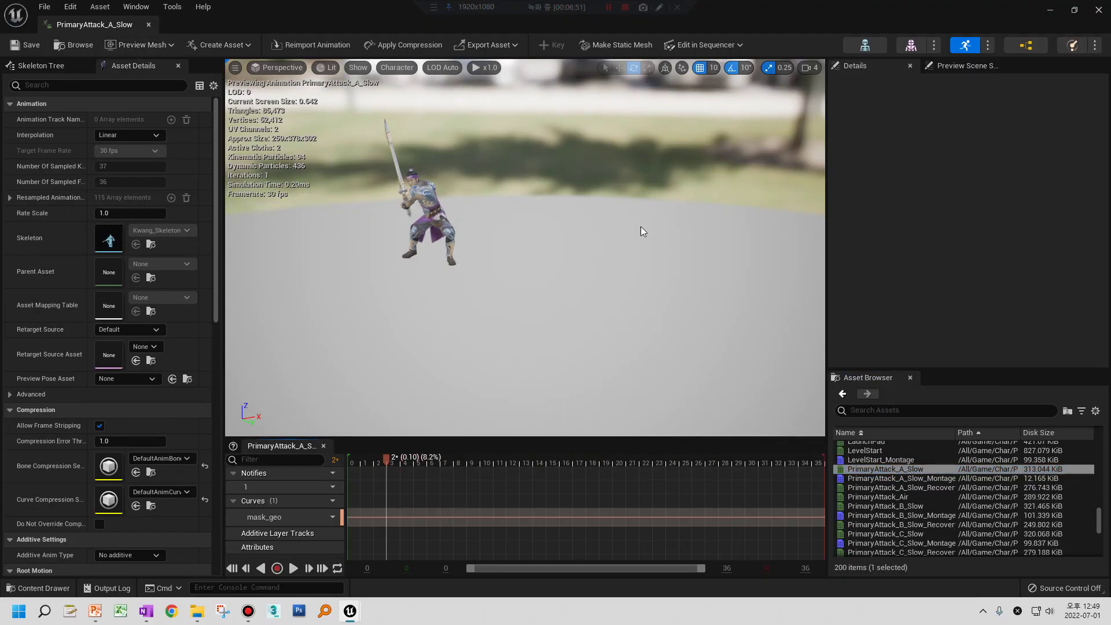
scroll(882, 490, "down", 5)
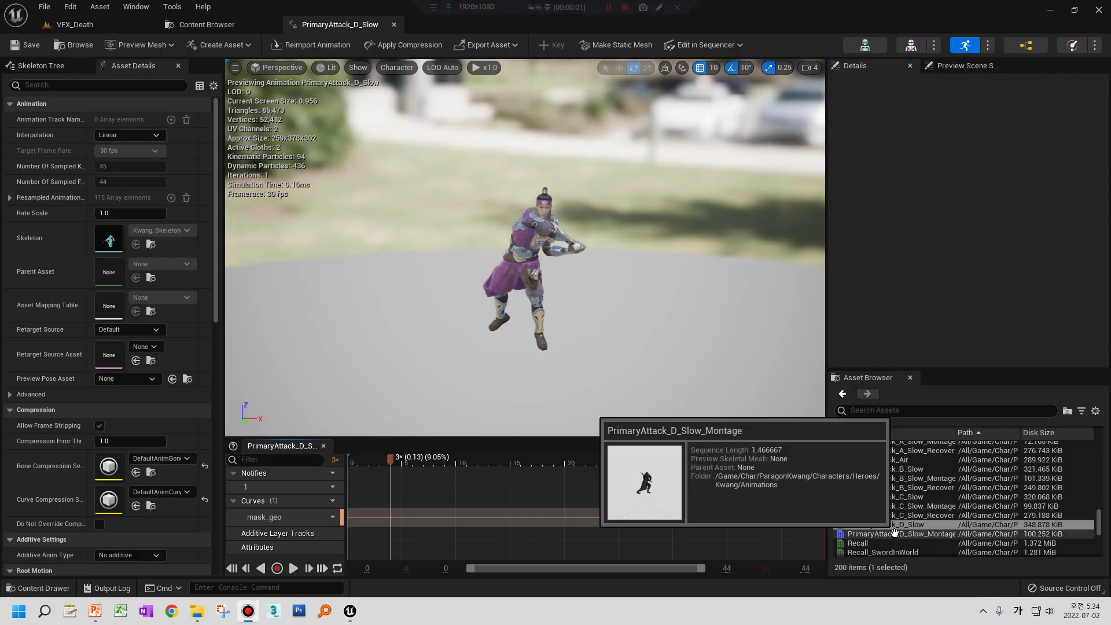
left_click_drag(373, 463, 503, 467)
Go back to the VFX_Death level and scrub SQ_PortFolioSkill_01 around the start of Kwang_GDC's attack.
left_click(76, 24)
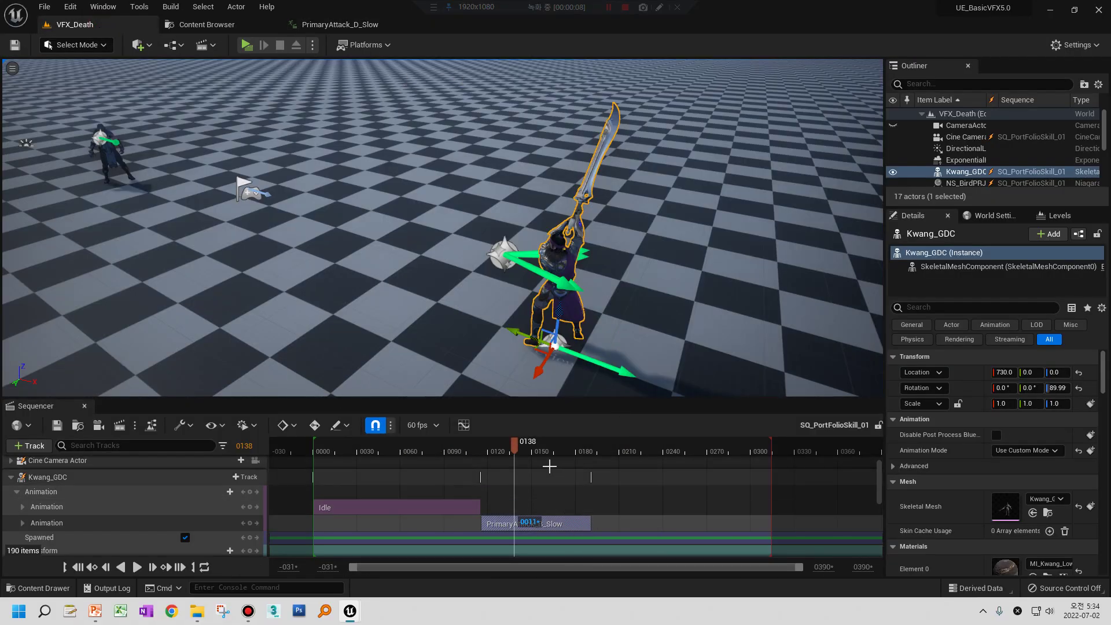
left_click(478, 459)
left_click_drag(477, 456, 499, 457)
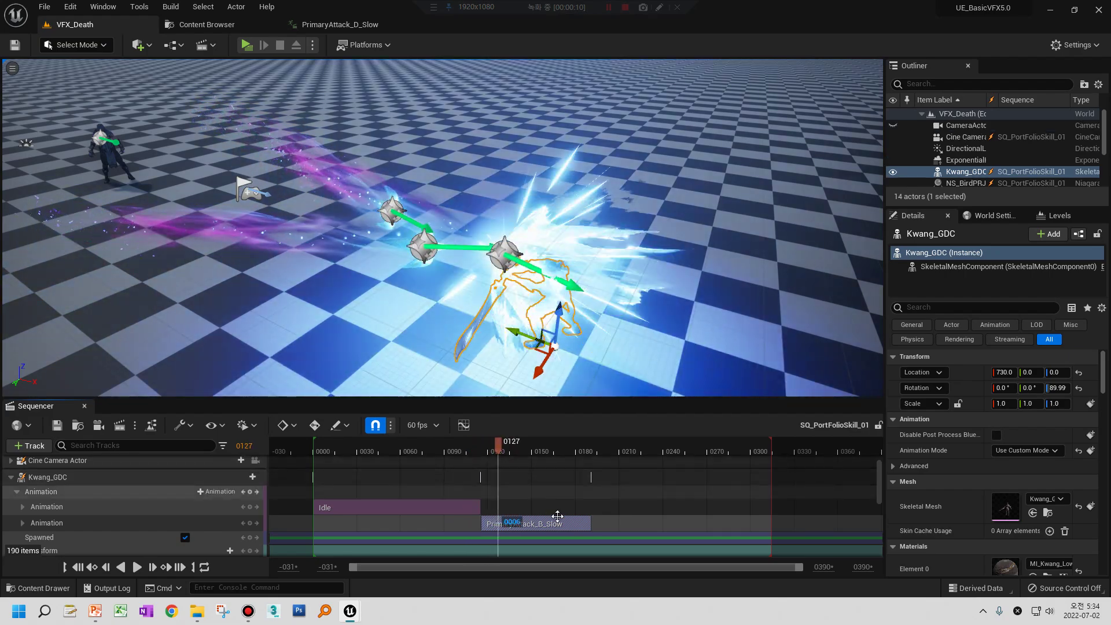
Replace the animation of Kwang_GDC's PrimaryAttack_B_Slow section with PrimaryAttack_A_Slow.
left_click(567, 526)
right_click(561, 524)
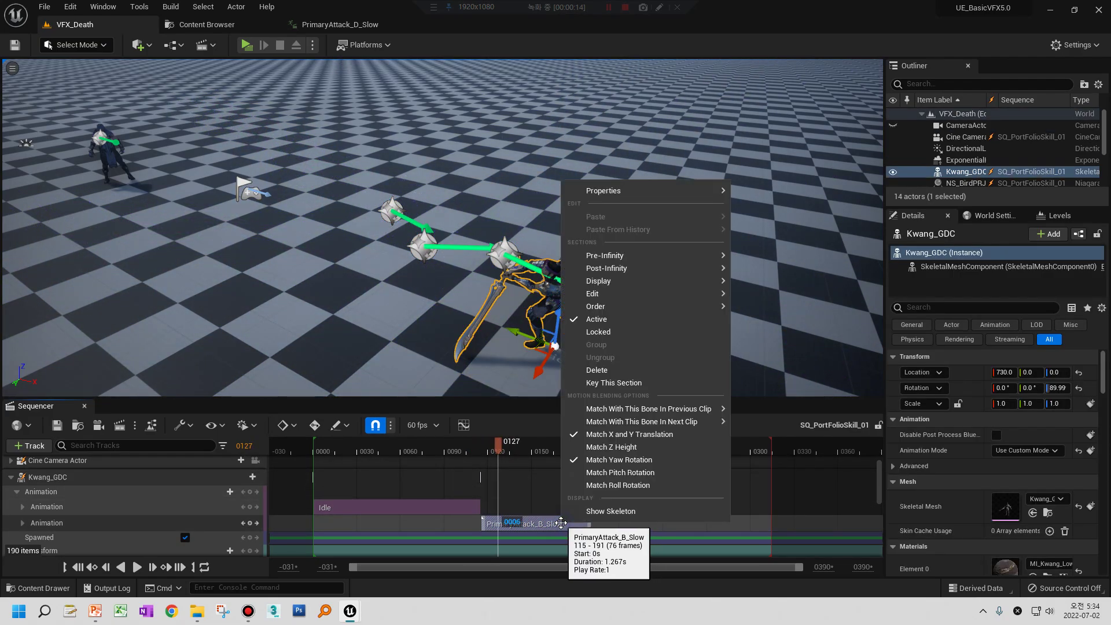
mouse_move(623, 195)
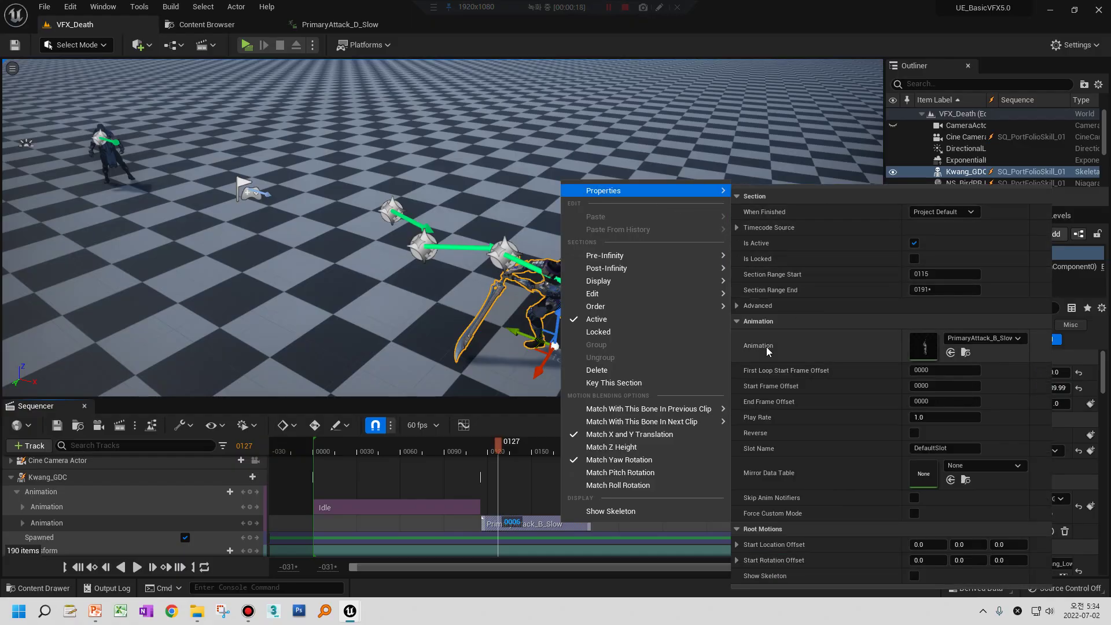
left_click(1018, 338)
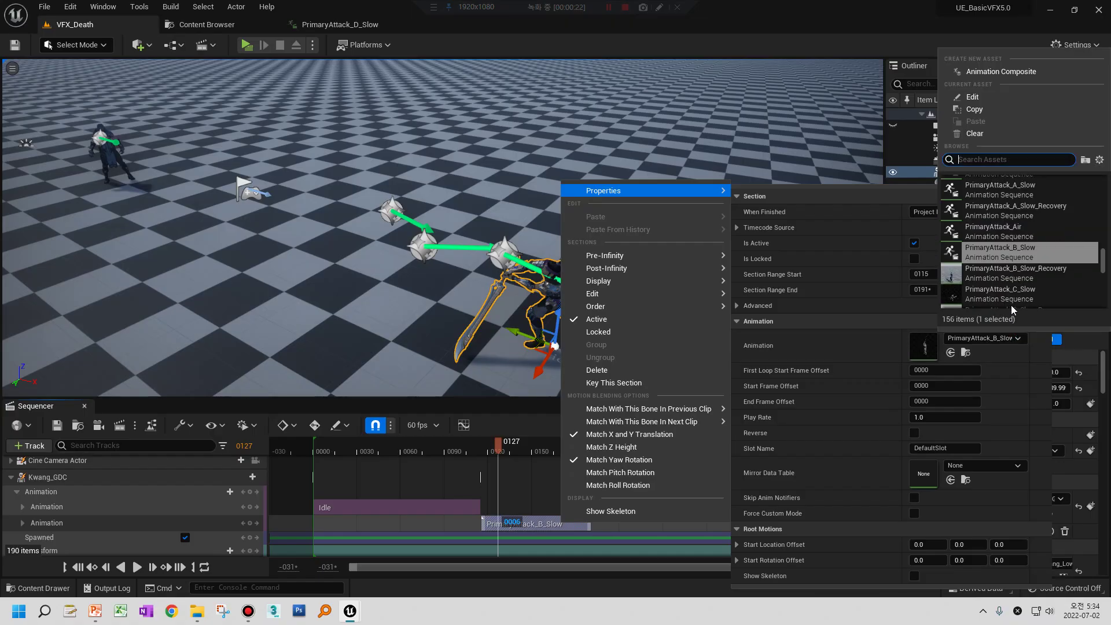
mouse_move(1016, 196)
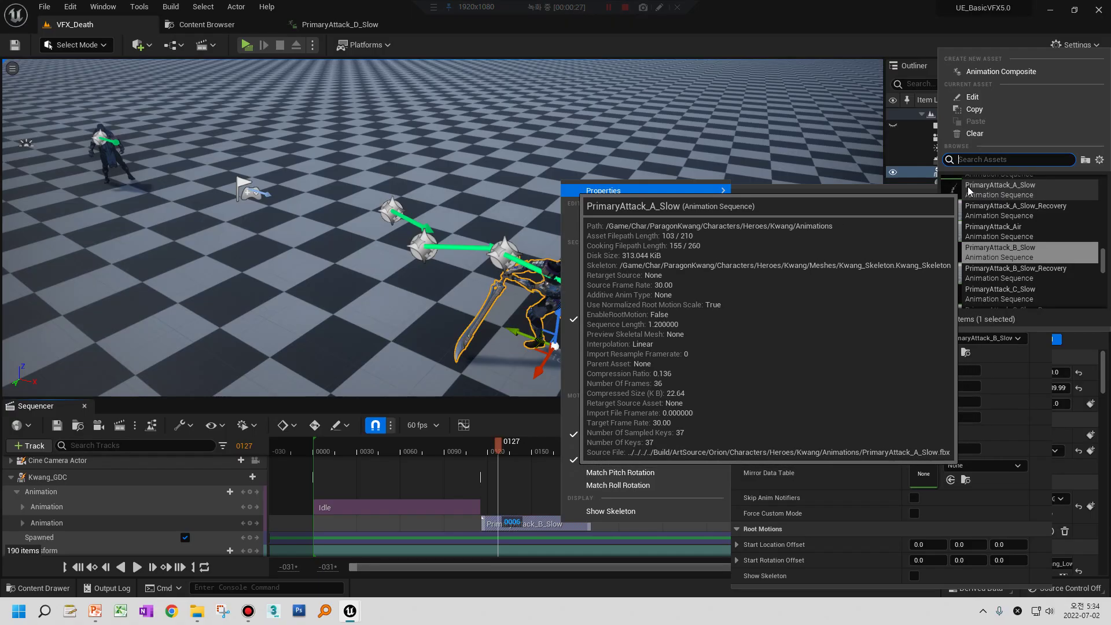
left_click(1002, 188)
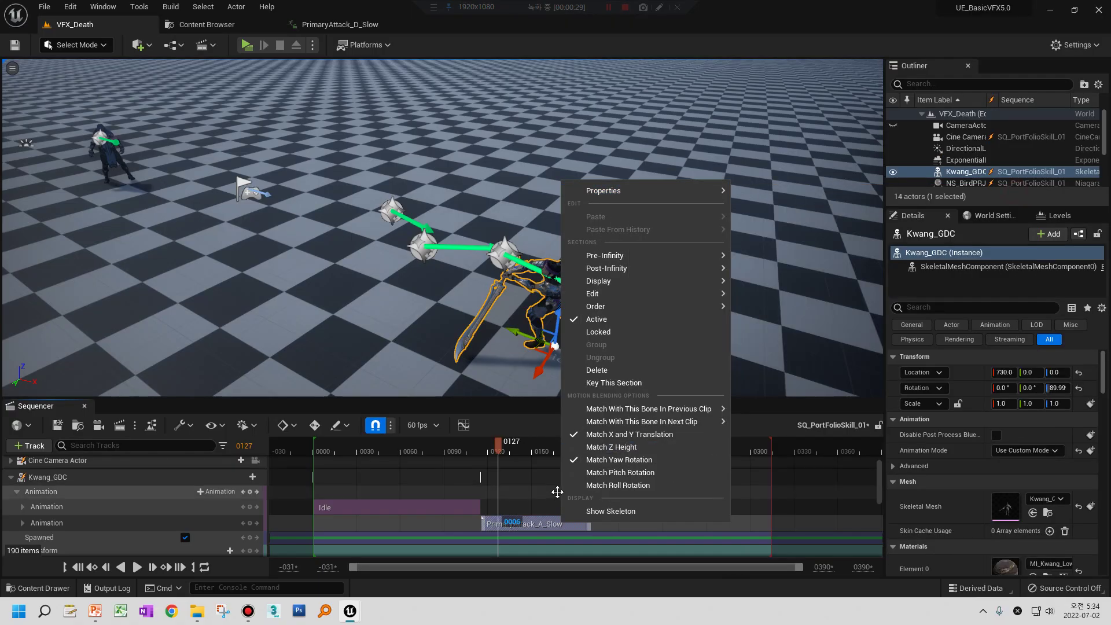
left_click(508, 484)
Play and scrub the change from Idle to PrimaryAttack_A_Slow to examine the swing's timing against the incoming bird projectiles.
mouse_move(486, 452)
left_mouse_down()
mouse_move(469, 448)
mouse_move(508, 453)
mouse_move(469, 445)
left_mouse_up()
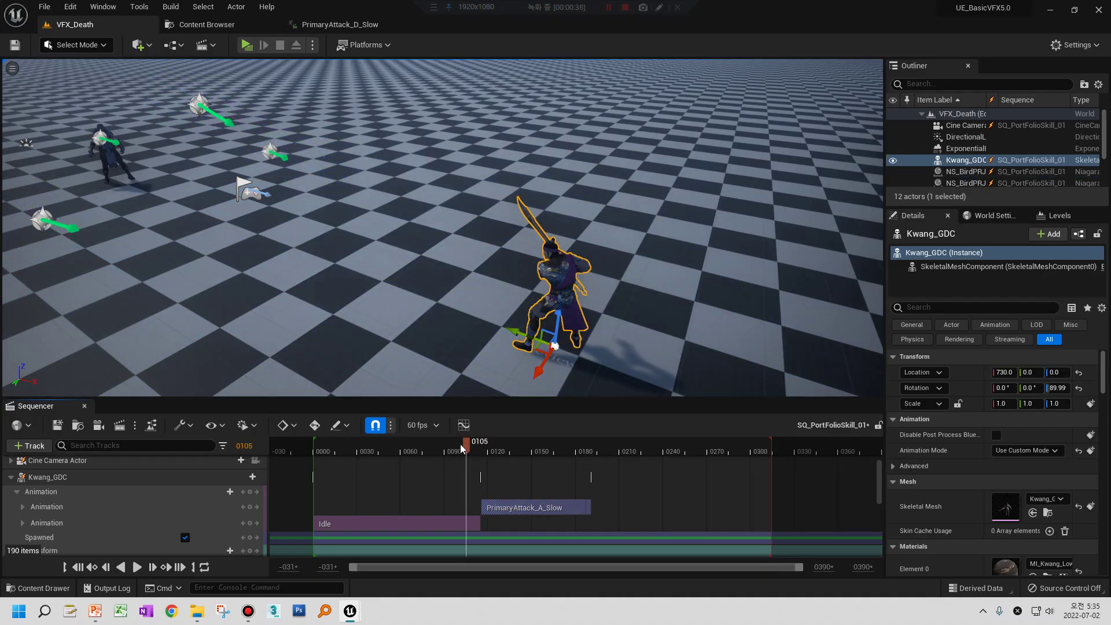
left_click_drag(473, 446, 482, 445)
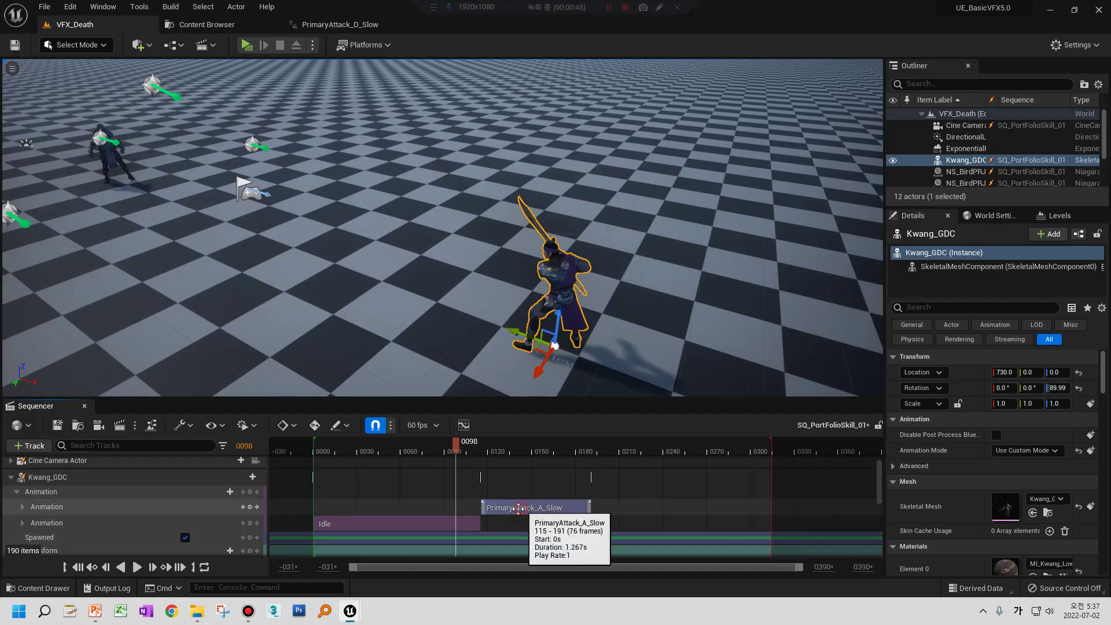
left_click_drag(440, 451, 469, 449)
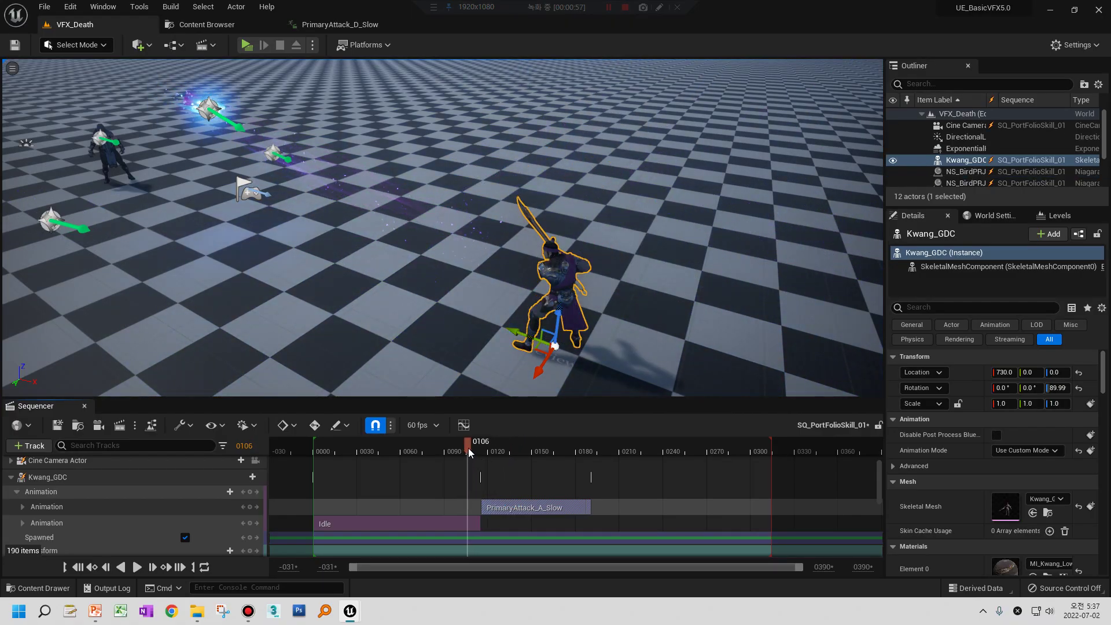
left_click(137, 567)
left_click(155, 567)
left_click_drag(468, 450, 504, 447)
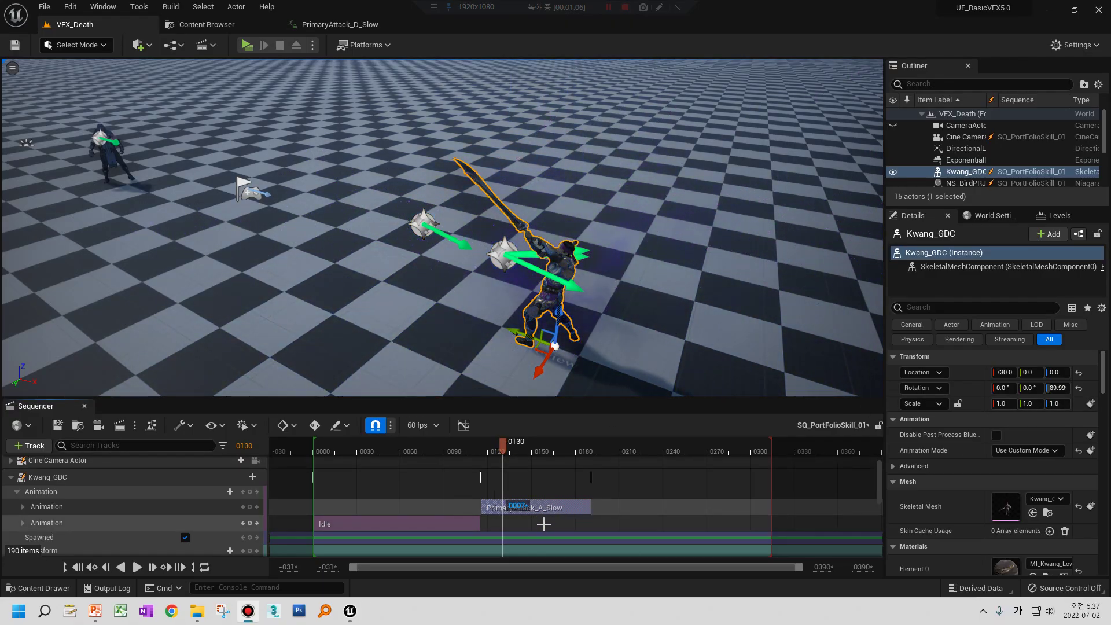
mouse_move(499, 451)
left_mouse_down()
mouse_move(481, 449)
mouse_move(518, 449)
mouse_move(484, 449)
left_mouse_up()
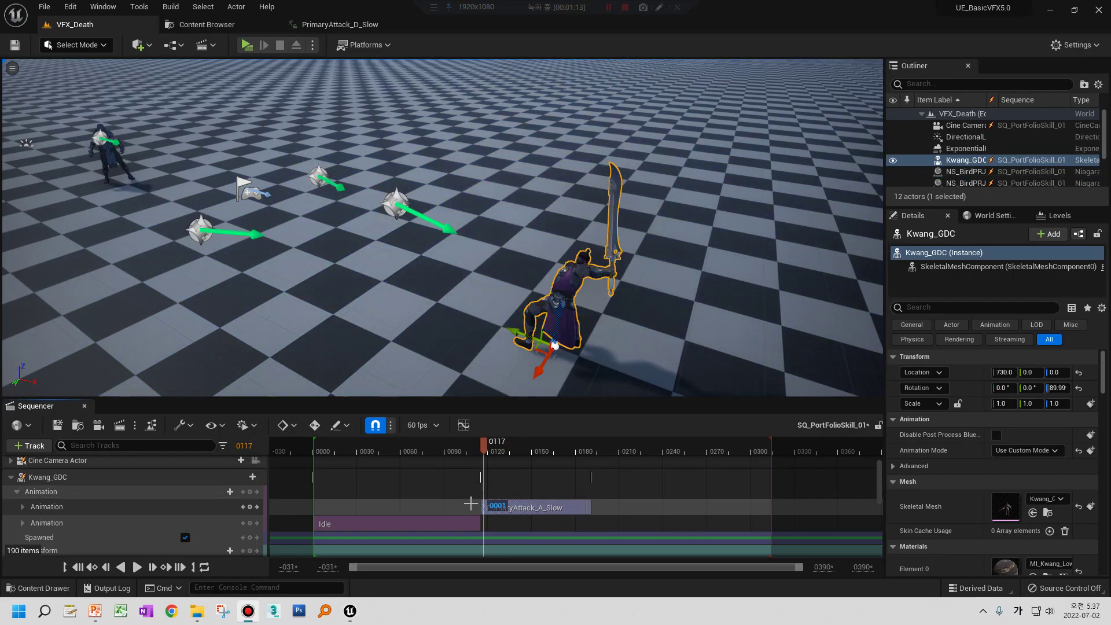
left_click(503, 469)
left_click(492, 450)
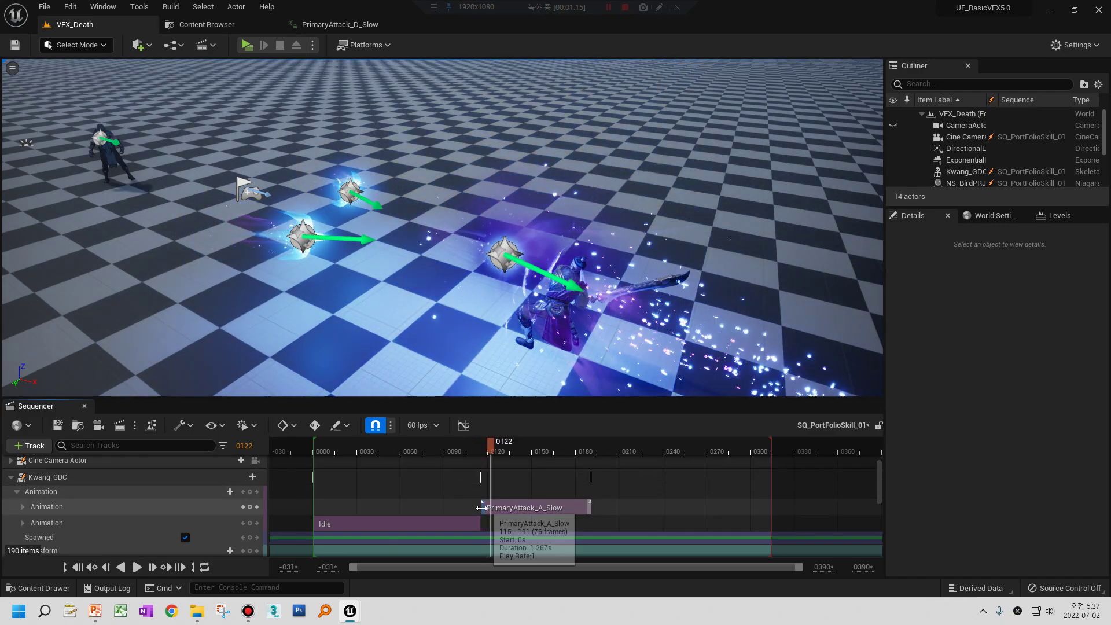
Trim the start of Kwang_GDC's PrimaryAttack_A_Slow section so the clip begins 0.133 s into the swing.
left_click(484, 508)
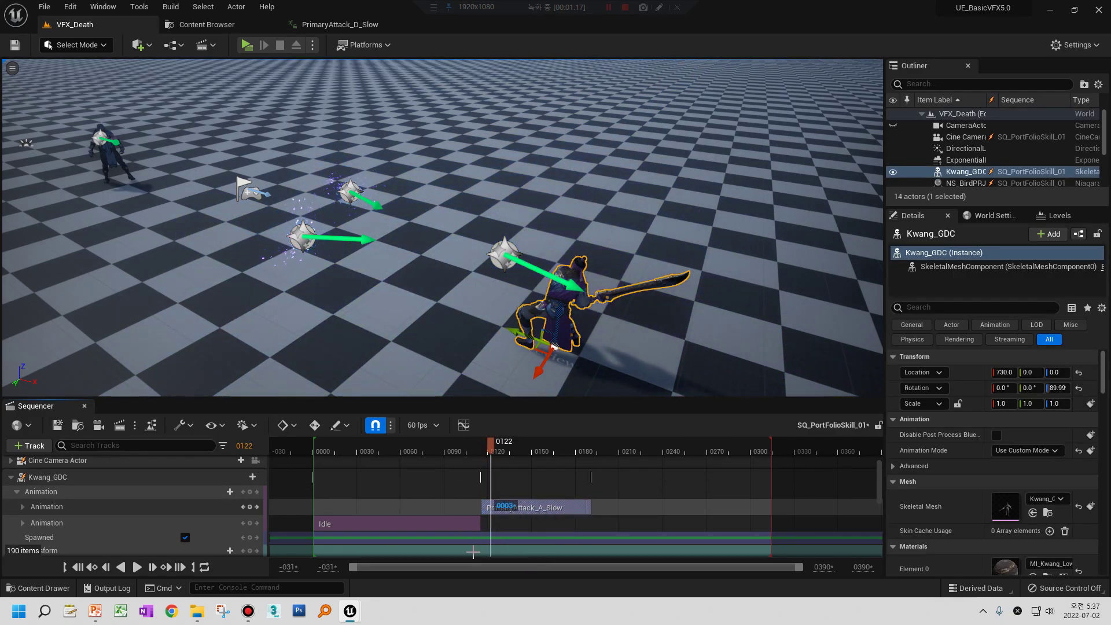
left_click_drag(353, 567, 534, 564)
left_click_drag(621, 568, 476, 570)
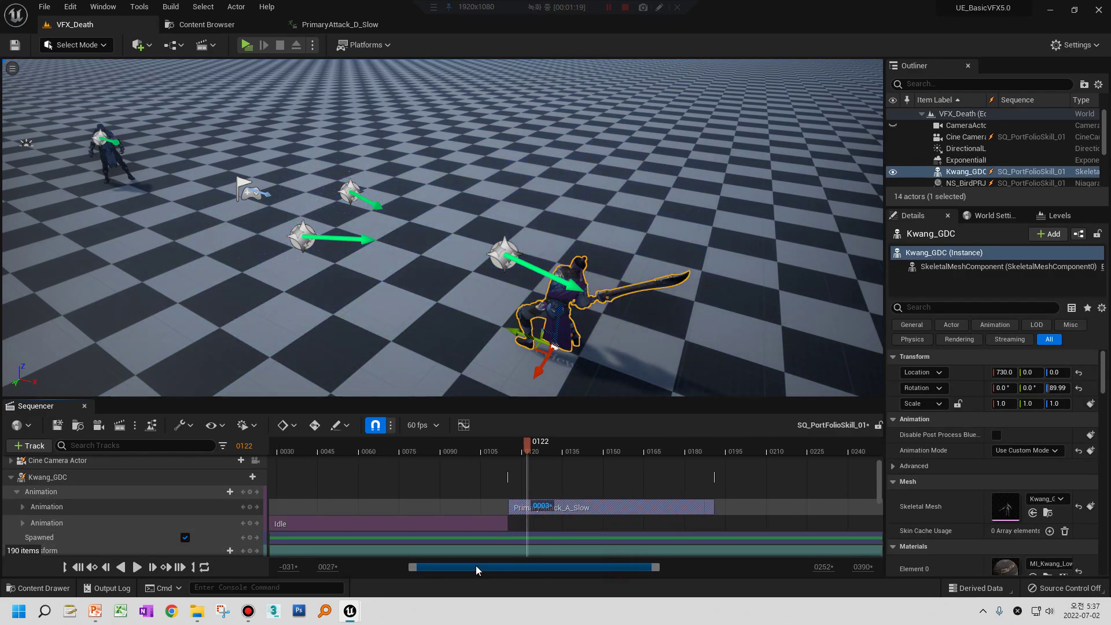
left_click_drag(443, 569, 441, 570)
left_click_drag(501, 452, 529, 456)
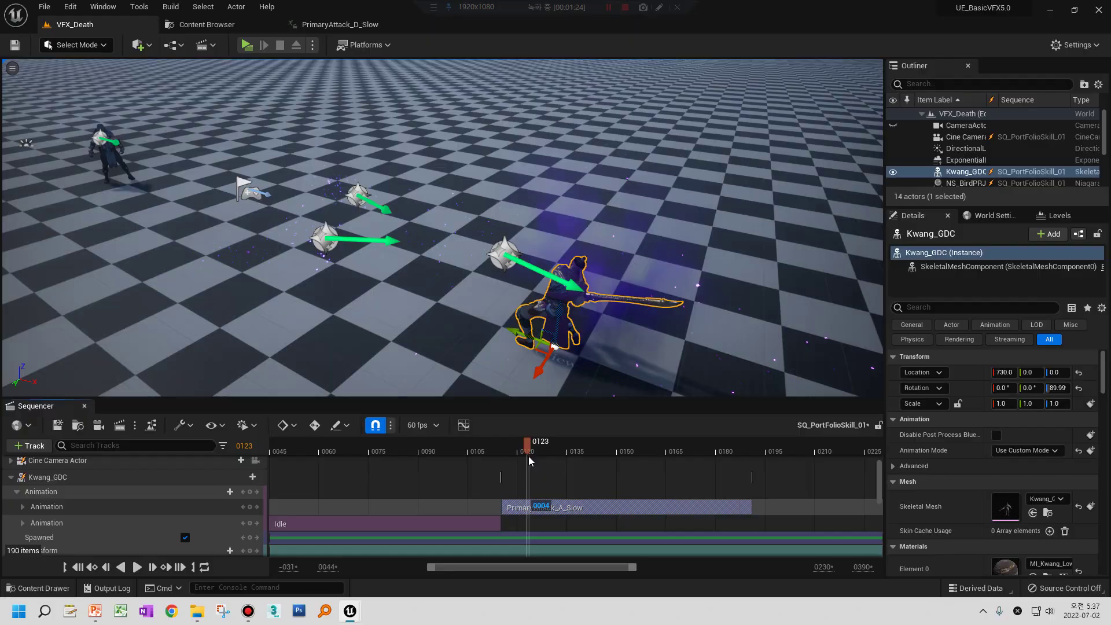
left_click(477, 487)
left_click_drag(501, 508, 526, 508)
Play back the trimmed attack and slide its section earlier to start at frame 115, directly after Idle.
mouse_move(528, 447)
left_mouse_down()
mouse_move(573, 456)
mouse_move(514, 458)
left_mouse_up()
left_click(137, 567)
left_click_drag(511, 459, 471, 451)
left_click_drag(608, 511, 578, 508)
Extend the Idle section past the attack's start, move it onto the attack's row to blend them, and shorten the blend to 14 frames.
left_click_drag(501, 524, 504, 526)
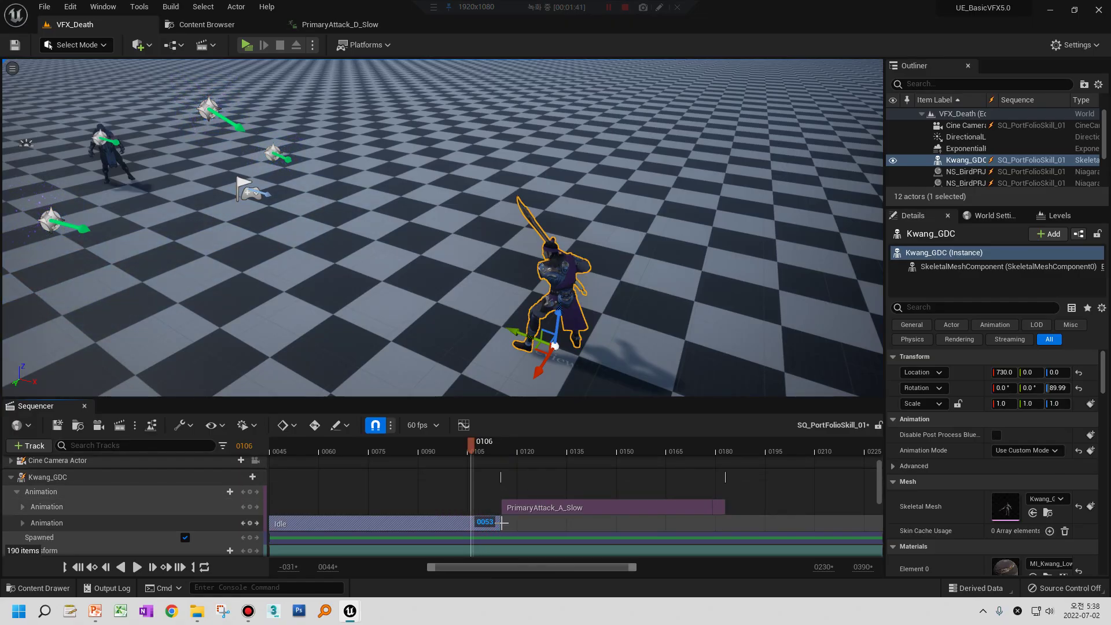
left_click_drag(520, 525, 548, 525)
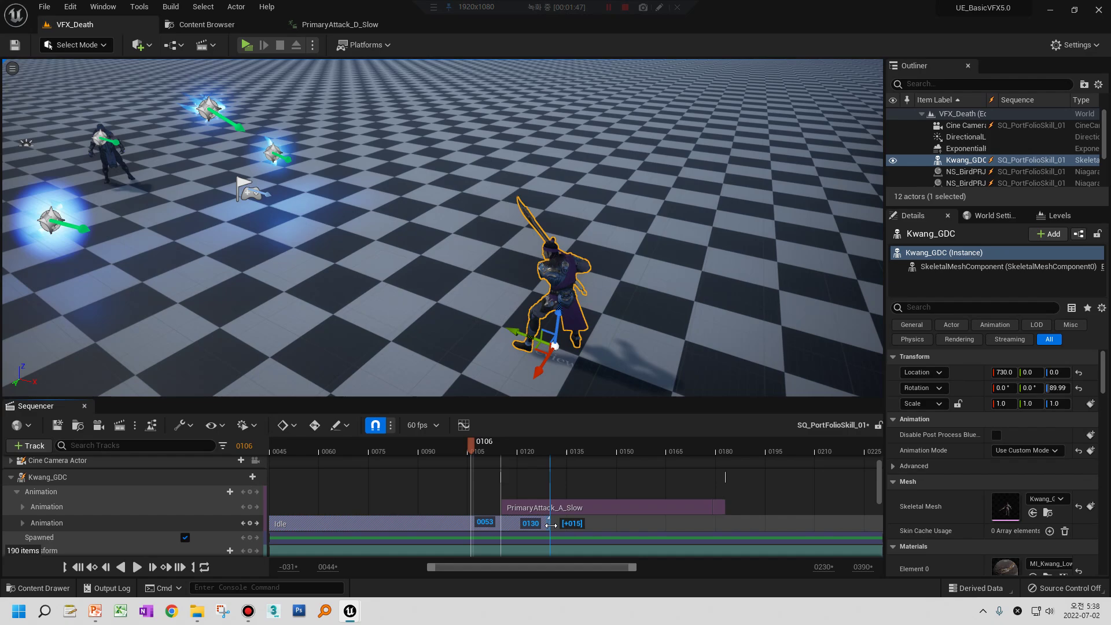
left_click_drag(431, 520, 434, 498)
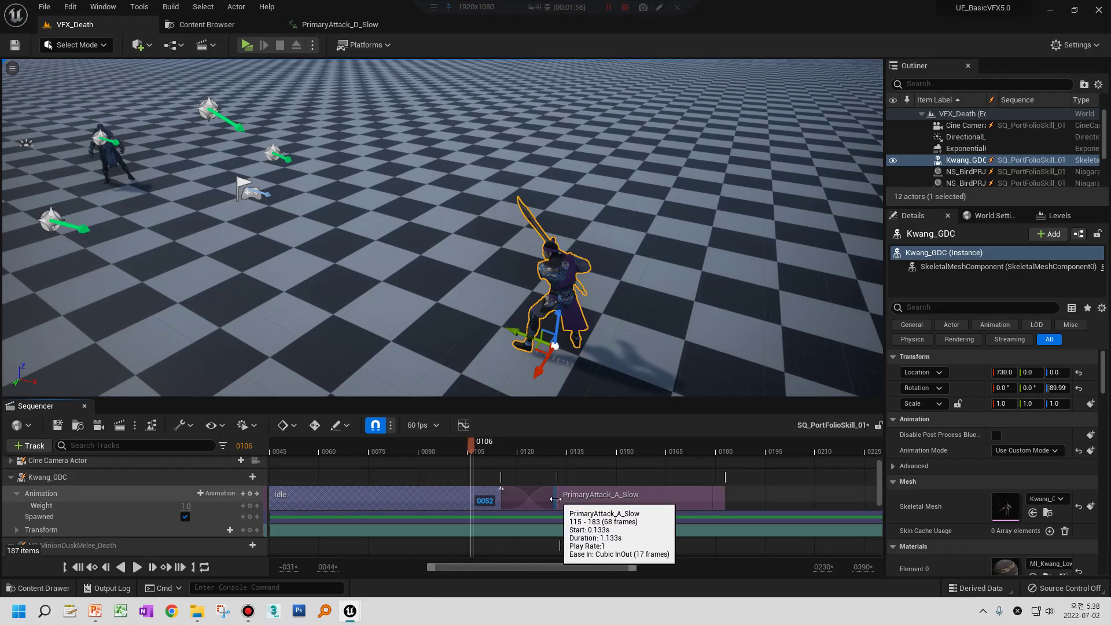
mouse_move(554, 499)
left_mouse_down()
mouse_move(524, 499)
mouse_move(546, 499)
left_mouse_up()
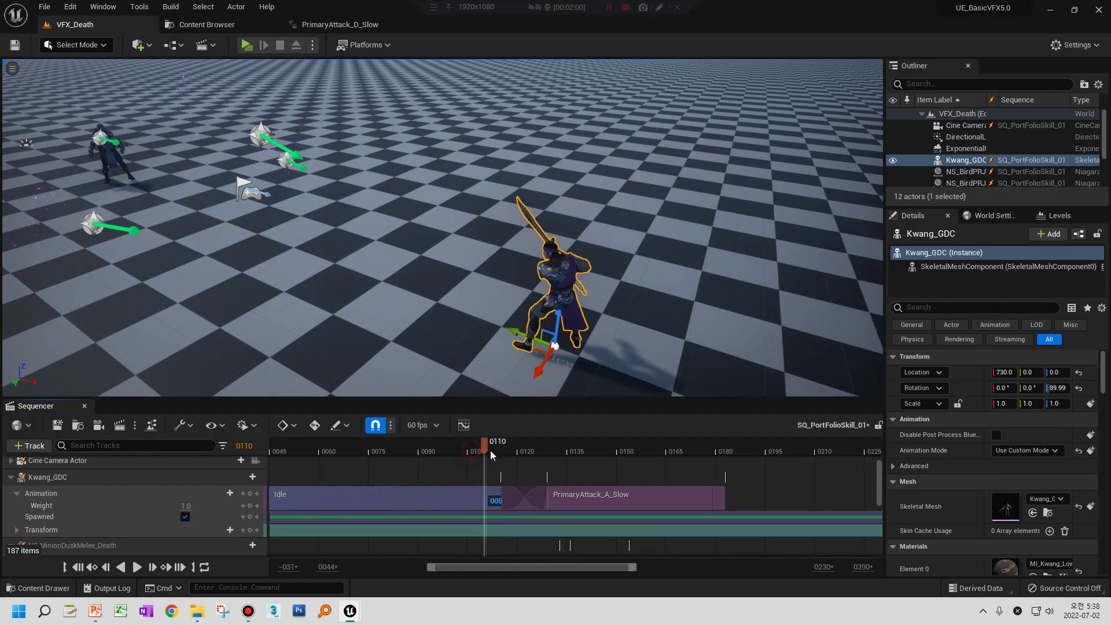
Shorten the blend from Idle into PrimaryAttack_A_Slow to about 3 frames and scrub through the transition.
left_click_drag(521, 457, 504, 484)
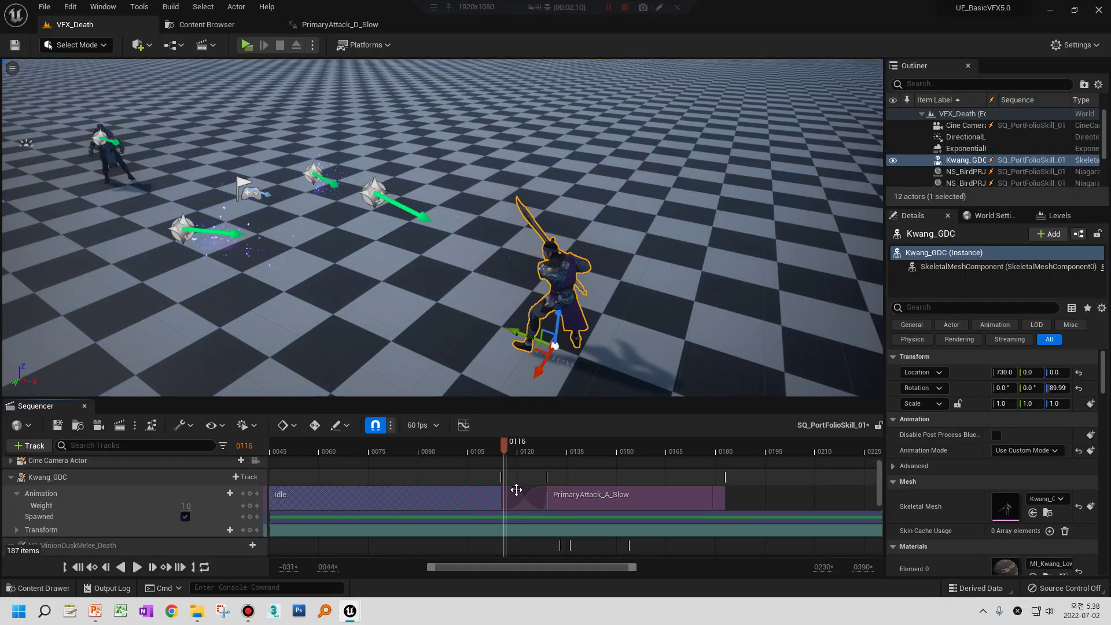
left_click(545, 501)
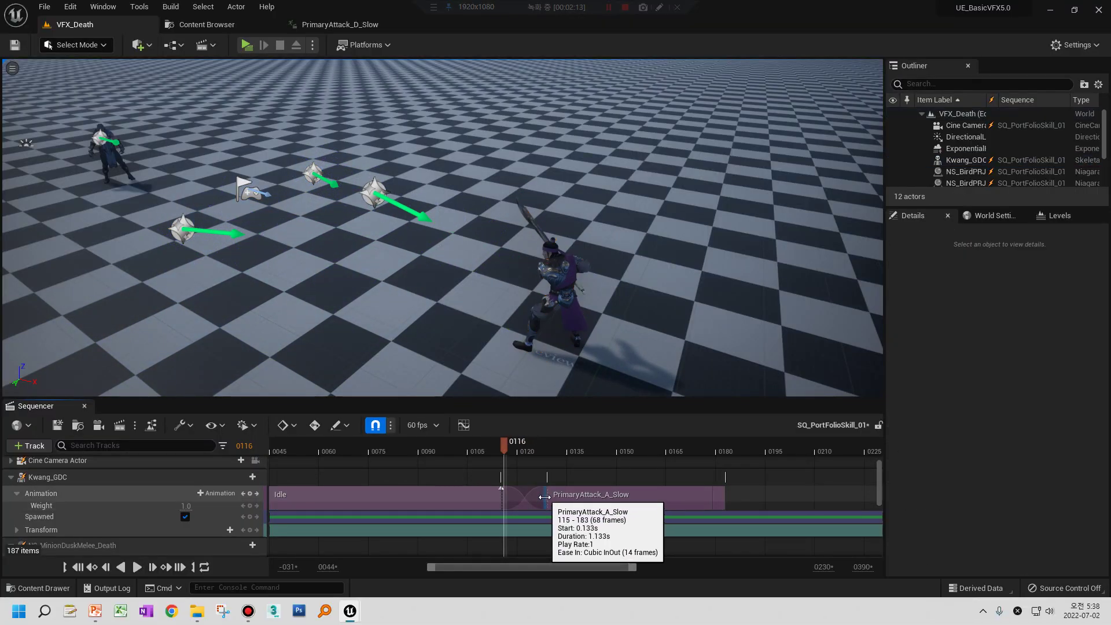
left_click_drag(544, 495, 512, 498)
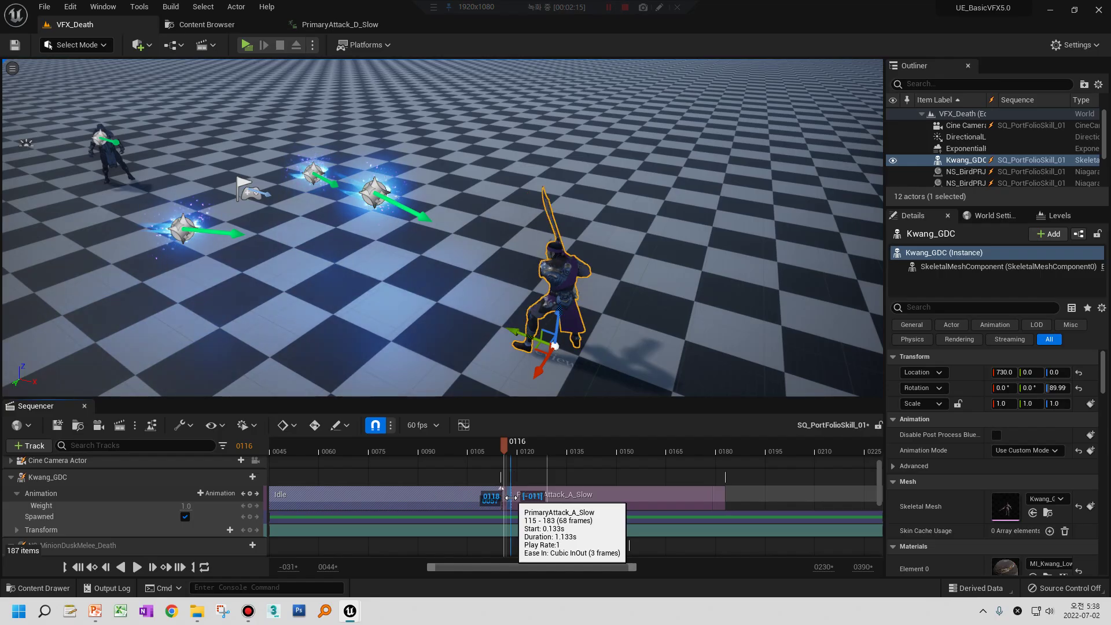
left_click(518, 454)
mouse_move(516, 459)
left_mouse_down()
mouse_move(493, 459)
mouse_move(529, 463)
mouse_move(503, 466)
mouse_move(505, 447)
left_mouse_up()
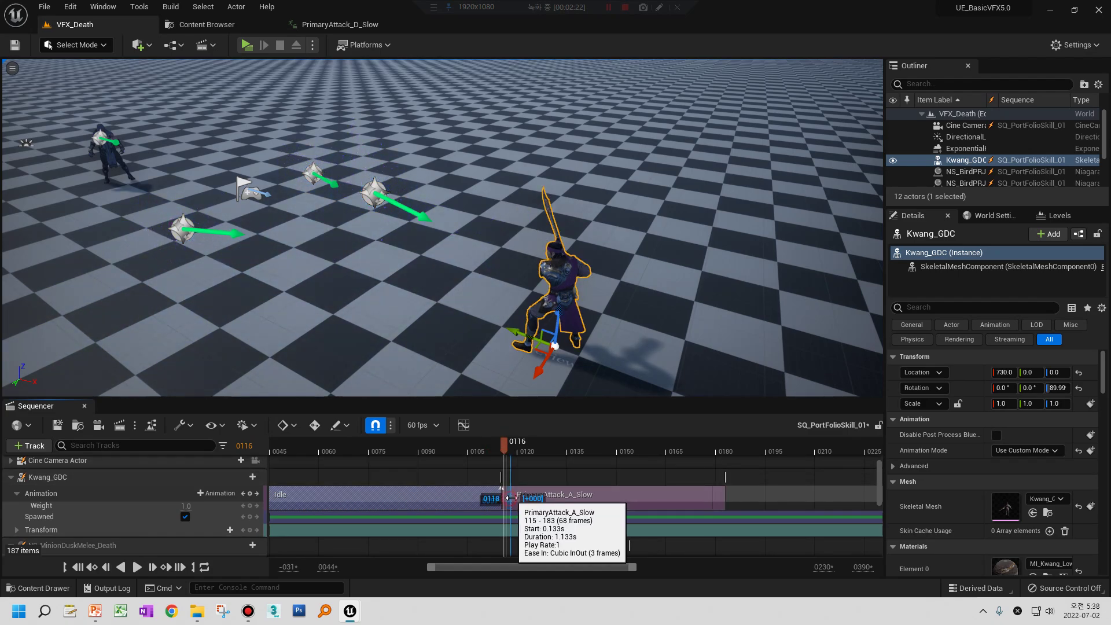
Check the transition from Kwang's side and shift the PrimaryAttack_A_Slow section about two frames earlier, further over the end of Idle.
mouse_move(507, 450)
left_mouse_down()
mouse_move(494, 448)
mouse_move(532, 460)
mouse_move(485, 460)
mouse_move(517, 472)
mouse_move(510, 461)
left_mouse_up()
right_click_drag(504, 342, 405, 341)
mouse_move(501, 449)
left_mouse_down()
mouse_move(533, 455)
mouse_move(487, 451)
mouse_move(502, 449)
left_mouse_up()
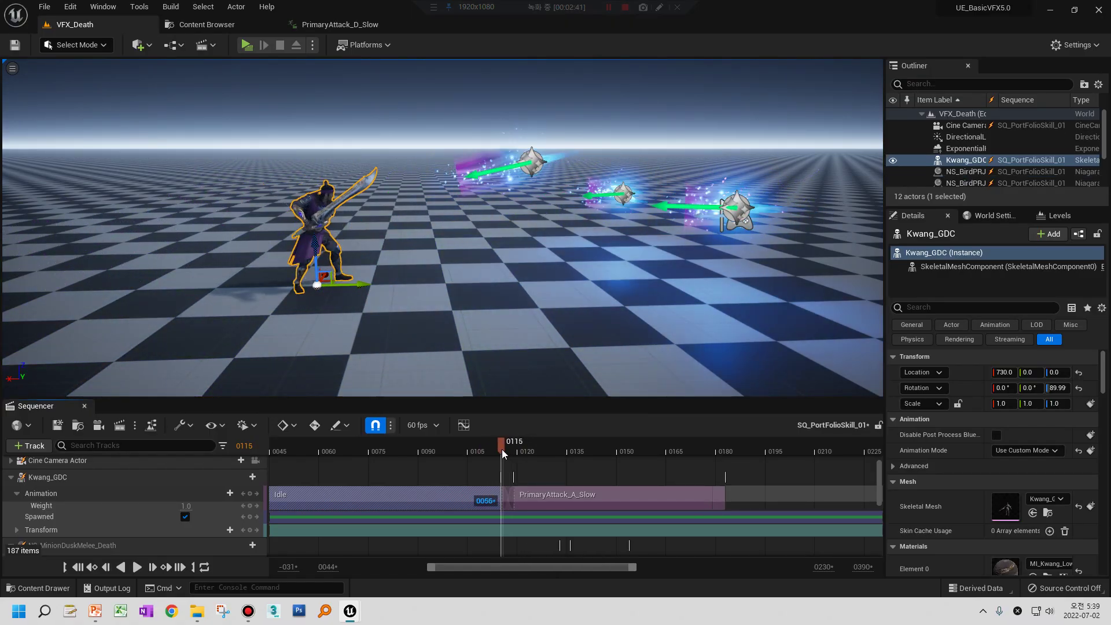
left_click(591, 505)
left_click_drag(591, 505, 589, 501)
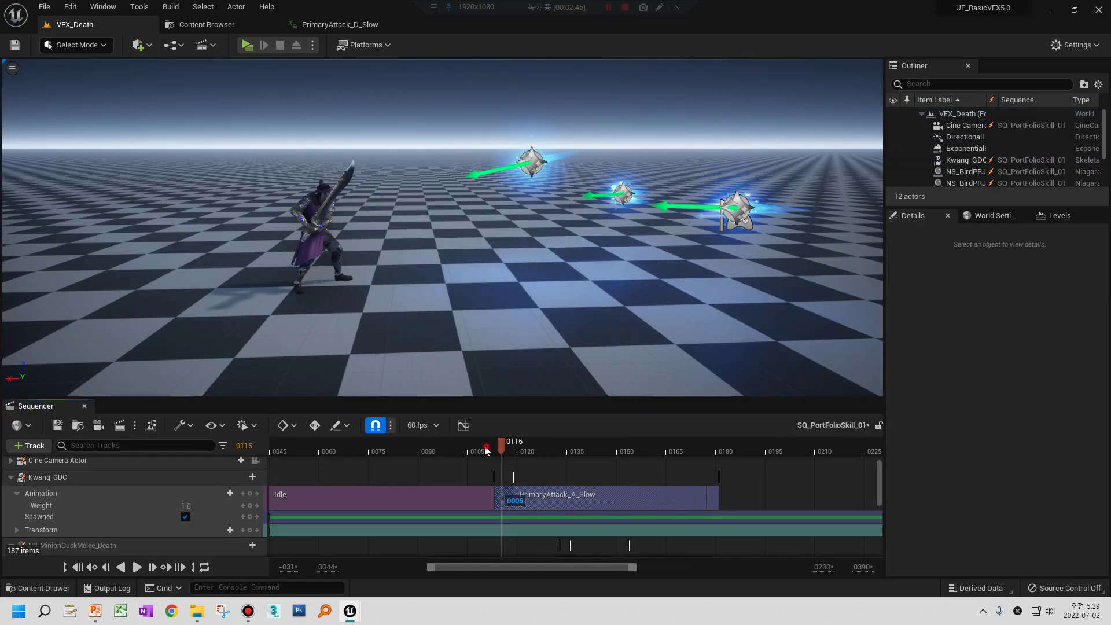
Play the sequence from shortly before the attack to check the swing against the projectile hits.
left_click_drag(494, 449, 461, 451)
left_click(138, 567)
left_click(137, 567)
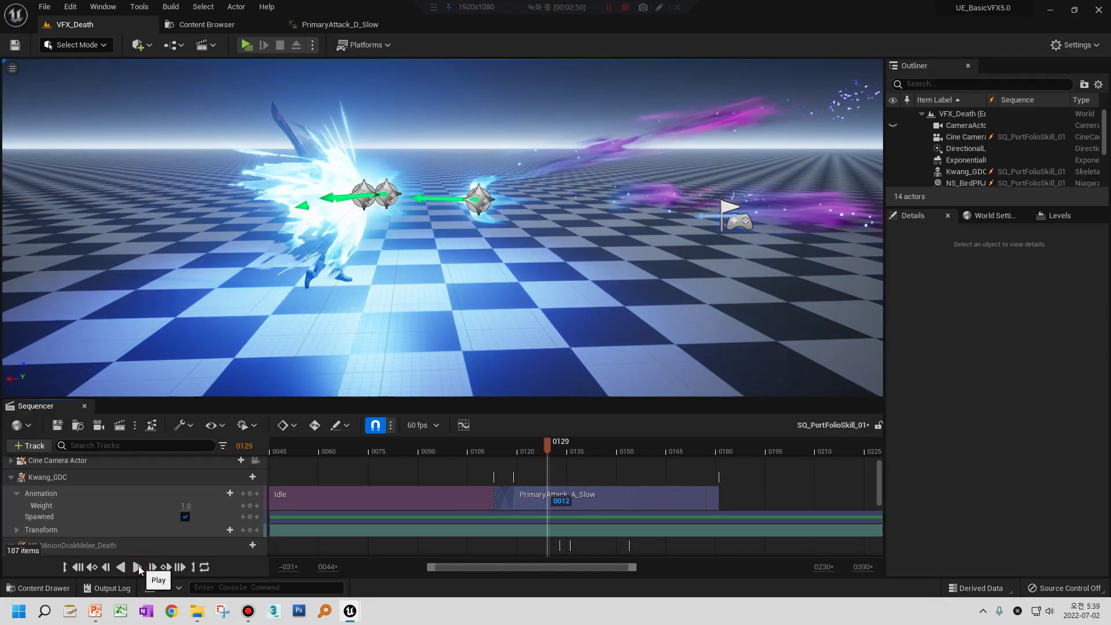
Scrub to the swing's contact around frame 123, select NS_BirdPRJ_Hit_02_02 and expand its transform and Location channels in the sequence.
mouse_move(527, 452)
left_mouse_down()
mouse_move(486, 452)
mouse_move(515, 451)
left_mouse_up()
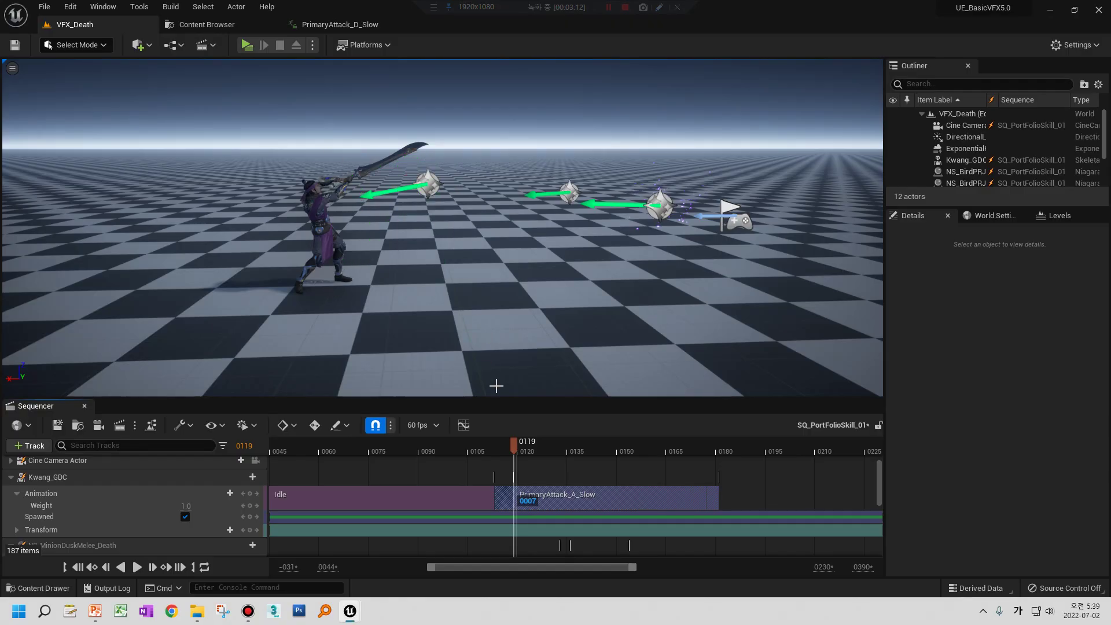
mouse_move(515, 455)
left_mouse_down()
mouse_move(496, 455)
mouse_move(529, 451)
left_mouse_up()
left_click(361, 197)
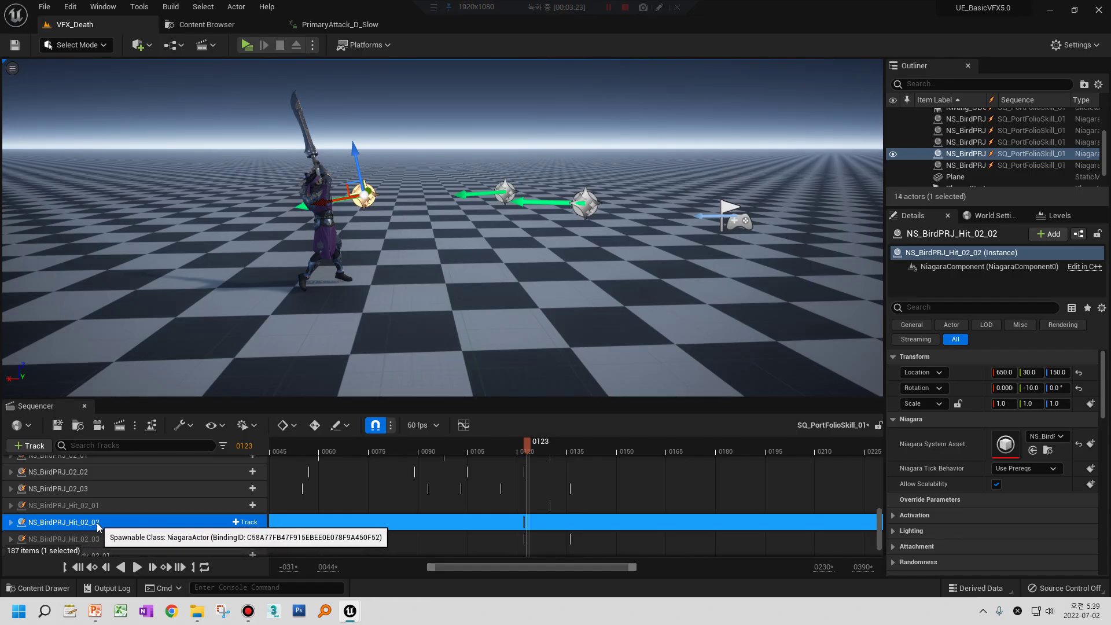
left_click(11, 523)
scroll(48, 519, "down", 2)
scroll(15, 517, "down", 3)
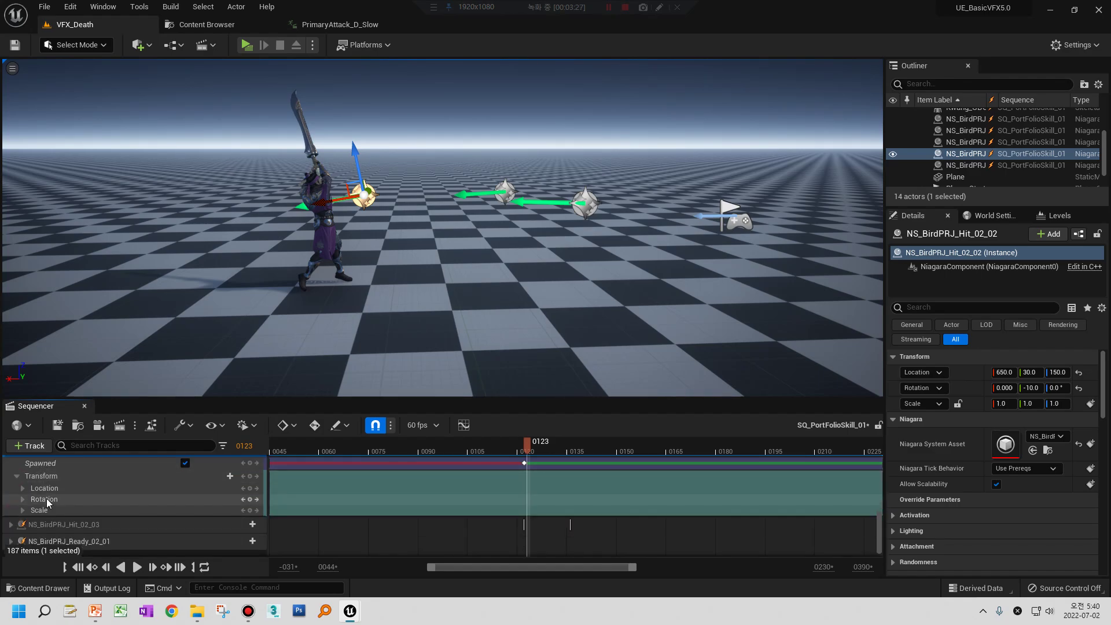
left_click(22, 487)
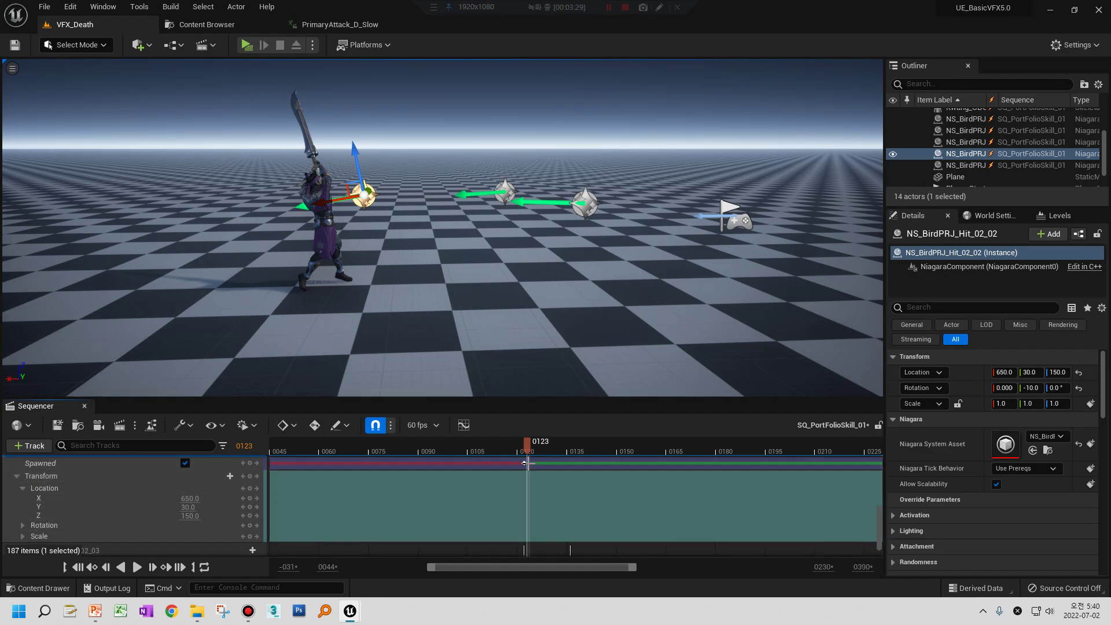
Scrub to the swing's contact frame and set the Spawned key time of NS_BirdPRJ_Hit_02_02 to frame 0119.
left_click(526, 447)
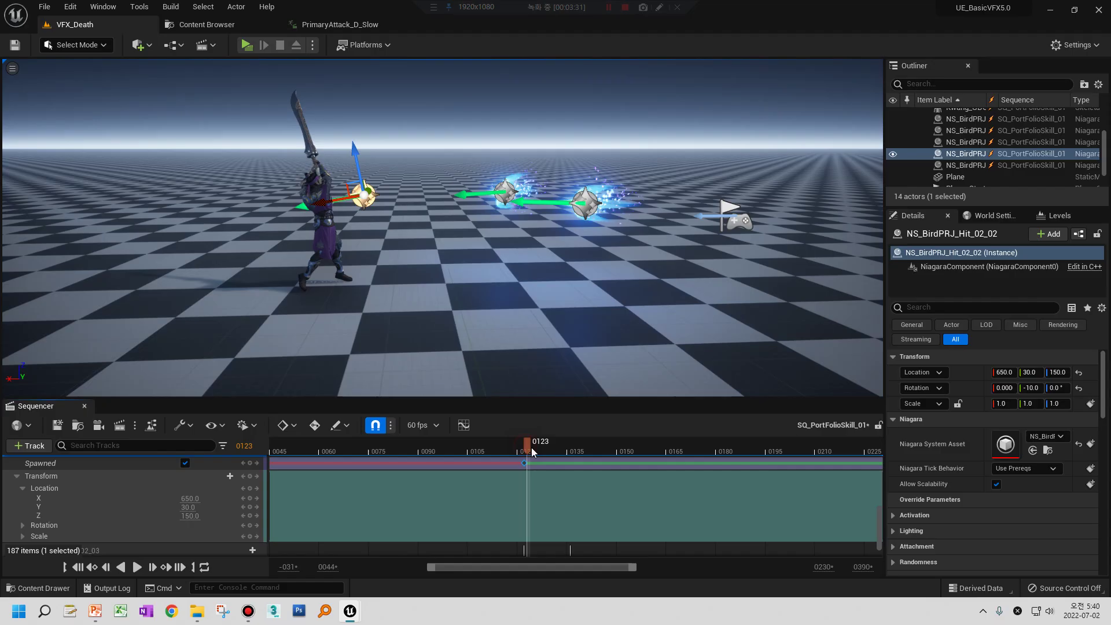
left_click(498, 449)
left_click_drag(503, 450, 519, 450)
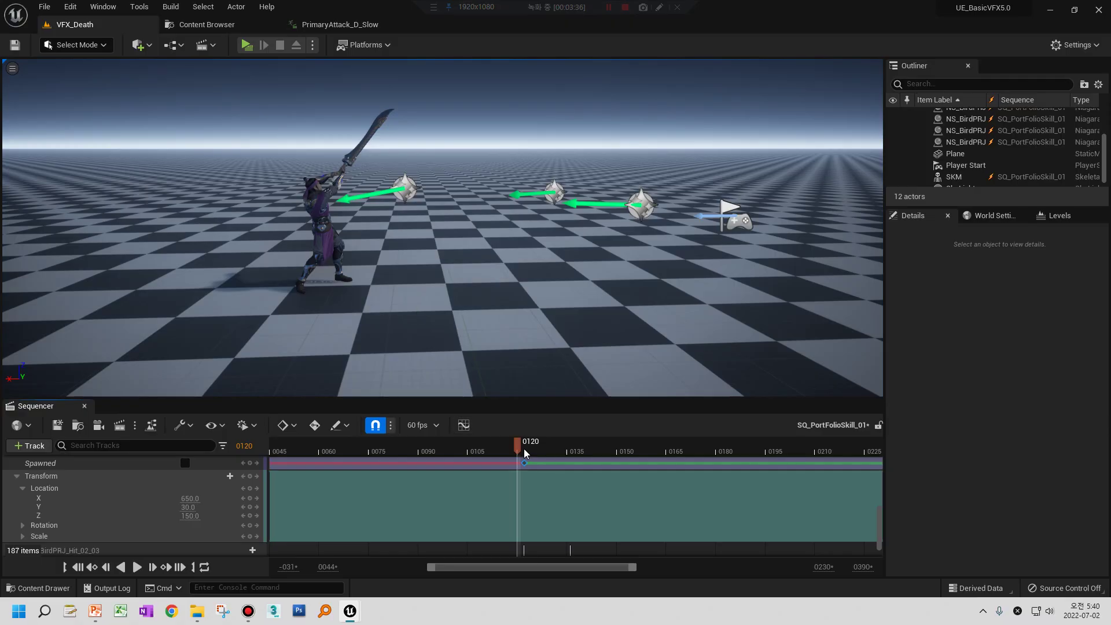
left_click_drag(524, 450, 516, 448)
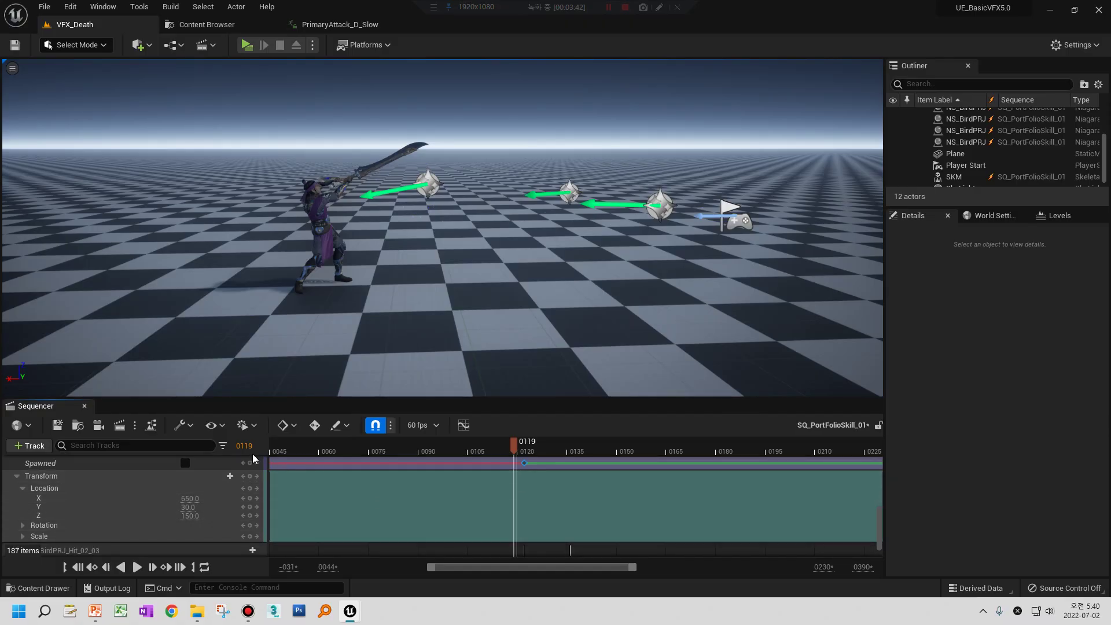
left_click(524, 463)
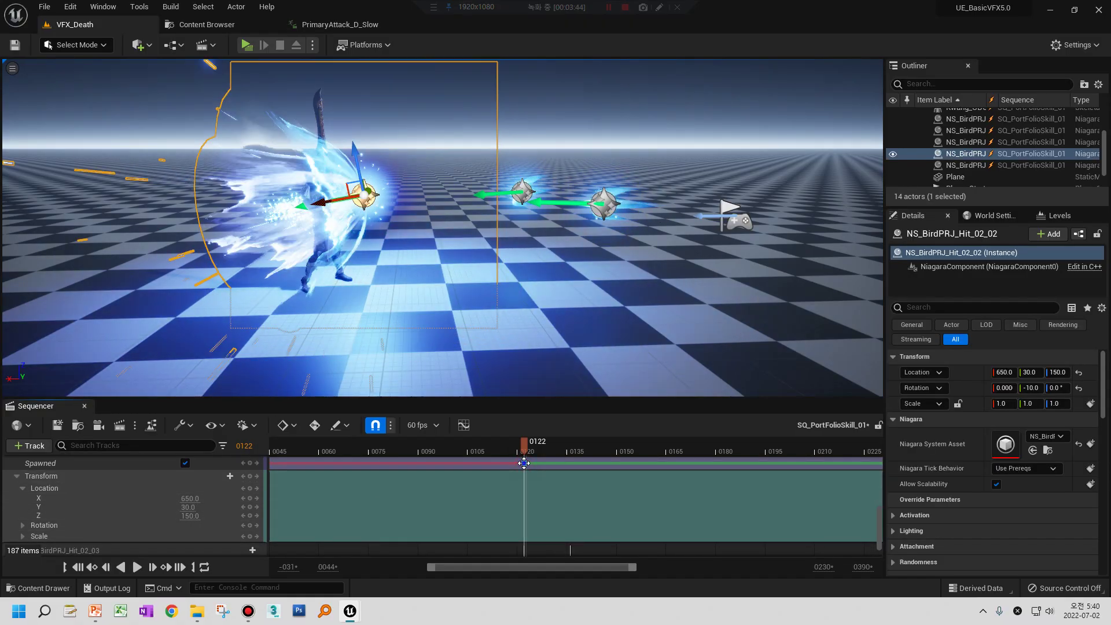
right_click(524, 463)
mouse_move(542, 475)
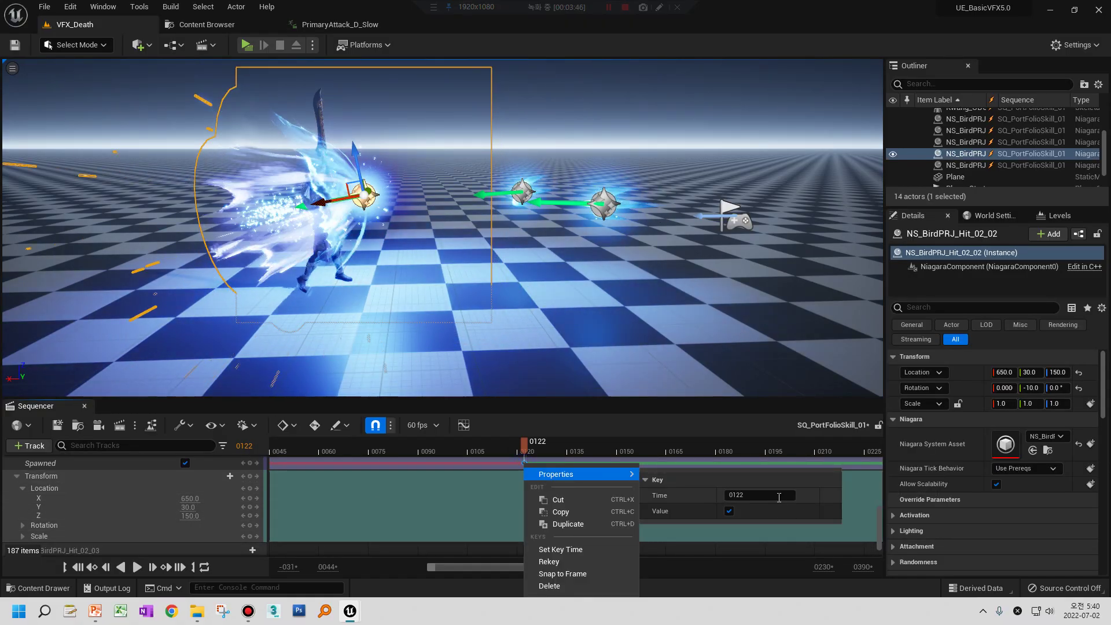
left_click(772, 494)
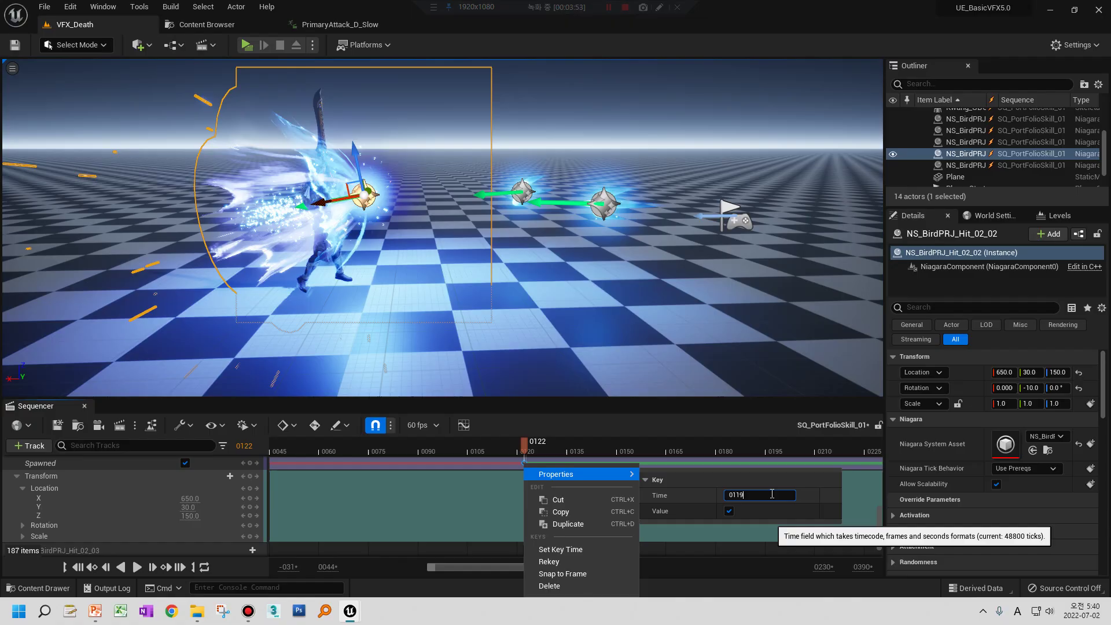
key("Return")
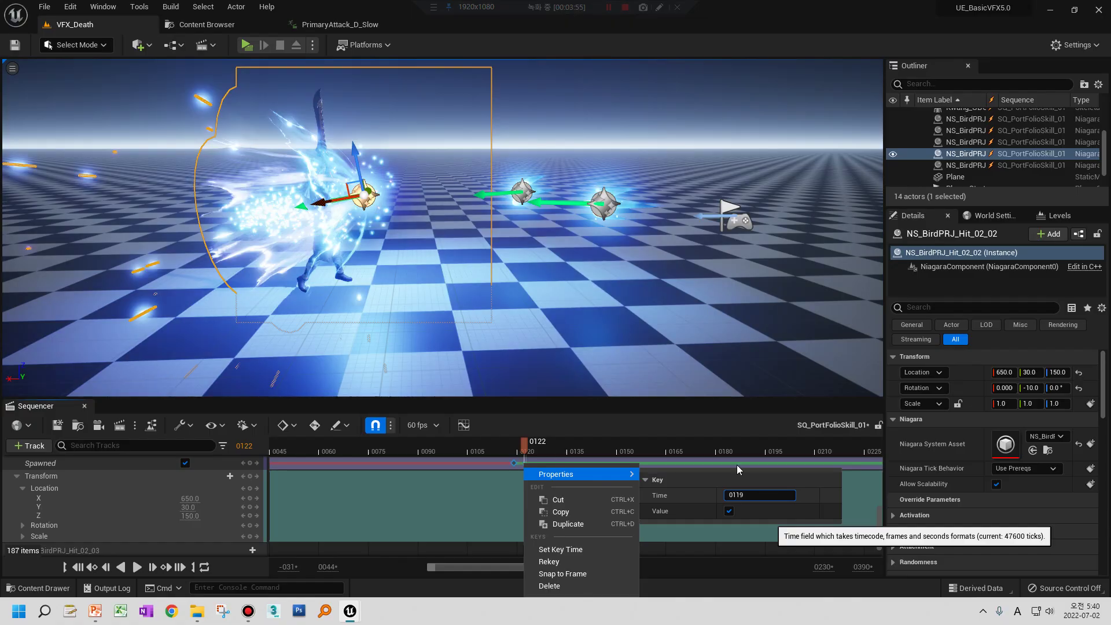
left_click(515, 463)
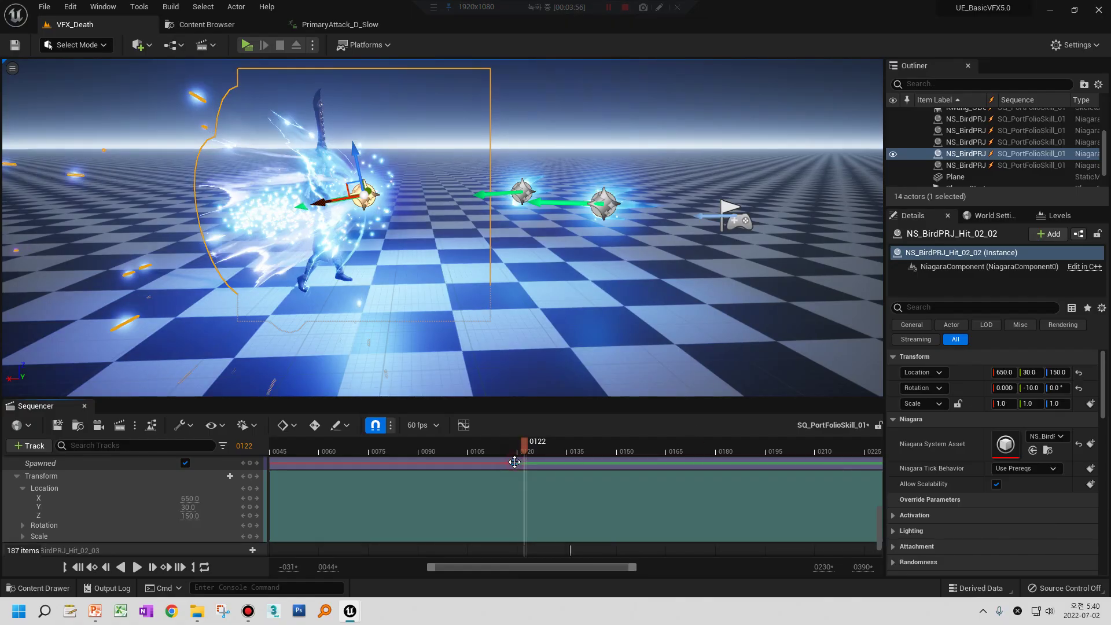
left_click(515, 463)
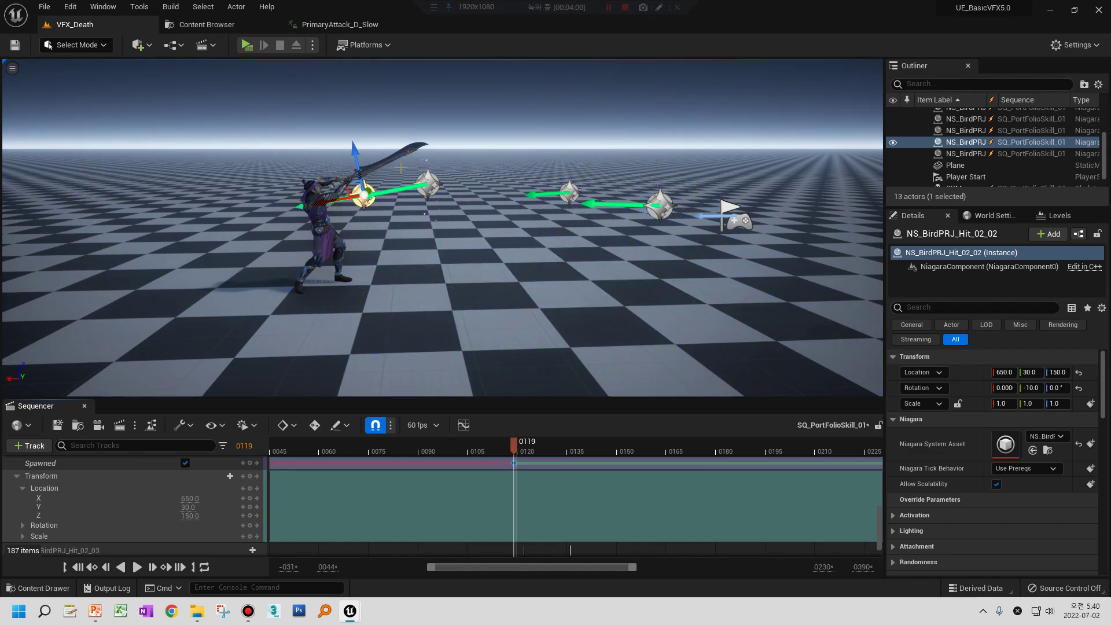
At frame 122, move NS_BirdPRJ_Hit_02_02 back along its path to about X 551.5, Z 167.4, key its Location and scrub the hit.
left_click(427, 184)
key("period")
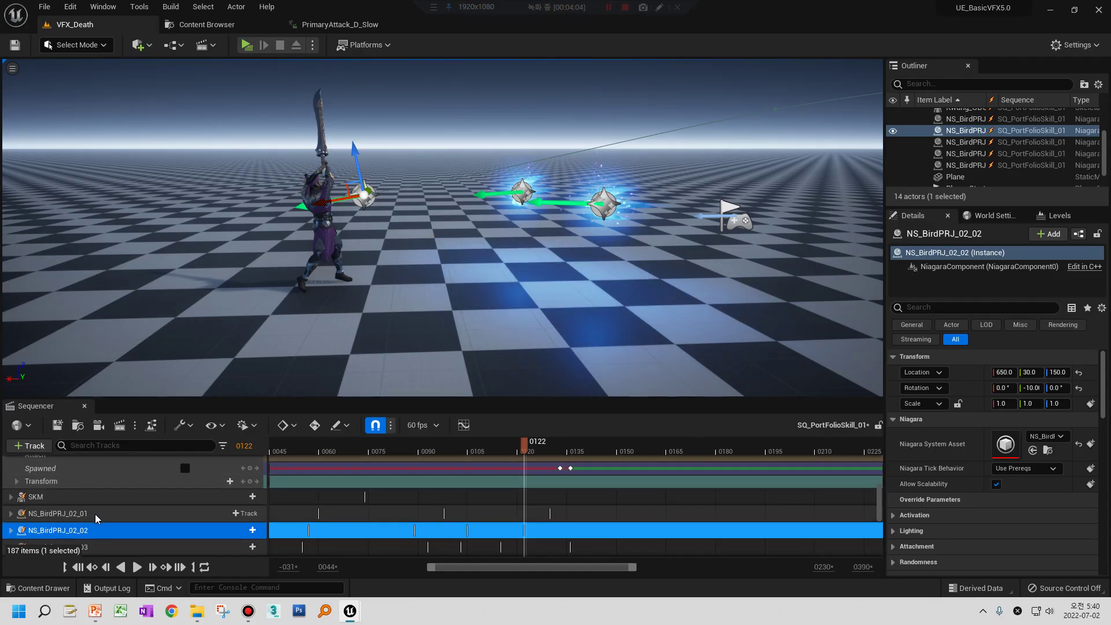
scroll(95, 514, "down", 5)
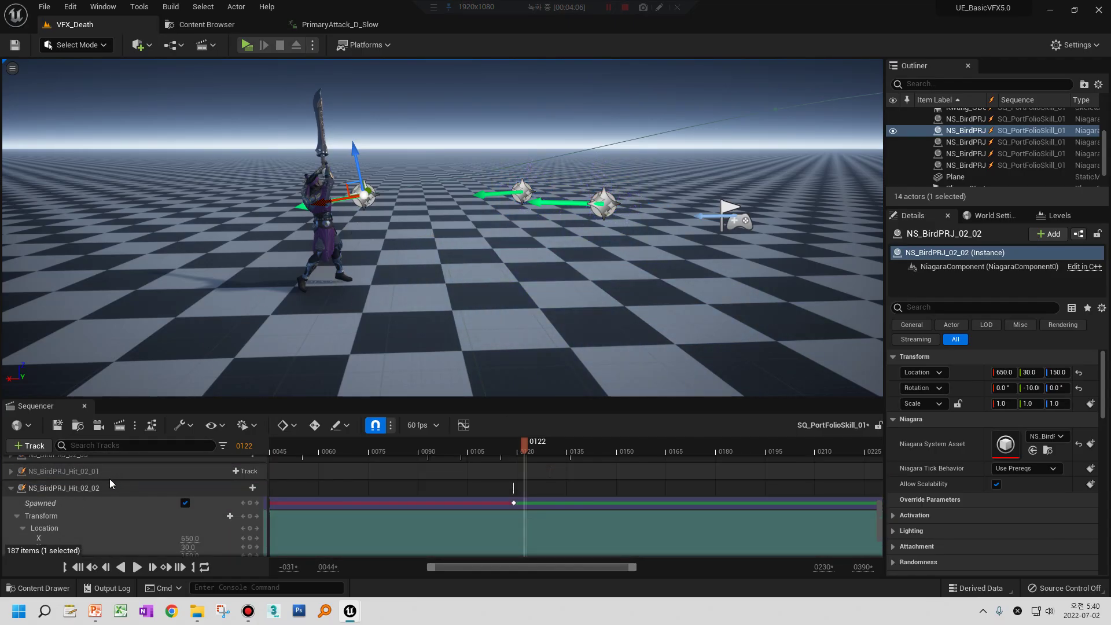
left_click(81, 490)
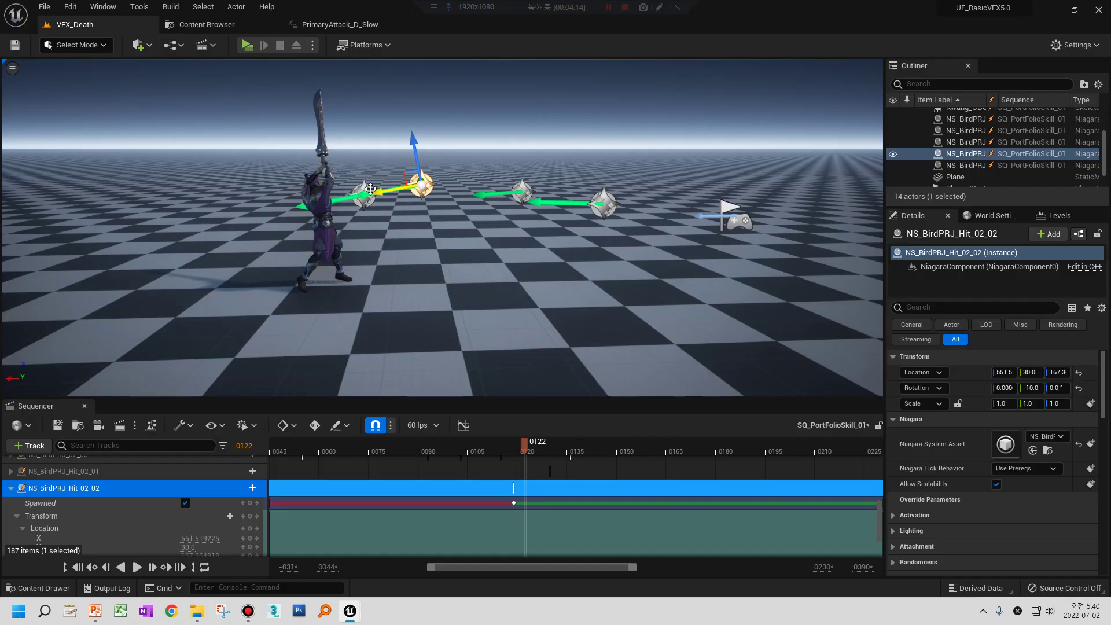
scroll(90, 511, "down", 3)
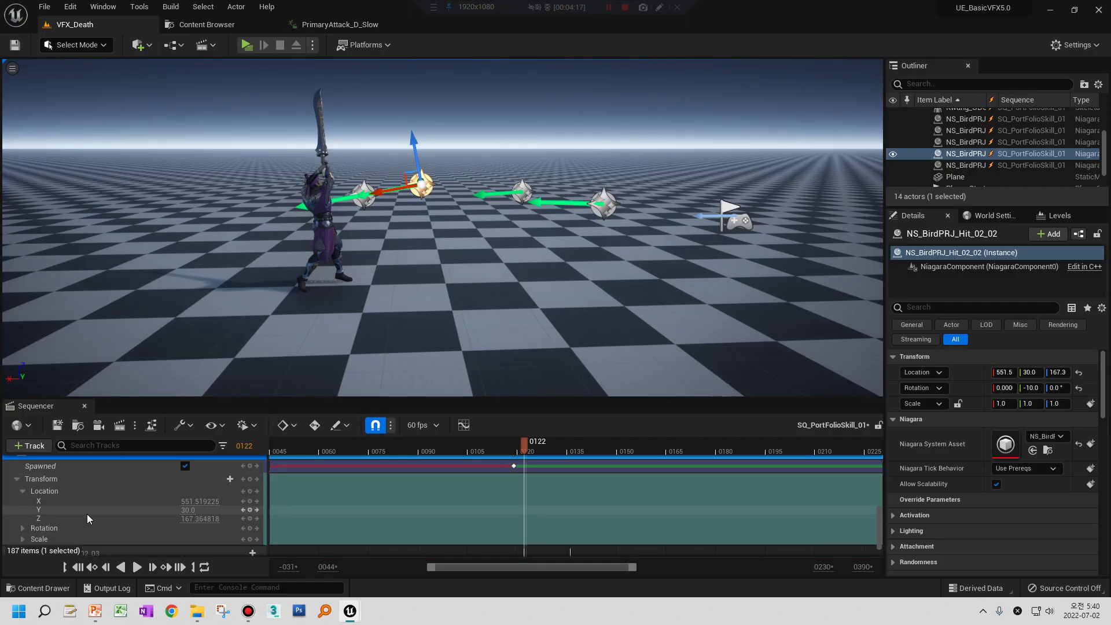
scroll(79, 516, "down", 1)
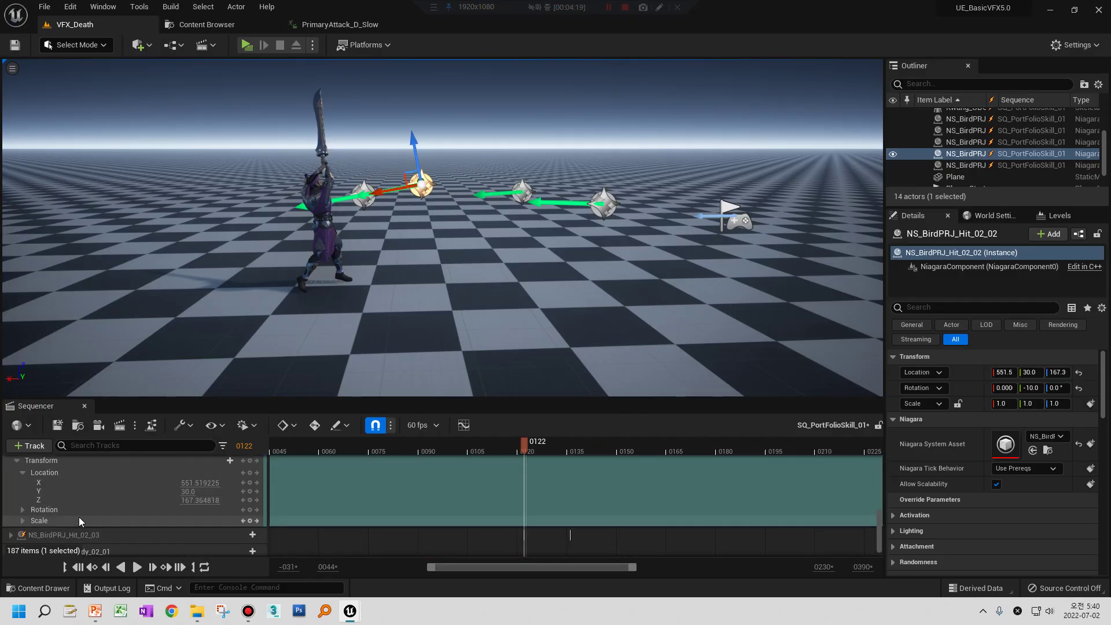
scroll(63, 506, "up", 1)
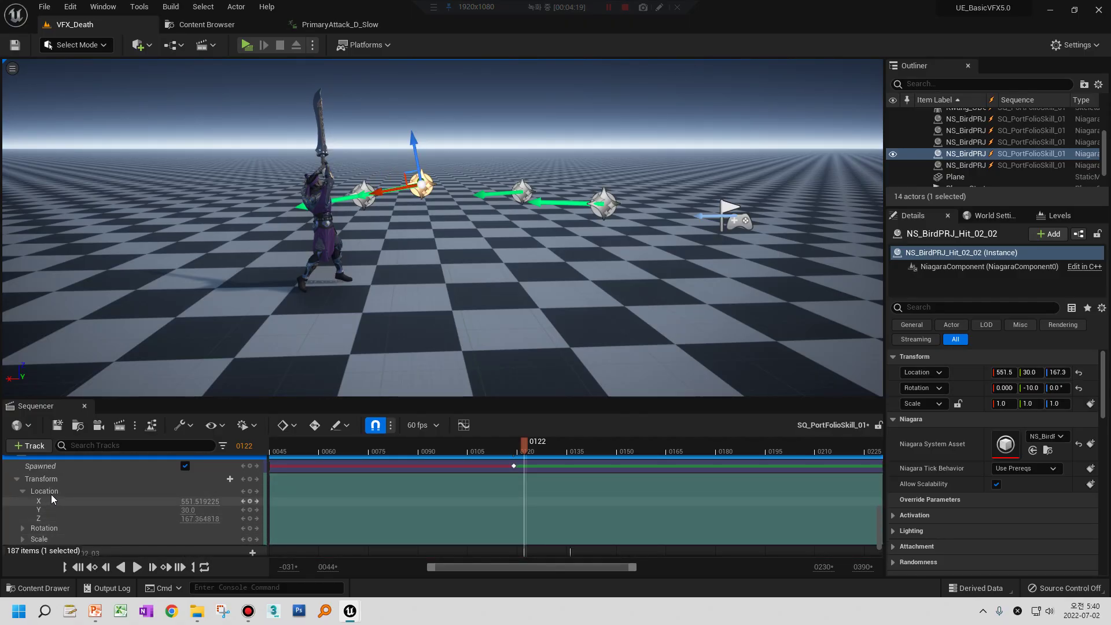
left_click(250, 492)
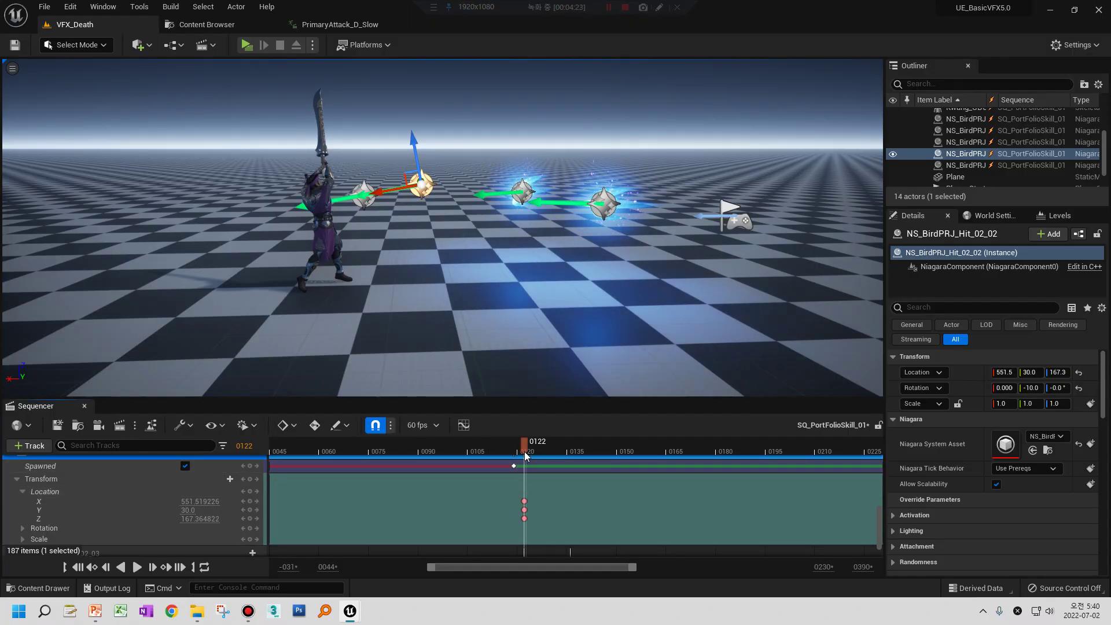
scroll(103, 507, "up", 1)
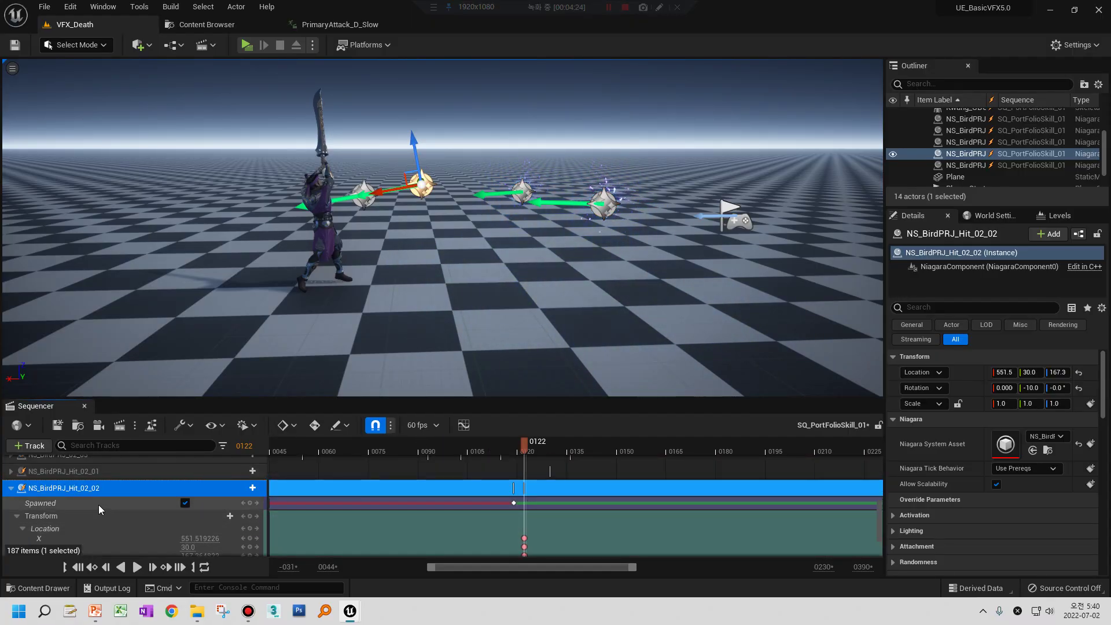
left_click(511, 452)
left_click_drag(515, 452, 517, 453)
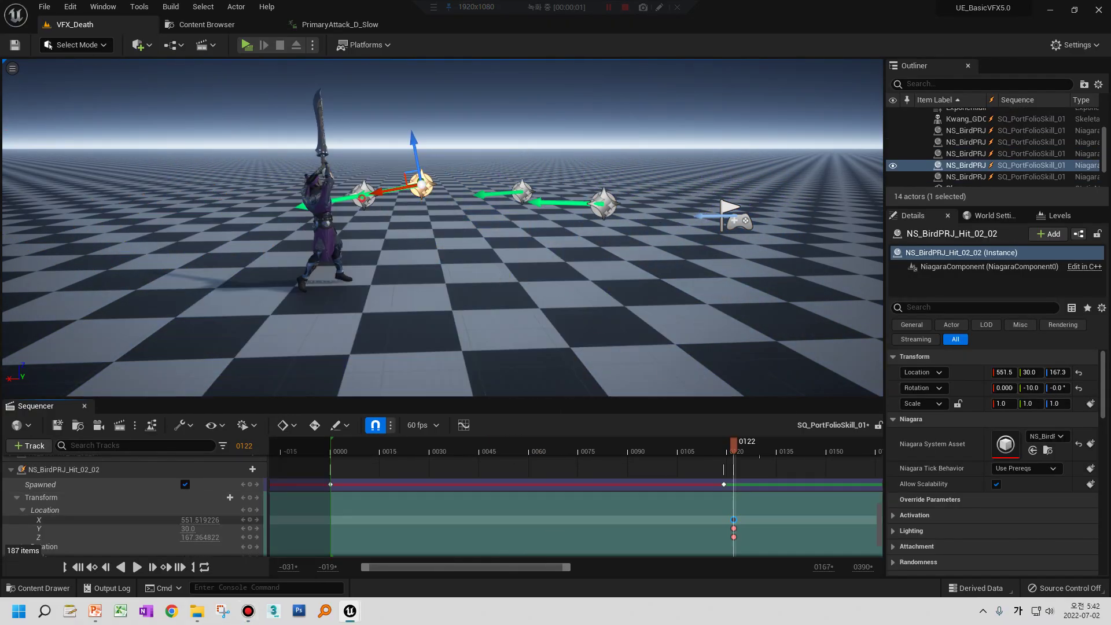
Try to relocate NS_BirdPRJ_02_02 at its frame 122 Location keys to about X 551.5, Y 30, Z 167.3, matching its hit effect.
scroll(725, 522, "up", 5)
left_click(726, 527)
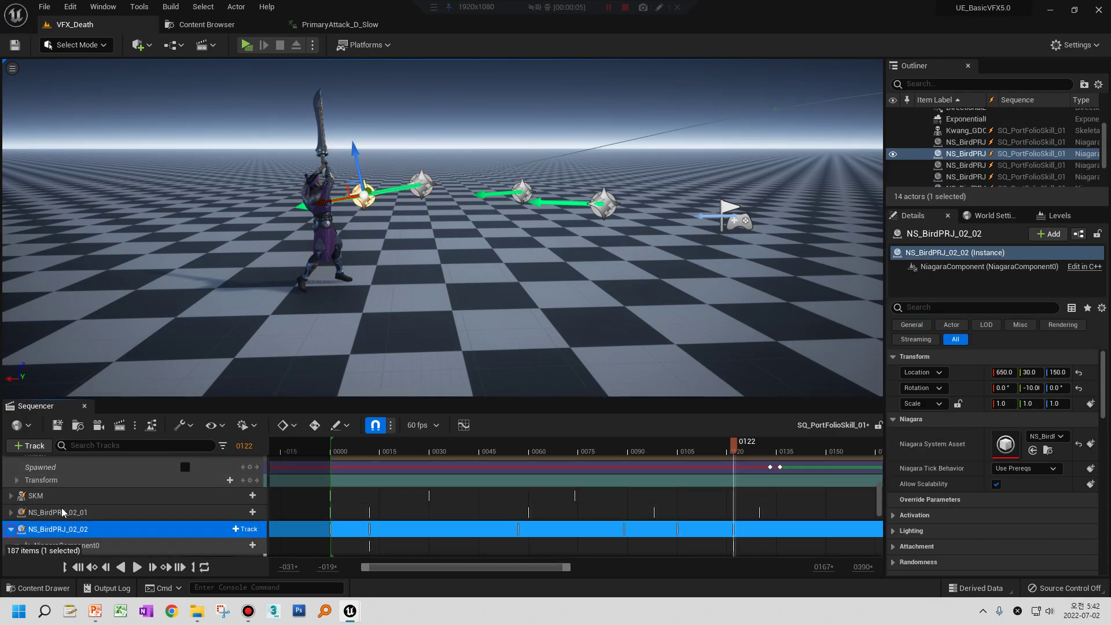
double_click(40, 528)
scroll(63, 507, "down", 2)
left_click(31, 513)
left_click(18, 515)
scroll(55, 510, "down", 2)
left_click(48, 491)
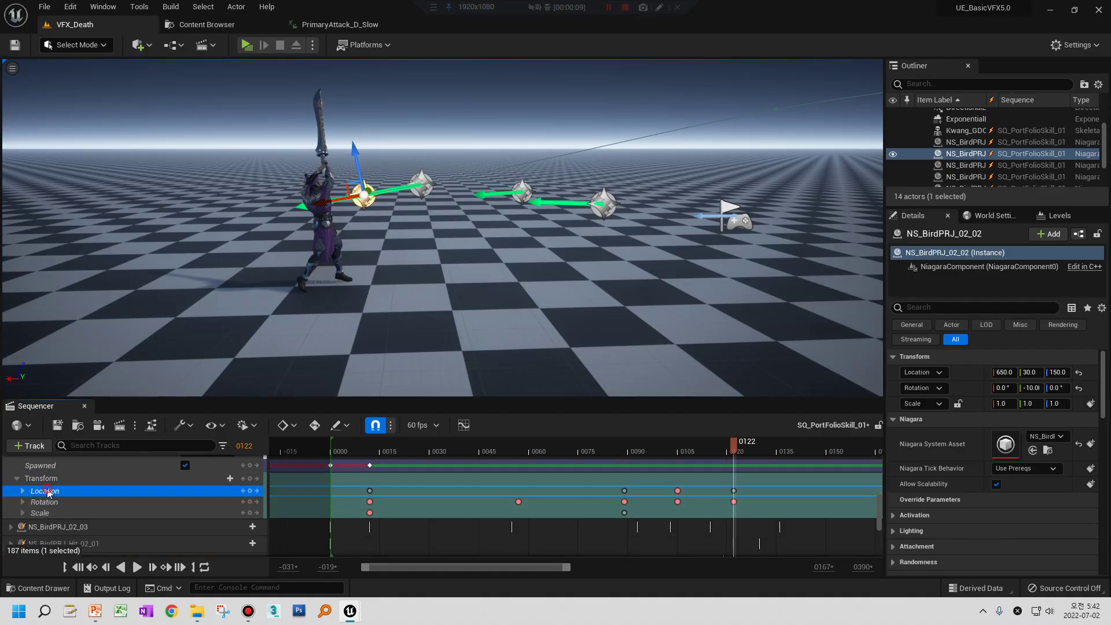
left_click(21, 491)
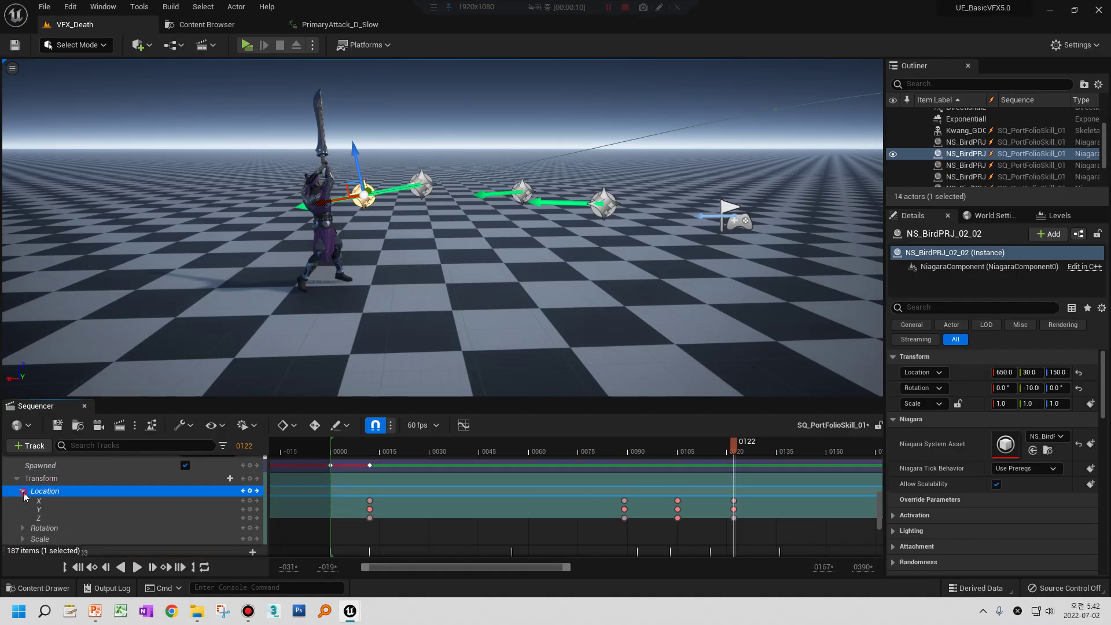
left_click(735, 500)
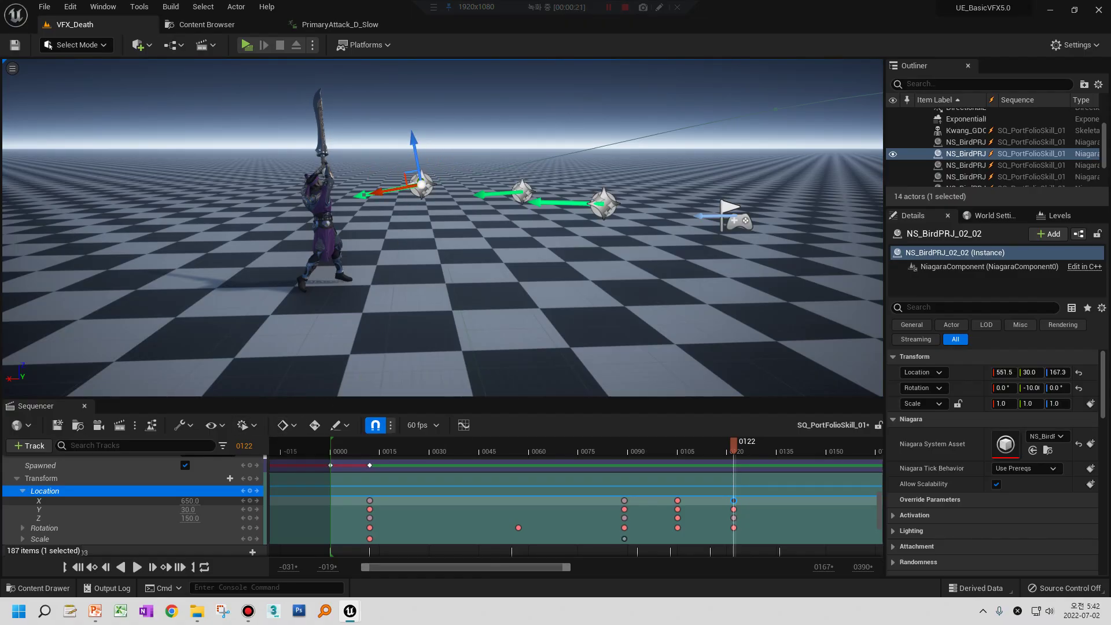
Play from frame 89, then scrub frames 121 to 130 from overhead to check the projectiles' paths and hits against Kwang's swing.
left_click_drag(733, 443, 624, 443)
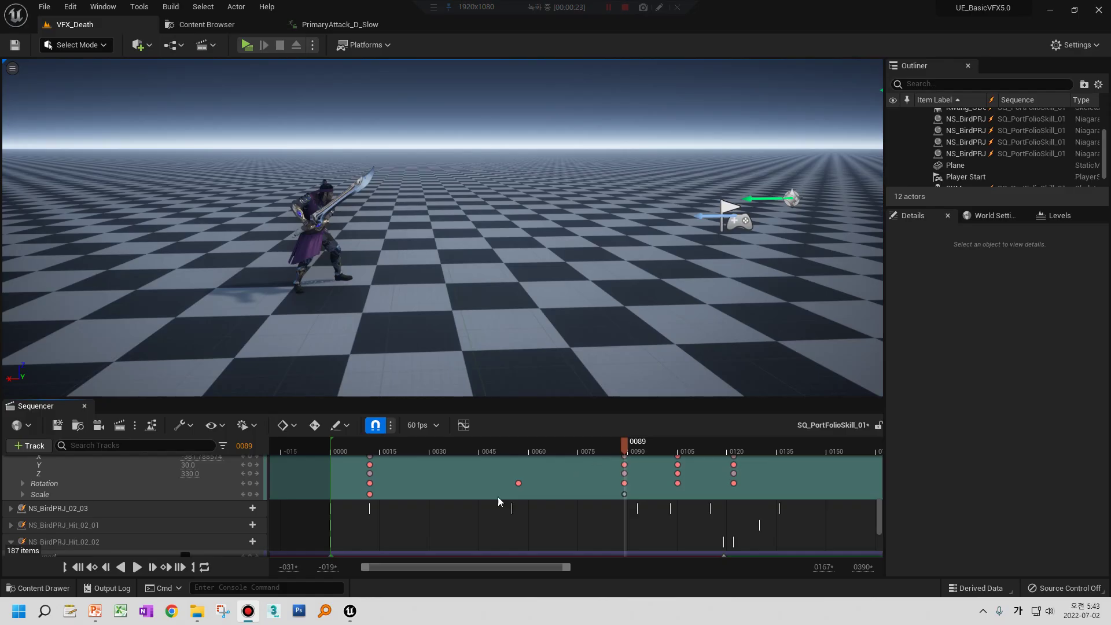
left_click(136, 567)
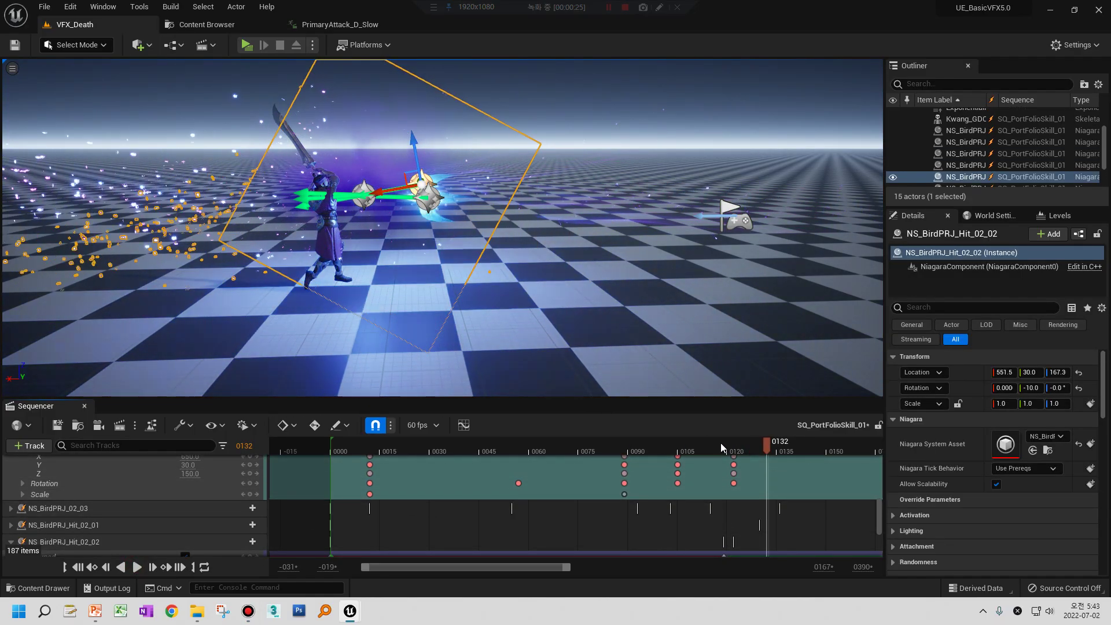
left_click_drag(721, 447, 762, 449)
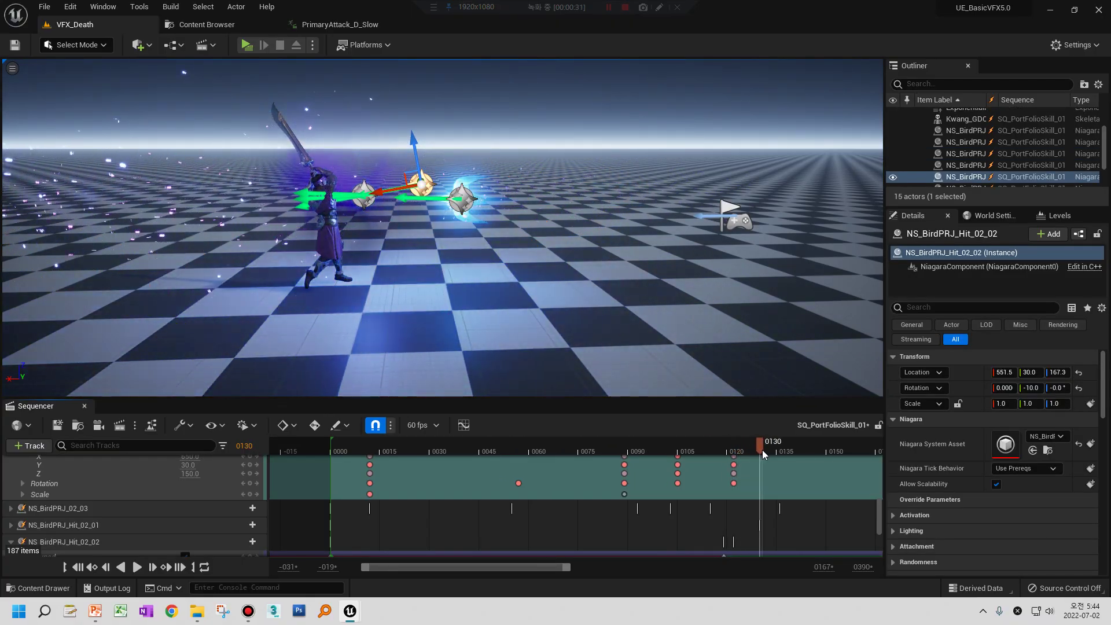
right_click_drag(641, 244, 668, 309)
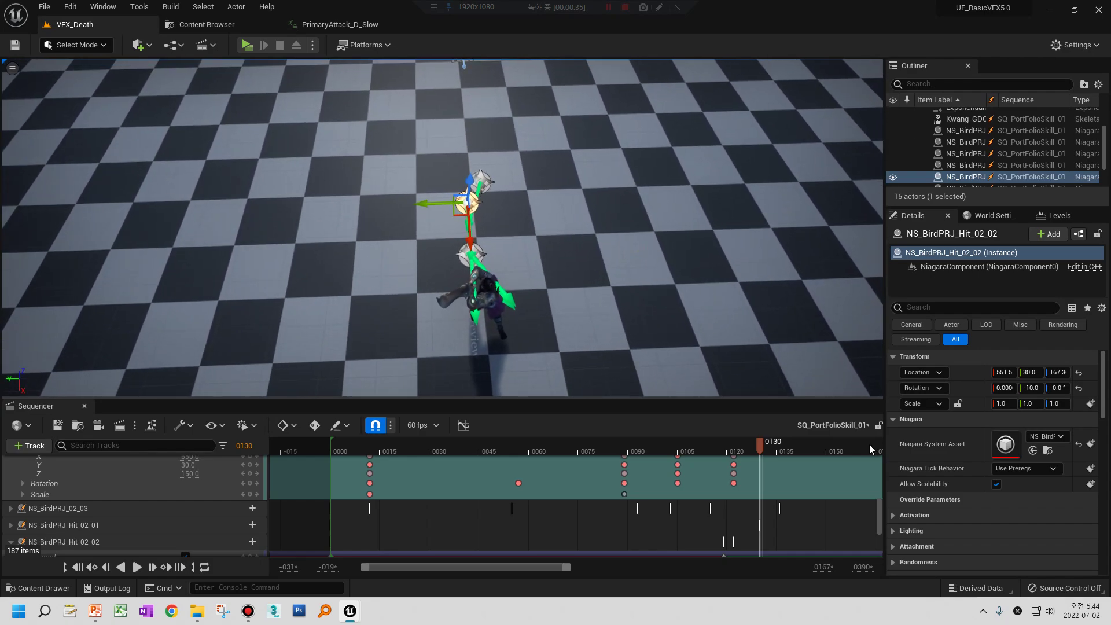
mouse_move(744, 450)
left_mouse_down()
mouse_move(718, 450)
mouse_move(734, 450)
left_mouse_up()
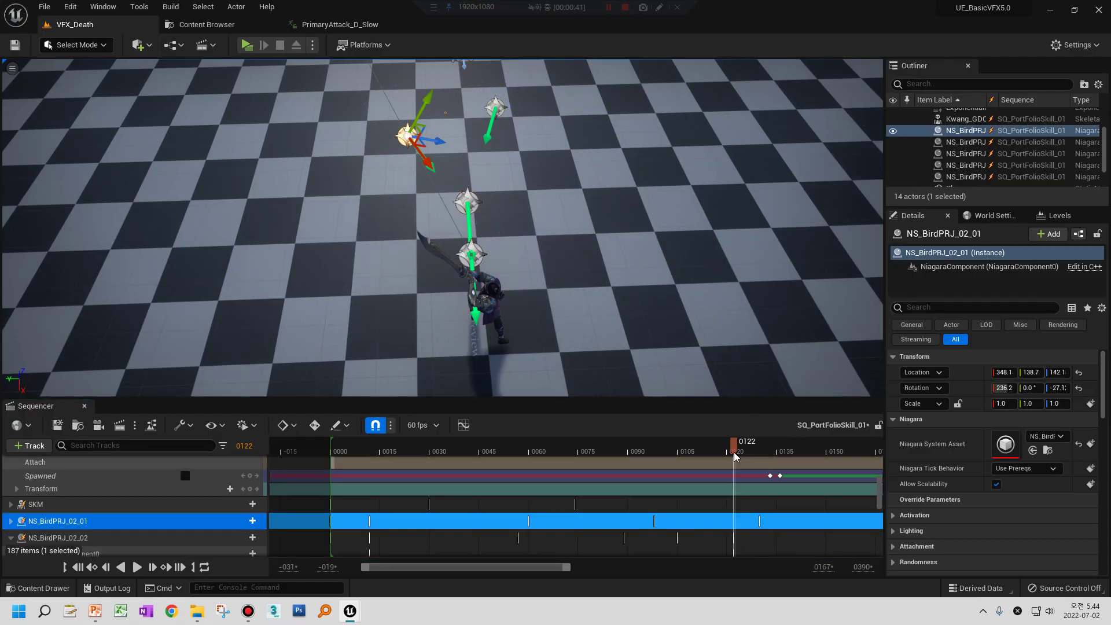
mouse_move(741, 450)
left_mouse_down()
mouse_move(765, 450)
mouse_move(713, 450)
mouse_move(731, 450)
left_mouse_up()
Select Kwang_GDC, widen the timeline range to the whole sequence and examine the attack pose at frame 130 from the opposite side.
left_click(477, 302)
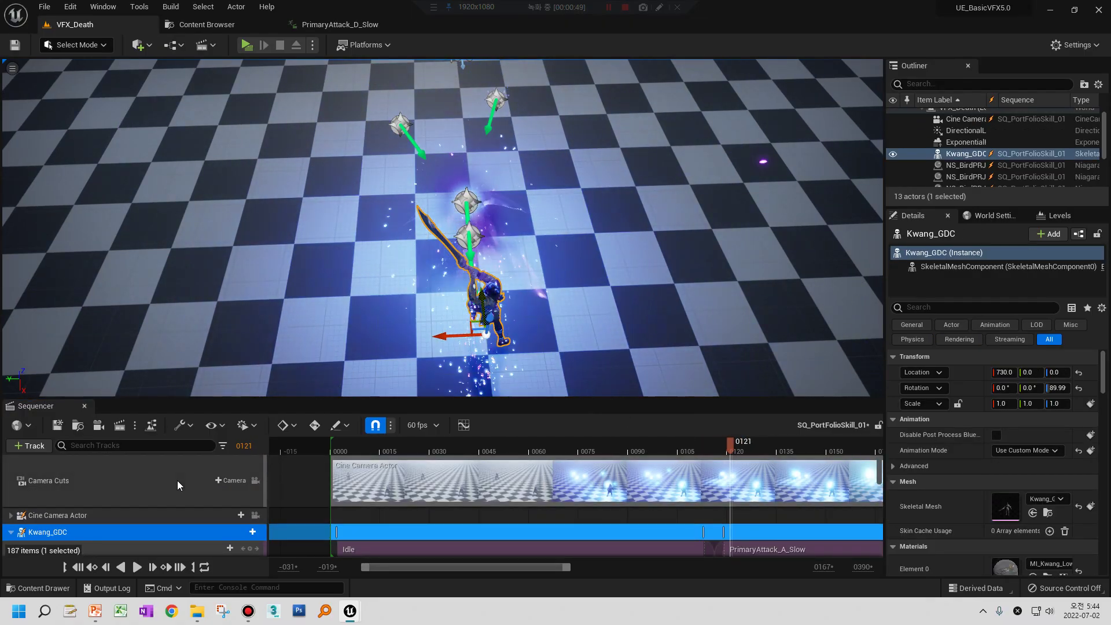
scroll(177, 480, "down", 2)
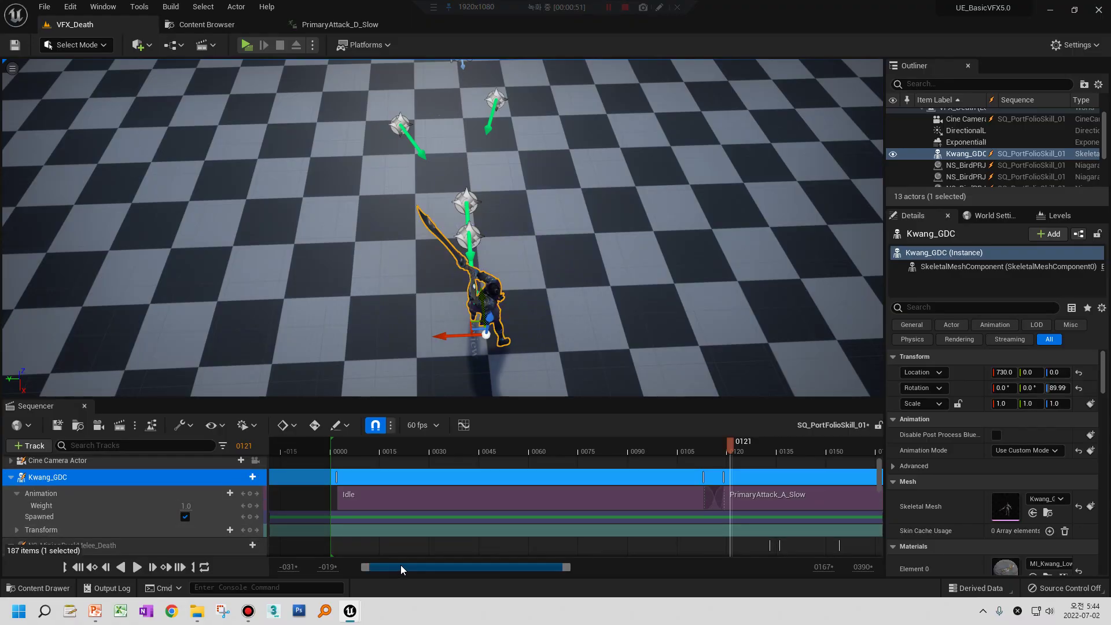
left_click_drag(570, 568, 815, 561)
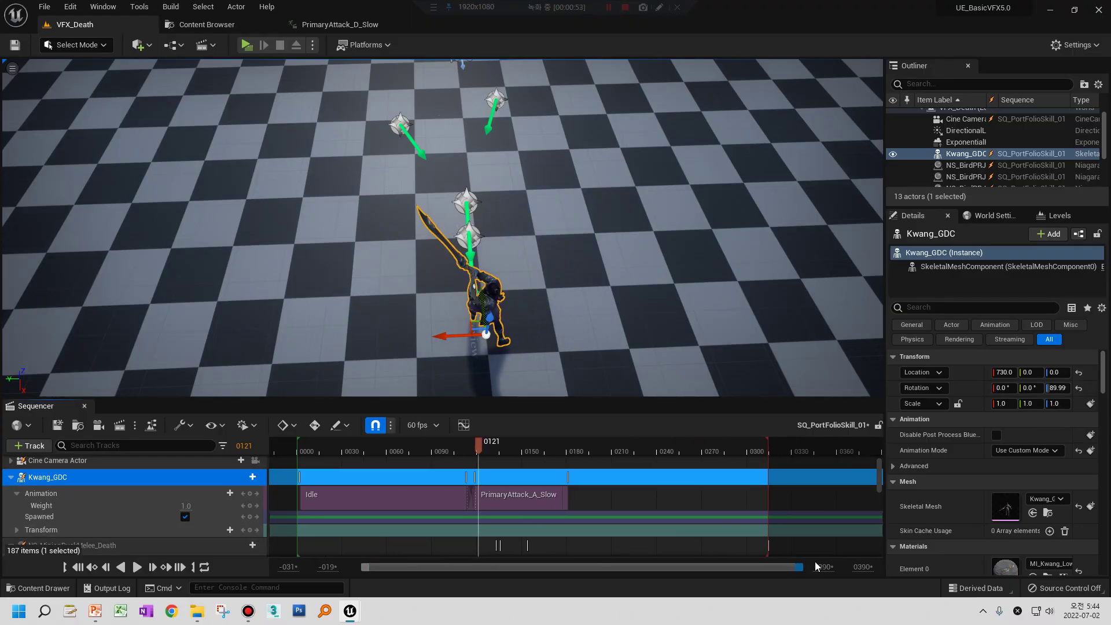
mouse_move(480, 448)
left_mouse_down()
mouse_move(502, 448)
mouse_move(463, 443)
mouse_move(493, 447)
left_mouse_up()
left_click_drag(491, 300, 590, 301, "alt")
right_click_drag(492, 300, 549, 263)
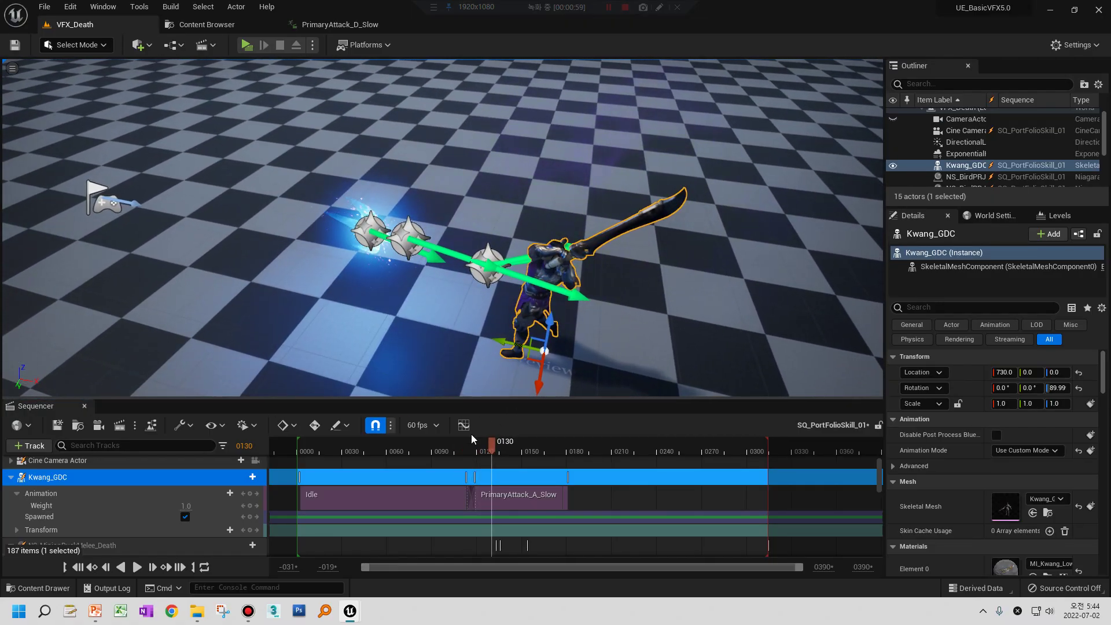
Add the PrimaryAttack_D_Slow animation to Kwang_GDC at frame 133 and move its section past the end of PrimaryAttack_A_Slow.
mouse_move(491, 447)
left_mouse_down()
mouse_move(474, 453)
mouse_move(496, 449)
left_mouse_up()
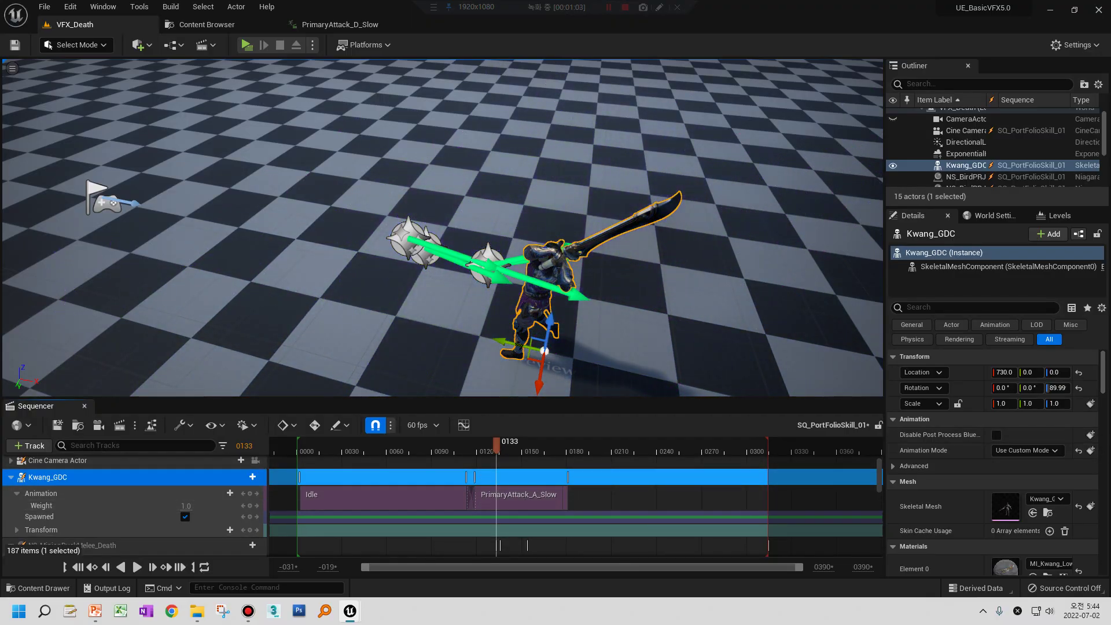
left_click(218, 494)
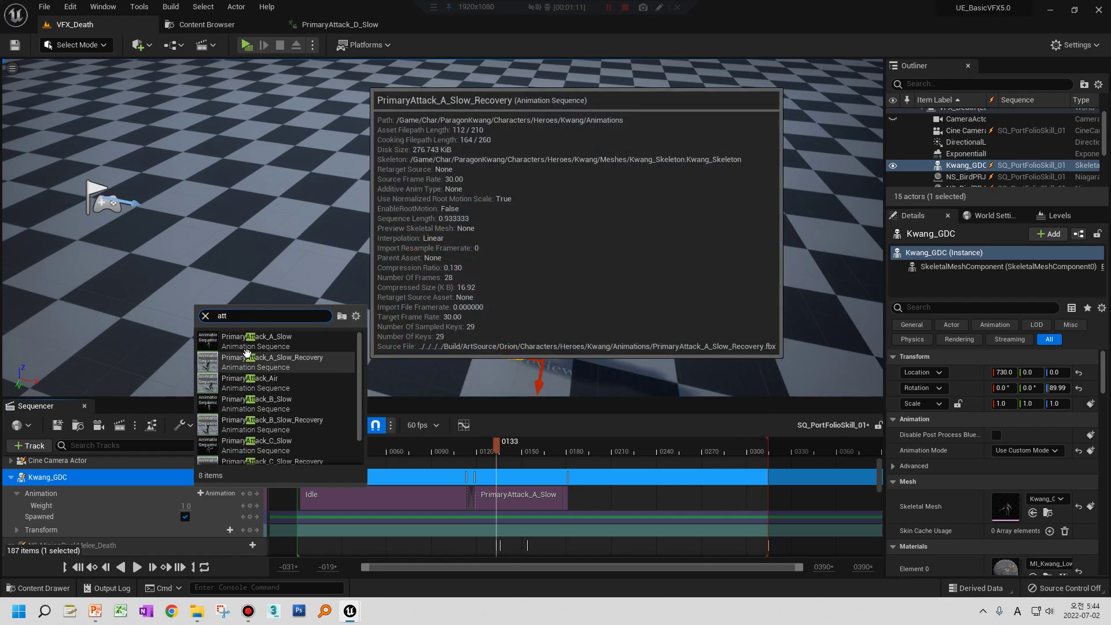
scroll(260, 405, "down", 2)
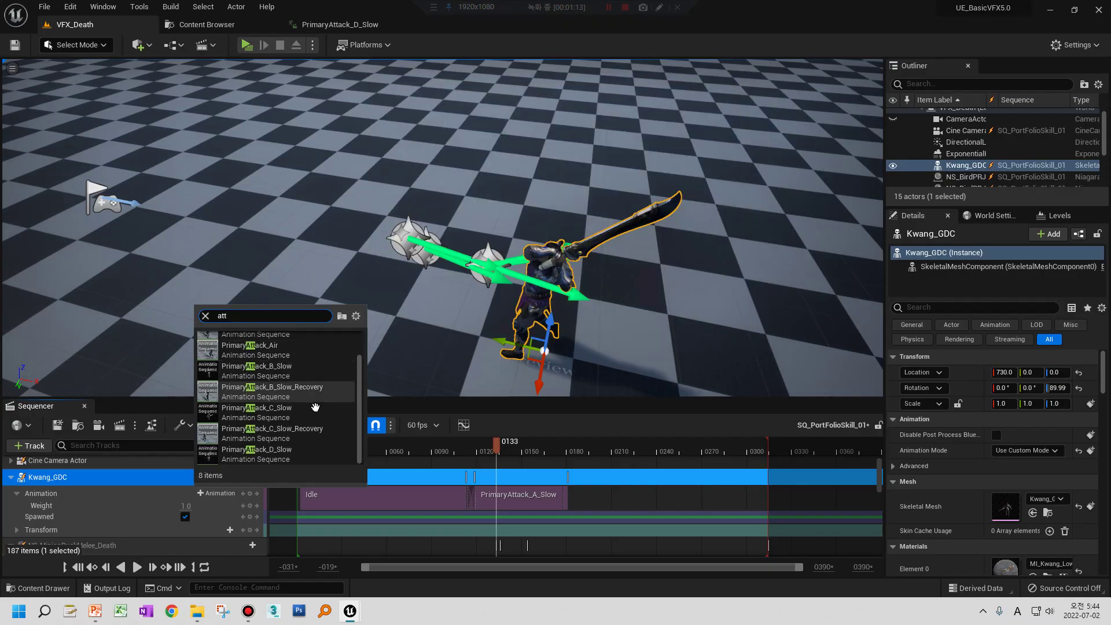
left_click(276, 452)
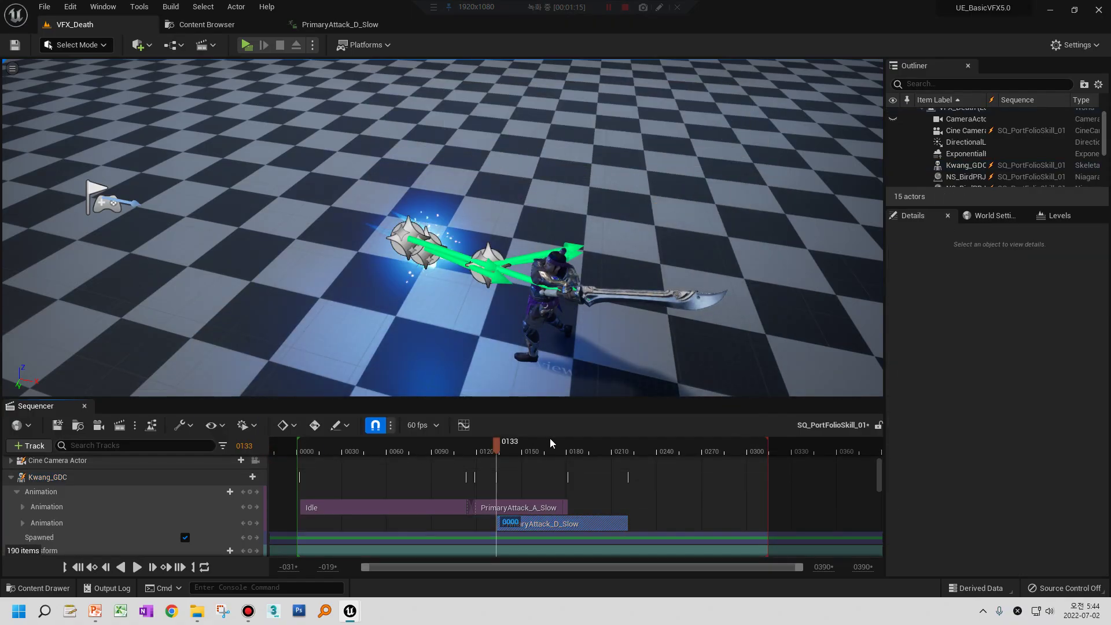
left_click_drag(547, 532, 641, 532)
At frame 152, delete the NS_MinionDuskMelee_Death effect at Kwang's feet, and remove its sequence track with Delete and Keep State.
left_click_drag(473, 452, 525, 471)
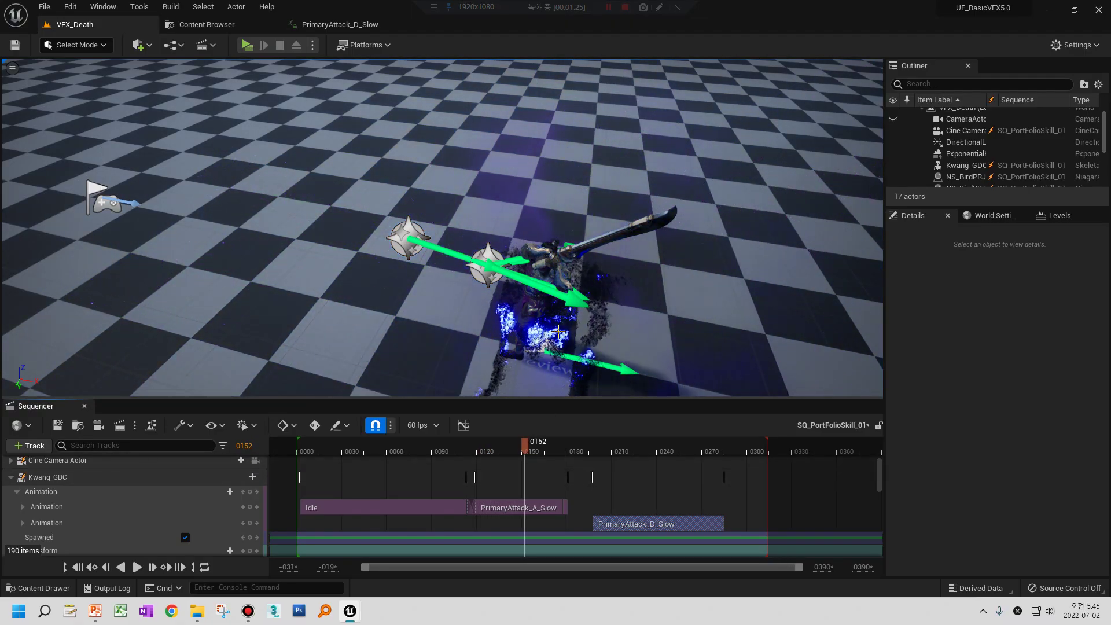
left_click(549, 344)
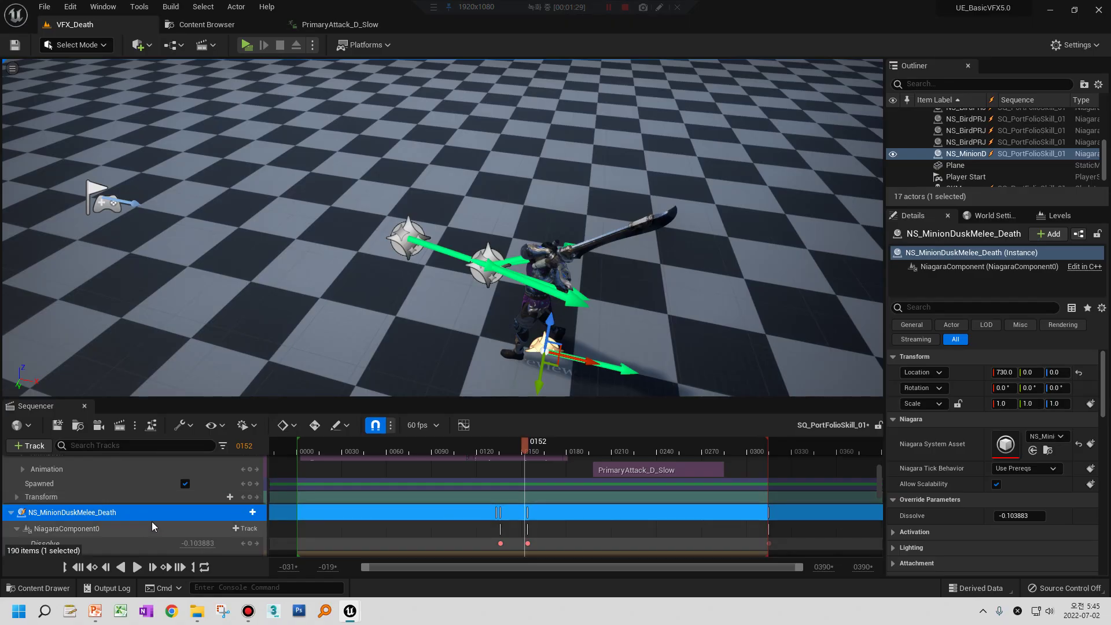
key("Delete")
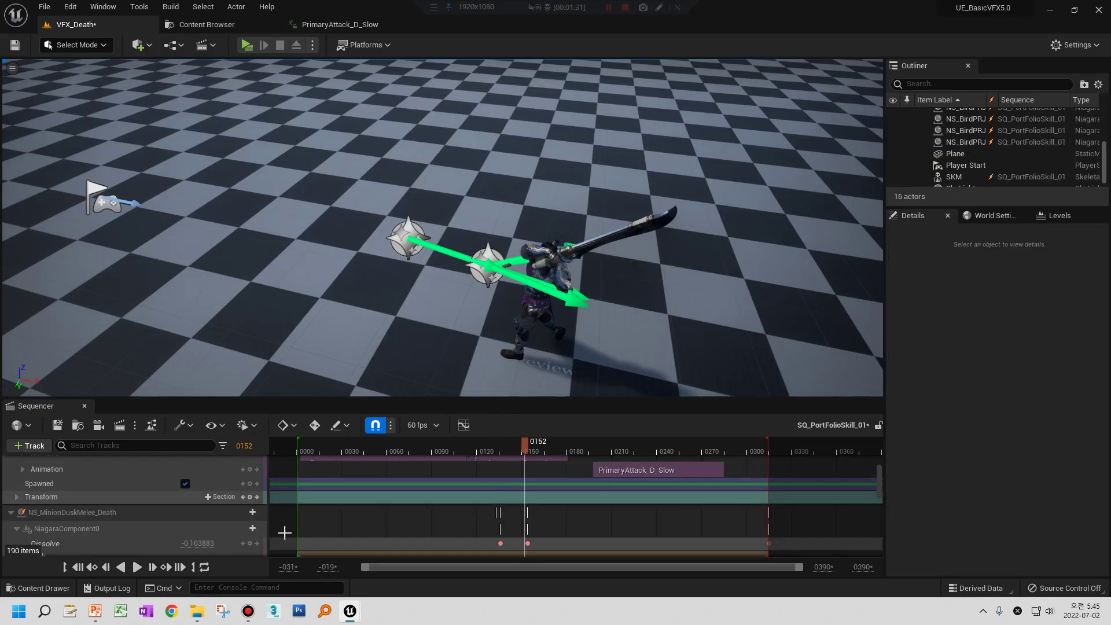
right_click(73, 513)
mouse_move(123, 467)
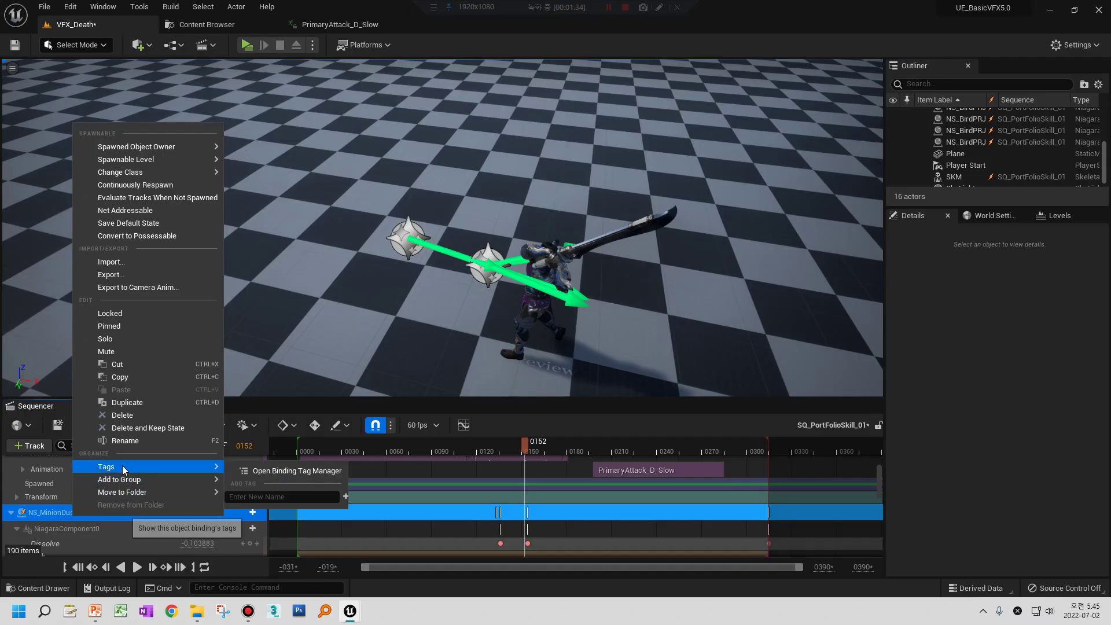
left_click(130, 429)
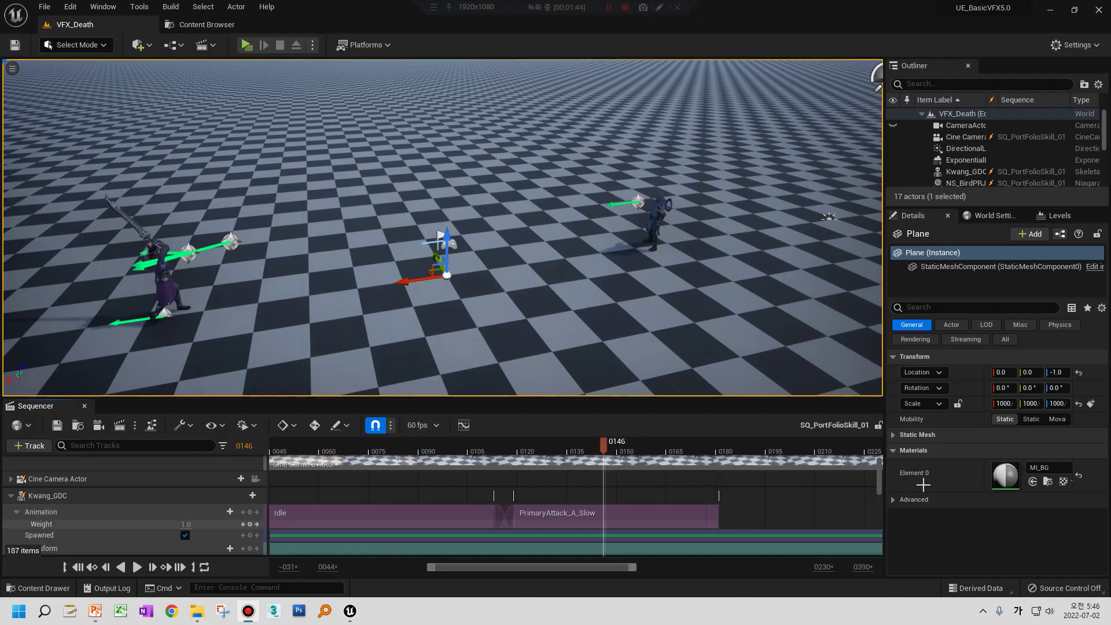
Enlarge the Sequencer and look through the tracks of Kwang_GDC and NS_MinionDuskMelee_Death, including Kwang's Animation track.
left_click_drag(551, 398, 556, 364)
scroll(67, 508, "up", 2)
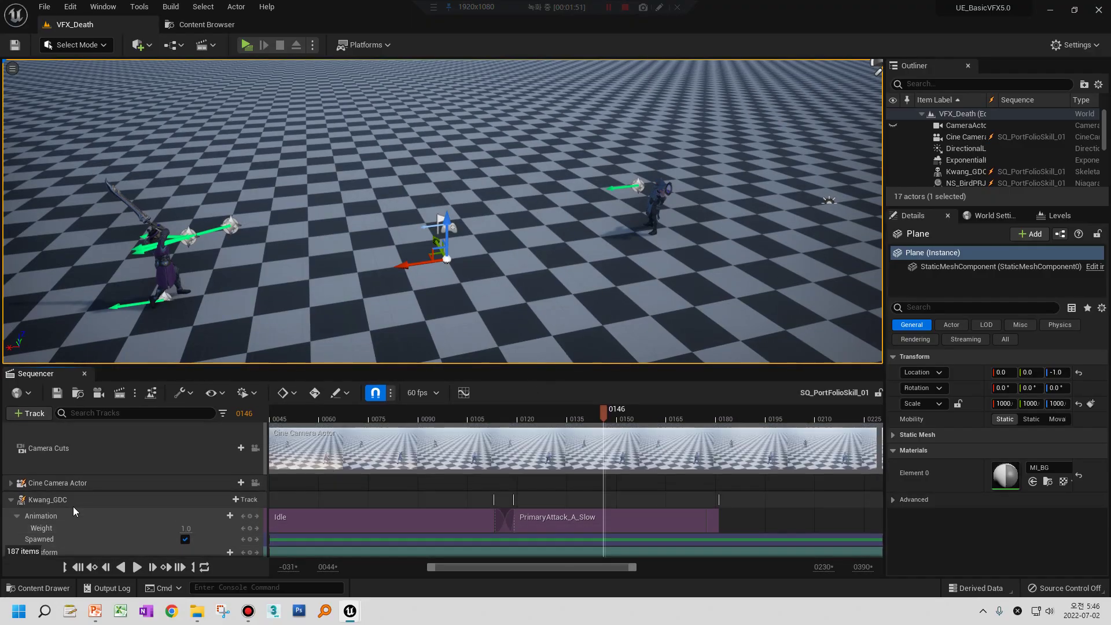
scroll(136, 479, "down", 3)
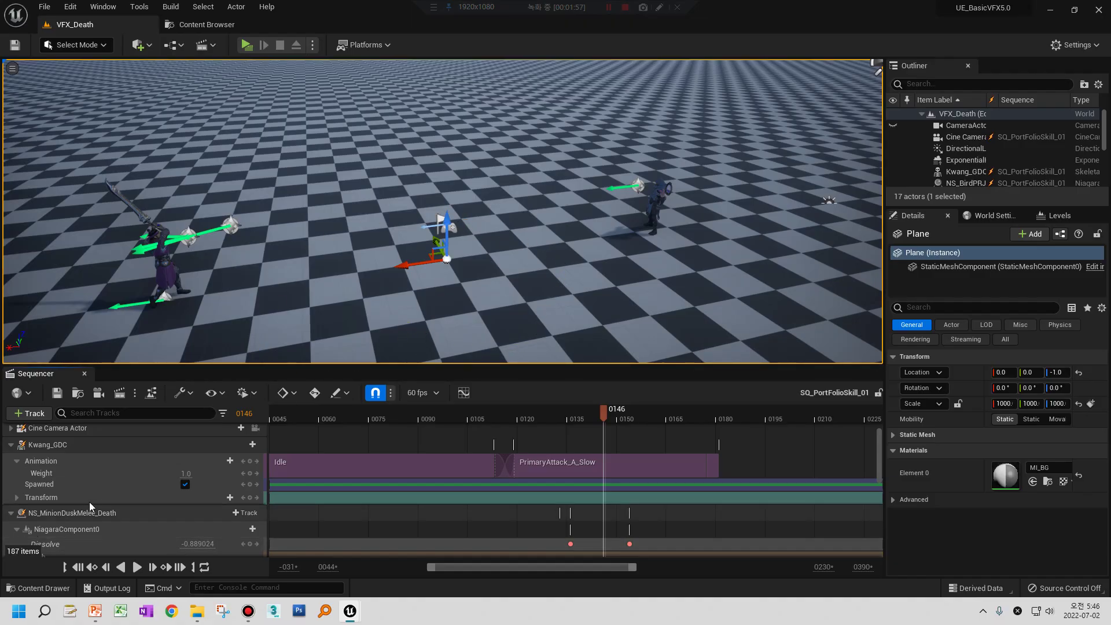
scroll(101, 482, "down", 2)
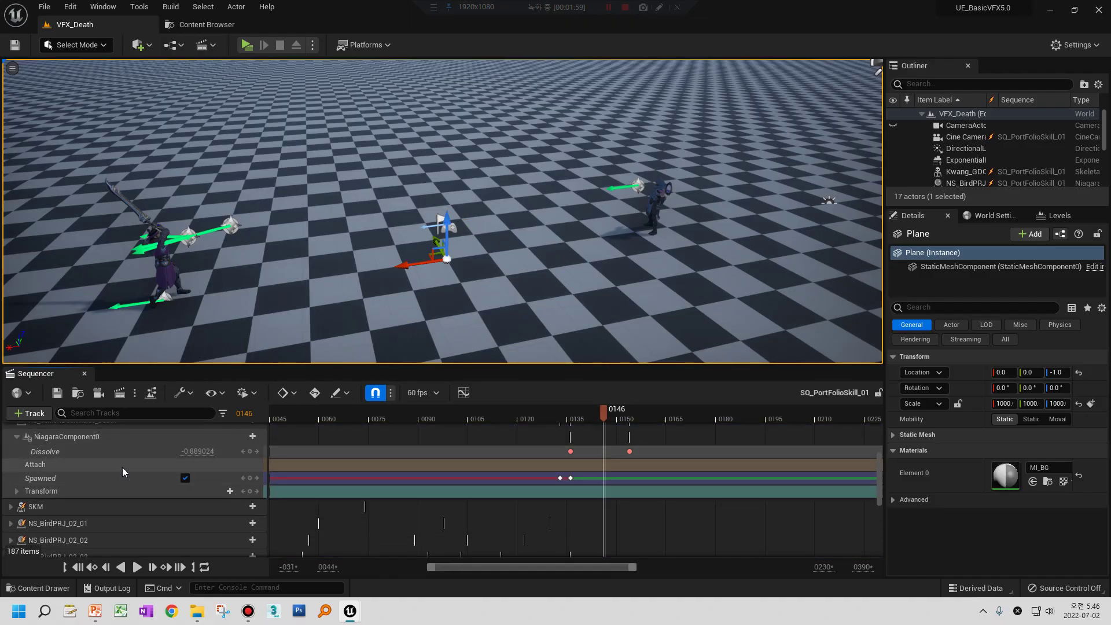
scroll(124, 457, "up", 5)
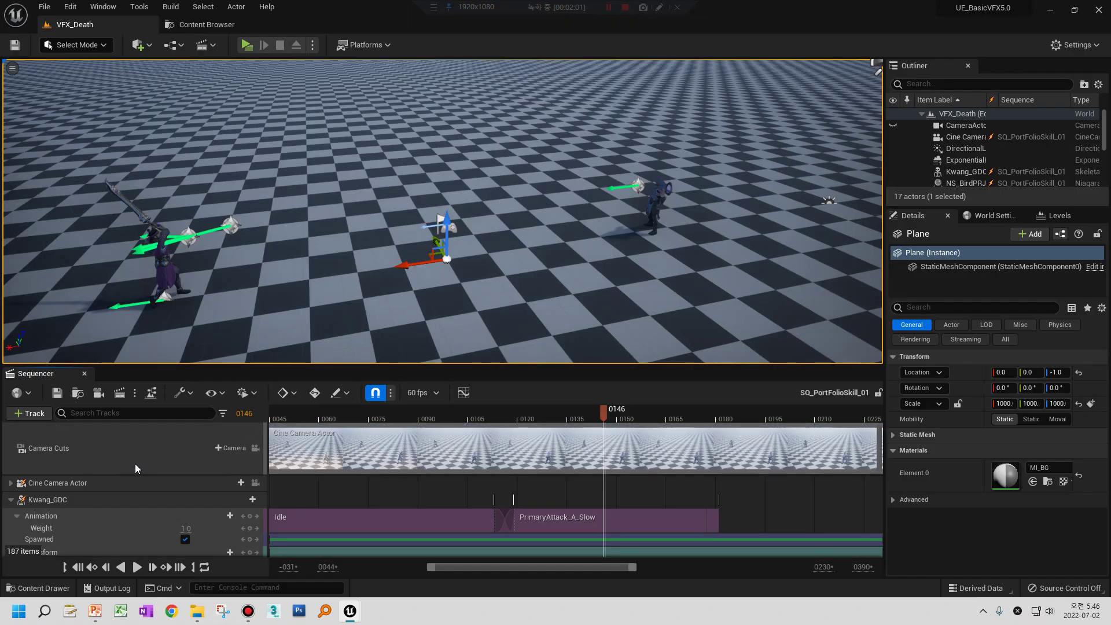
scroll(139, 470, "down", 3)
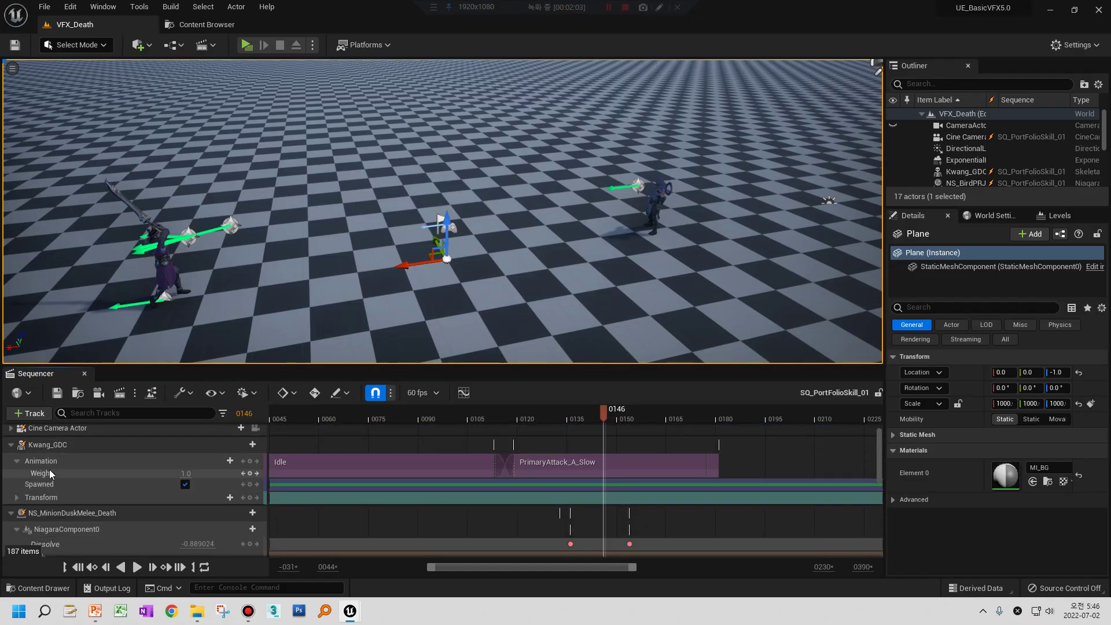
left_click(58, 460)
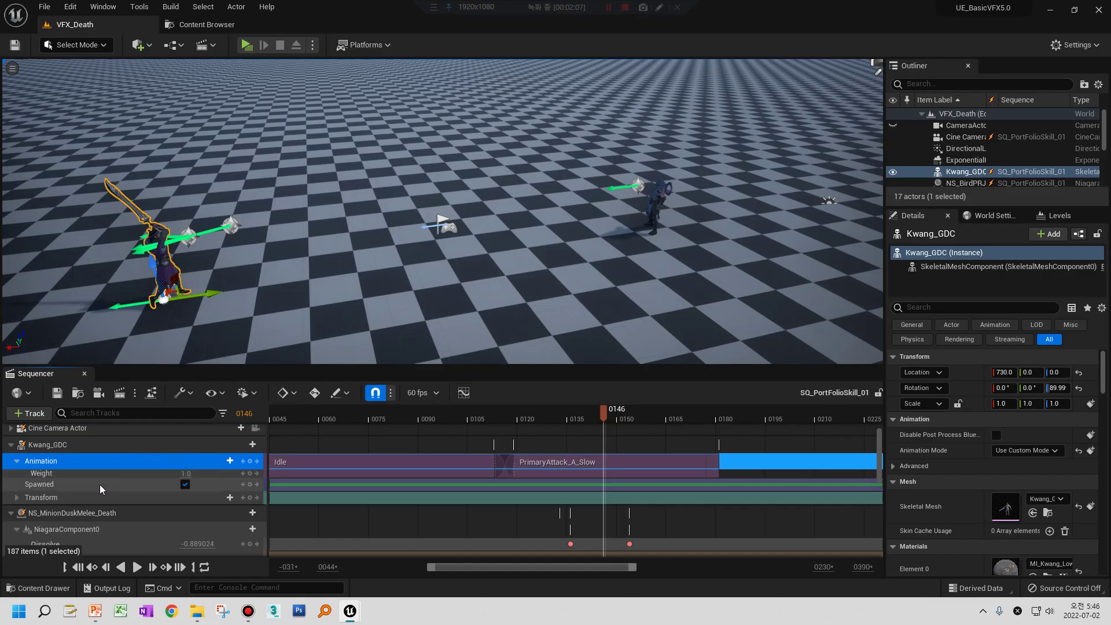
scroll(91, 487, "up", 1)
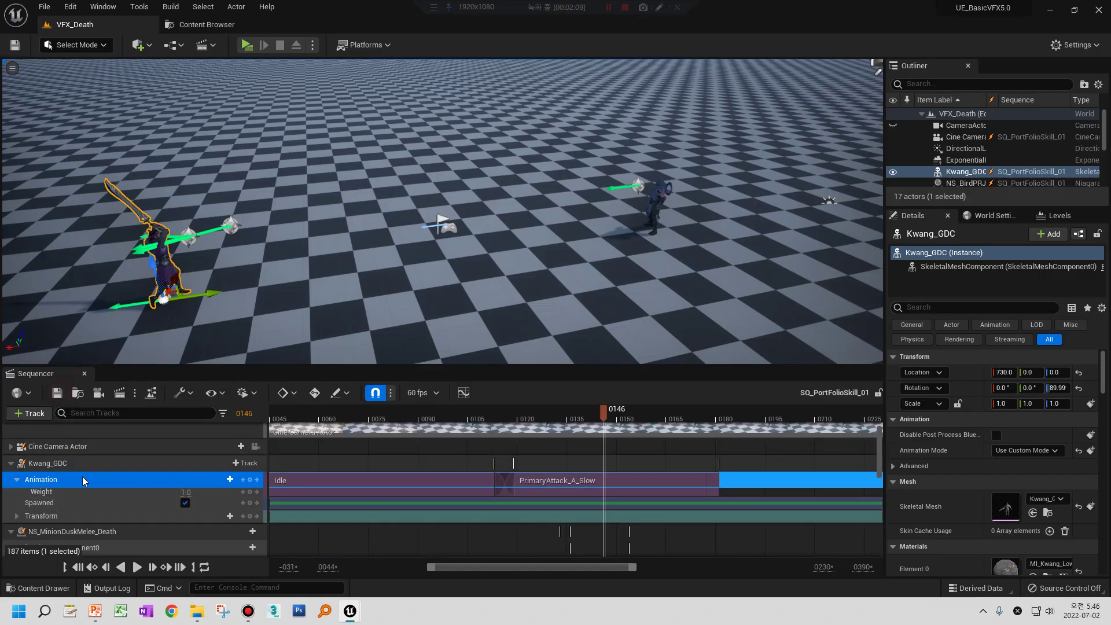
scroll(75, 478, "up", 2)
scroll(71, 480, "down", 3)
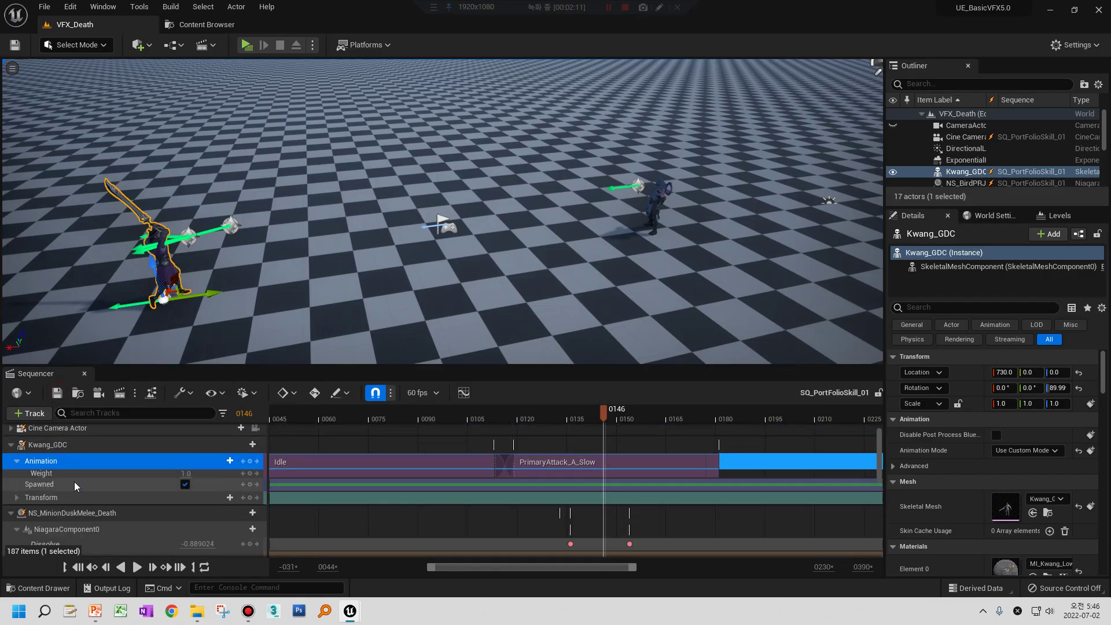
scroll(76, 482, "down", 2)
scroll(86, 478, "down", 1)
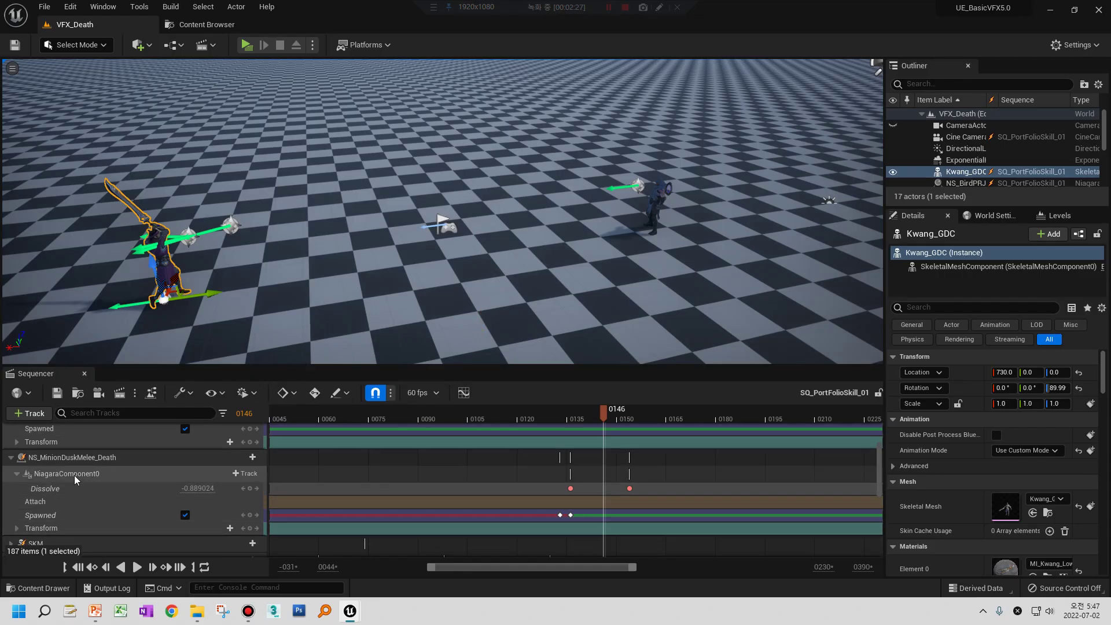
Remove the NS_MinionDuskMelee_Death track from the sequence with Delete and Keep State, and pick Kwang in the scene.
left_click(79, 460)
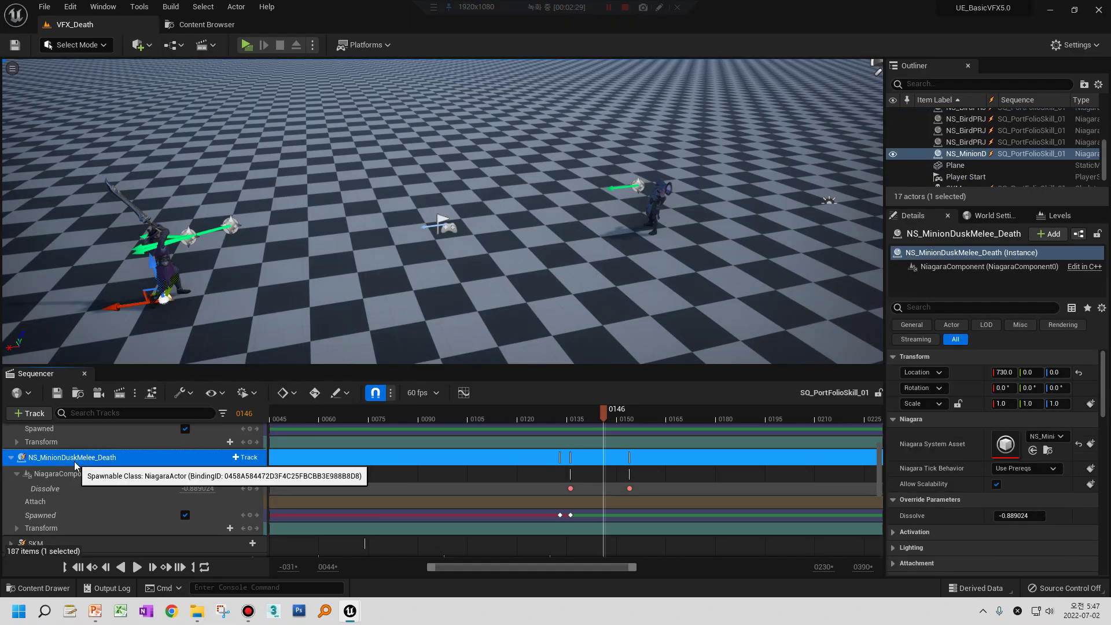
right_click(75, 465)
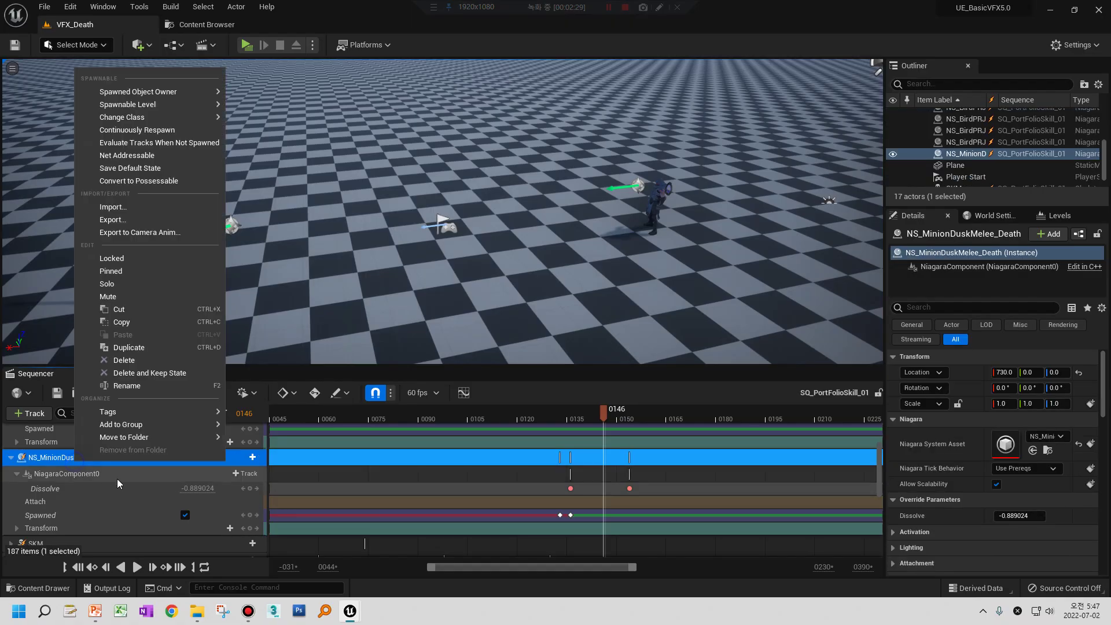
left_click(136, 377)
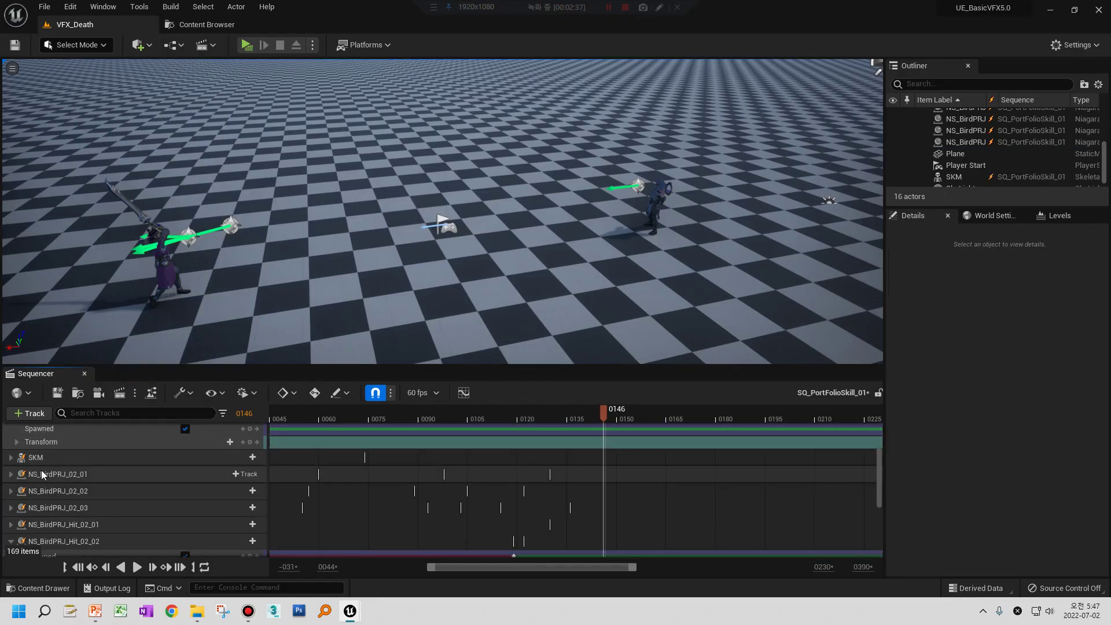
left_click(163, 271)
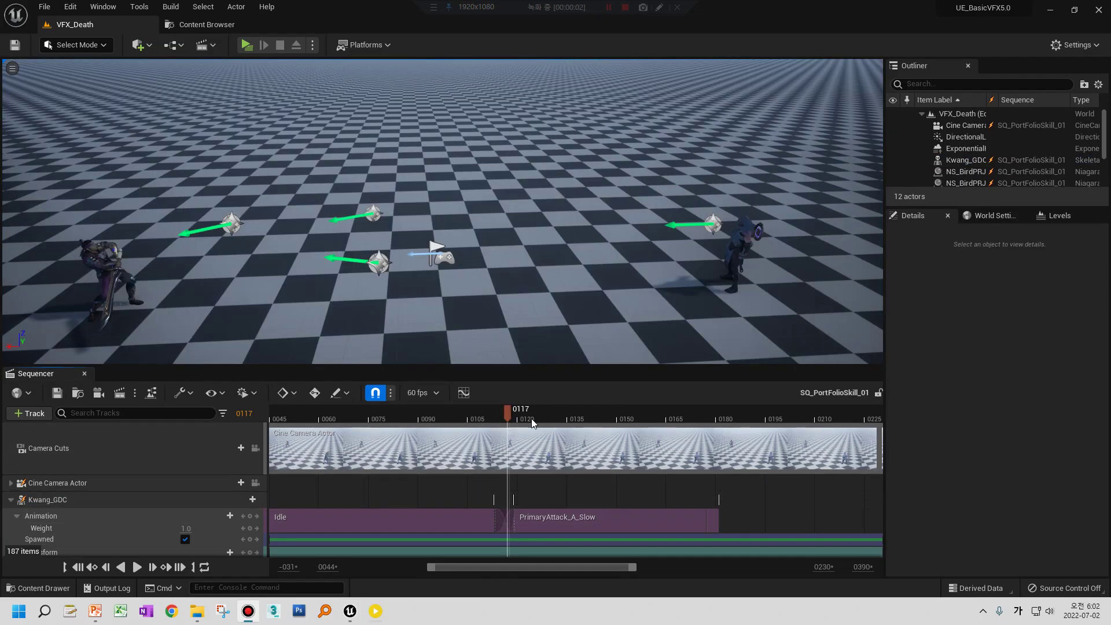
Add PrimaryAttack_D_Slow to Kwang_GDC at frame 179 and shift it to start at about frame 169, overlapping PrimaryAttack_A_Slow.
left_click(714, 419)
mouse_move(236, 516)
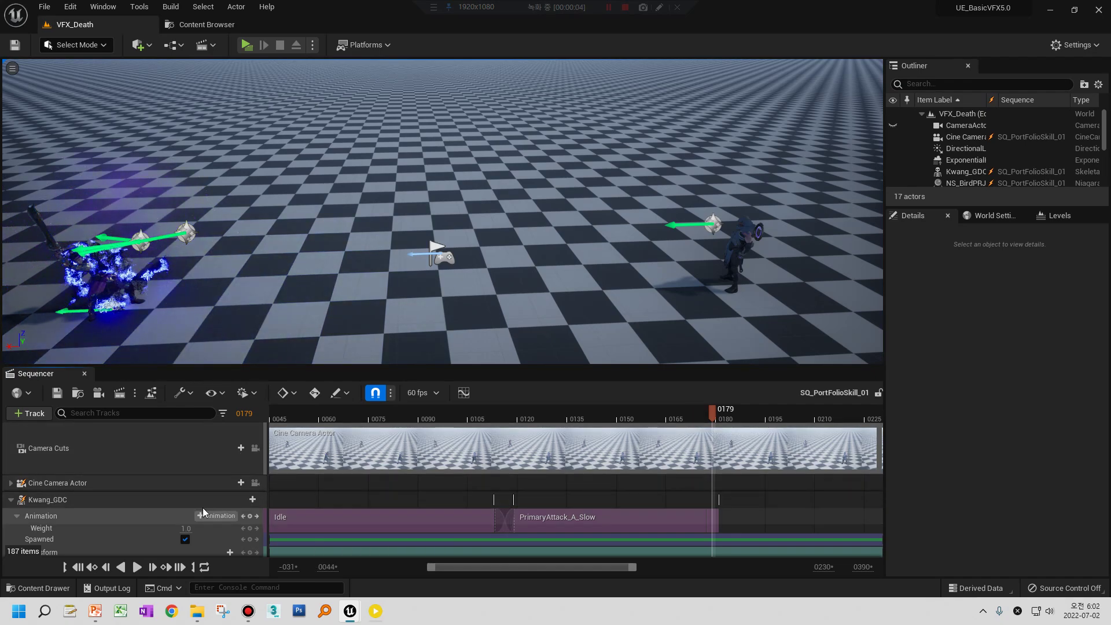
left_click(213, 516)
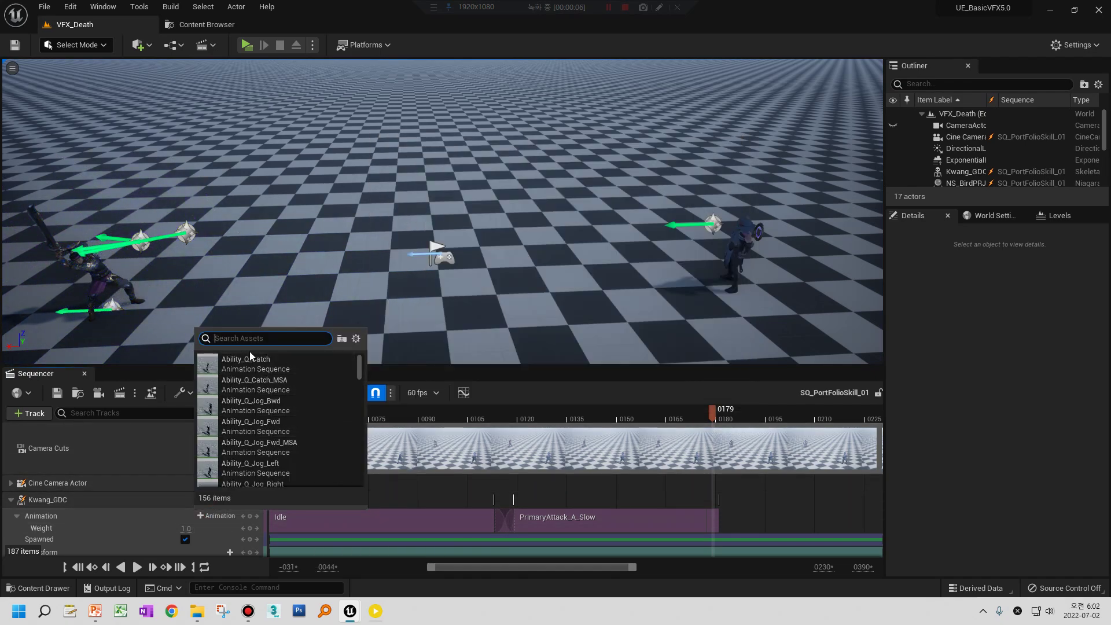
scroll(288, 399, "down", 2)
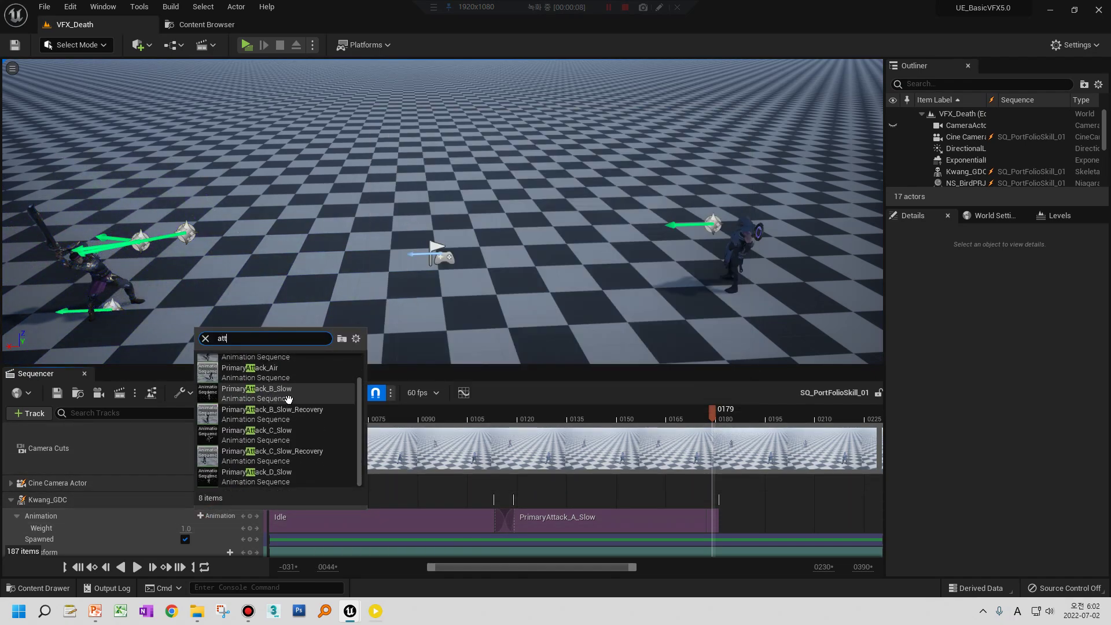
left_click(272, 452)
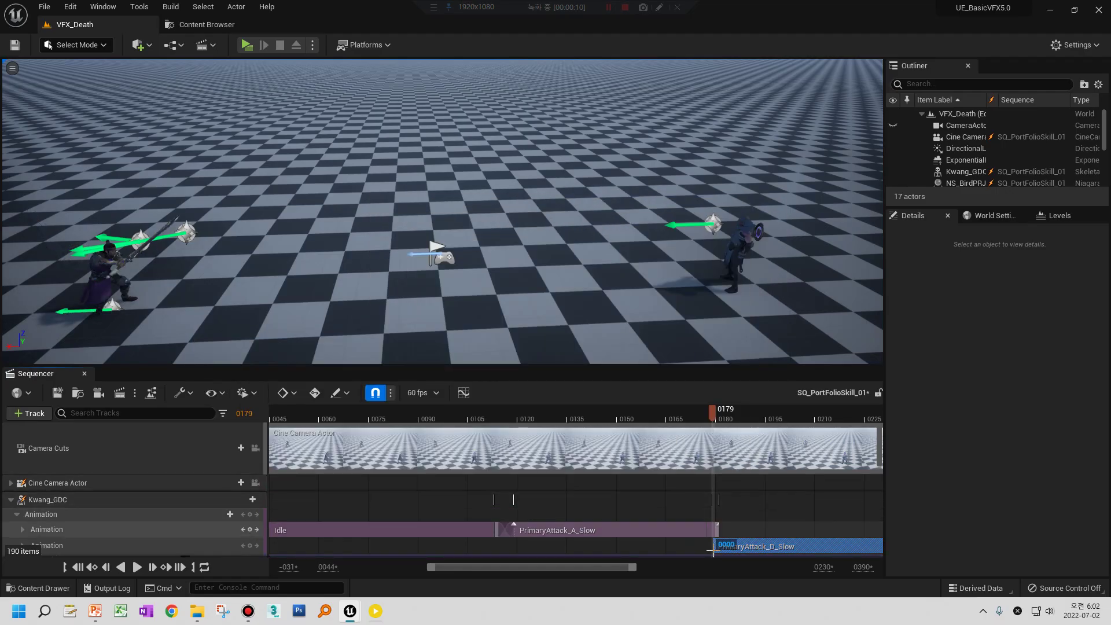
left_click_drag(733, 515, 713, 503)
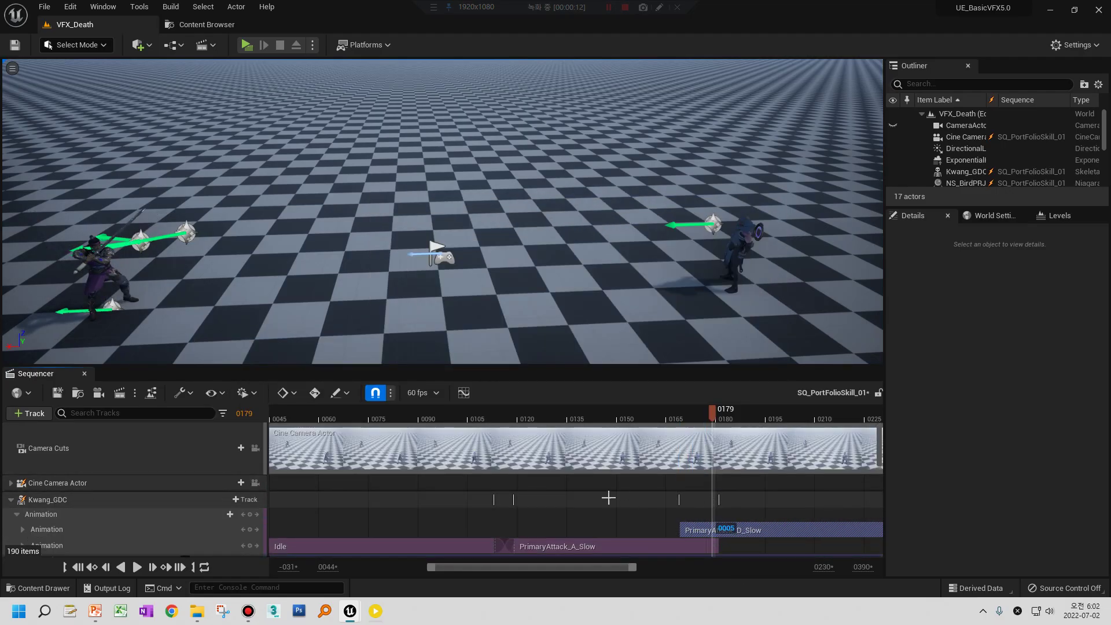
Play the sequence from about frame 96 to check Kwang's idle-to-attack transition against the incoming projectiles.
left_click(501, 418)
left_click_drag(509, 418, 438, 431)
left_click(137, 567)
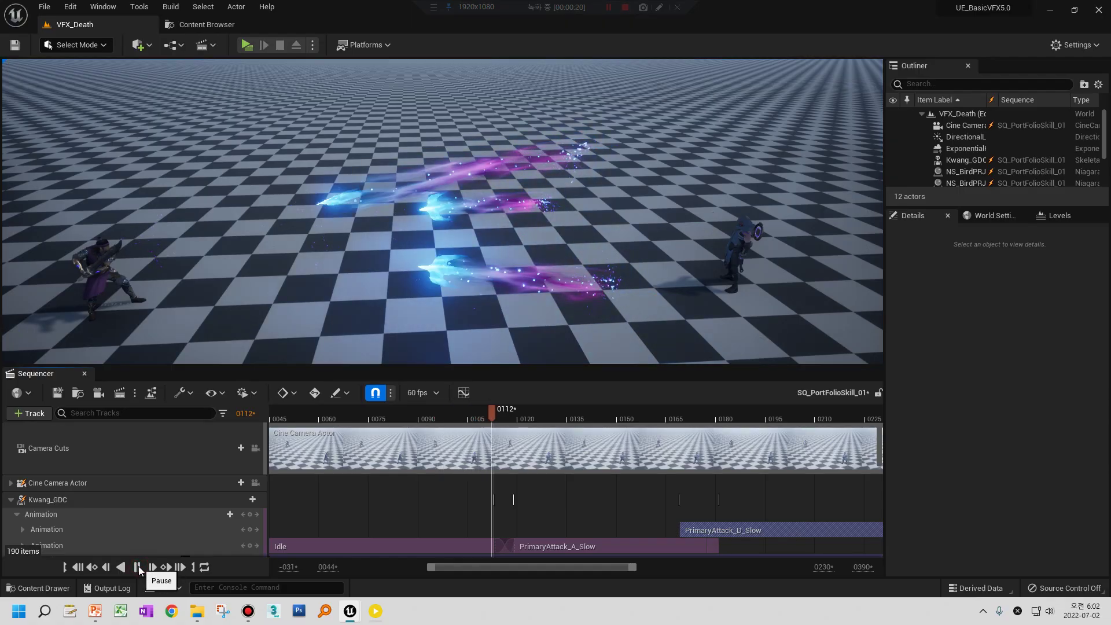
left_click(137, 567)
left_click(488, 421)
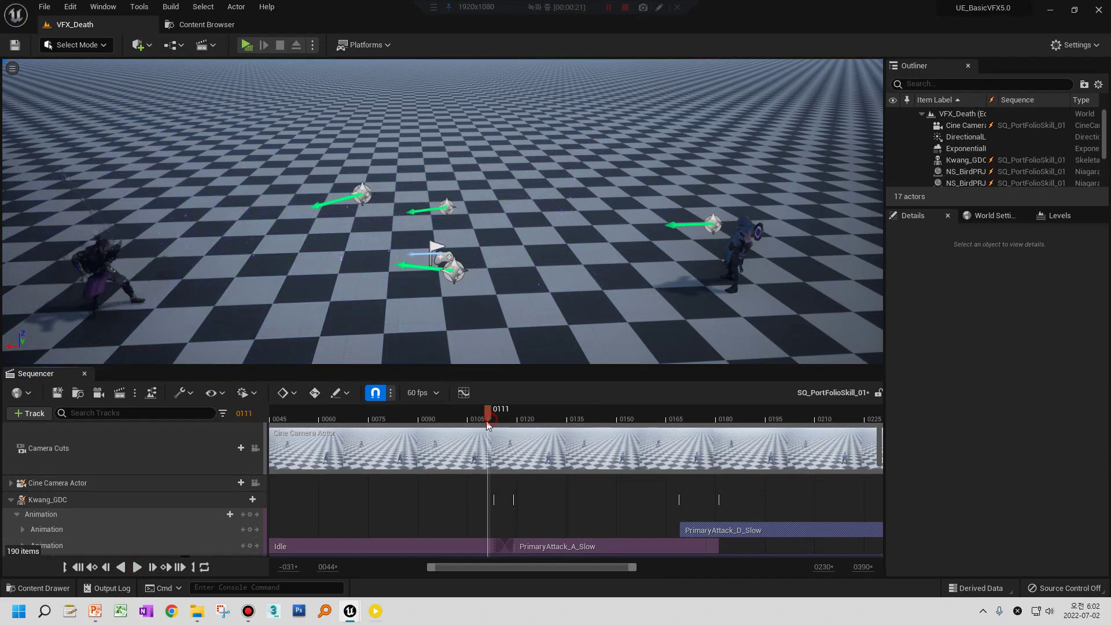
left_click(137, 568)
mouse_move(508, 420)
left_mouse_down()
mouse_move(486, 422)
mouse_move(521, 431)
mouse_move(501, 431)
left_mouse_up()
Extend the start of PrimaryAttack_A_Slow back to about frame 105 for a longer blend with Idle.
left_click_drag(572, 547, 573, 536)
left_click_drag(491, 530, 492, 530)
left_click_drag(418, 531, 418, 531)
left_click_drag(521, 530, 528, 546)
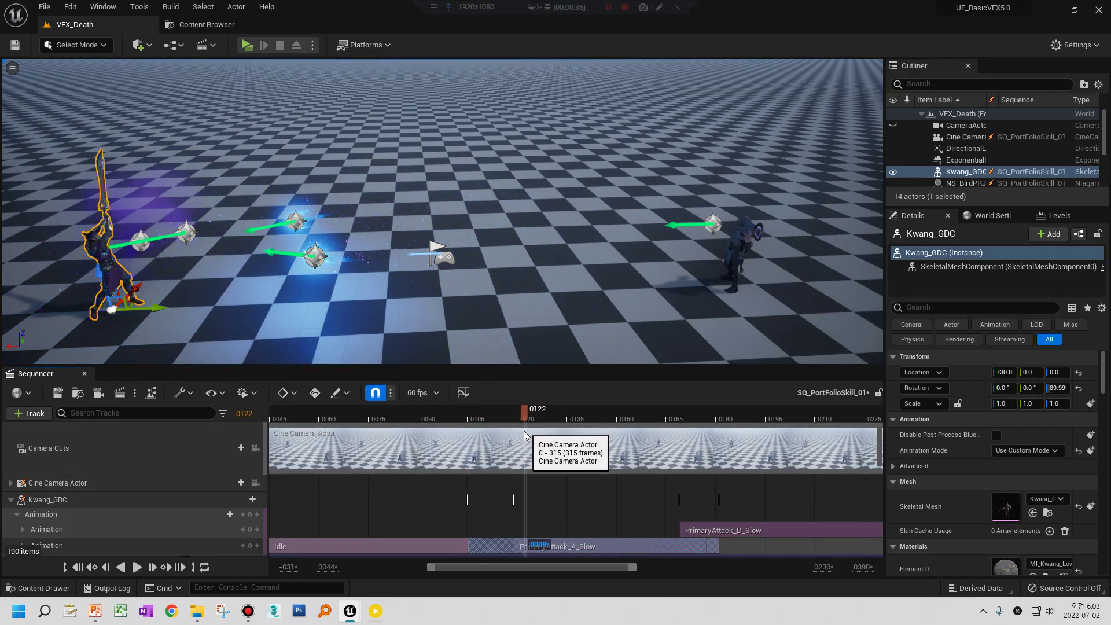
Step back to frame 114 and examine Kwang's sword swing up close through frame 122.
key("Left")
key("Left")
key("Left")
key("Left")
key("Left")
key("Left")
key("Left")
key("Left")
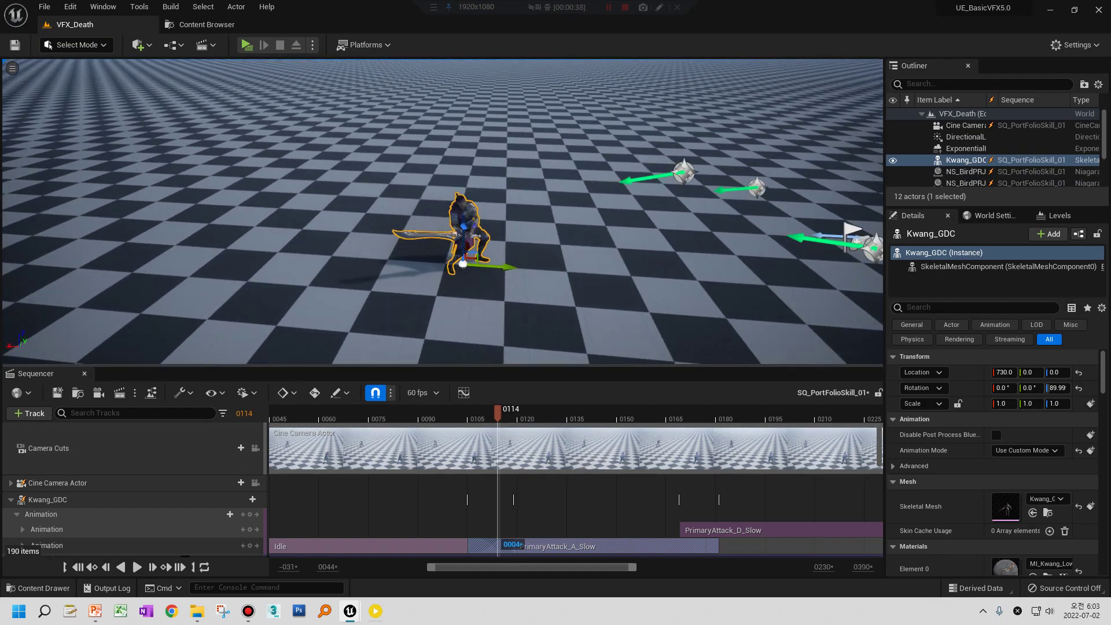
left_click(505, 416)
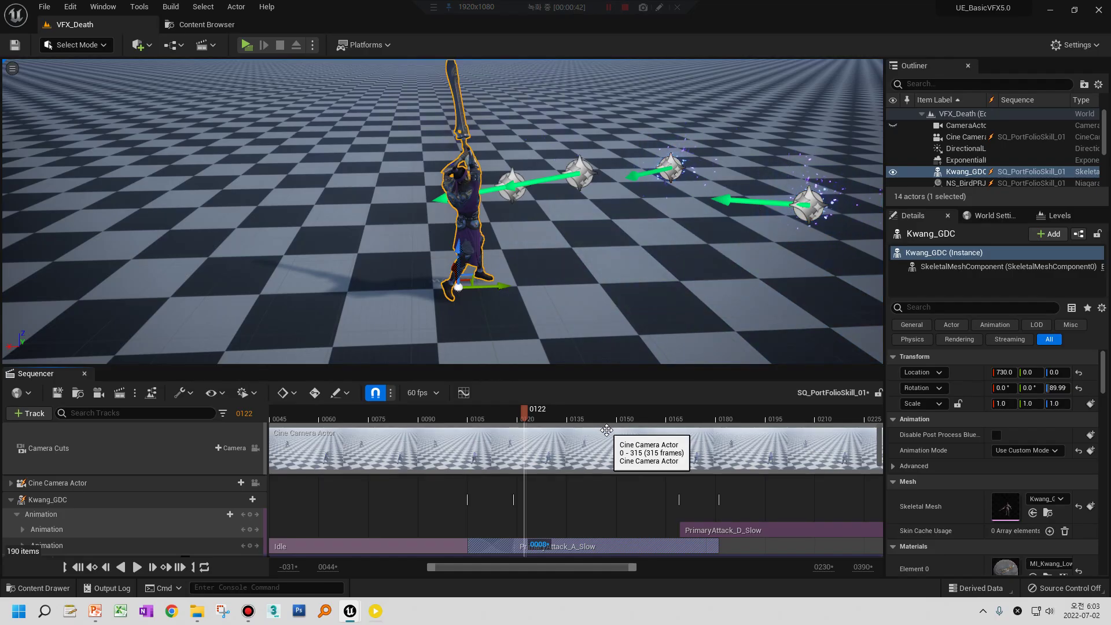
Trim the end of PrimaryAttack_A_Slow to frame 131.
left_click_drag(526, 412, 557, 435)
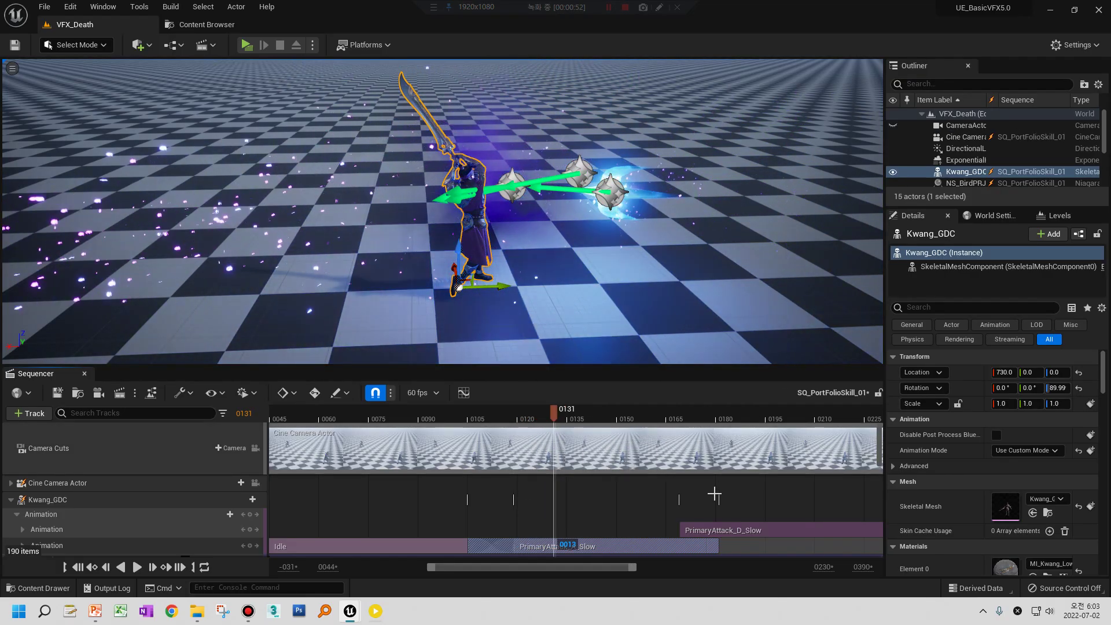
left_click(719, 542)
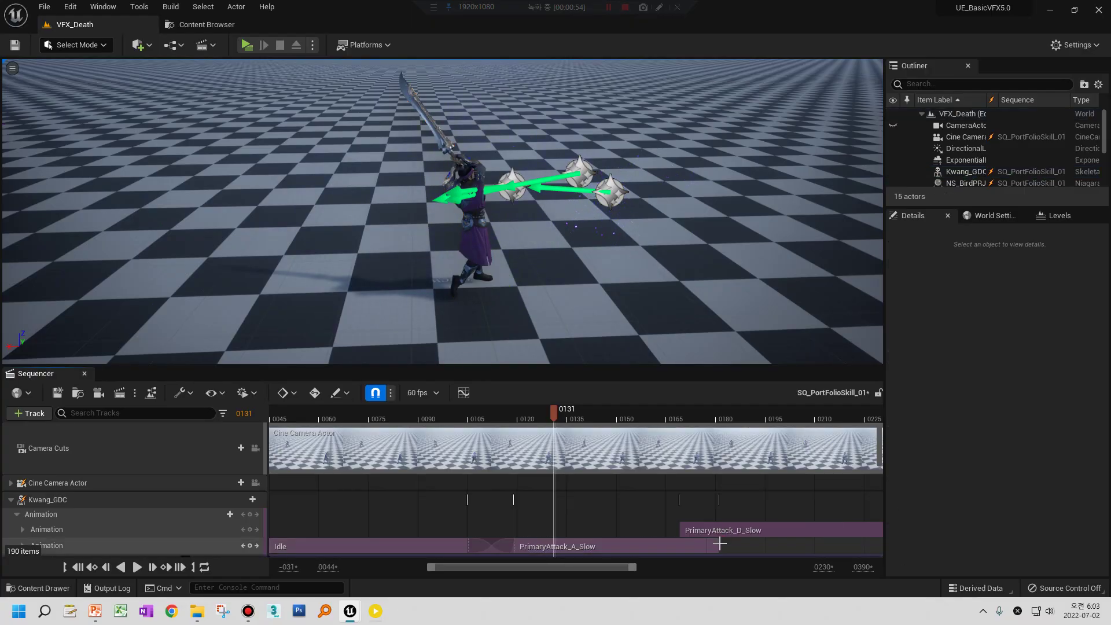
left_click_drag(718, 545, 552, 551)
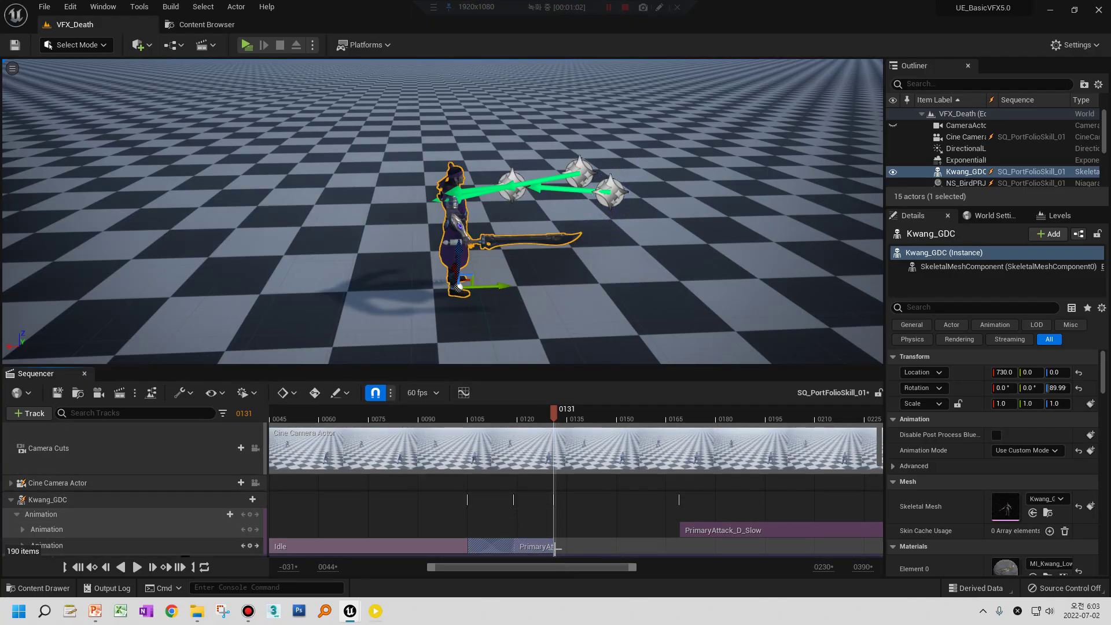
Extend the end of PrimaryAttack_A_Slow to about frame 133 and move PrimaryAttack_D_Slow onto the same row, starting at about frame 138.
mouse_move(544, 421)
left_mouse_down()
mouse_move(512, 418)
mouse_move(558, 435)
mouse_move(449, 443)
mouse_move(537, 439)
left_mouse_up()
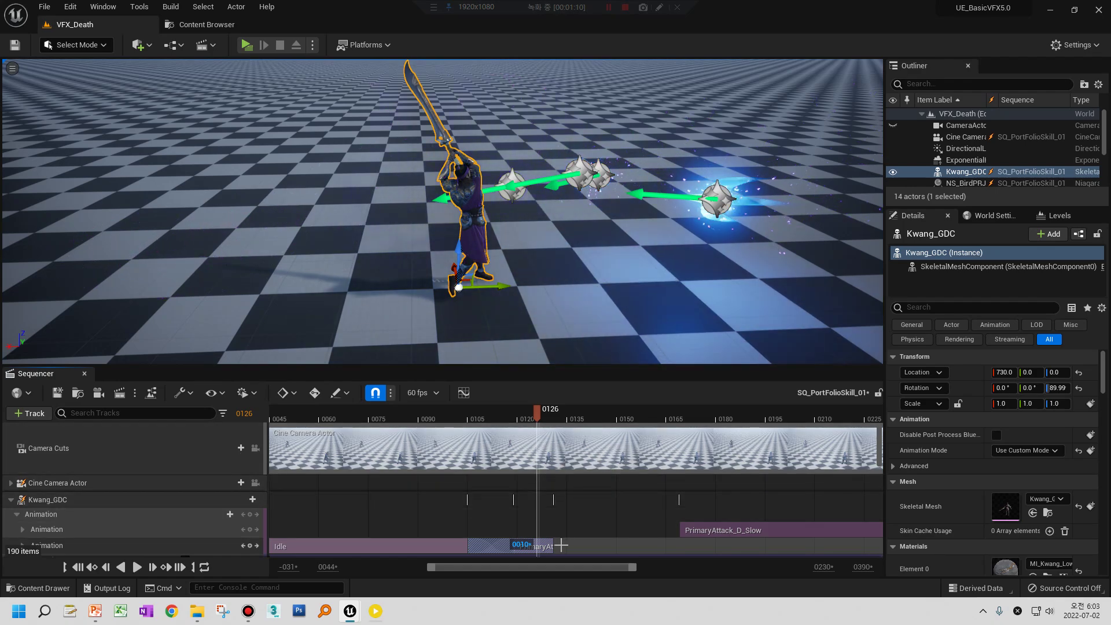
left_click_drag(555, 546, 559, 547)
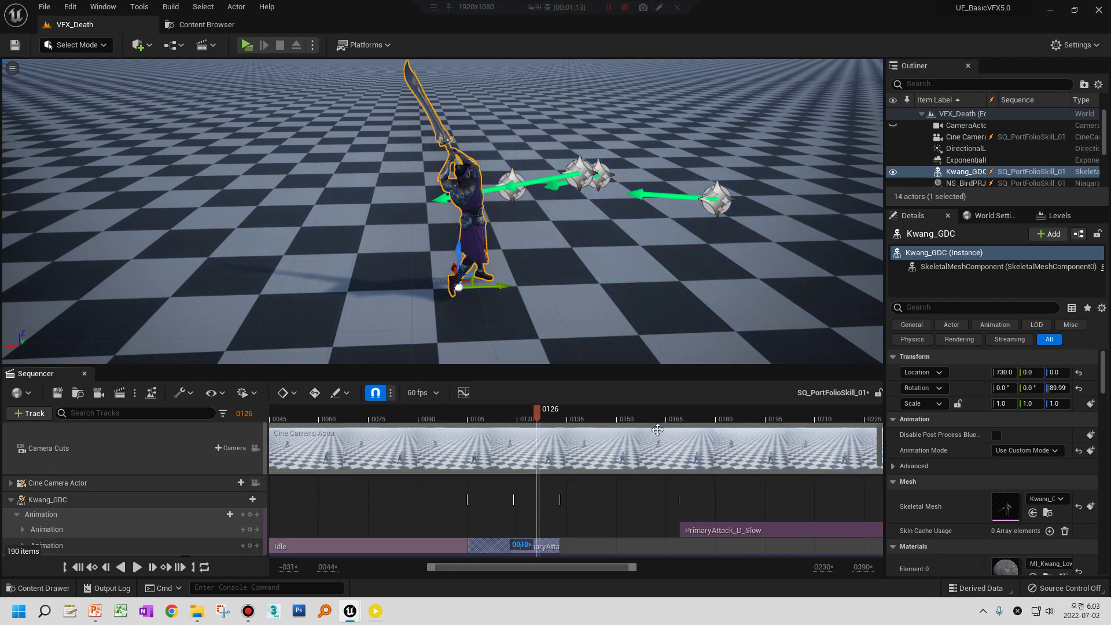
left_click_drag(751, 536, 648, 517)
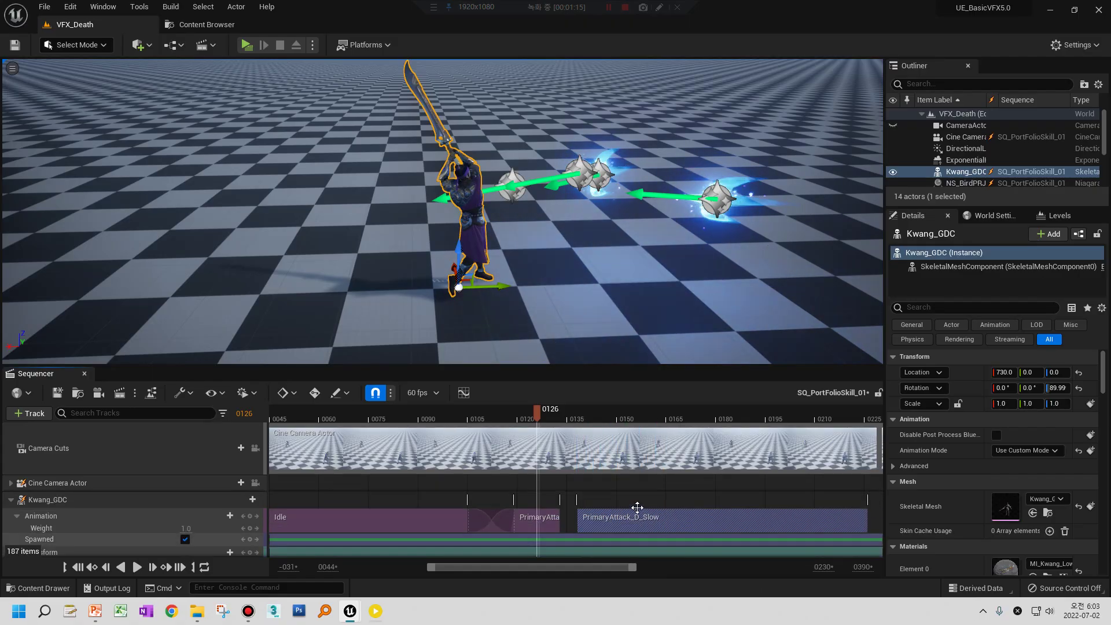
Pull PrimaryAttack_D_Slow back to about frame 127 so it blends with PrimaryAttack_A_Slow, and review the motion from frame 99 to 137.
left_click(573, 415)
left_click_drag(573, 416, 592, 446)
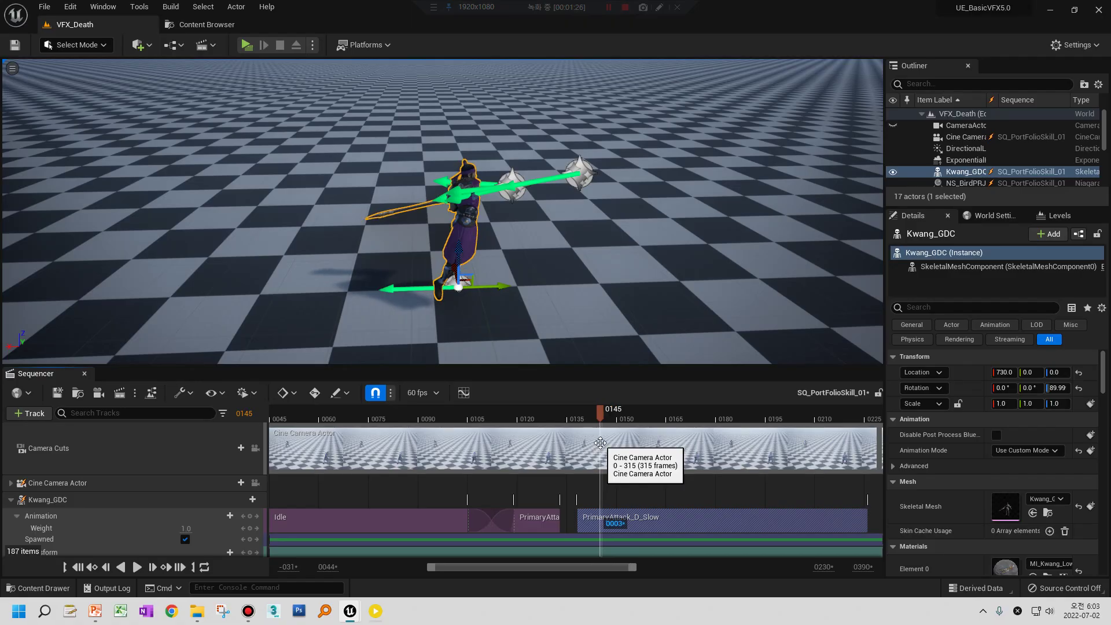
left_click_drag(578, 525, 553, 523)
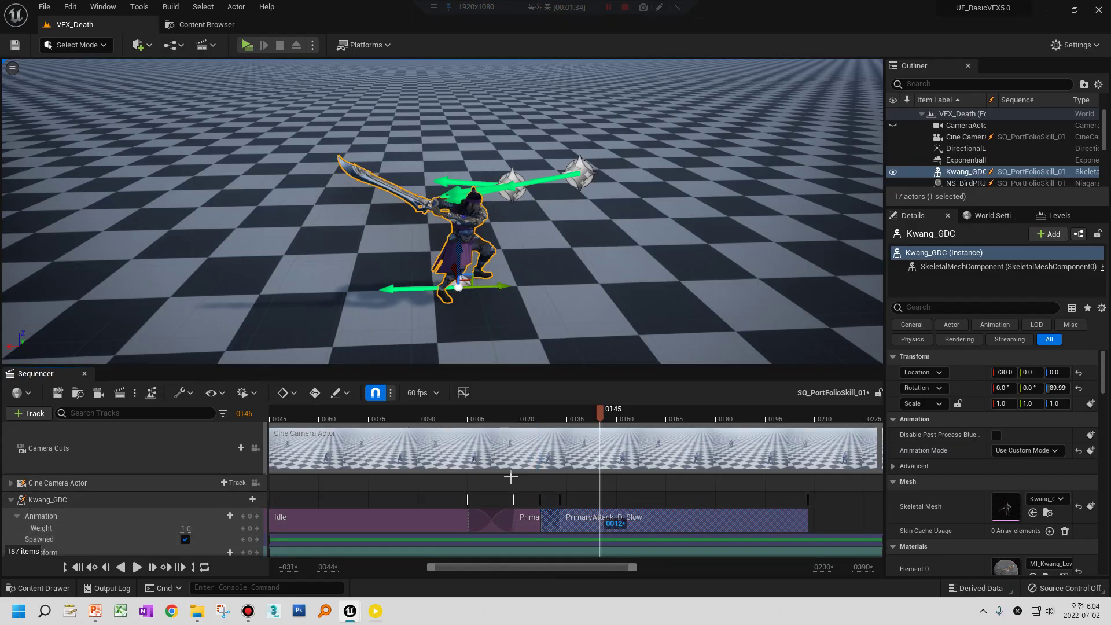
left_click_drag(462, 417, 454, 449)
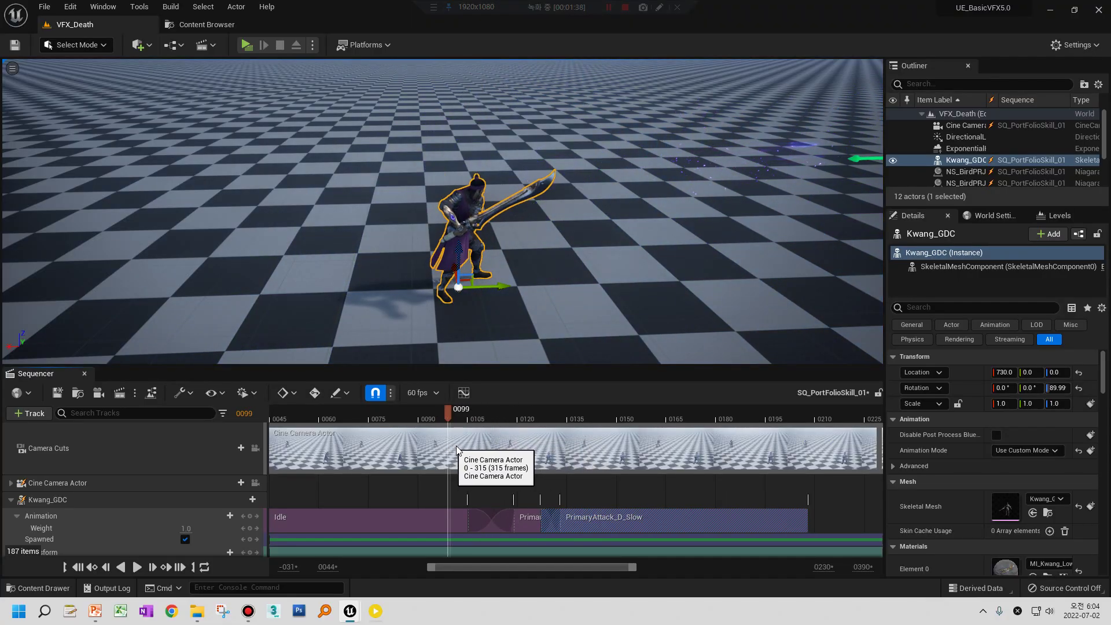
left_click_drag(498, 454, 574, 480)
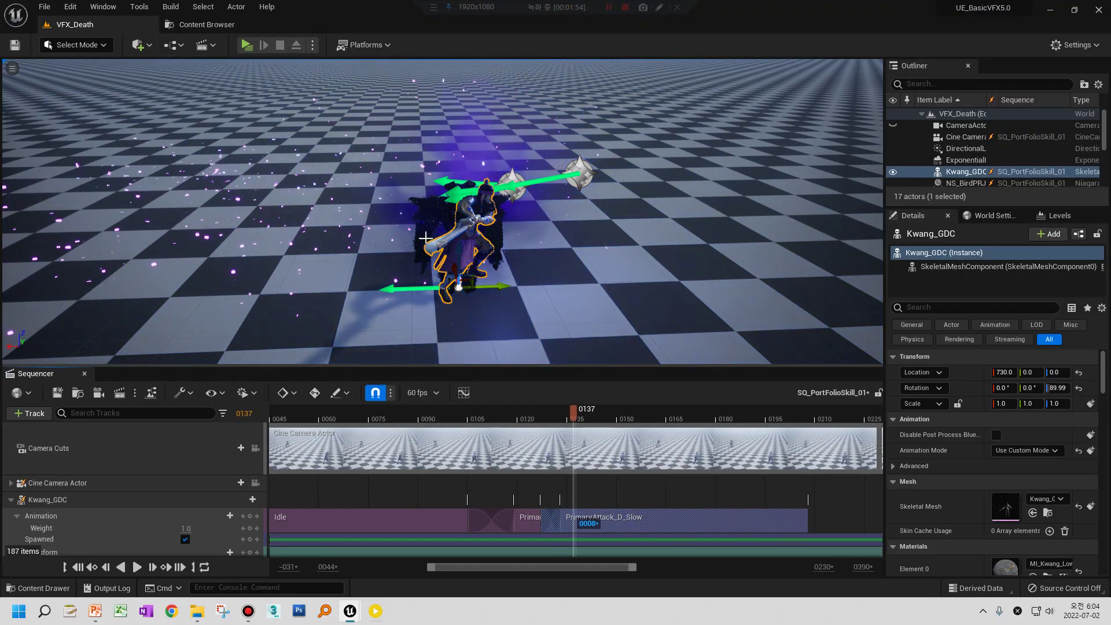
Delete the NS_MinionDuskMelee_Death effect from the sequence while keeping its current state, and save the sequence.
left_click(424, 216)
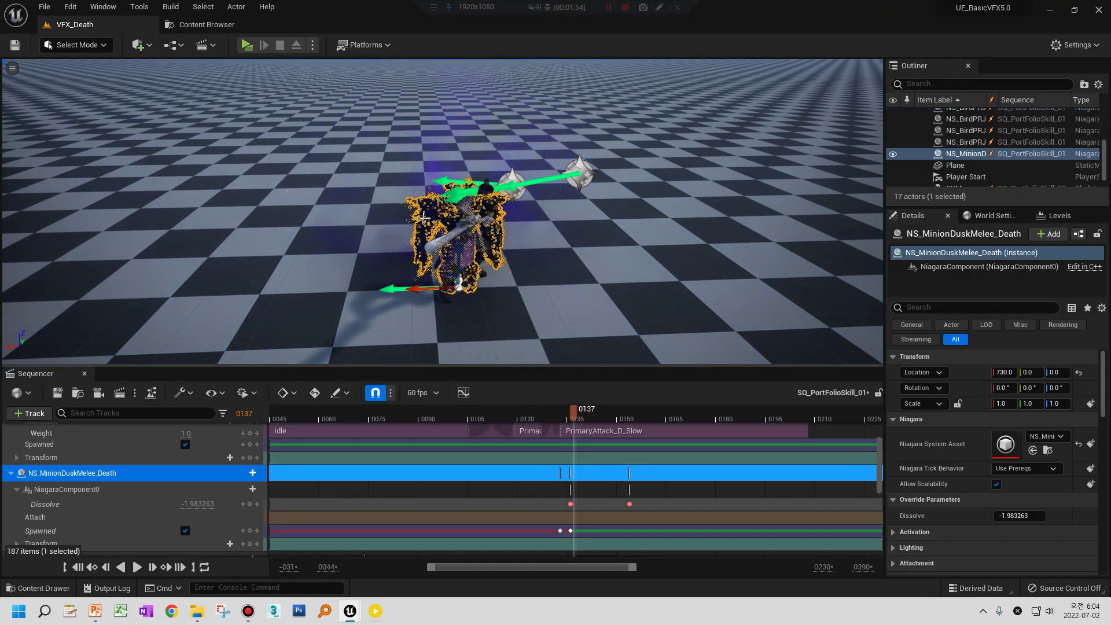
right_click(55, 475)
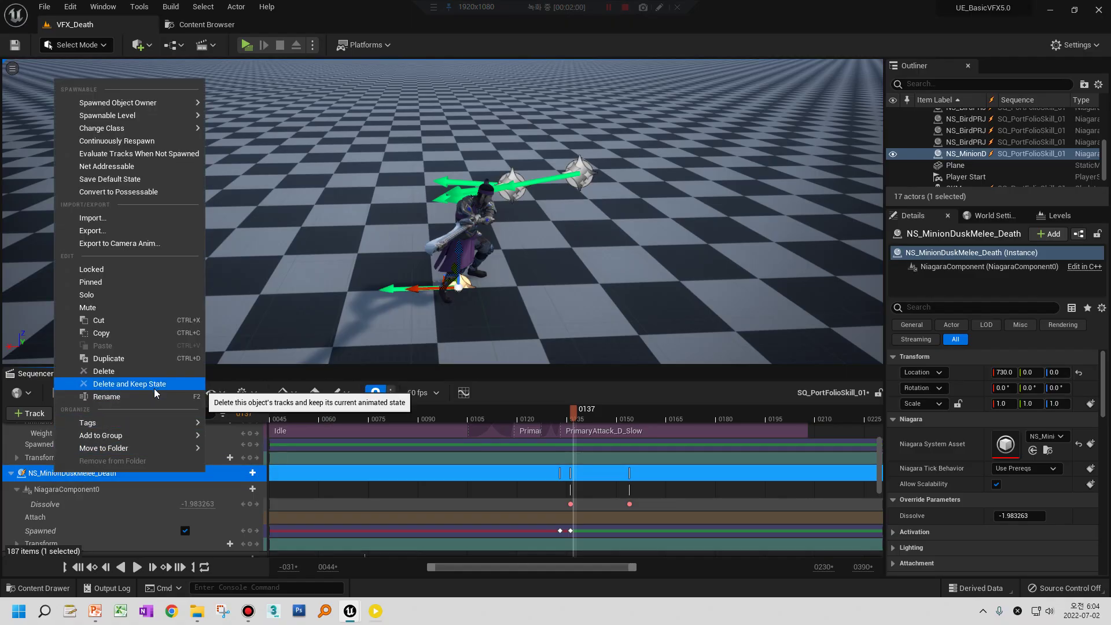
left_click(131, 385)
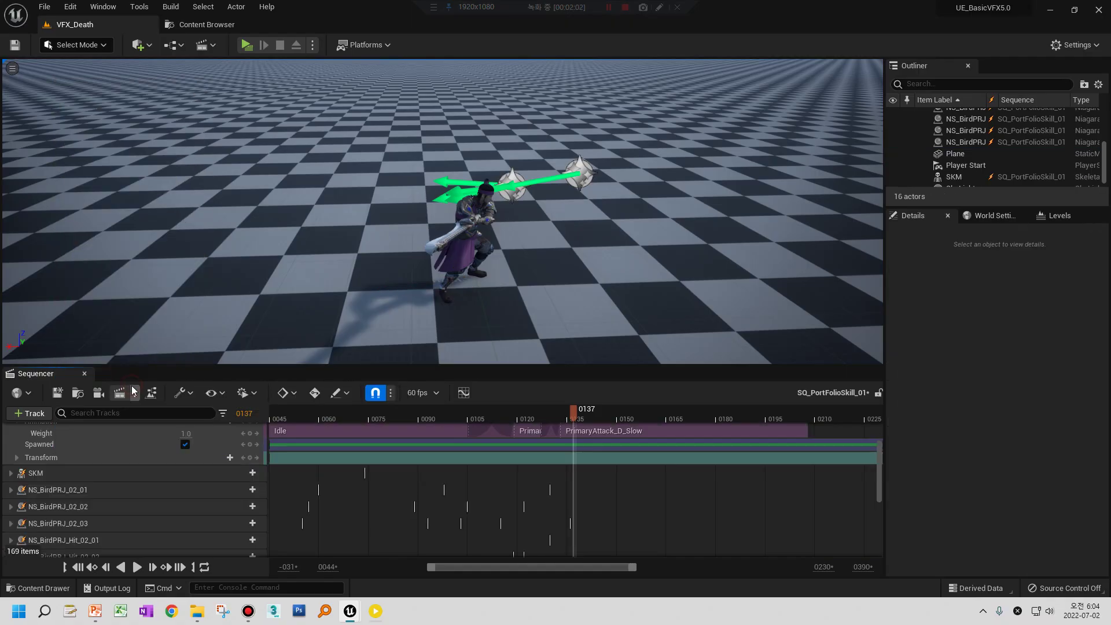
left_click(57, 393)
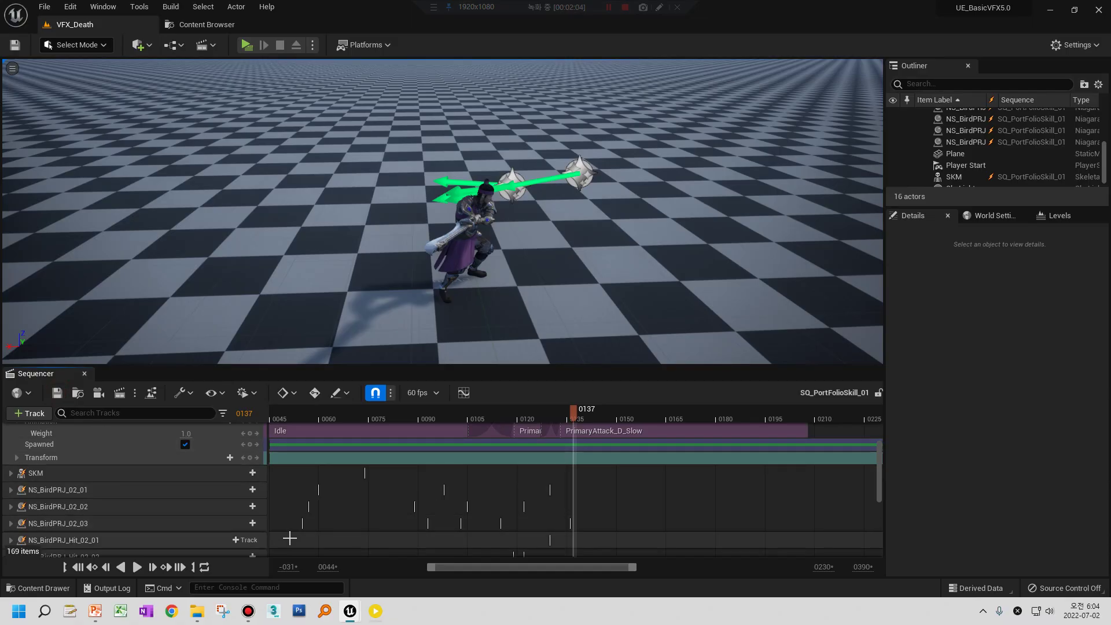
Select the NS_BirdPRJ_Hit_02_02 effect in front of Kwang at frame 120 and rename its track NS_BirdPRJ_Hit_01.
scroll(492, 503, "up", 3)
left_click_drag(460, 415, 519, 425)
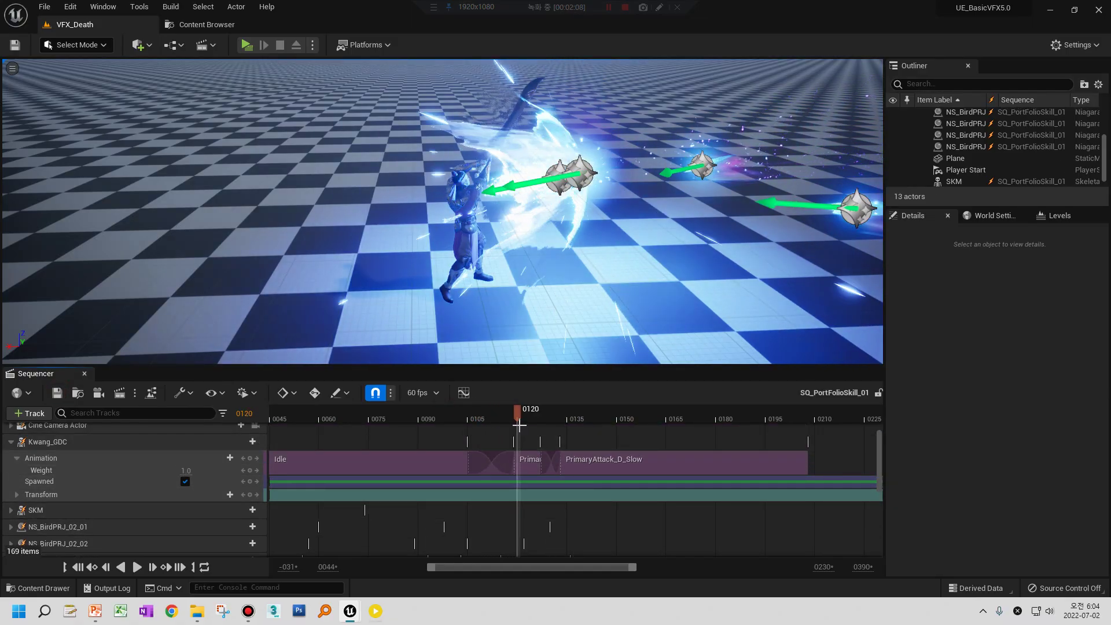
left_click(581, 175)
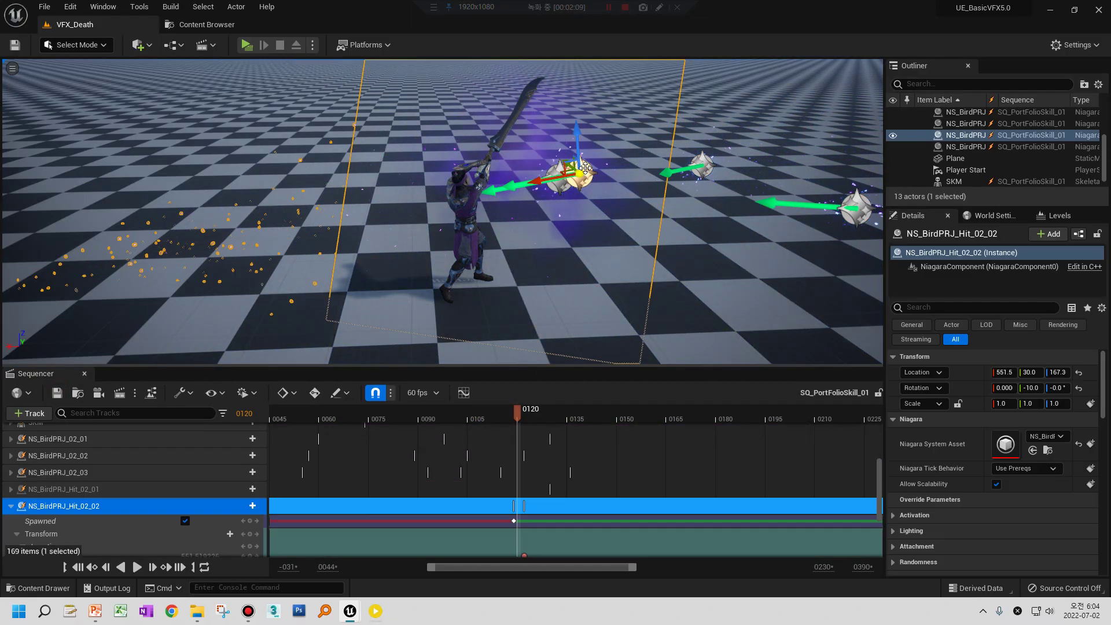
double_click(99, 506)
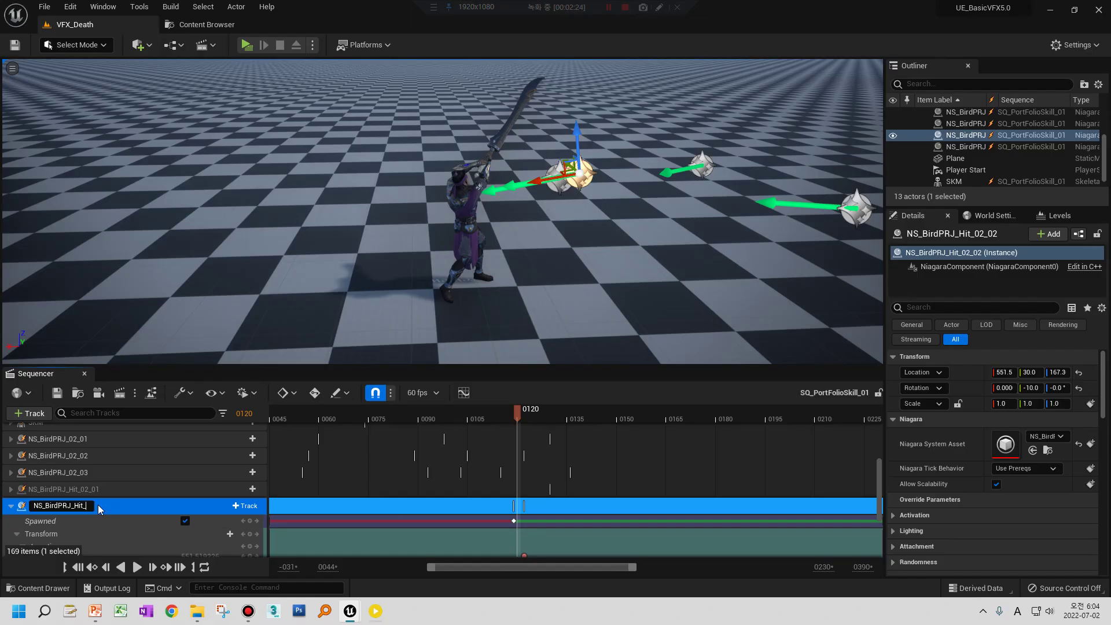
scroll(116, 507, "down", 2)
scroll(116, 507, "down", 3)
scroll(116, 480, "up", 5)
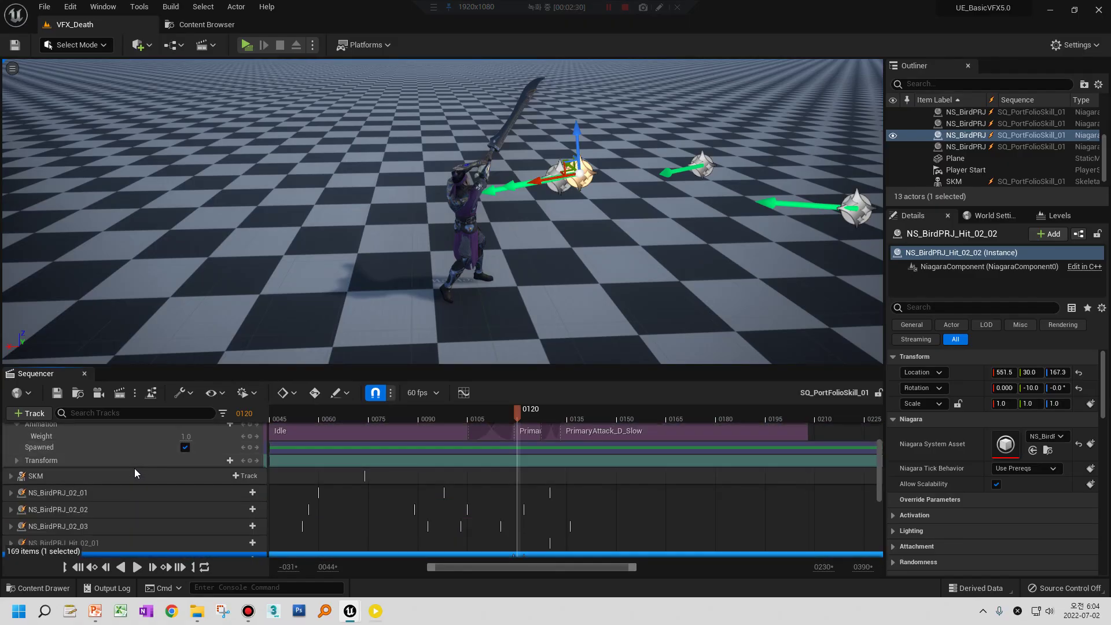
scroll(115, 483, "down", 5)
scroll(84, 497, "up", 3)
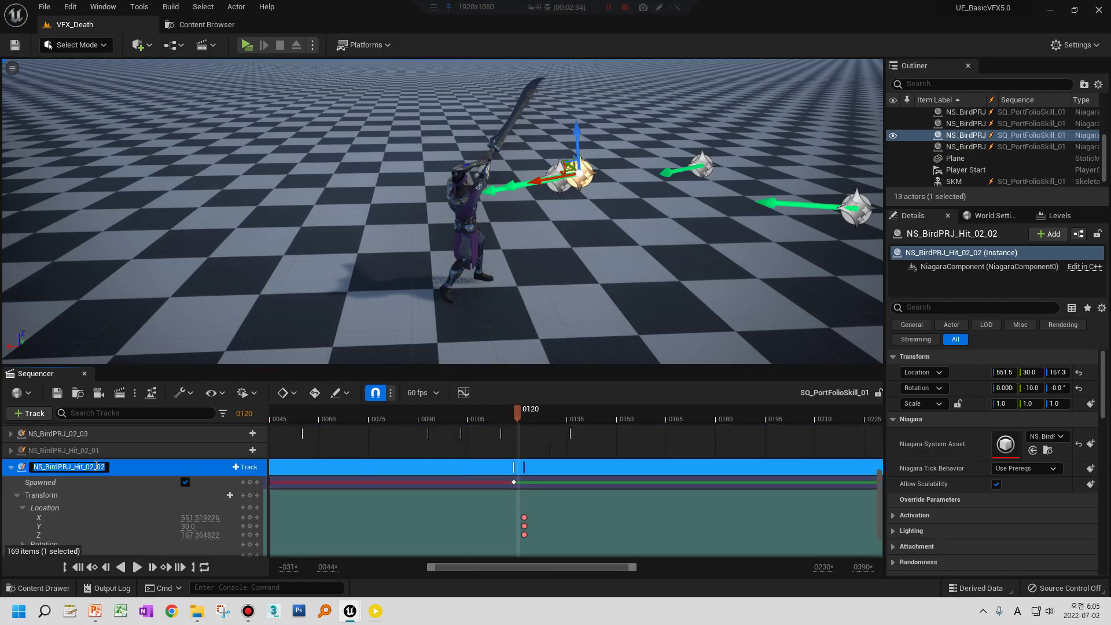
left_click_drag(91, 468, 179, 487)
type("1")
key("Return")
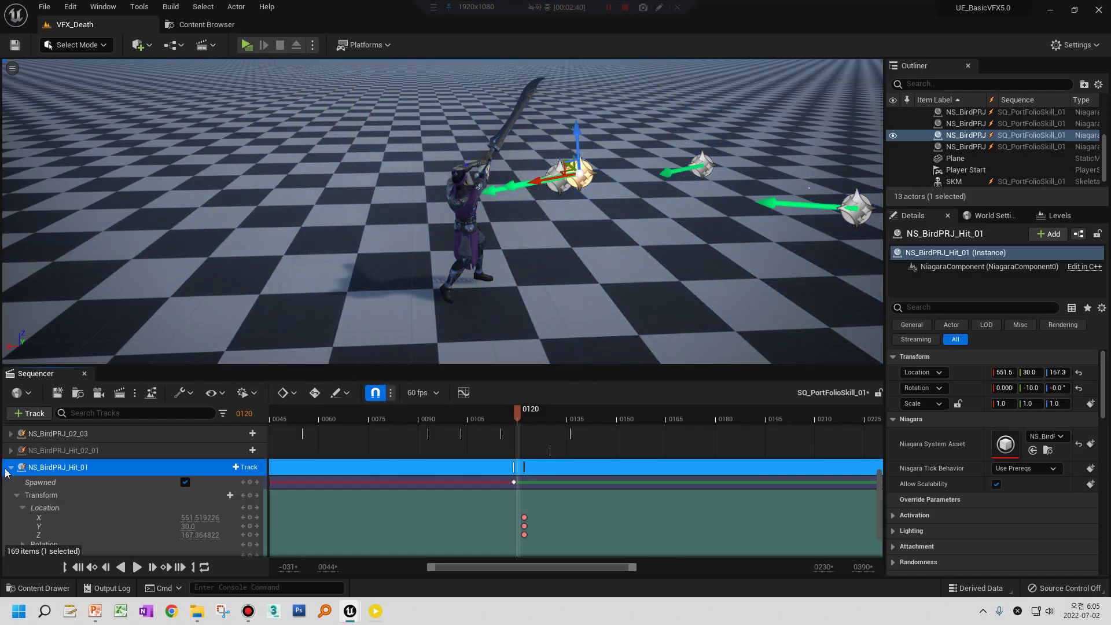
Rename the NS_BirdPRJ_02_02 track as NS_BirdPRJ_01.
scroll(71, 467, "up", 4)
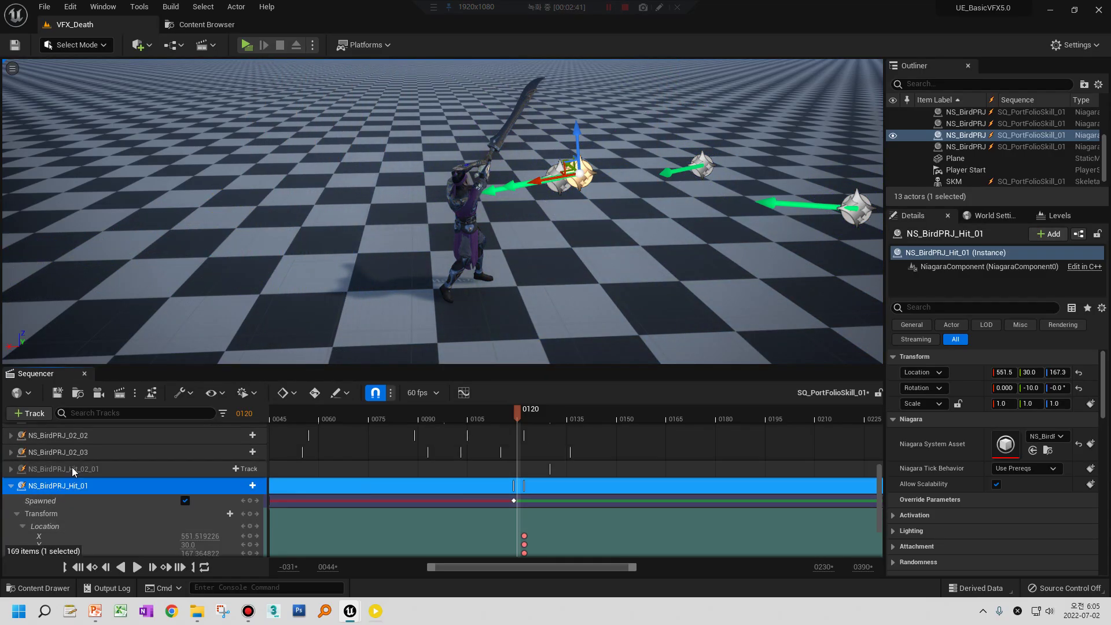
left_click(76, 493)
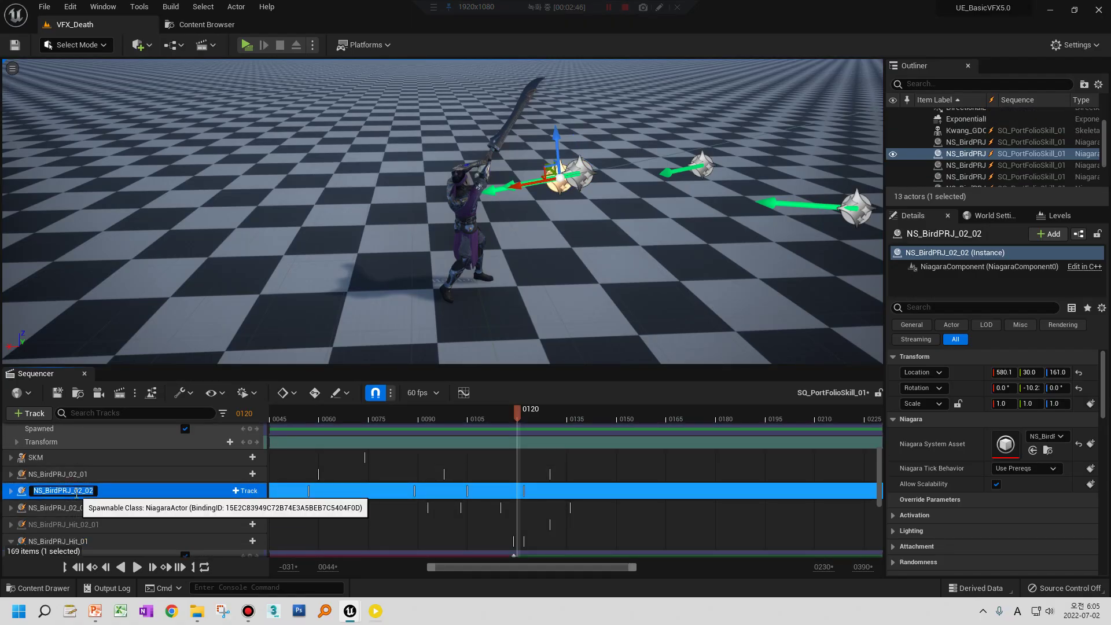
left_click_drag(79, 490, 102, 489)
type("1")
key("Return")
scroll(71, 492, "down", 3)
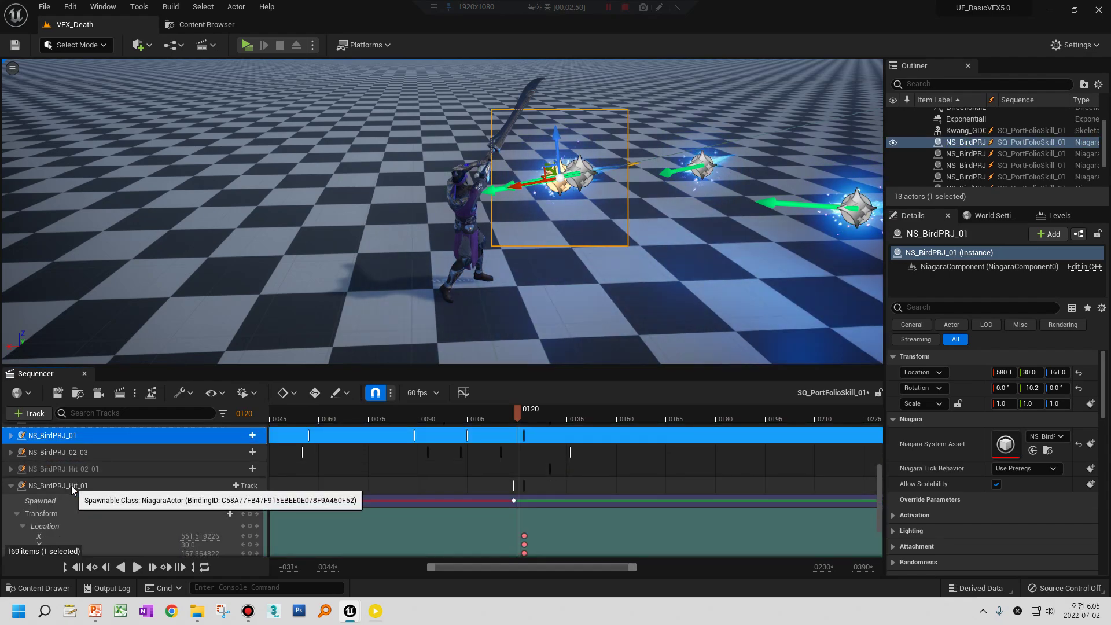
Move the playhead to NS_BirdPRJ_Hit_01's location key at frame 122 and expand NS_BirdPRJ_01's transform and location channels.
left_click(72, 486)
left_click_drag(488, 414, 527, 416)
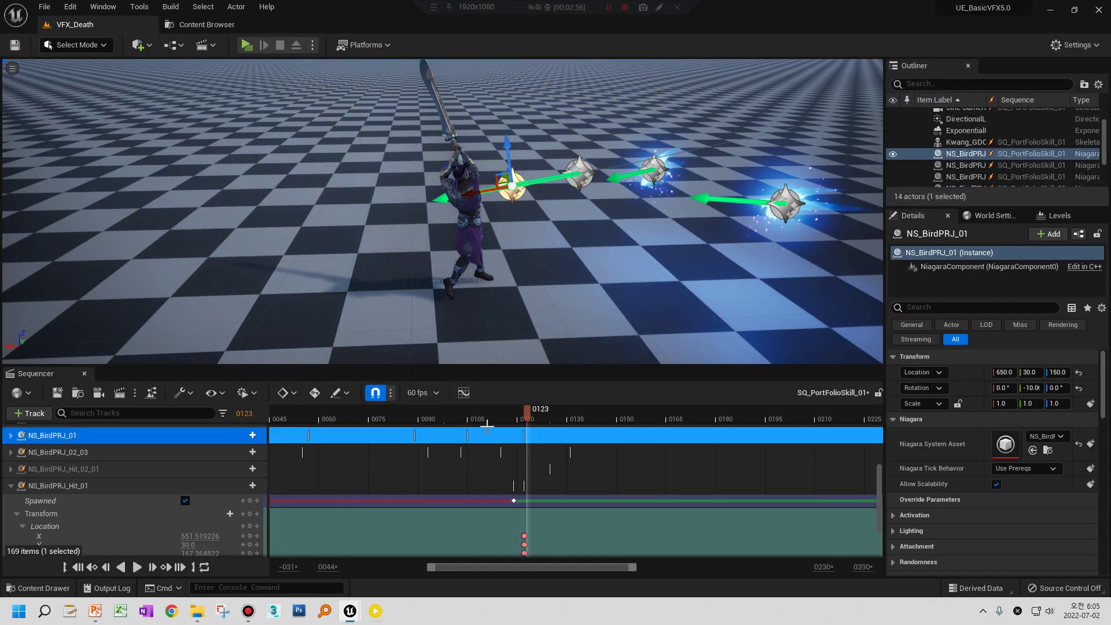
left_click(525, 535)
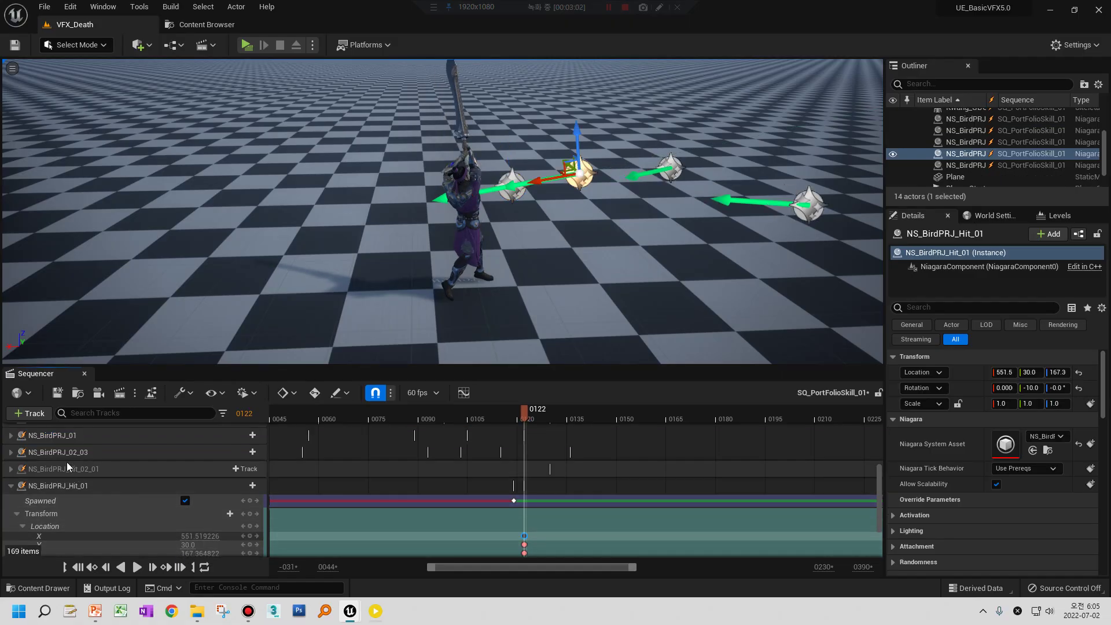
left_click(71, 440)
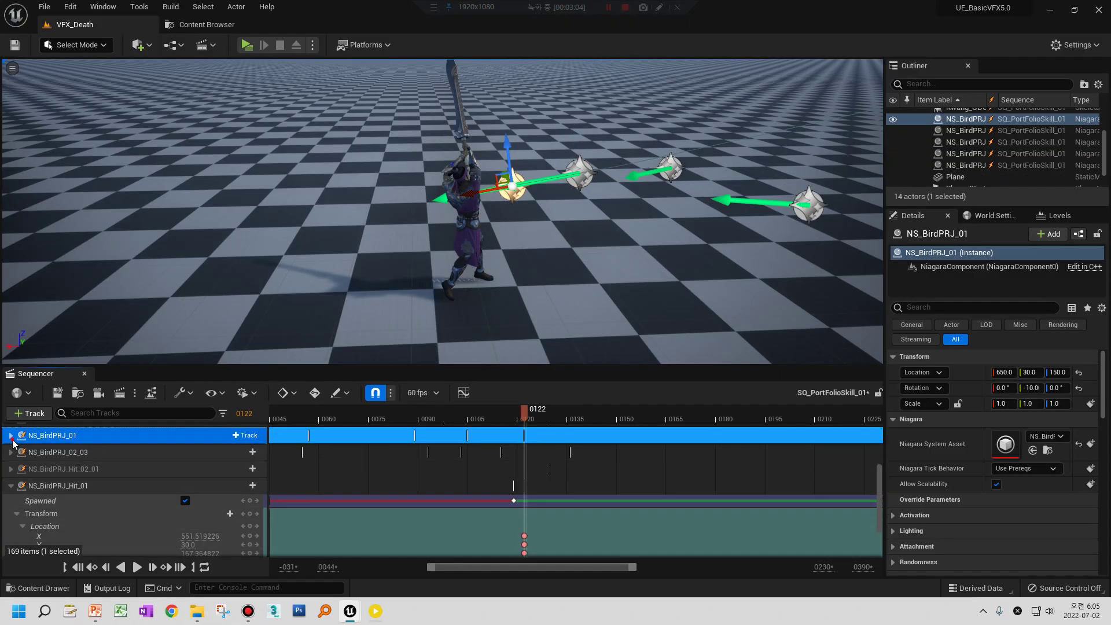
left_click(11, 436)
left_click(17, 496)
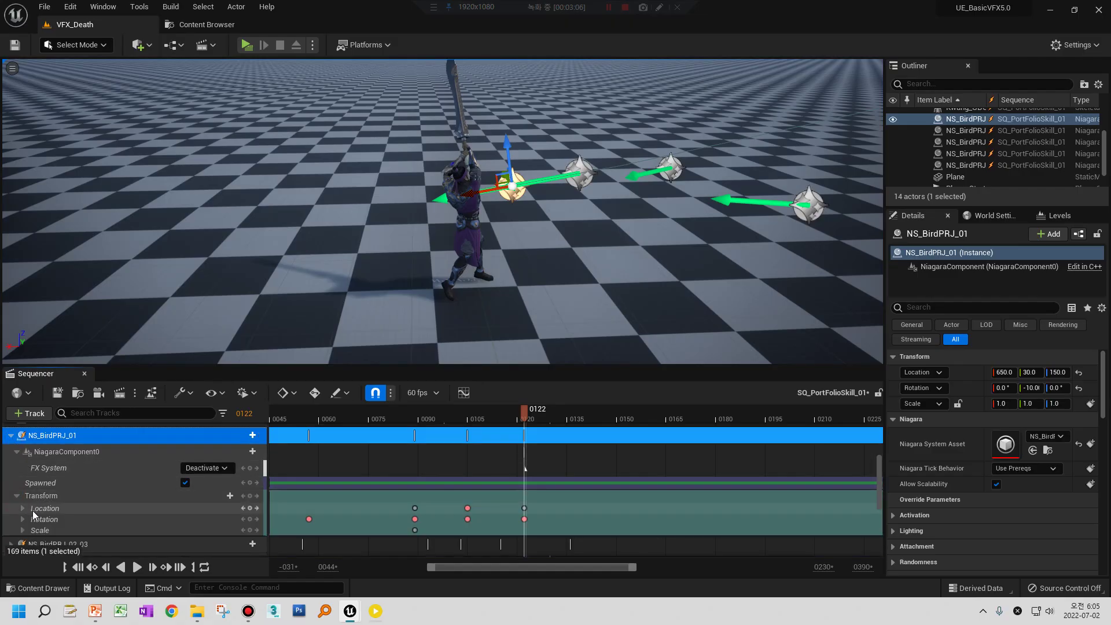
left_click(34, 509)
left_click(22, 508)
Key NS_BirdPRJ_01's location at frame 122 to match NS_BirdPRJ_Hit_01, about X 551.5, Y 30.0, Z 167.3.
left_click(524, 518)
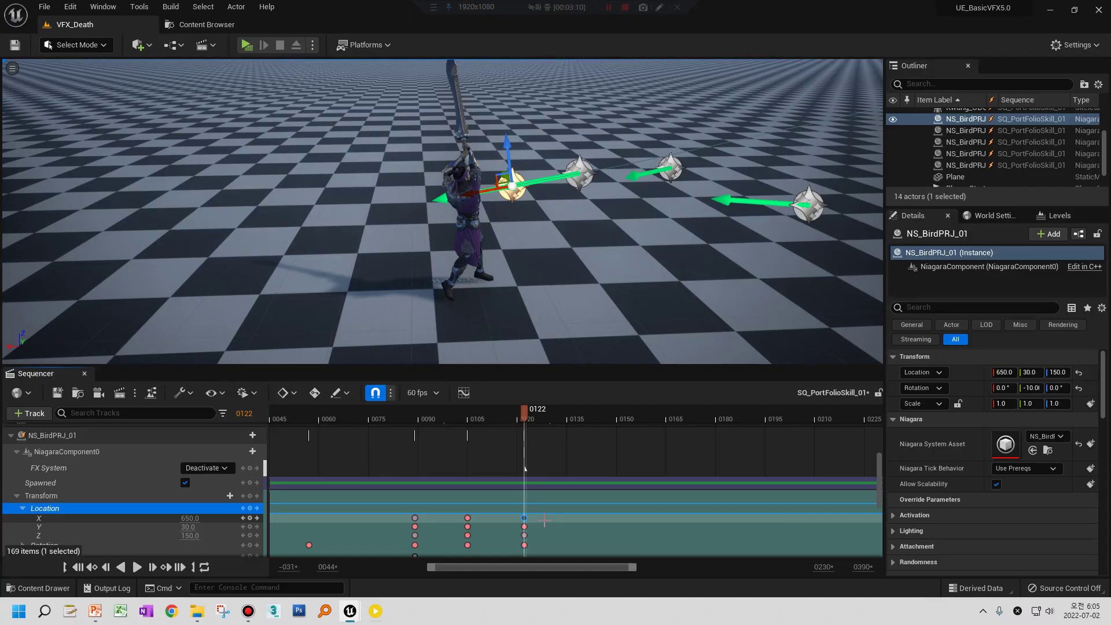
left_click_drag(543, 518, 517, 542)
scroll(165, 511, "down", 1)
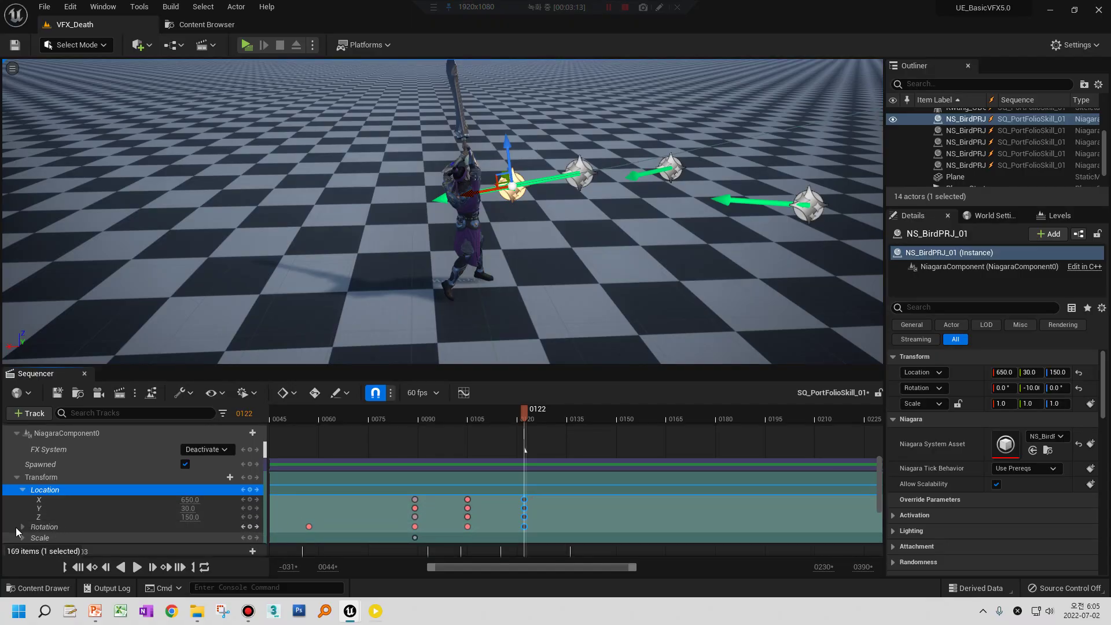
left_click(23, 528)
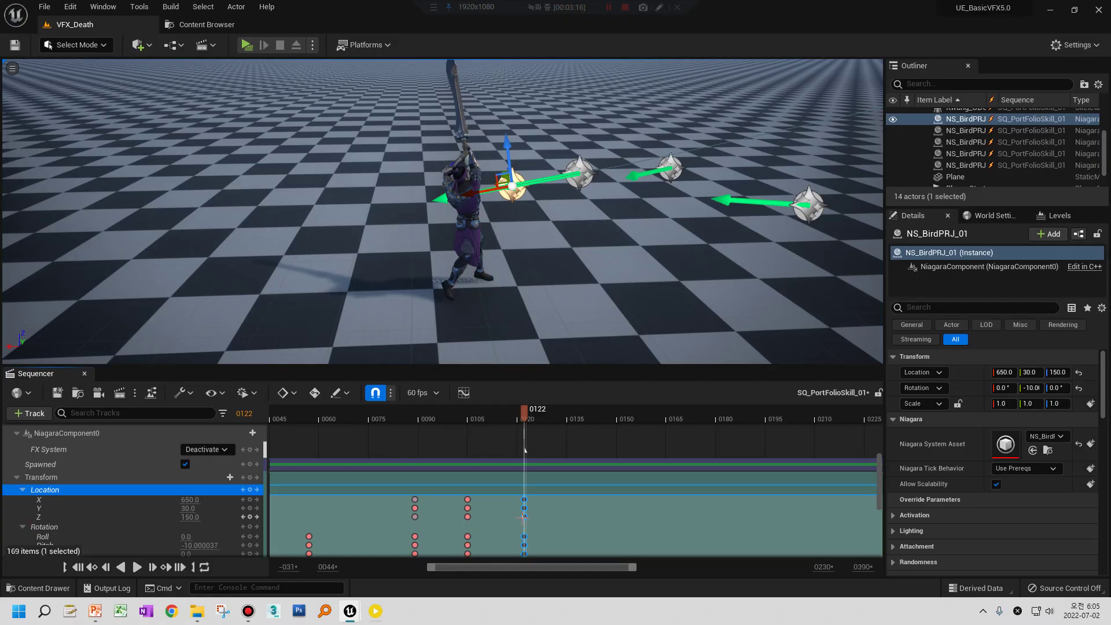
scroll(553, 518, "down", 1)
left_click(552, 509)
left_click_drag(544, 501, 509, 483)
key("Delete")
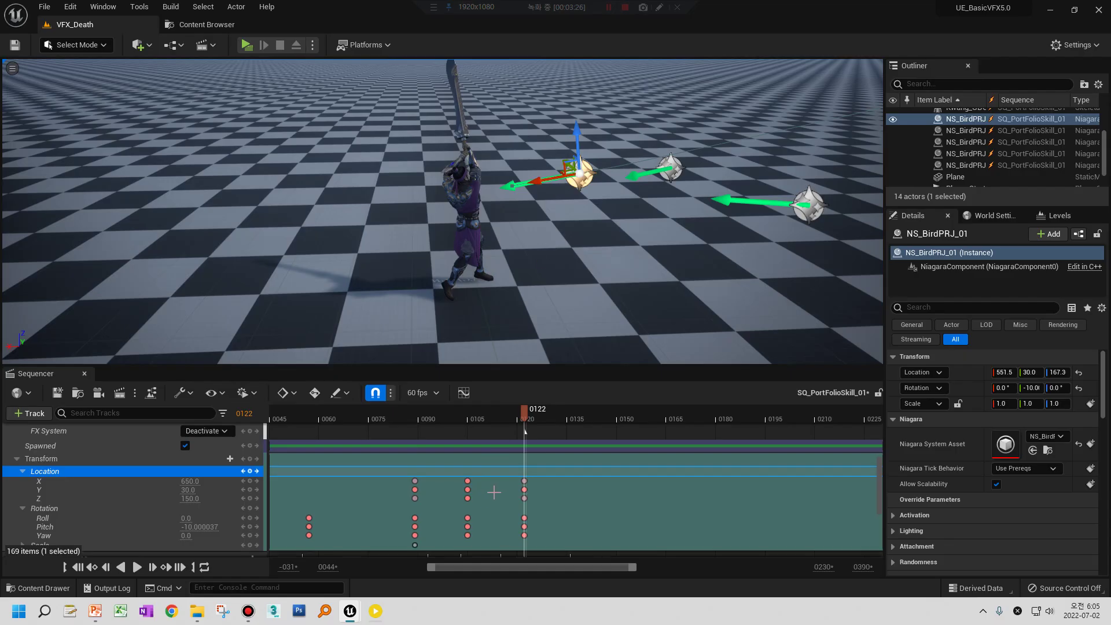
left_click(250, 471)
Move NS_BirdPRJ_01's last location and rotation keys to frame 119.
mouse_move(527, 420)
left_mouse_down()
mouse_move(460, 426)
mouse_move(513, 425)
left_mouse_up()
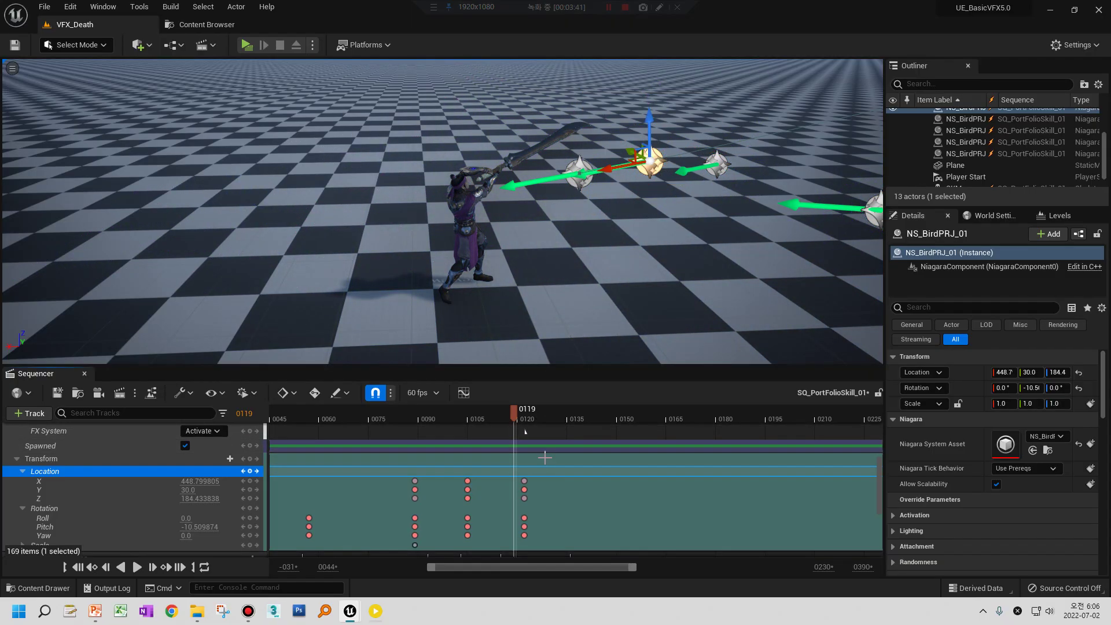
left_click_drag(540, 476, 520, 540)
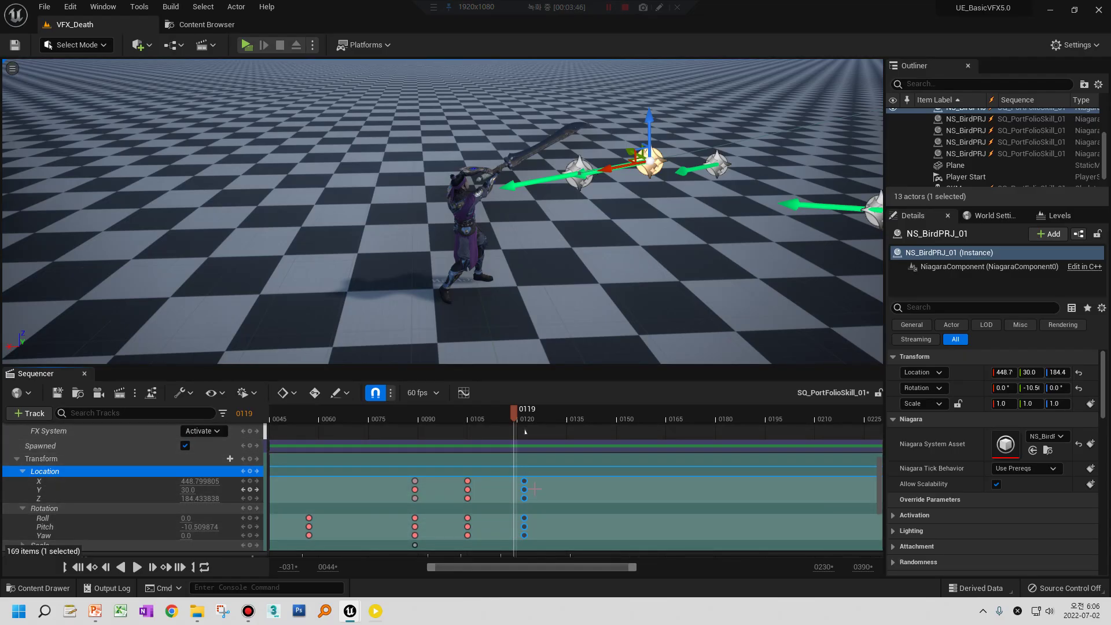
left_click_drag(524, 478, 514, 477)
left_click_drag(515, 414, 516, 457)
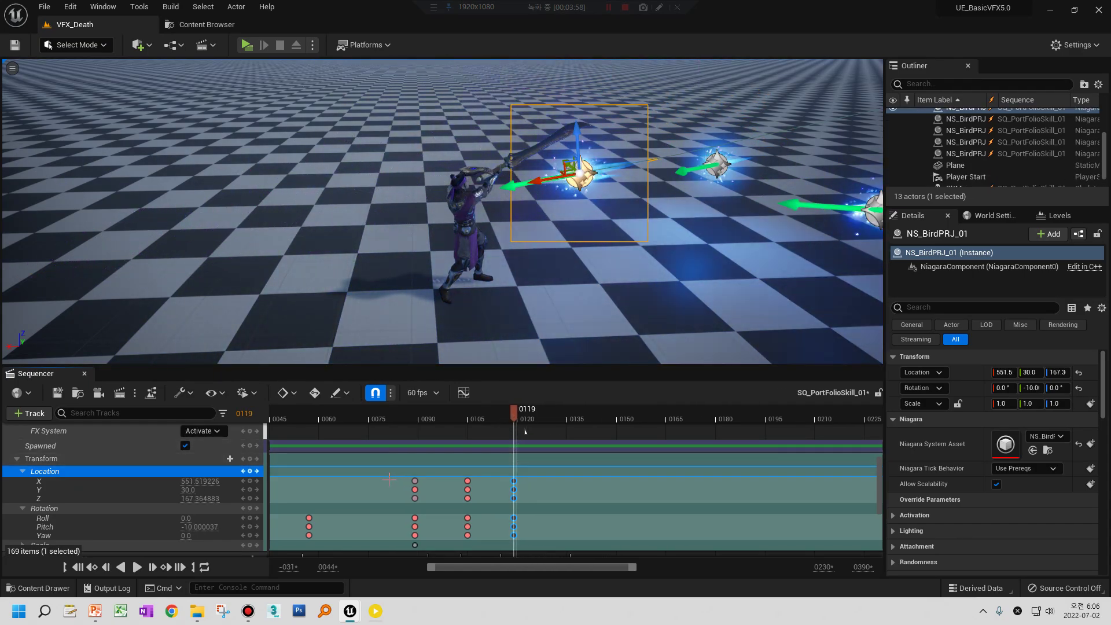
Move NS_BirdPRJ_01's FX System Deactivate key to frame 119 and scrub through the flight to review it.
scroll(176, 489, "up", 1)
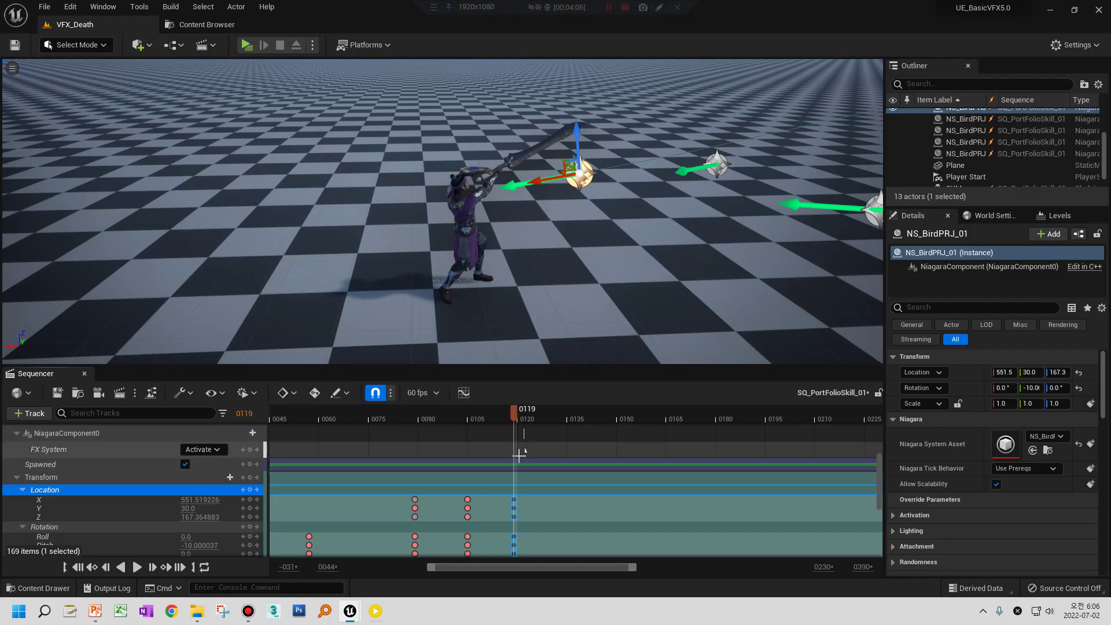
left_click_drag(517, 418, 525, 418)
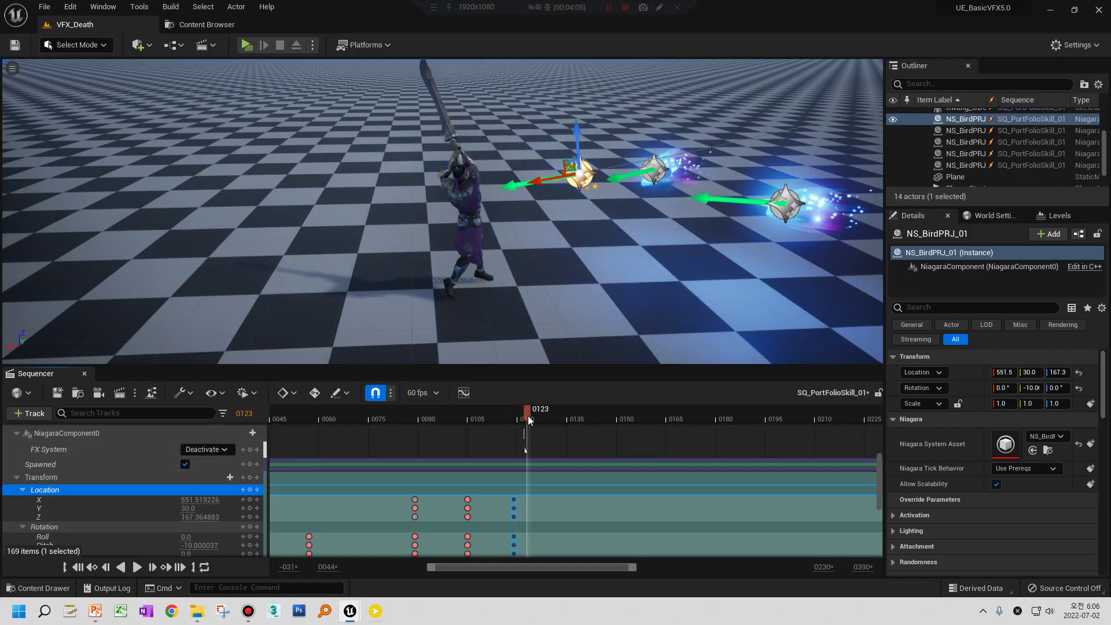
left_click_drag(524, 449, 515, 455)
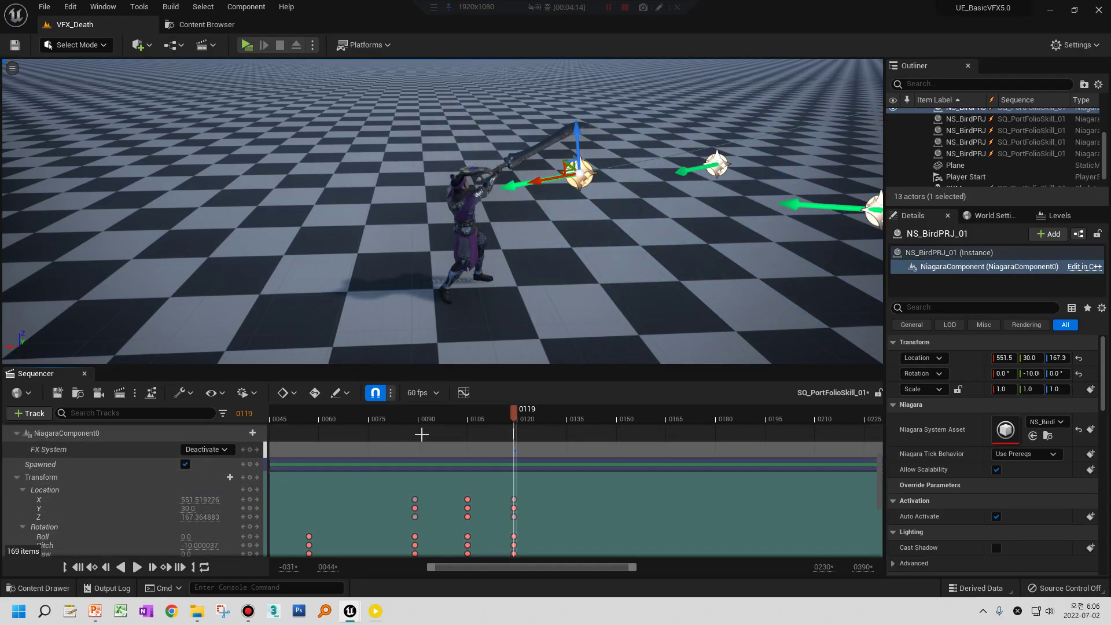
left_click(410, 413)
left_click_drag(446, 416, 525, 425)
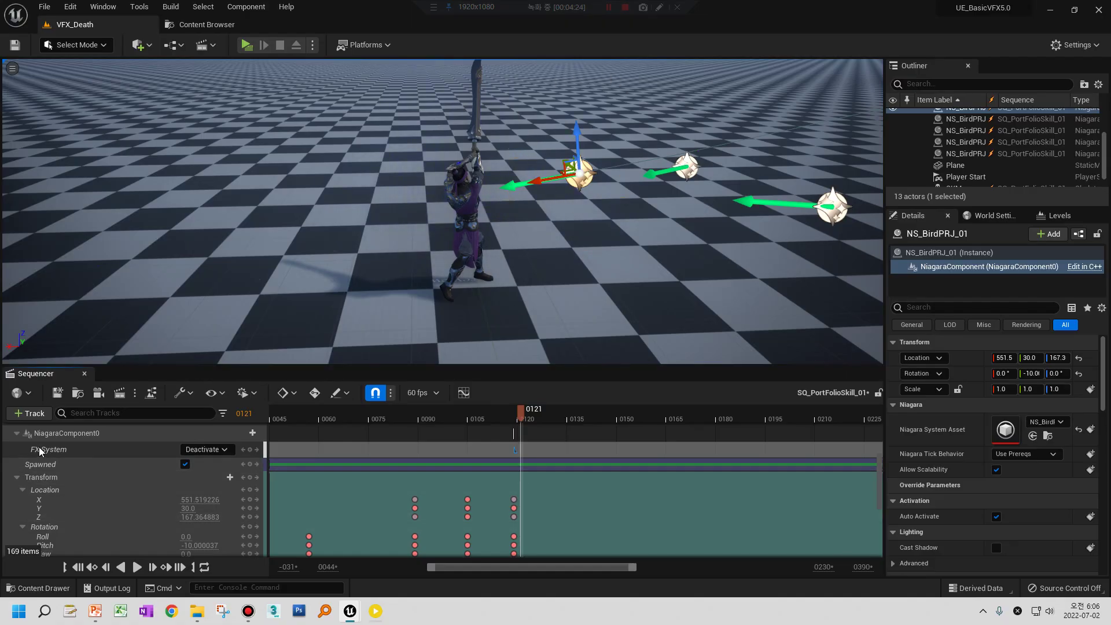
Collapse the NS_BirdPRJ_01 and NS_BirdPRJ_Hit_01 tracks in the sequence.
scroll(21, 470, "down", 1)
left_click(17, 461)
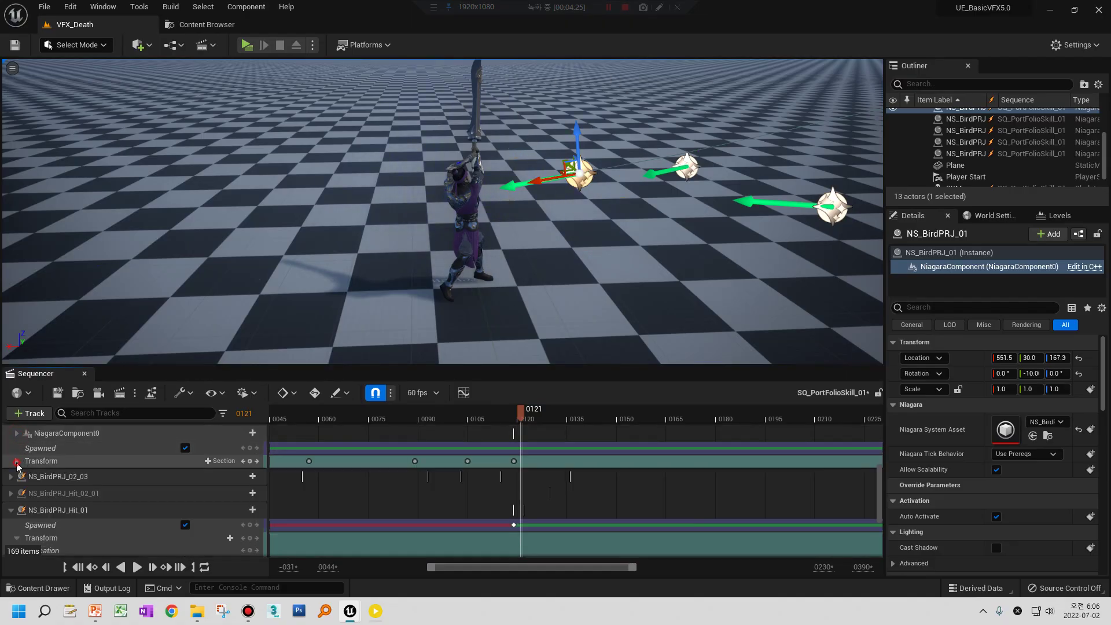
scroll(13, 454, "up", 1)
left_click(11, 436)
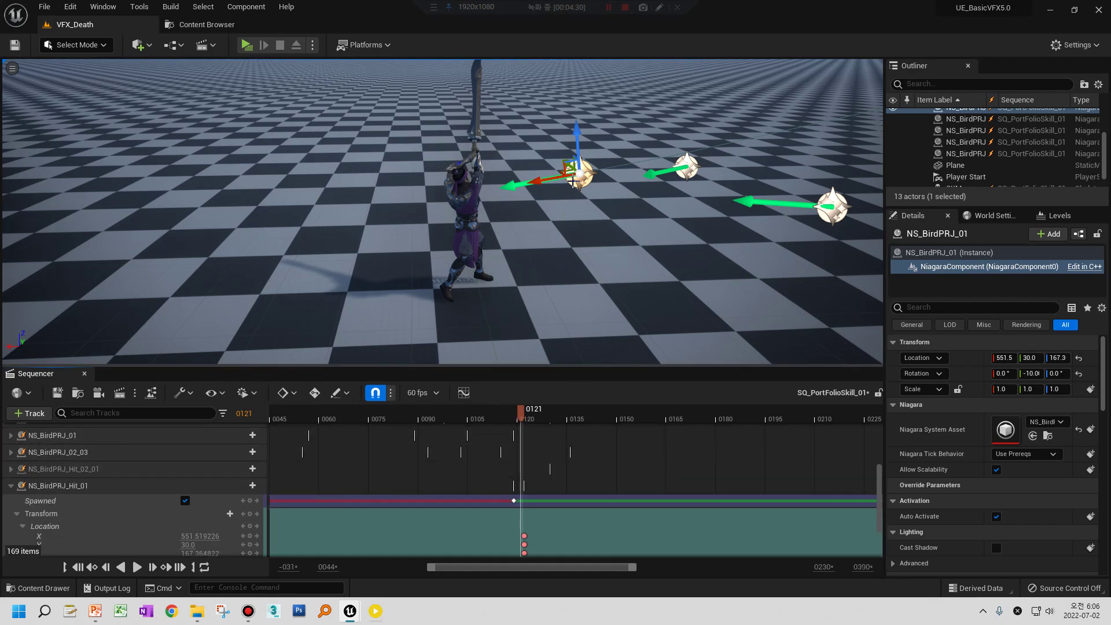
left_click(11, 486)
scroll(14, 490, "up", 1)
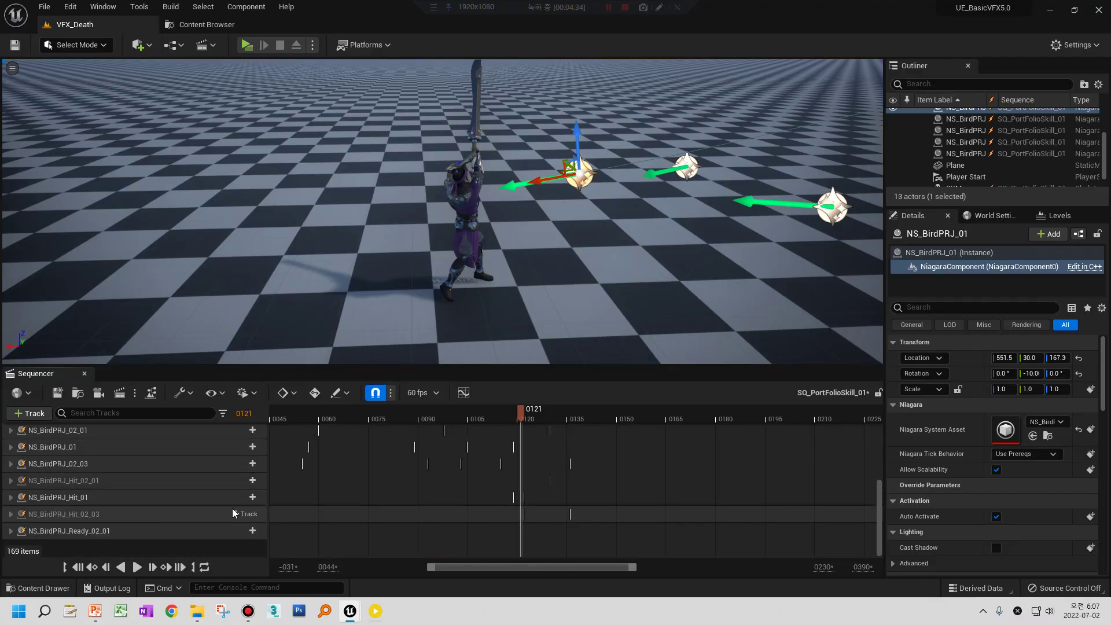
Select and expand NS_BirdPRJ_Hit_01 and view its transform key with the playhead at frame 122.
left_click(149, 499)
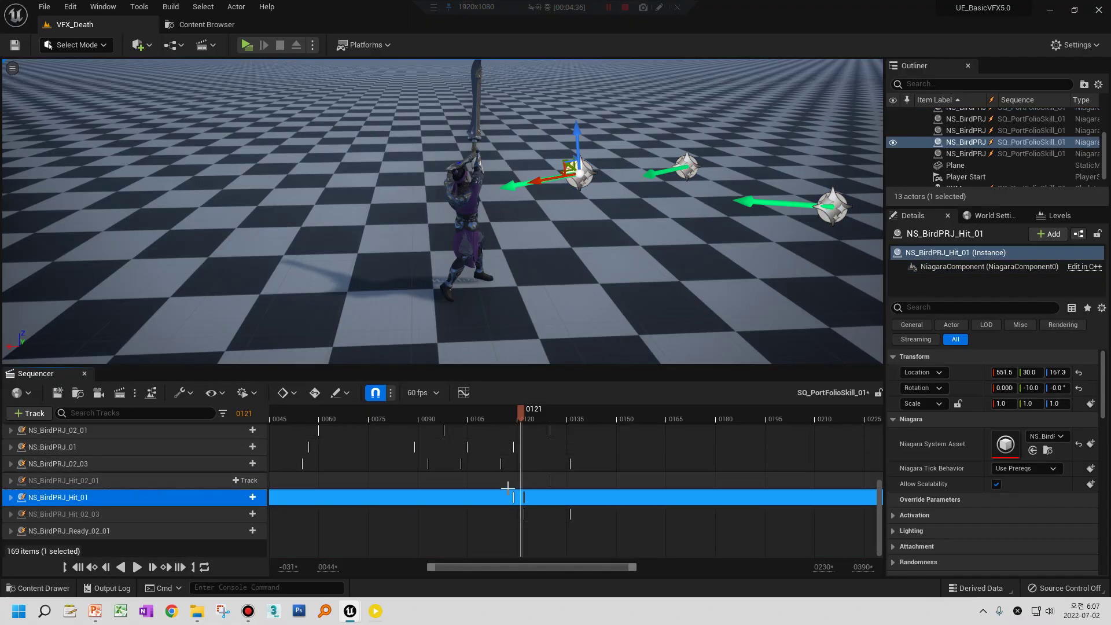
left_click(9, 499)
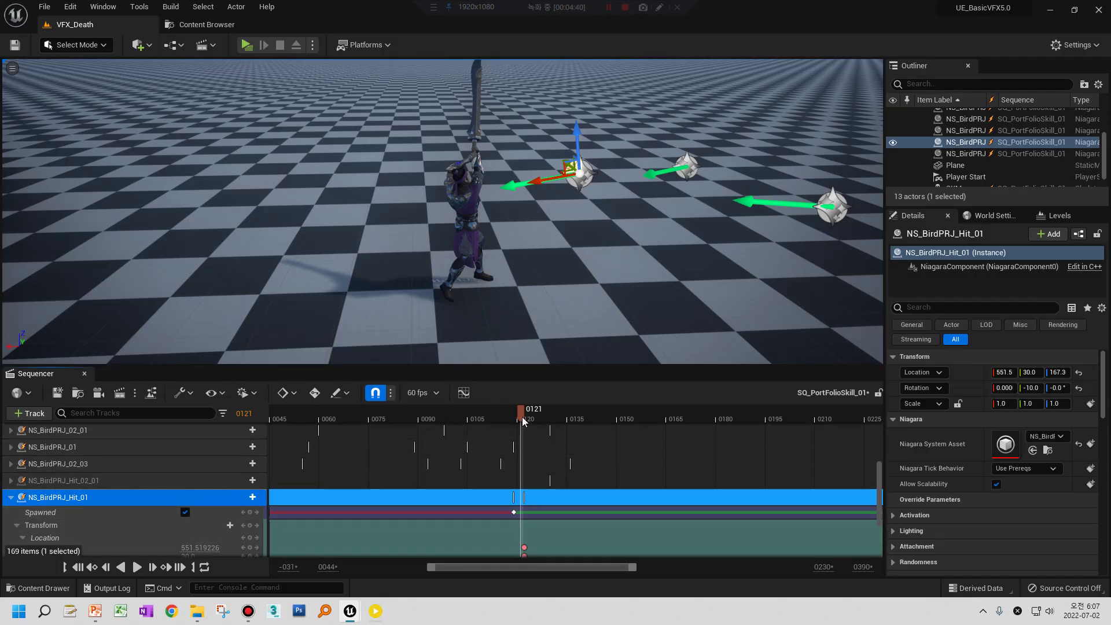
left_click_drag(522, 414, 524, 414)
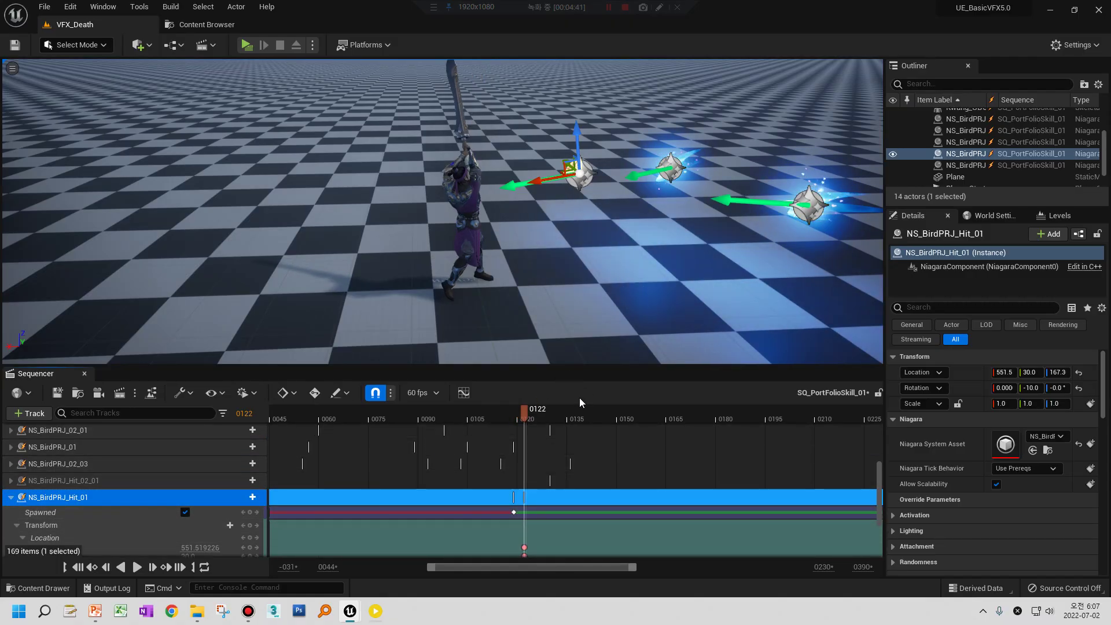
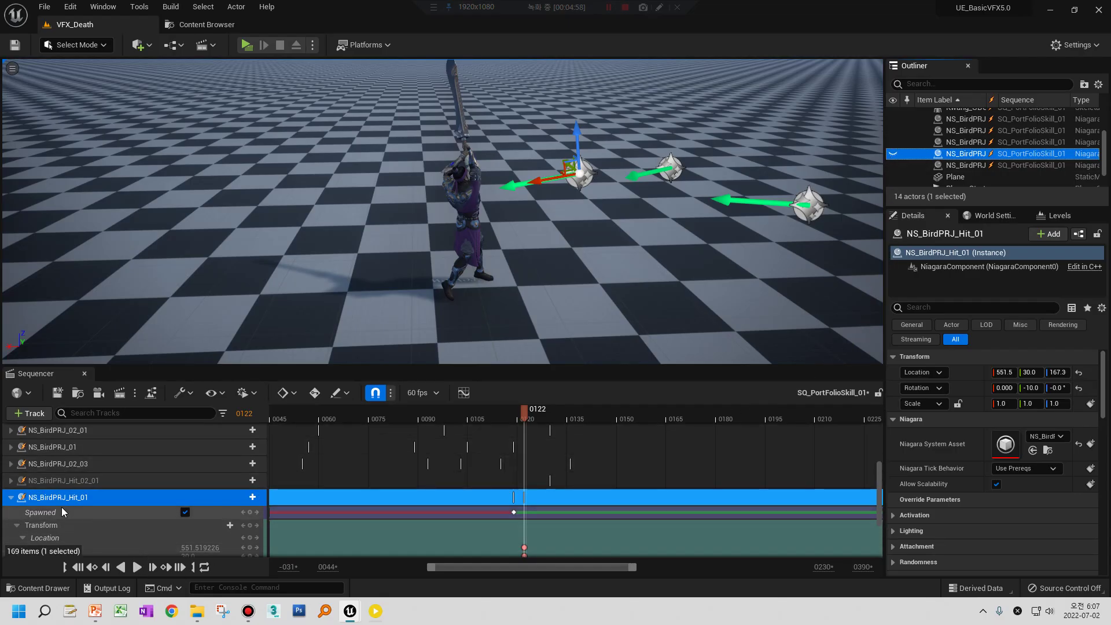
Expand NS_BirdPRJ_01's transform and examine its Spawned keys near the start of the sequence, stepping from frame 0 to 4.
left_click(75, 447)
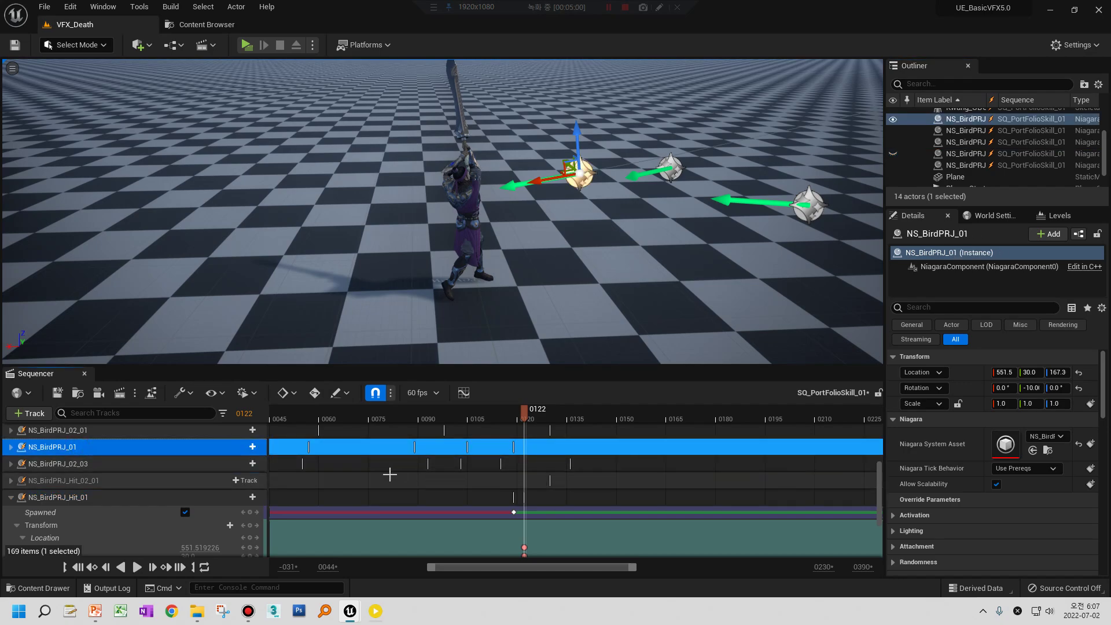
left_click(10, 448)
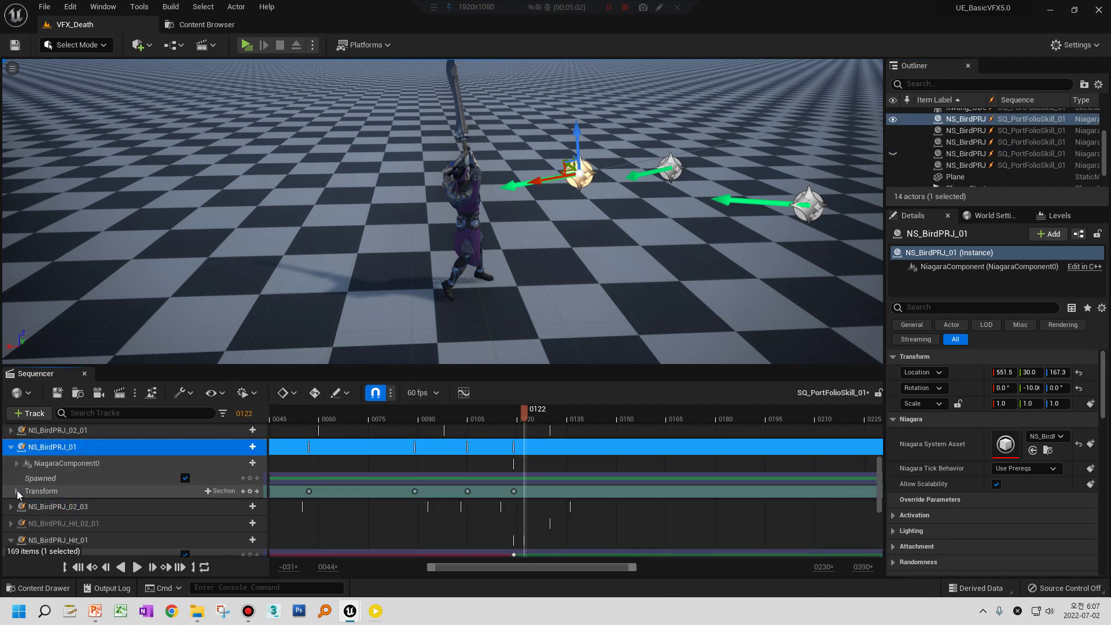
left_click(17, 491)
left_click_drag(557, 569, 470, 573)
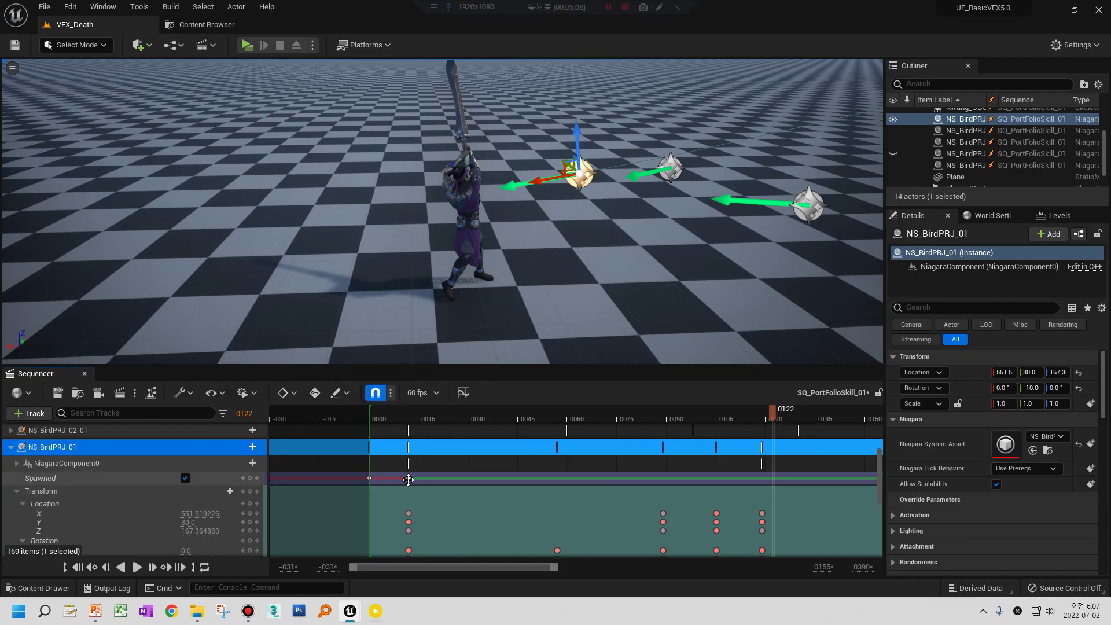
left_click(371, 477)
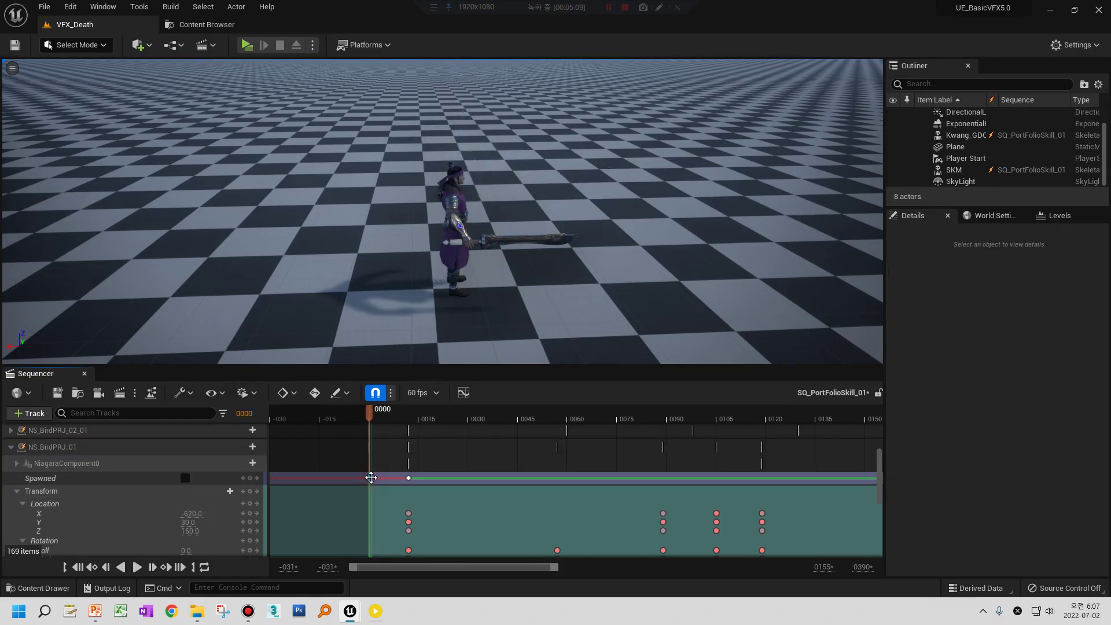
key("Right")
key("Right")
key("Right")
key("Right")
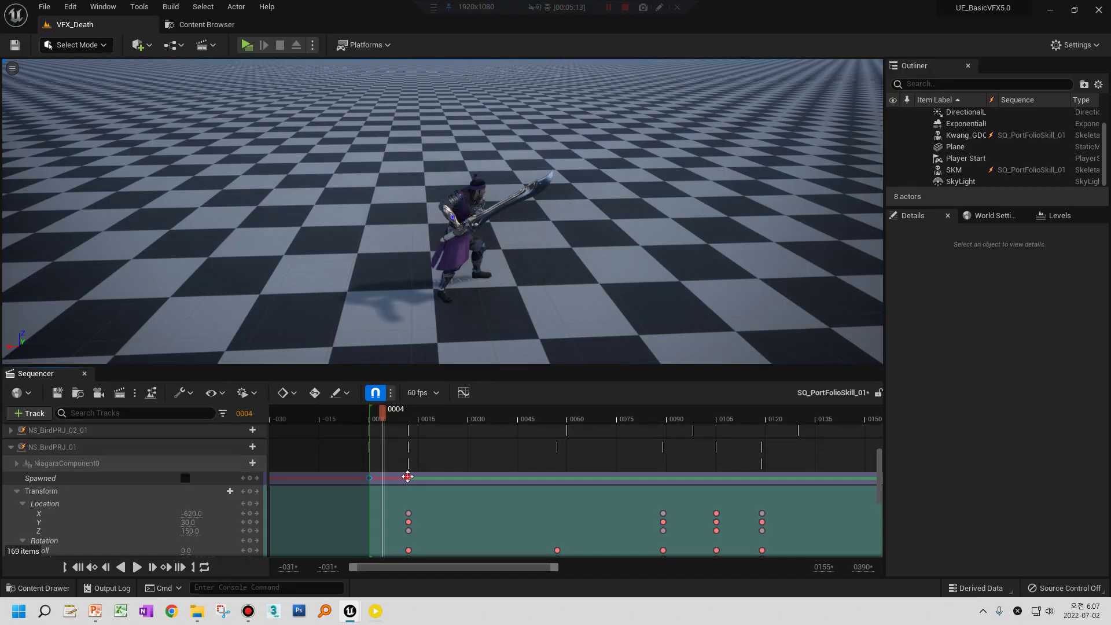
left_click(408, 477)
With NS_BirdPRJ_01 hidden, toggle NS_BirdPRJ_Hit_01's visibility and scrub around frames 120 to 123 to examine its spawn timing.
left_click_drag(460, 568, 530, 567)
left_click(516, 419)
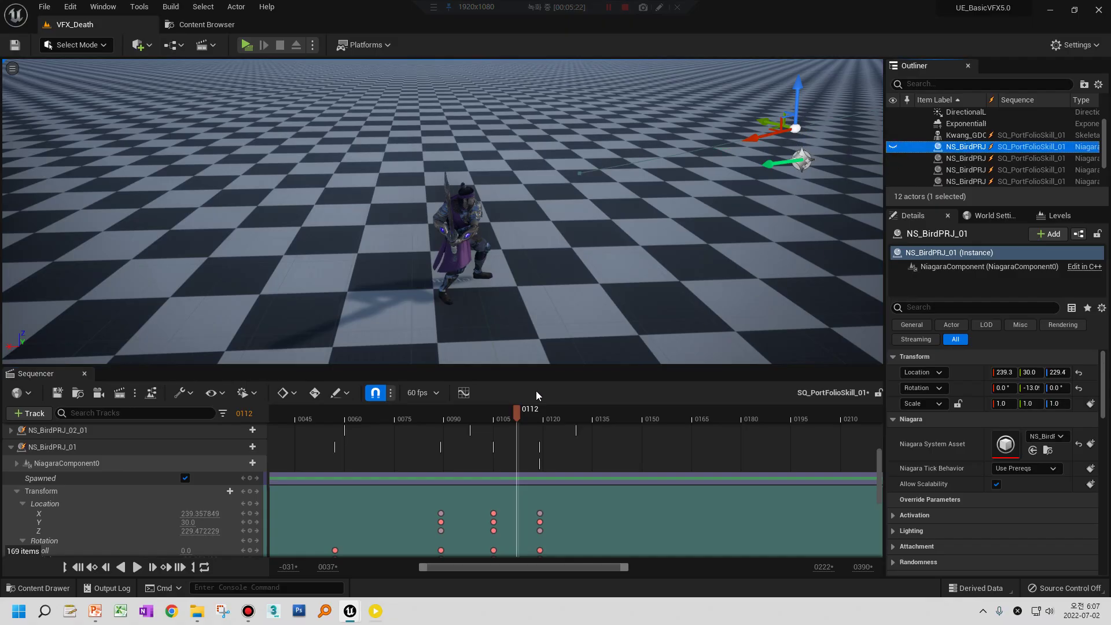
left_click_drag(394, 417, 545, 412)
left_click(579, 173)
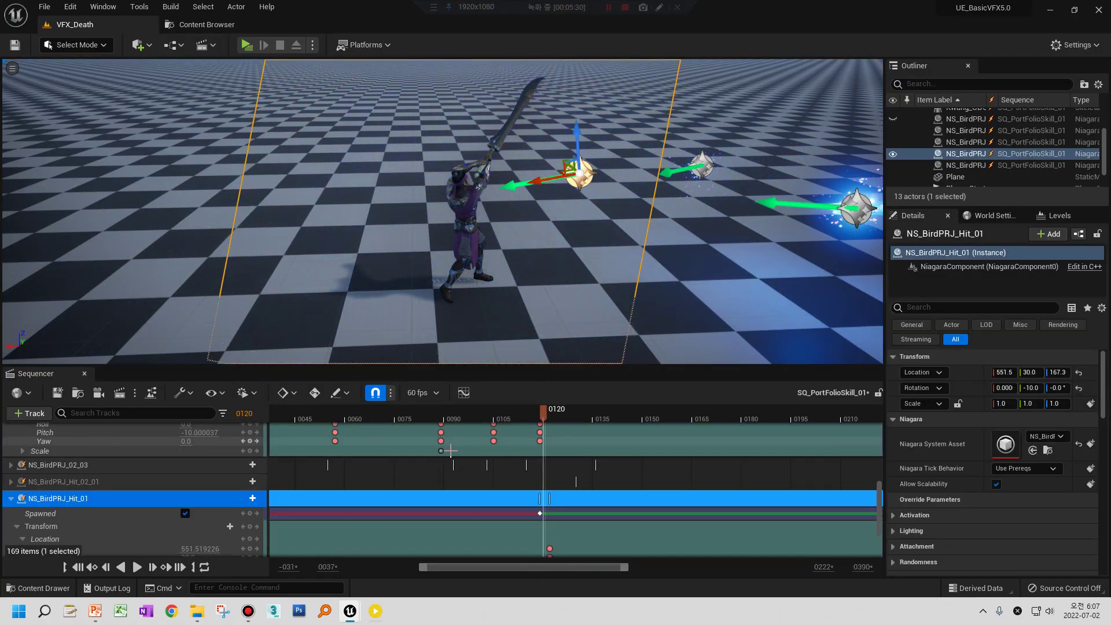
left_click(553, 412)
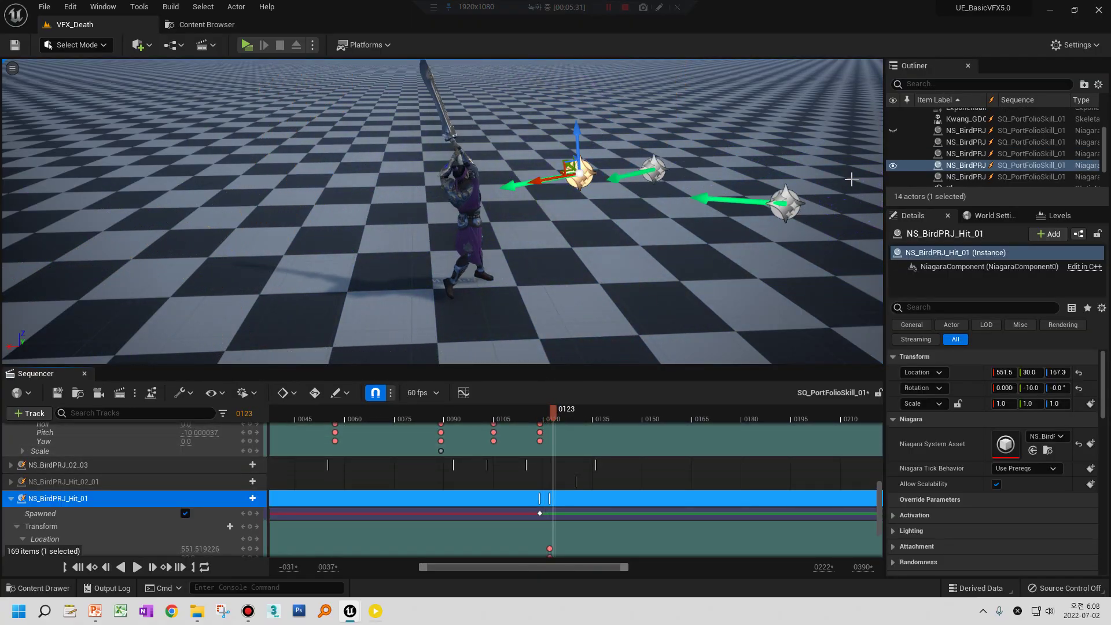
left_click(892, 165)
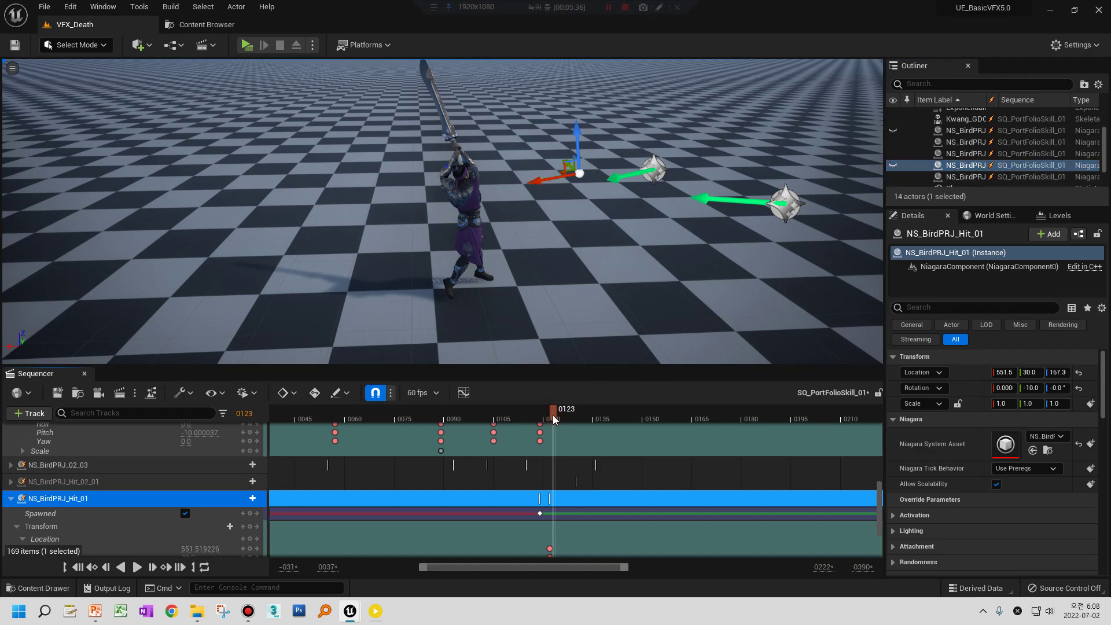
mouse_move(540, 420)
left_mouse_down()
mouse_move(481, 425)
mouse_move(564, 419)
mouse_move(512, 421)
mouse_move(547, 417)
left_mouse_up()
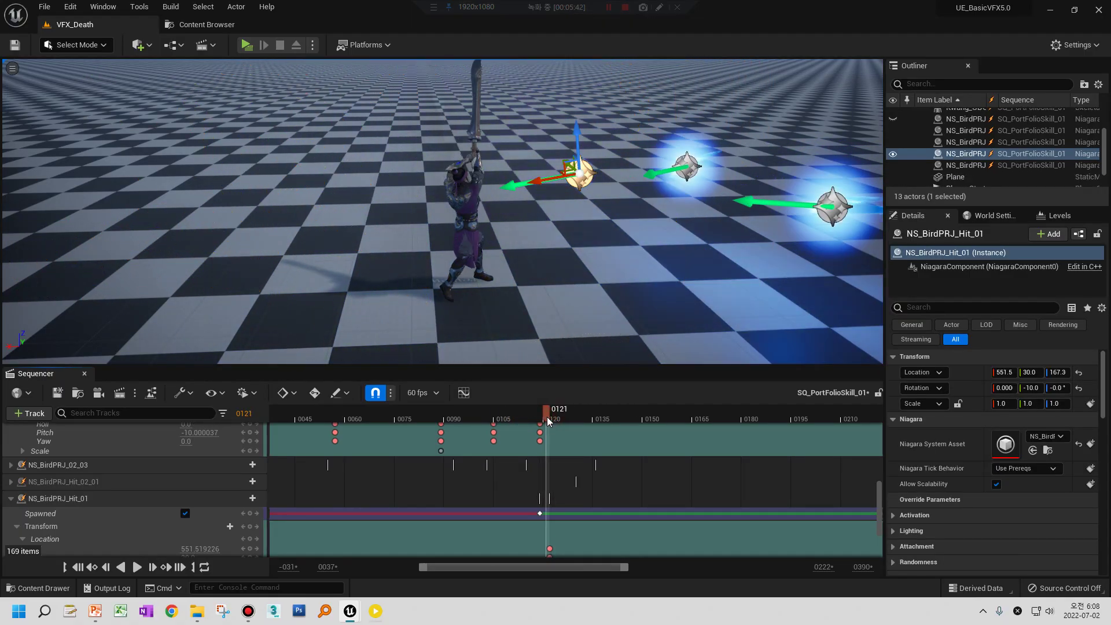
Turn off the Spawned state of NS_BirdPRJ_Hit_01 at frame 119 and scrub forward to frame 132 to check it.
mouse_move(546, 417)
left_mouse_down()
mouse_move(455, 421)
mouse_move(543, 429)
left_mouse_up()
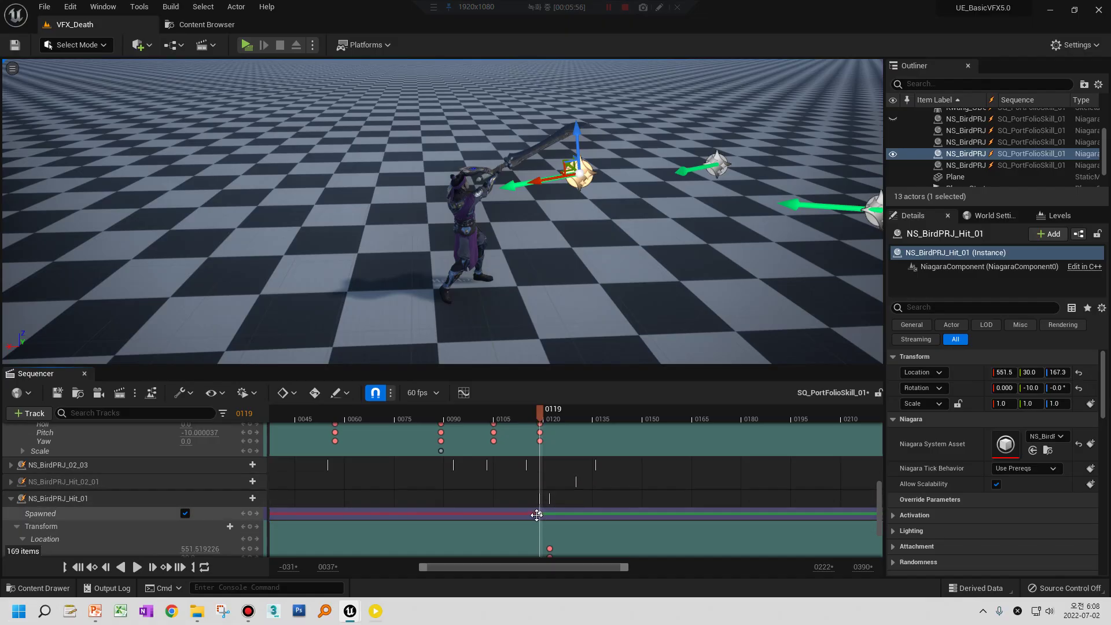
left_click(184, 513)
left_click_drag(539, 412, 584, 430)
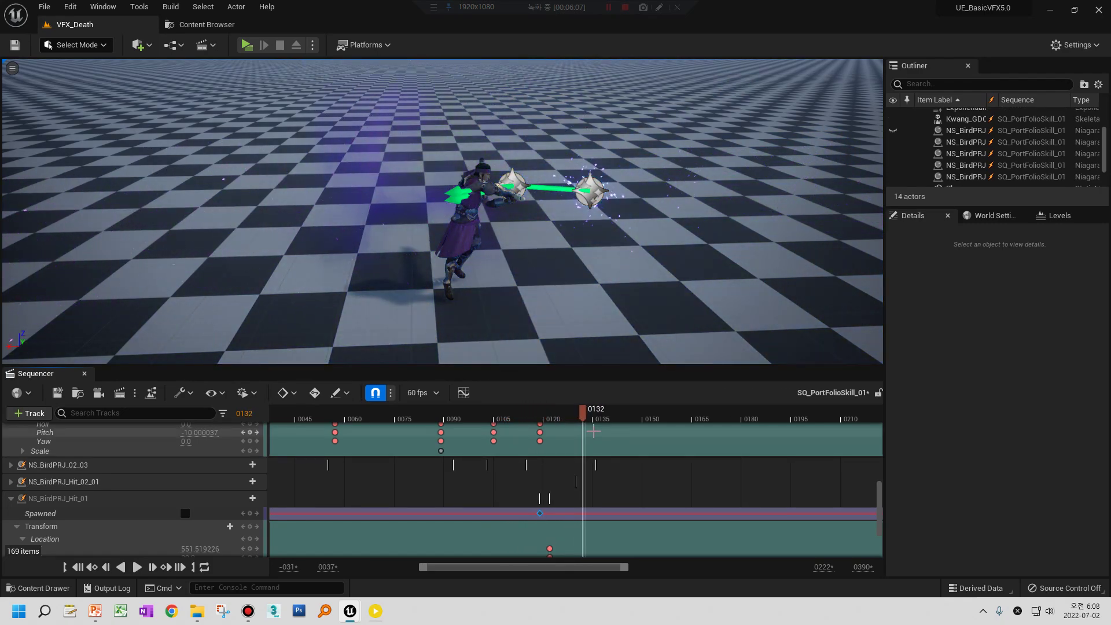
Select the Kwang_GDC character and shorten its first PrimaryAttack animation section, leaving a 2-frame ease-in into PrimaryAttack_D_Slow.
right_click_drag(487, 155, 582, 231)
right_click_drag(520, 231, 477, 223)
left_click_drag(489, 418, 571, 403)
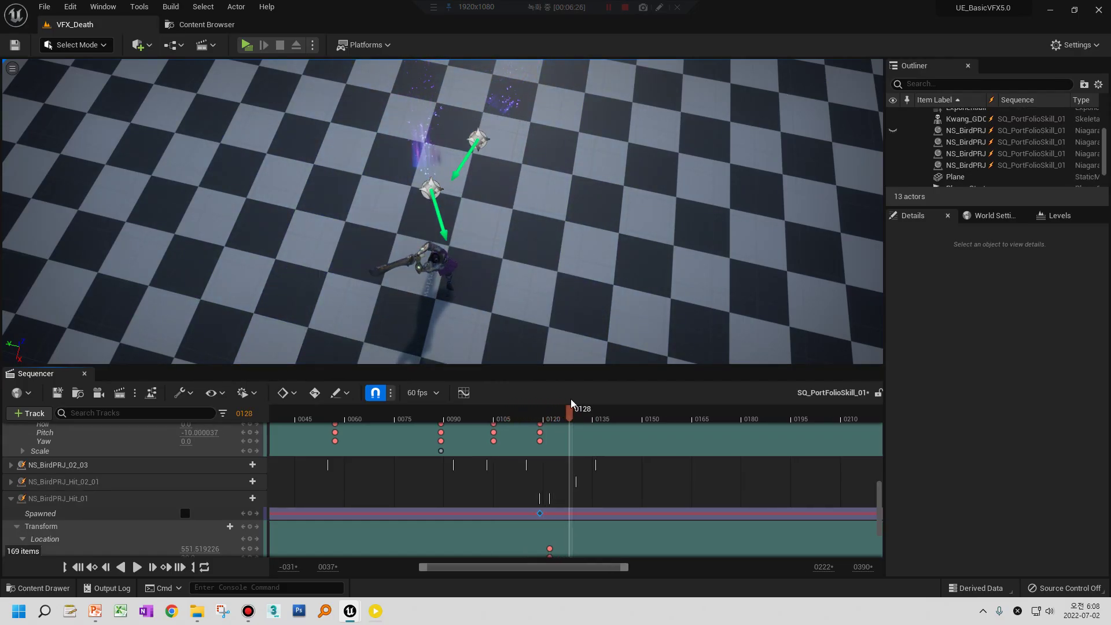
left_click(452, 261)
left_click(438, 266)
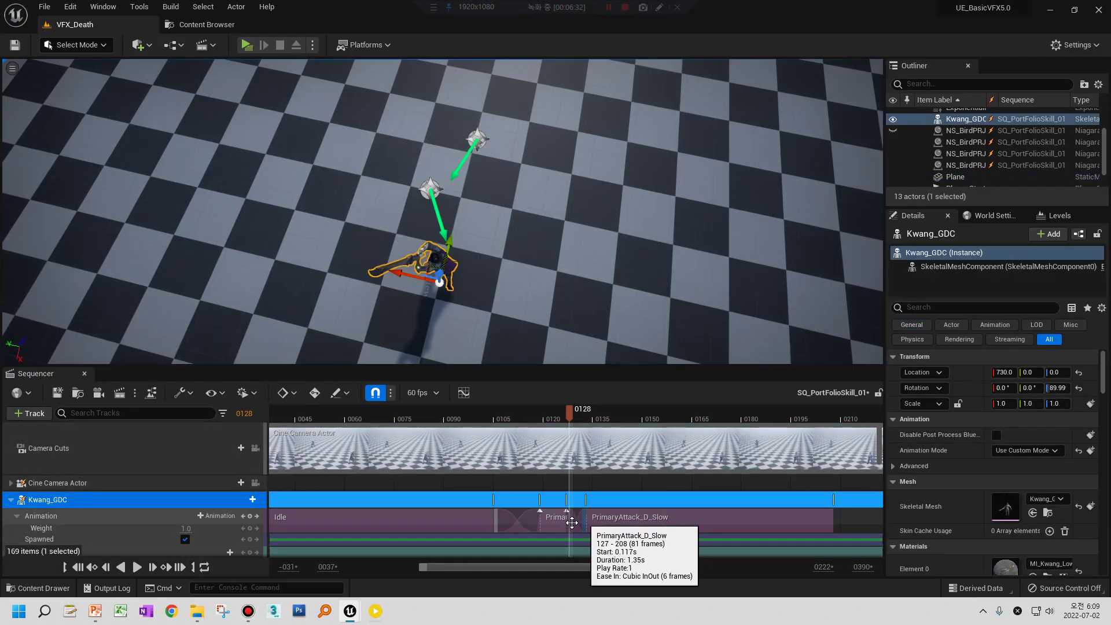
left_click(557, 517)
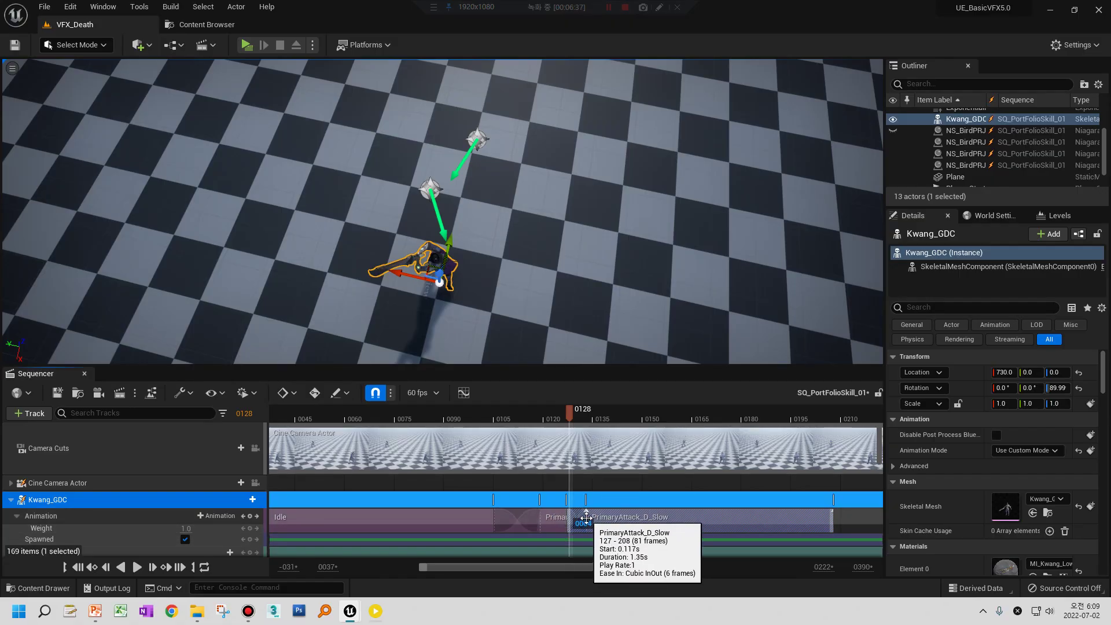
left_click_drag(569, 416, 556, 418)
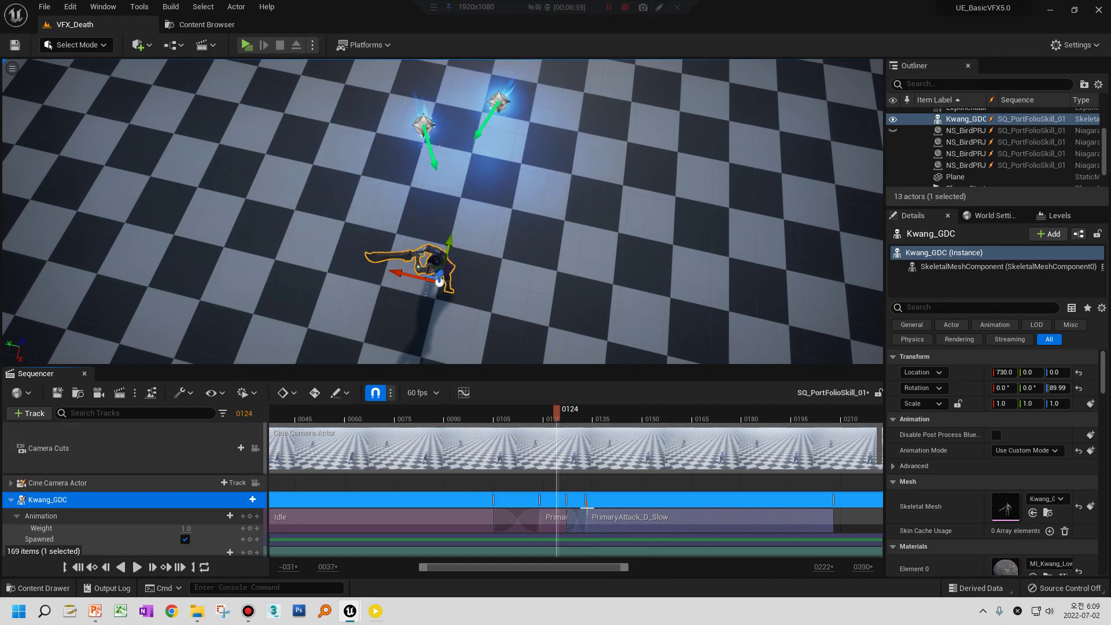
mouse_move(587, 515)
left_mouse_down()
mouse_move(645, 518)
mouse_move(573, 527)
left_mouse_up()
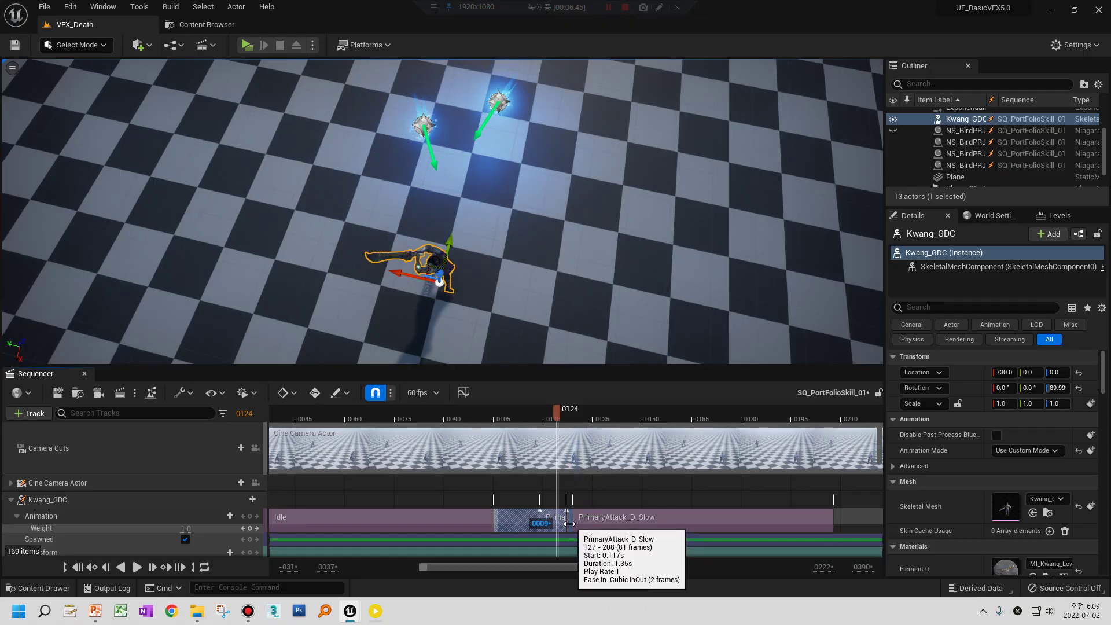
Move Kwang_GDC's PrimaryAttack_D_Slow animation section two frames earlier so it starts at frame 125.
left_click(561, 421)
left_click(603, 516)
left_click_drag(616, 525, 609, 525)
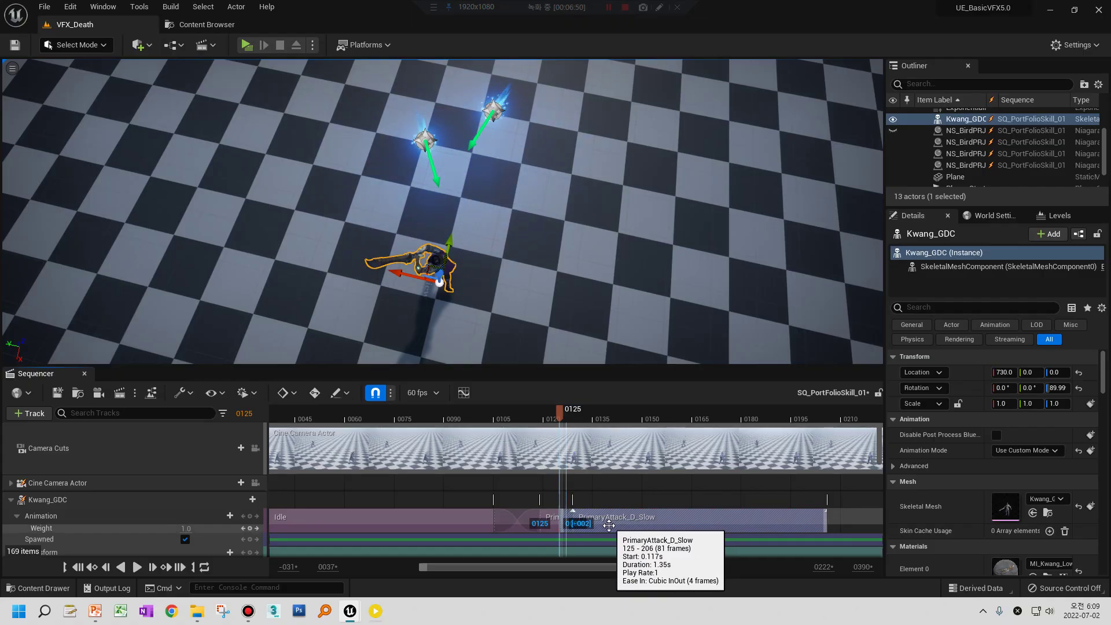
Set the sequence's playback range to frames 93 to 192 and play back the retimed attack.
left_click_drag(560, 417, 385, 433)
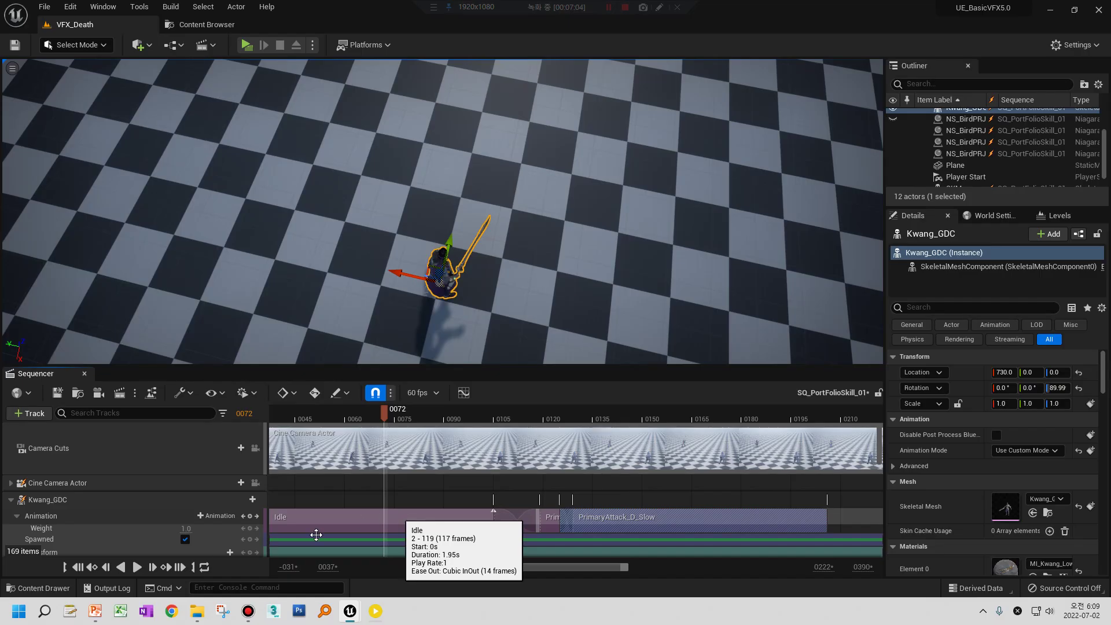
left_click(139, 567)
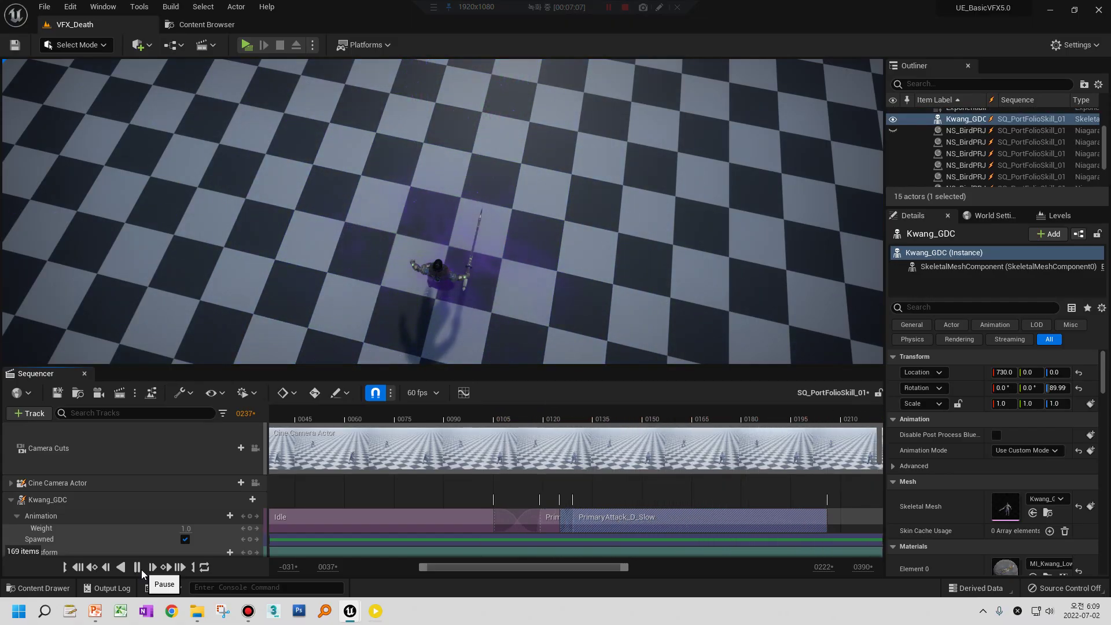
left_click(141, 569)
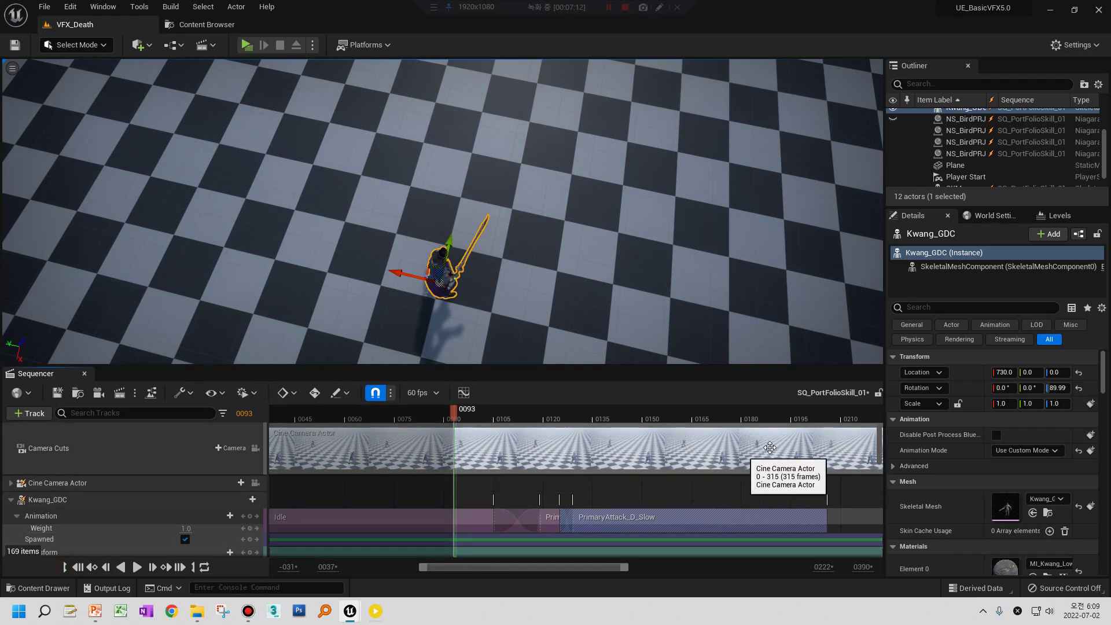
left_click(781, 411)
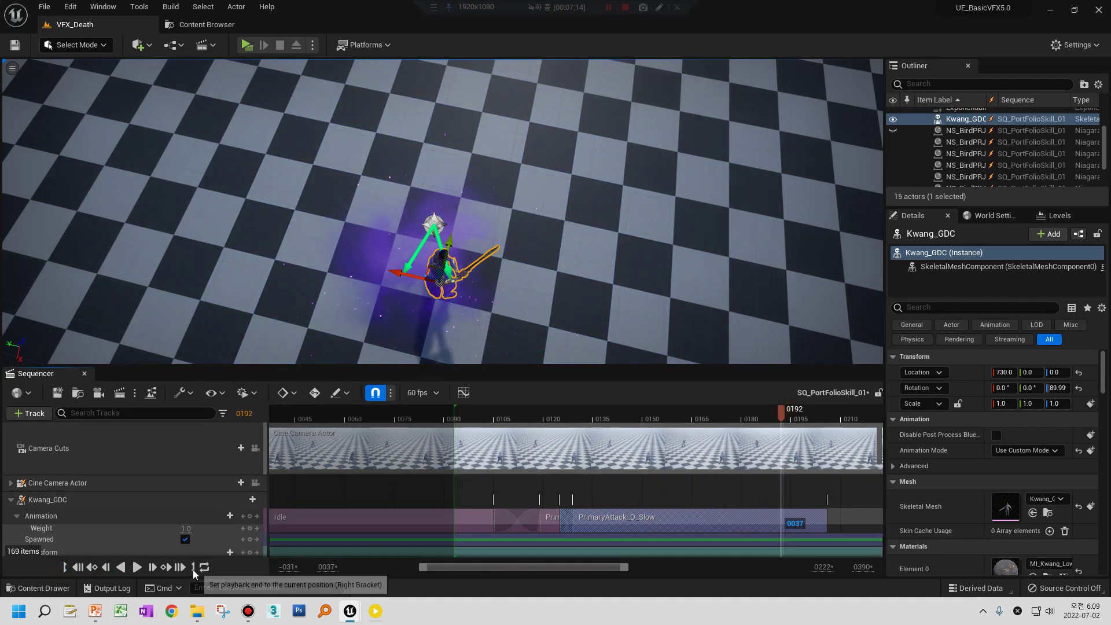
left_click(193, 567)
left_click(138, 568)
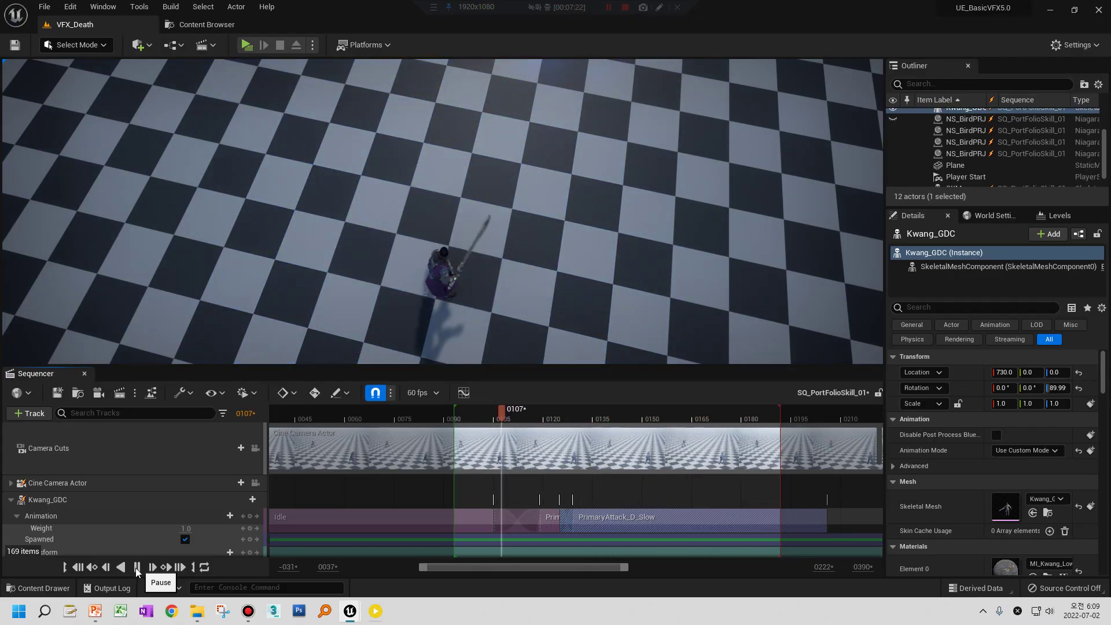
left_click(136, 570)
Select NS_BirdPRJ_02_01, expand its transform's location channels and examine its end keys against the sword swing around frames 128 to 131.
left_click(554, 418)
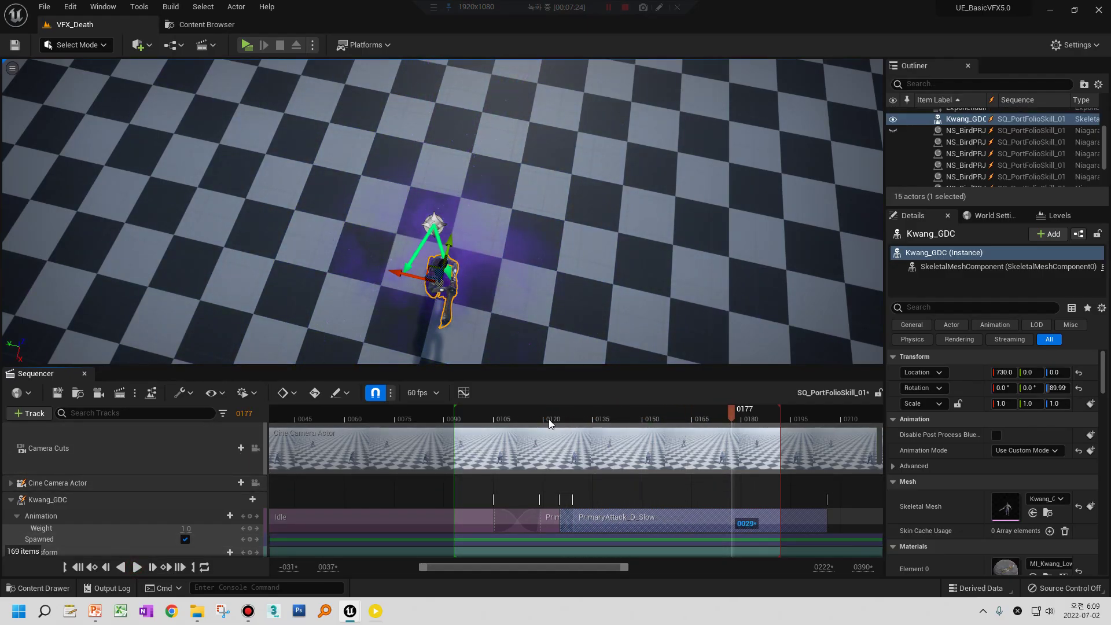
left_click_drag(556, 421, 569, 478)
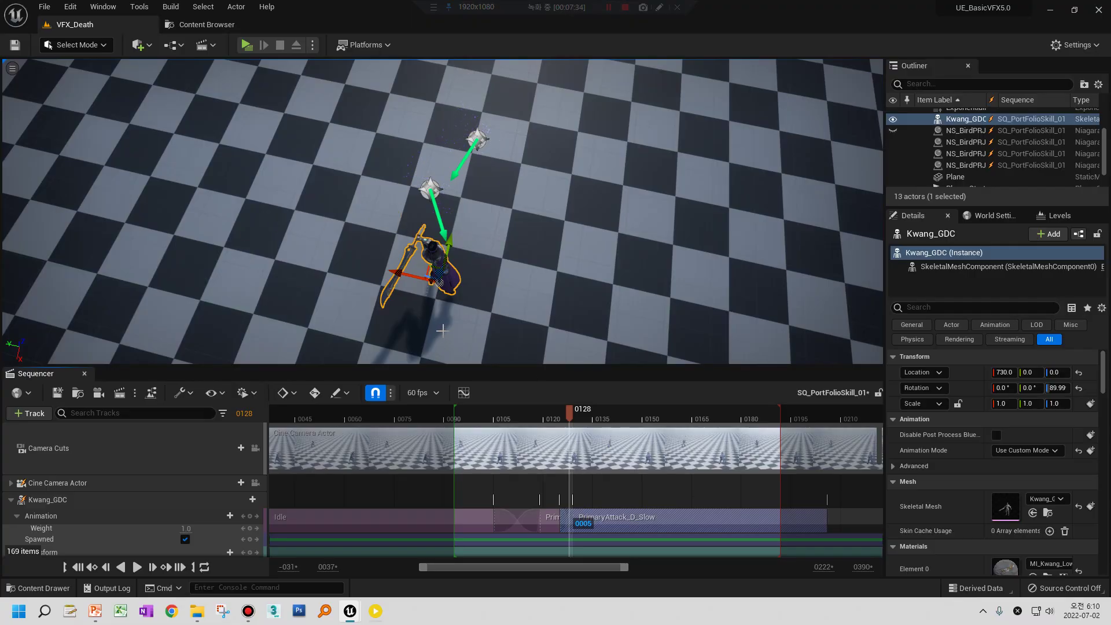
left_click(431, 189)
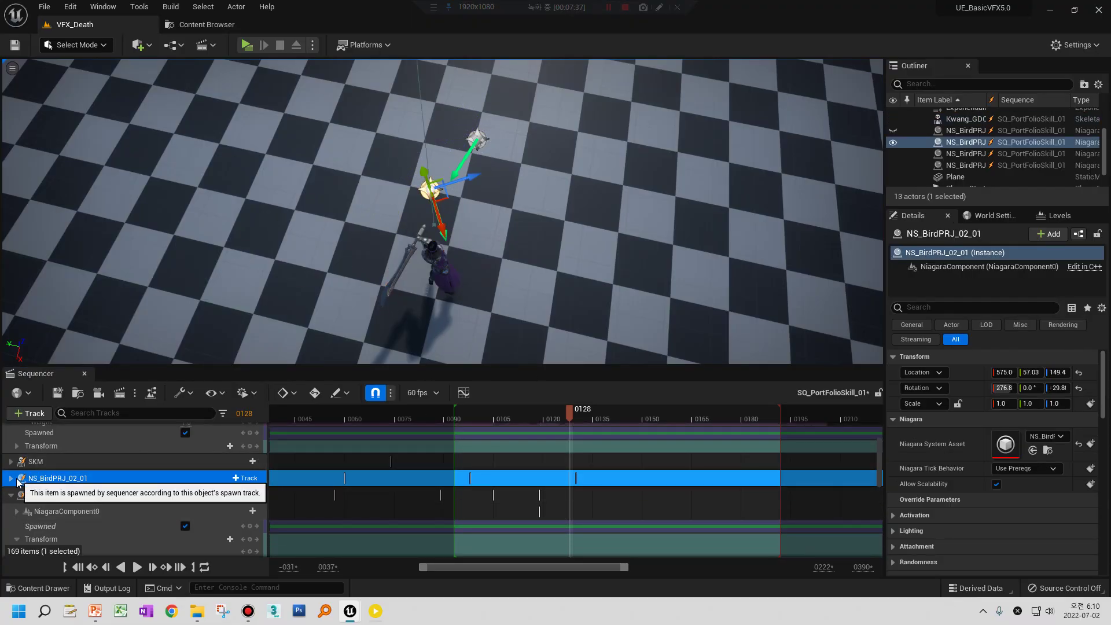
left_click(11, 478)
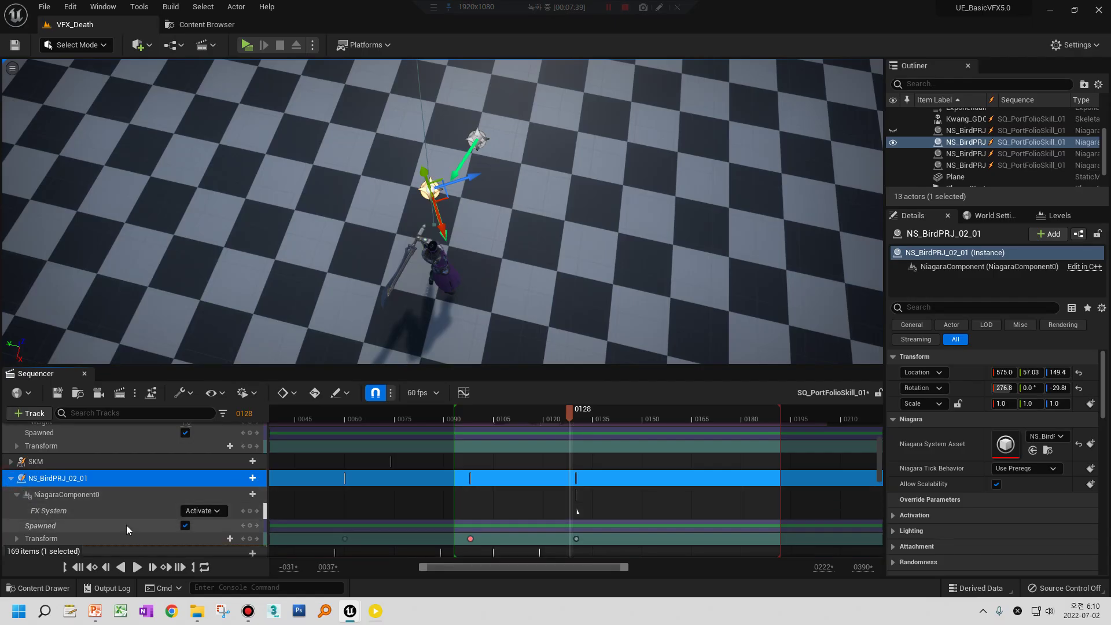
scroll(148, 522, "down", 1)
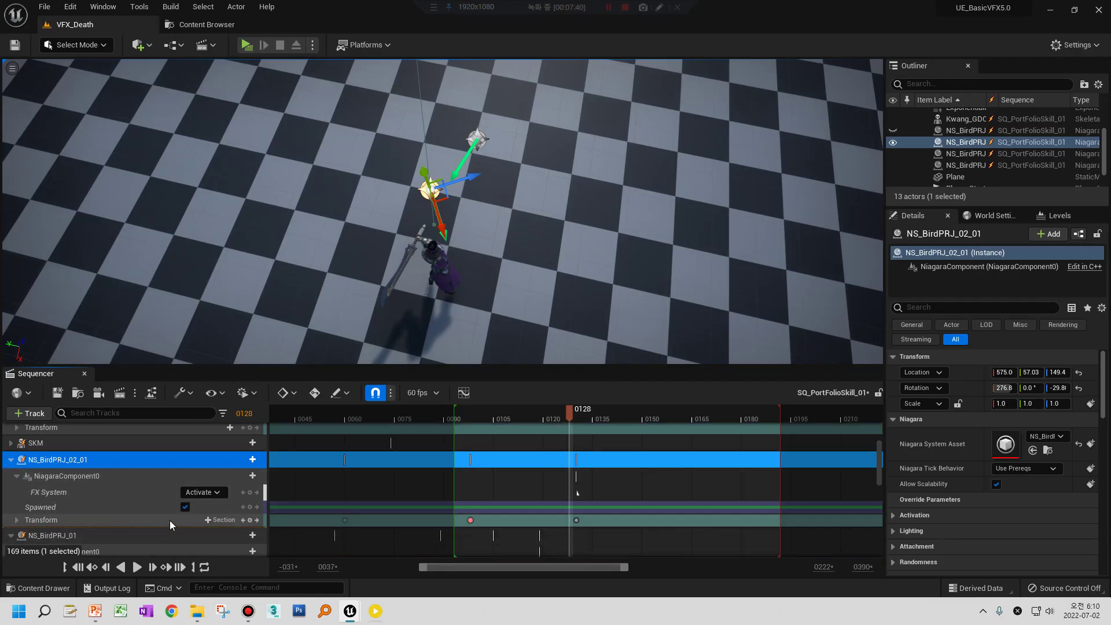
left_click(16, 520)
scroll(61, 519, "down", 1)
left_click(61, 518)
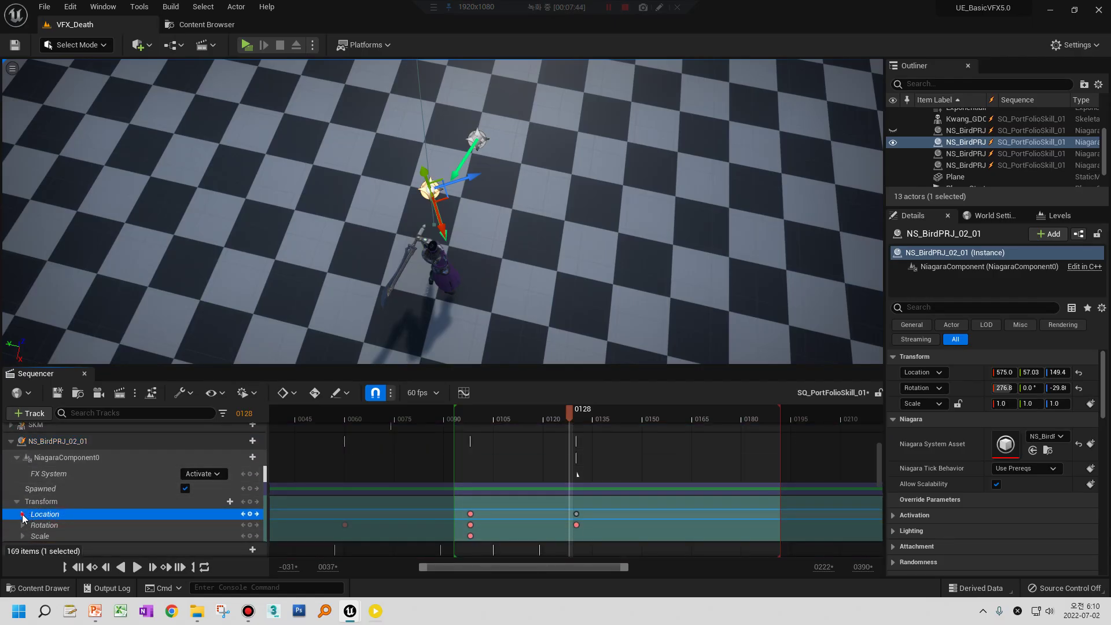
left_click(23, 514)
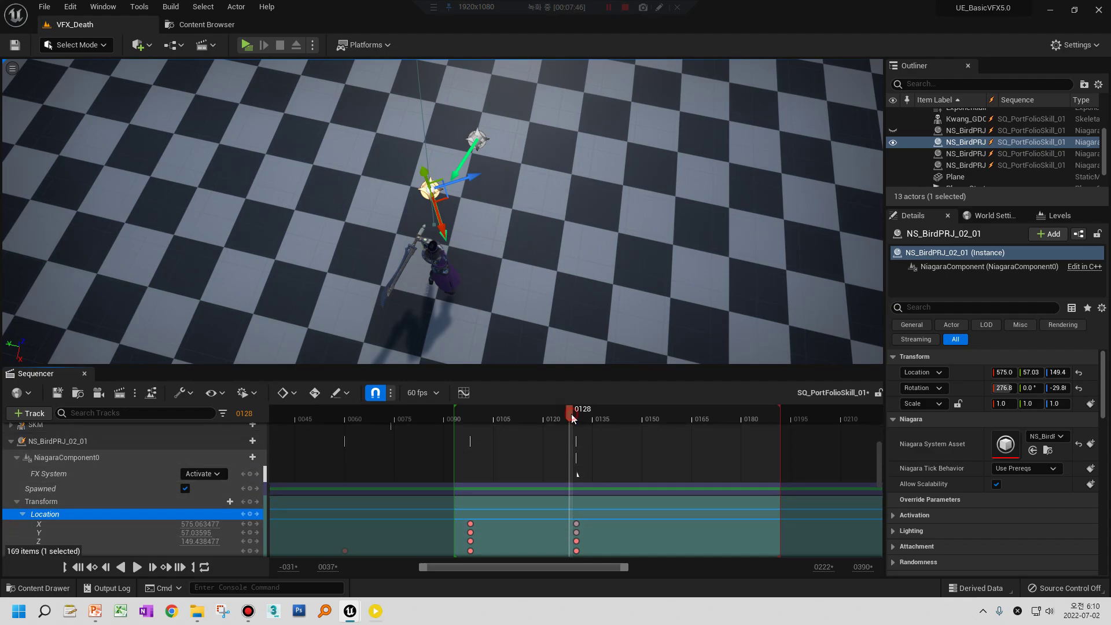
left_click_drag(572, 417, 577, 417)
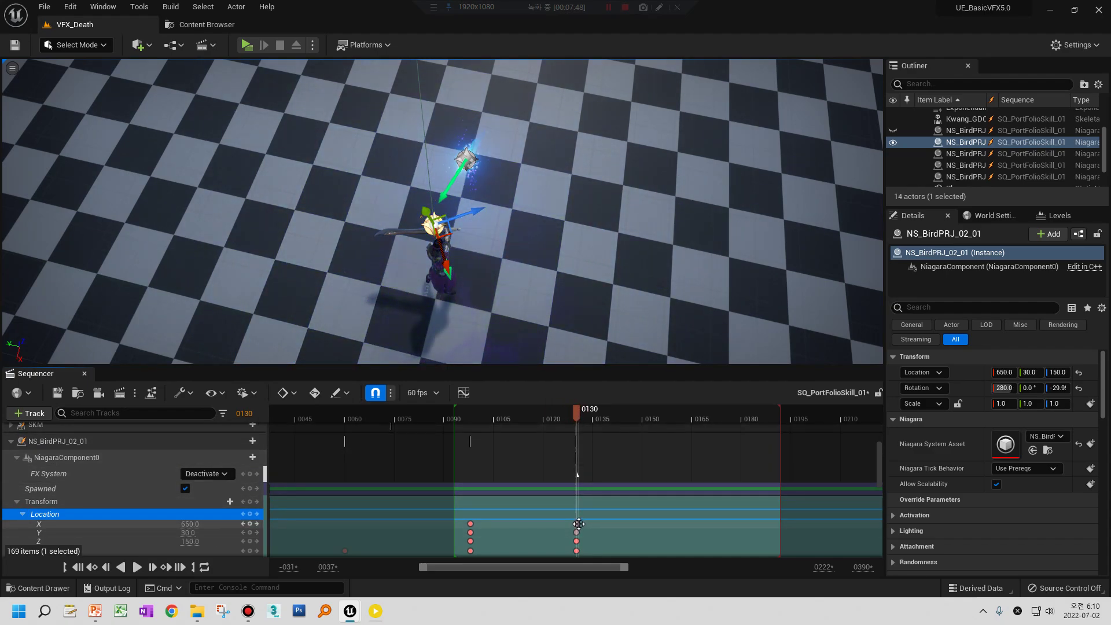
mouse_move(569, 415)
left_mouse_down()
mouse_move(589, 419)
mouse_move(580, 418)
left_mouse_up()
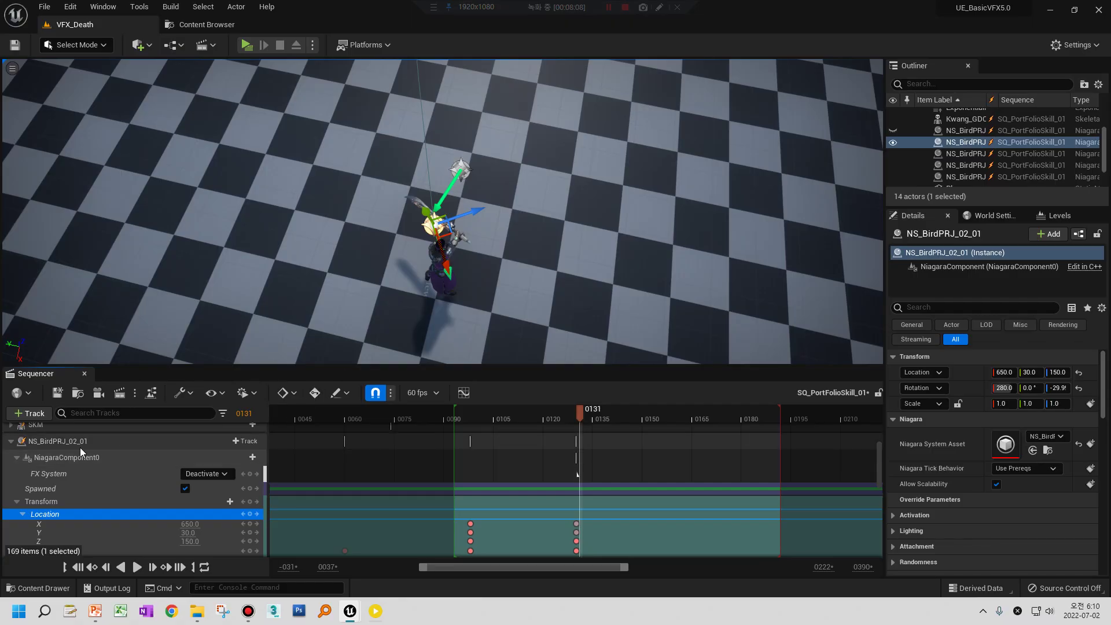
Rename the NS_BirdPRJ_02_01 track as NS_BirdPRJ_02.
left_click(60, 446)
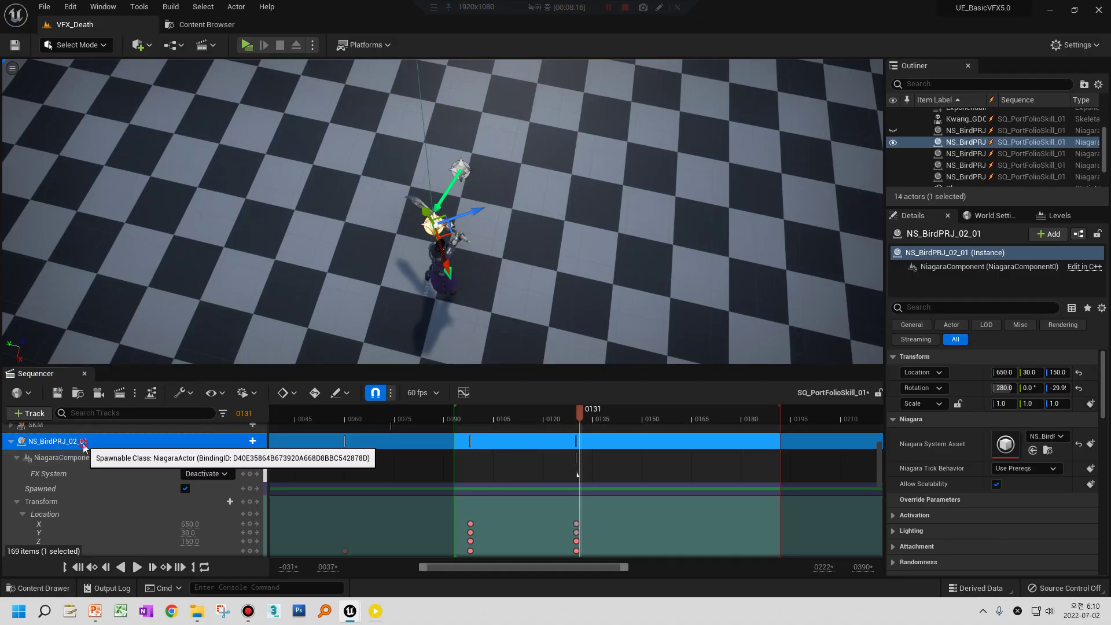
double_click(80, 444)
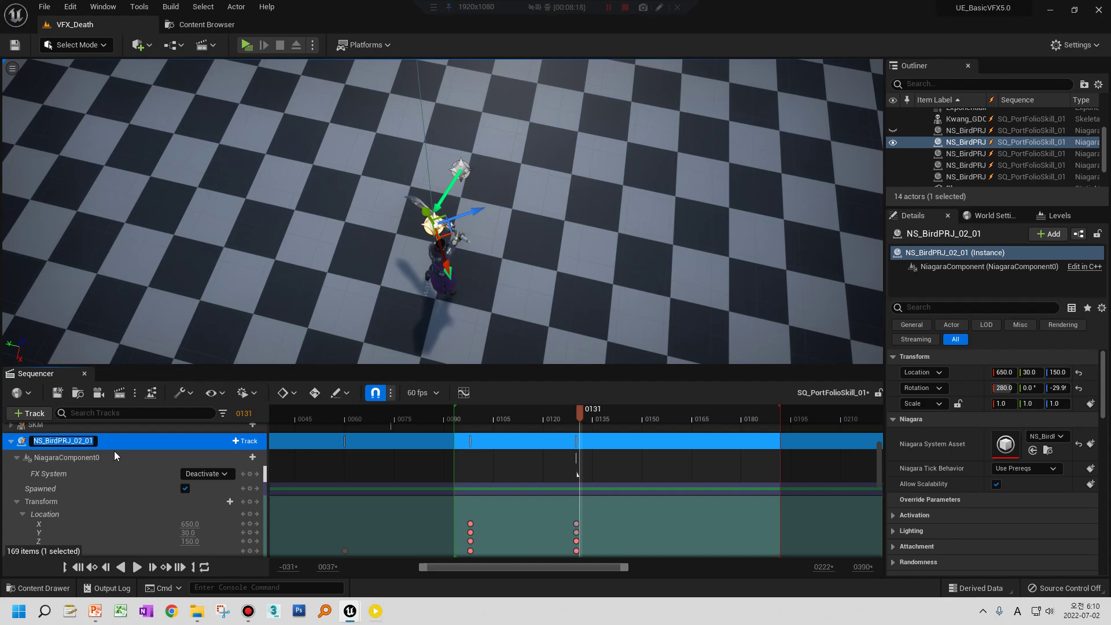
key("End")
key("BackSpace")
key("BackSpace")
key("BackSpace")
key("Return")
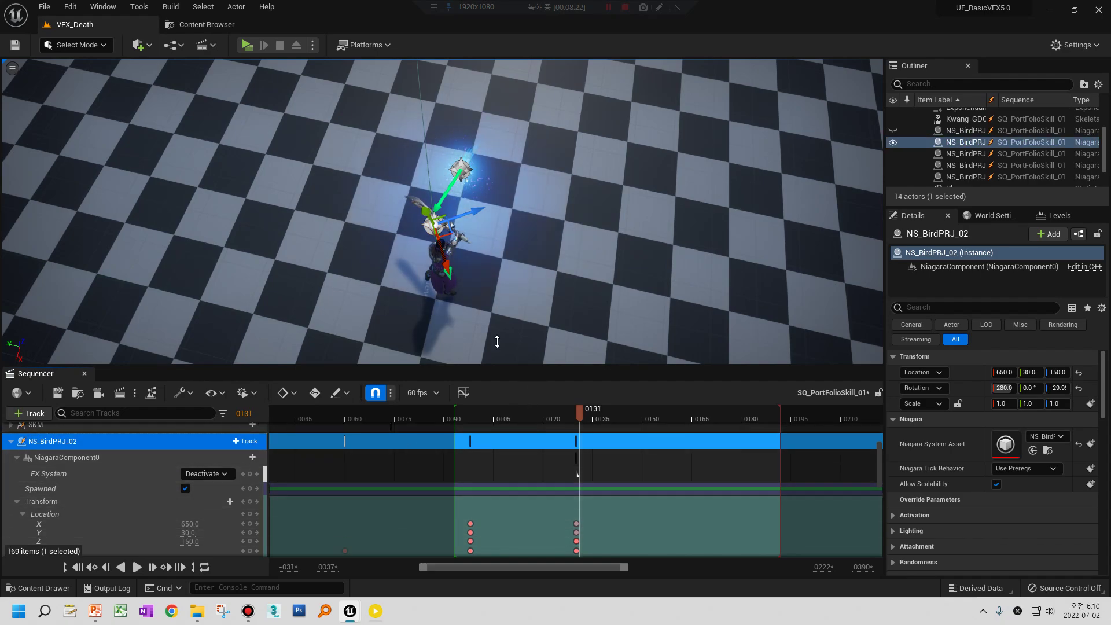
Reposition NS_BirdPRJ_02 to about X 580.7, Y 70, Z 150 at frame 131 and key its full location there.
left_click(577, 523)
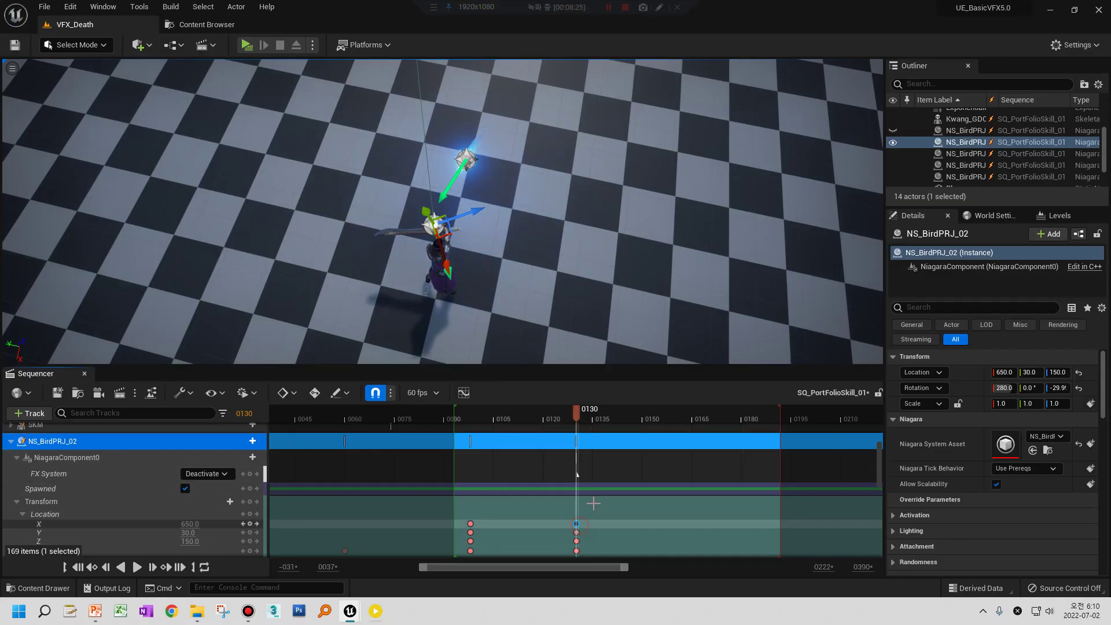
left_click(579, 417)
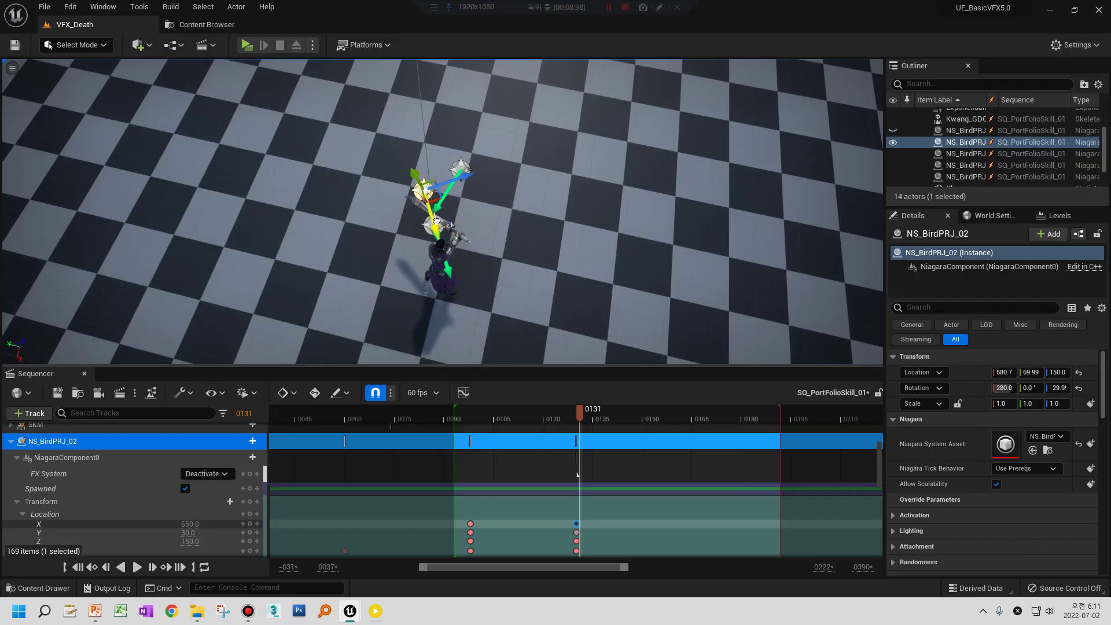
left_click(253, 524)
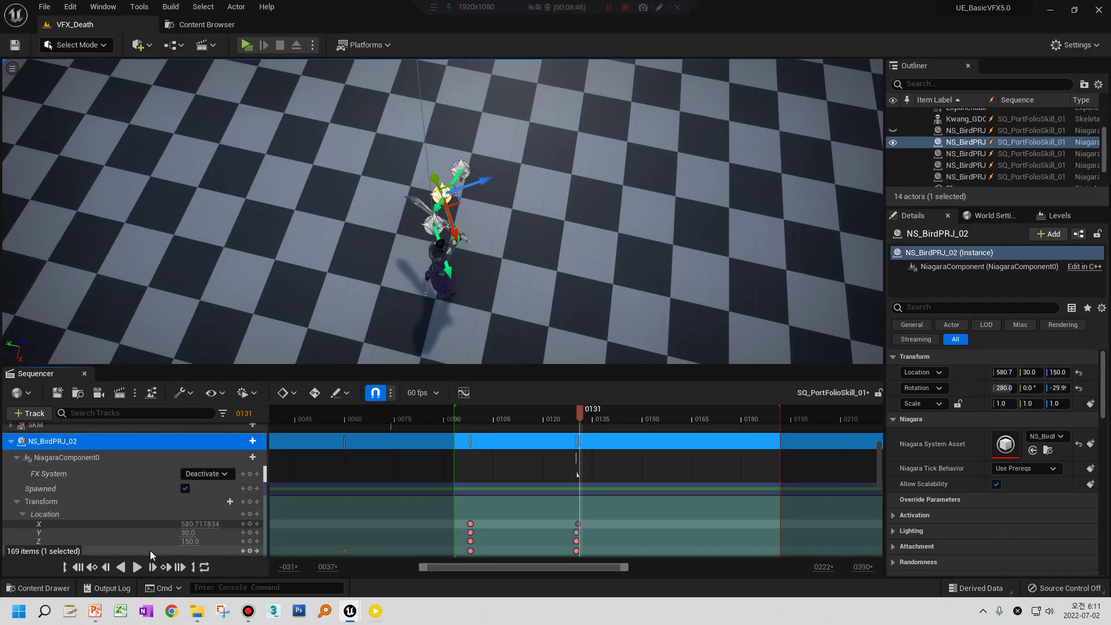
scroll(99, 514, "down", 2)
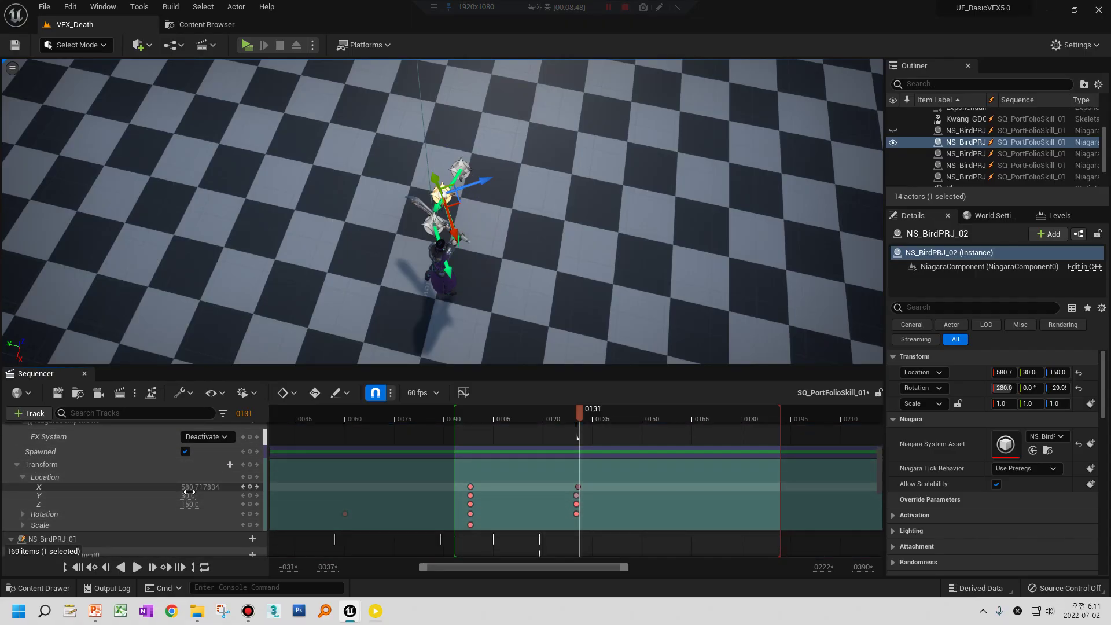
key("ctrl+z")
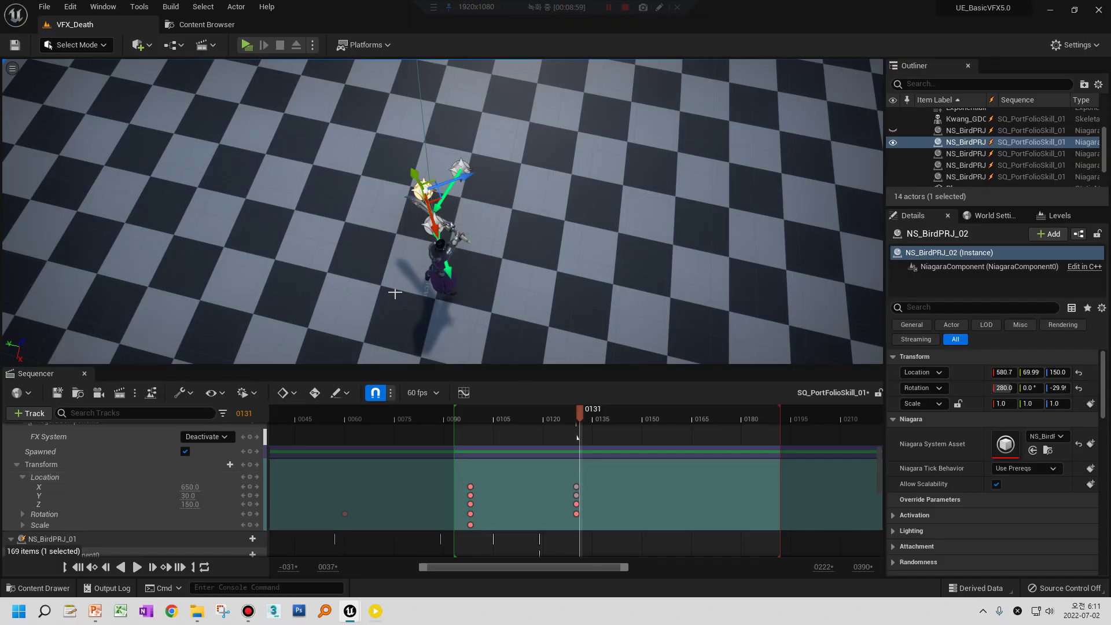
left_click(250, 476)
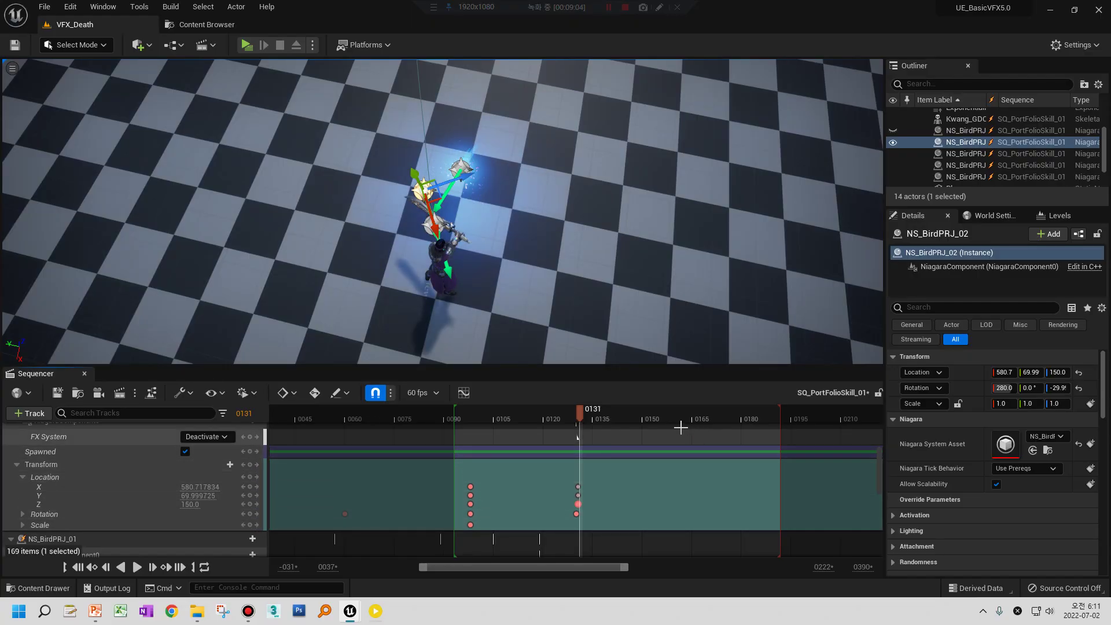
Move NS_BirdPRJ_02's FX System Deactivate key to frame 131 and delete its old X, Y and Z location keys at frame 130.
left_click_drag(431, 571, 534, 570)
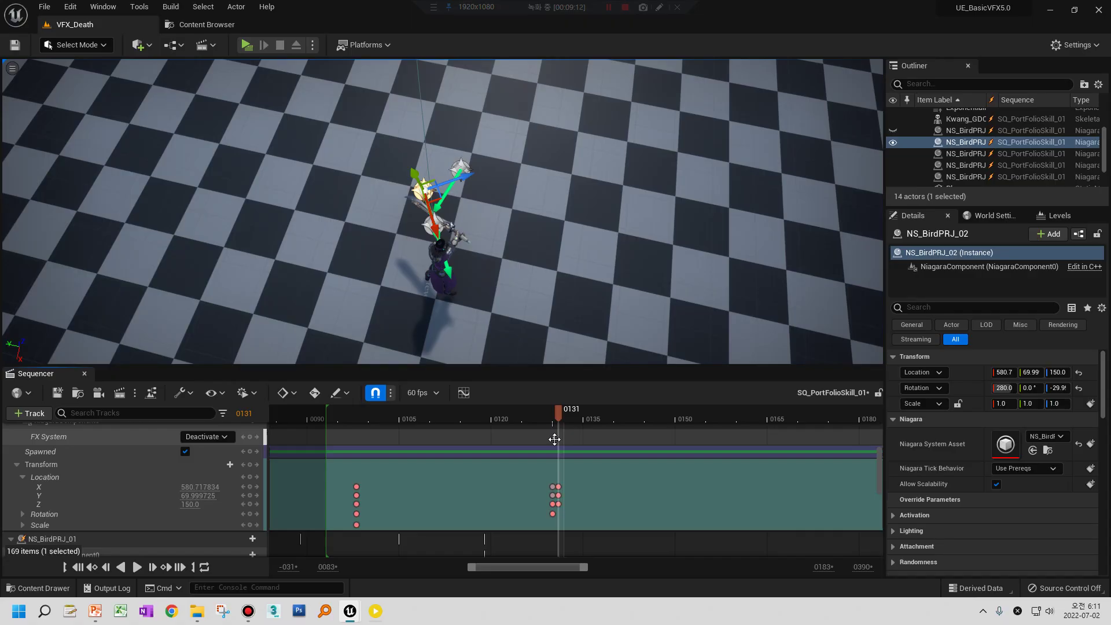
key("Left")
left_click_drag(554, 439, 560, 441)
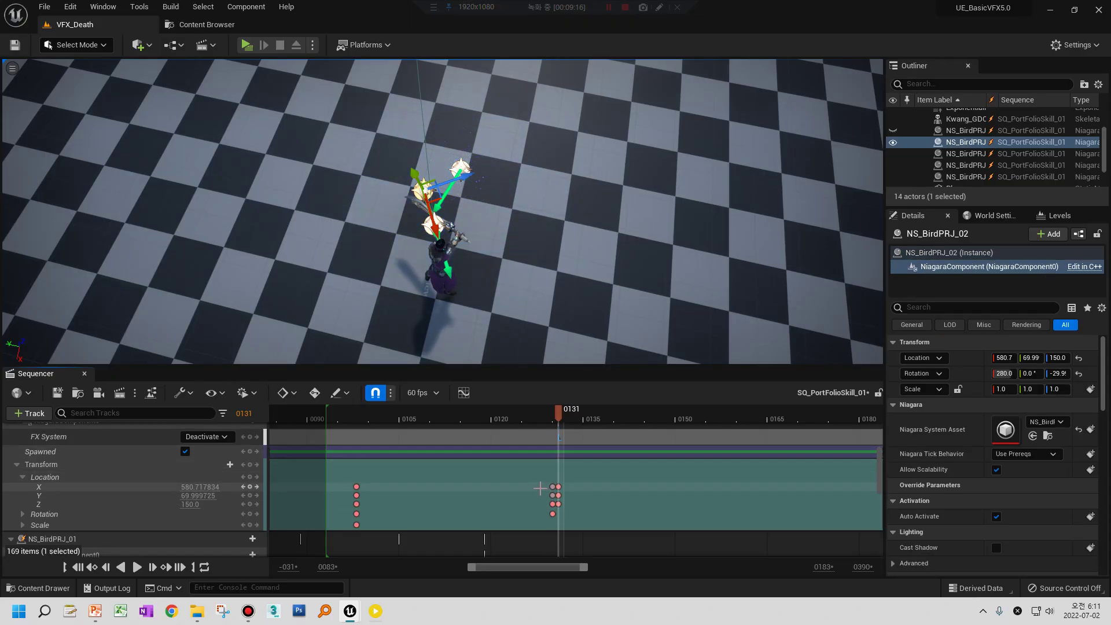
left_click_drag(539, 488, 553, 508)
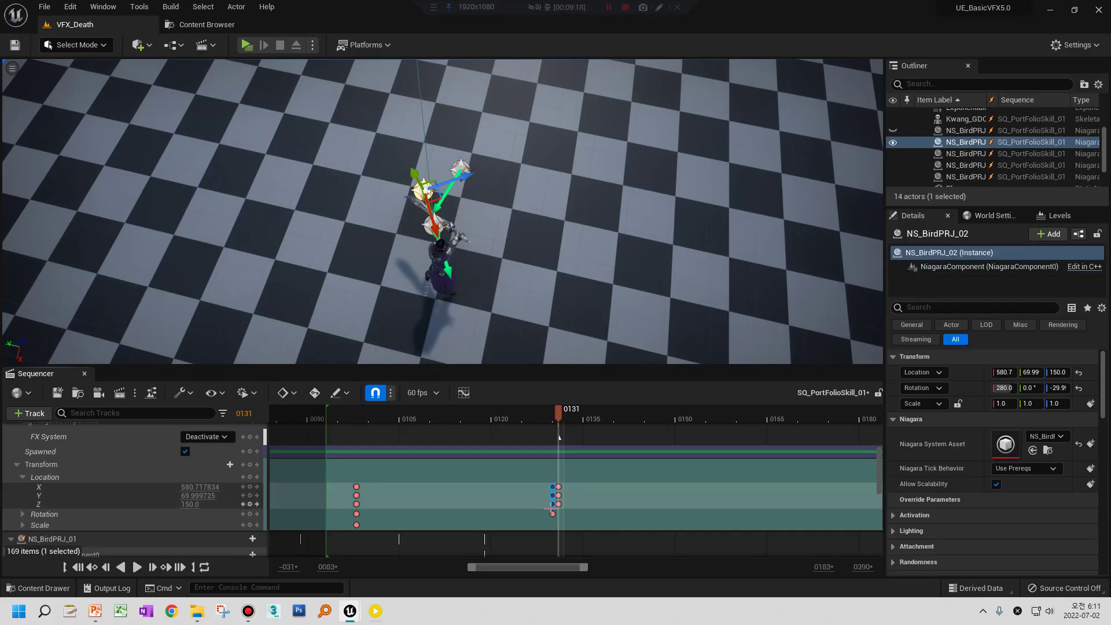
key("Delete")
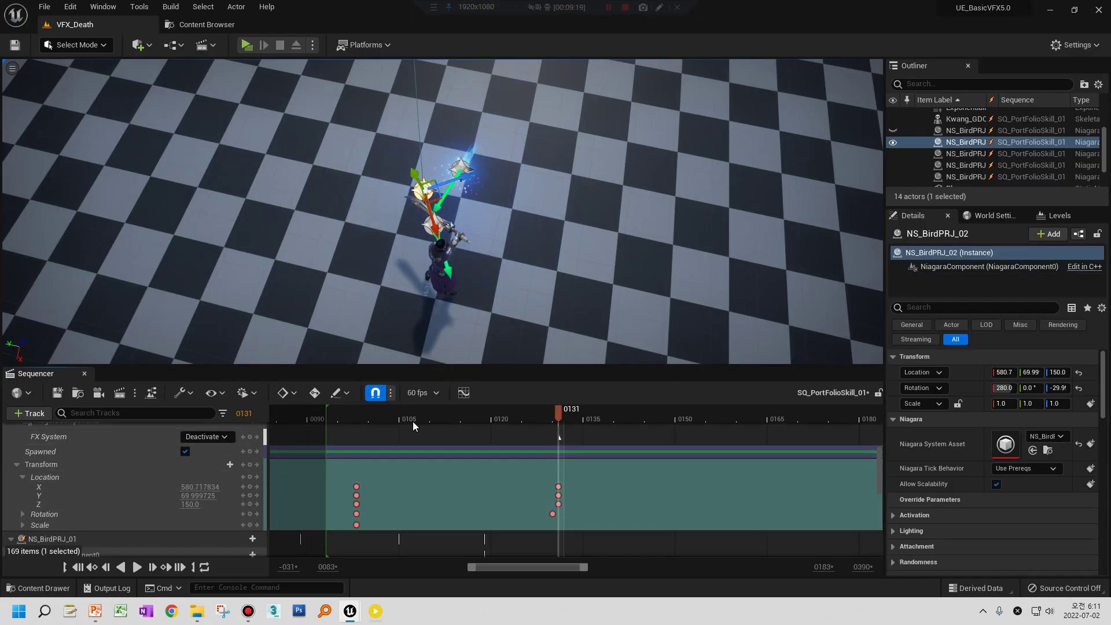
Review NS_BirdPRJ_02's approach up to frame 131 and isolate its Location curves in the curve editor.
left_click(350, 420)
left_click_drag(413, 435, 544, 470)
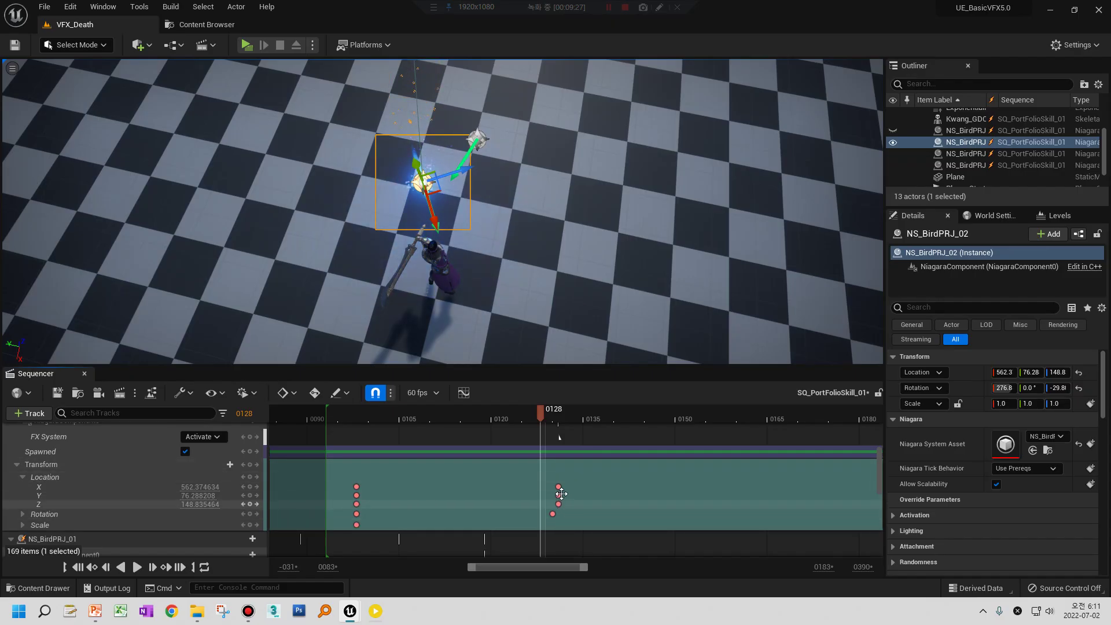
left_click(558, 487)
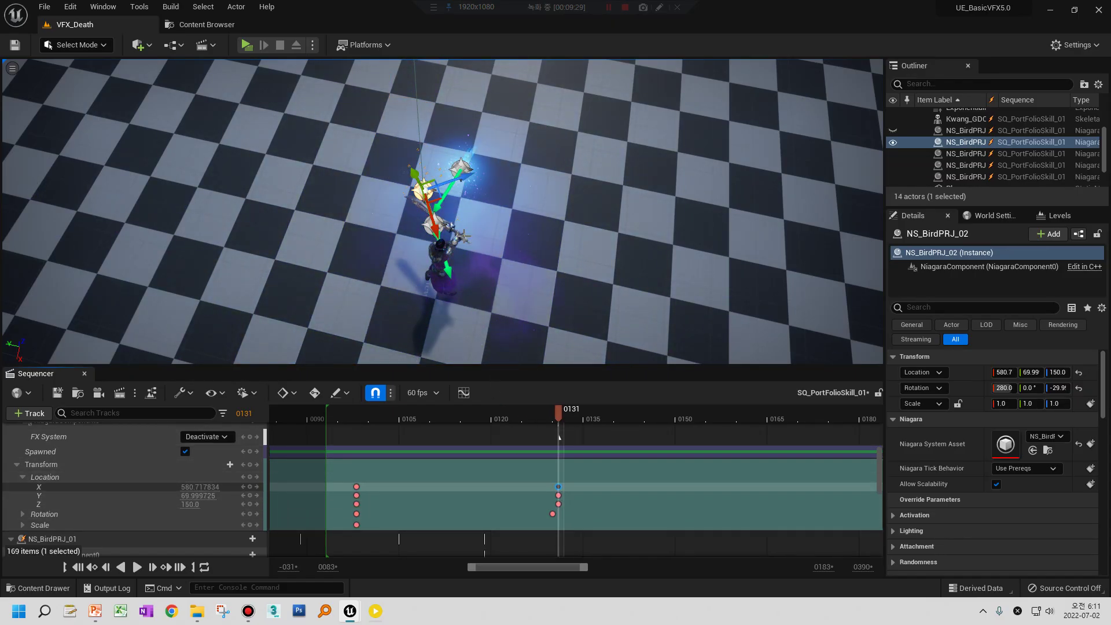
right_click_drag(431, 187, 432, 185)
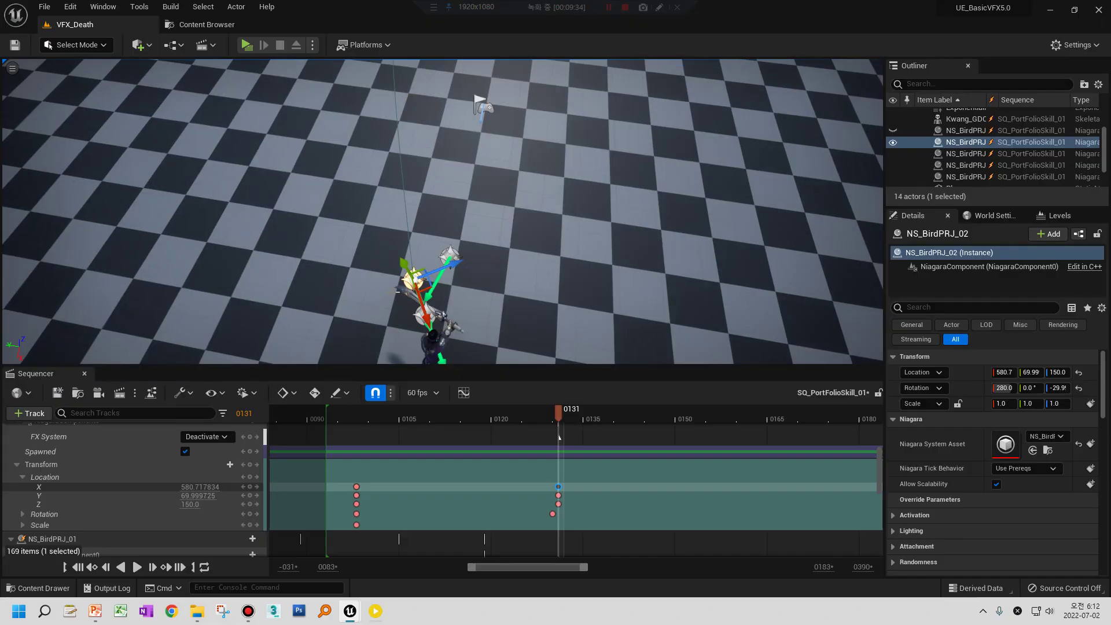
left_click(463, 394)
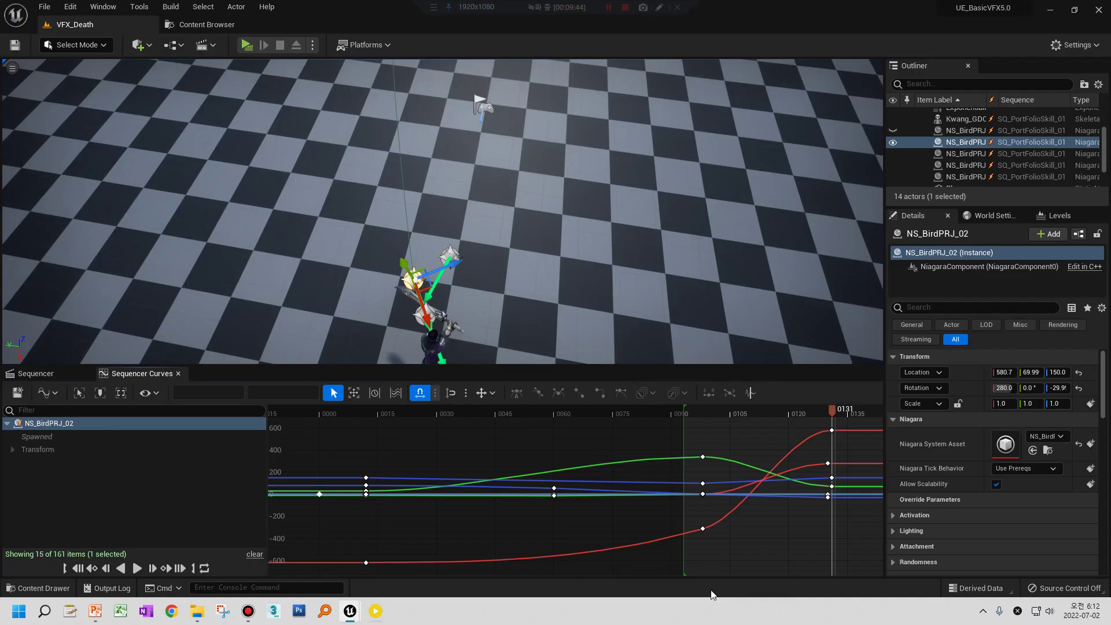
right_click_drag(772, 544, 410, 550)
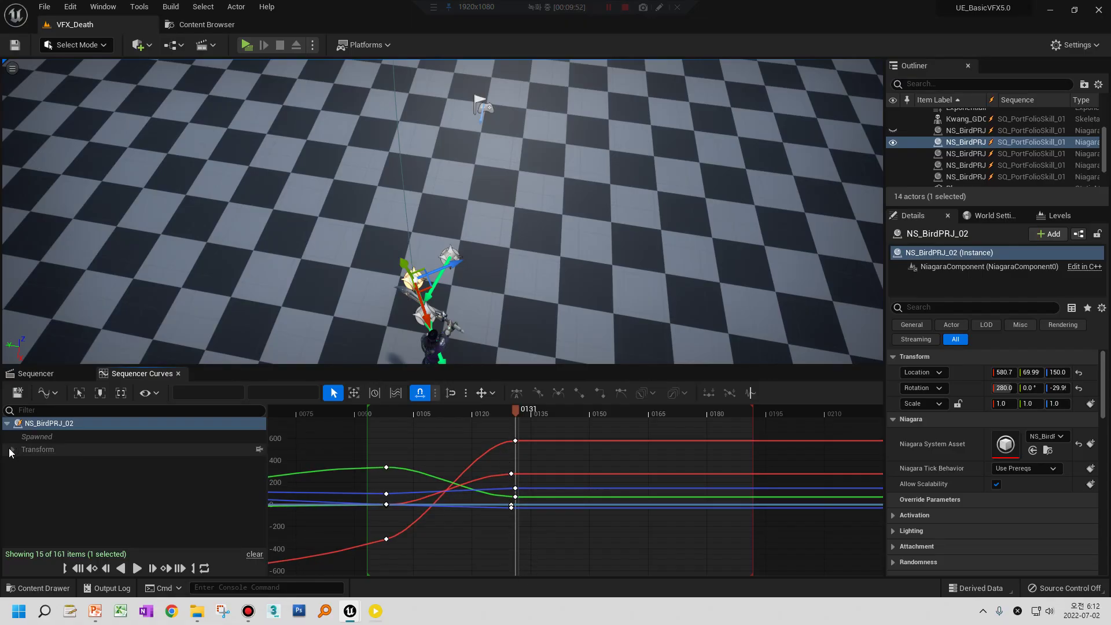
left_click(21, 467)
left_click(39, 466)
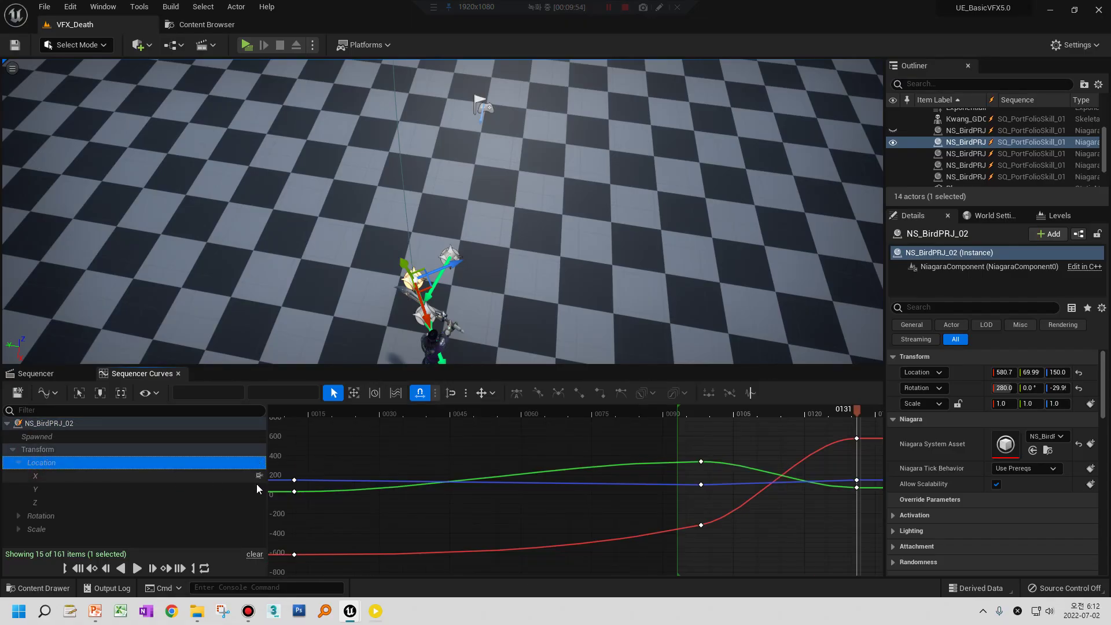
right_click_drag(842, 530, 530, 539)
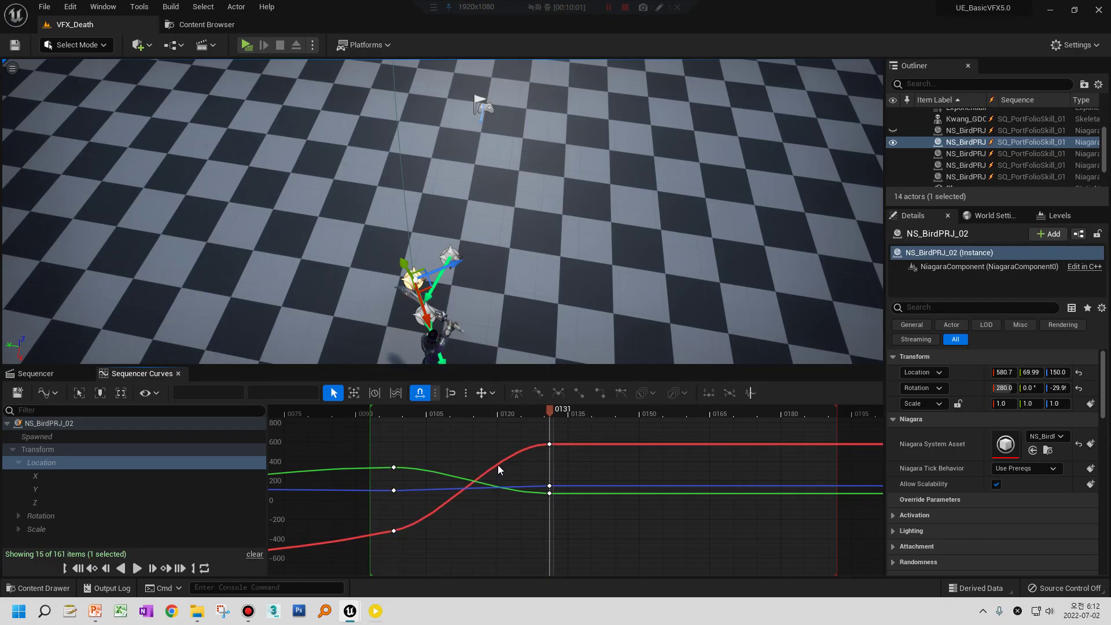
Reshape the incoming tangents of NS_BirdPRJ_02's X and Y location keys at frame 131 so the projectile arrives without easing out.
right_click(551, 446)
left_click(596, 364)
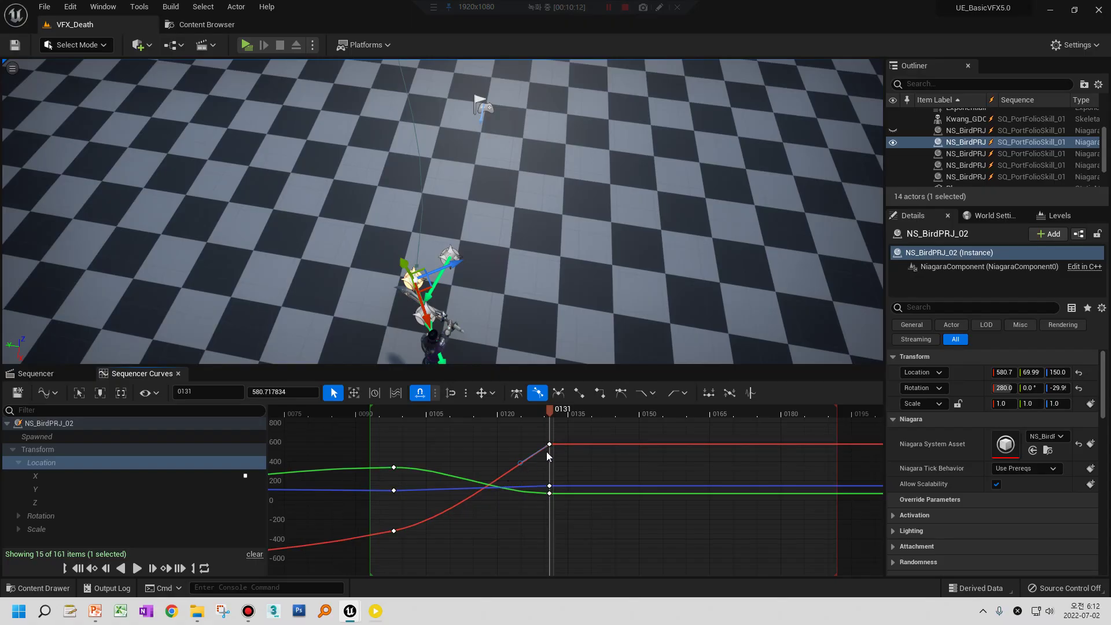
left_click(550, 493)
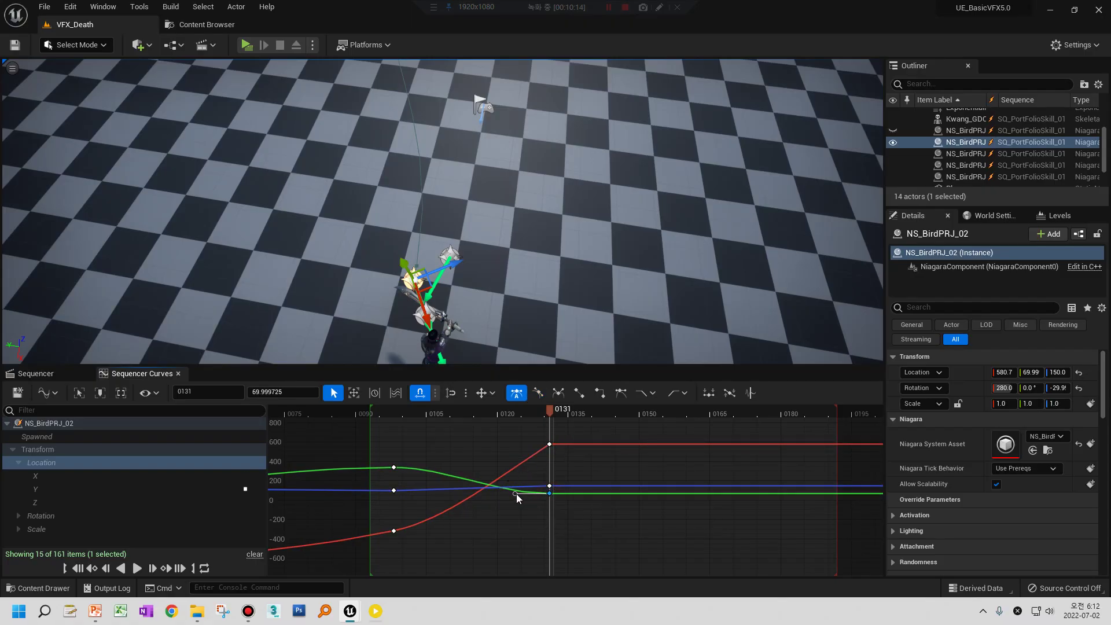
left_click_drag(518, 496, 518, 491)
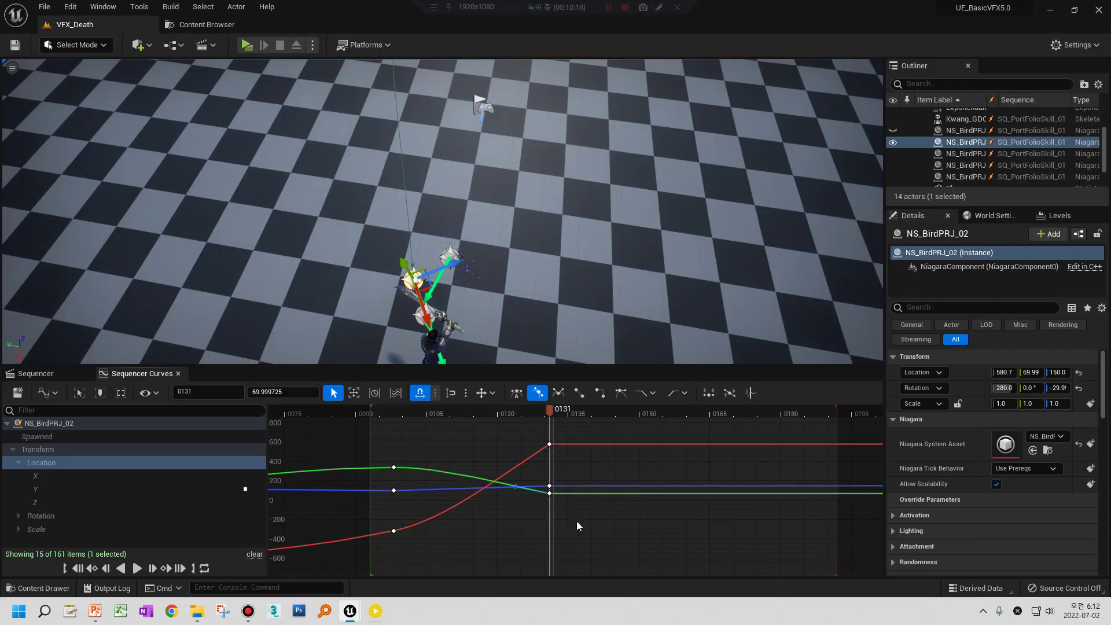
left_click_drag(354, 414, 546, 444)
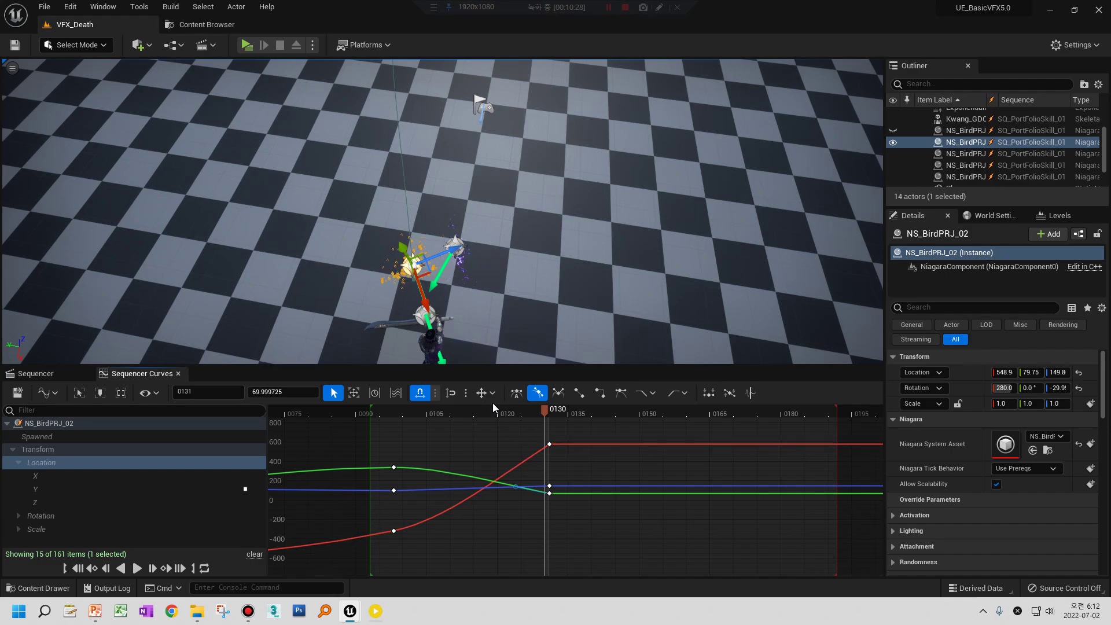
left_click(551, 414)
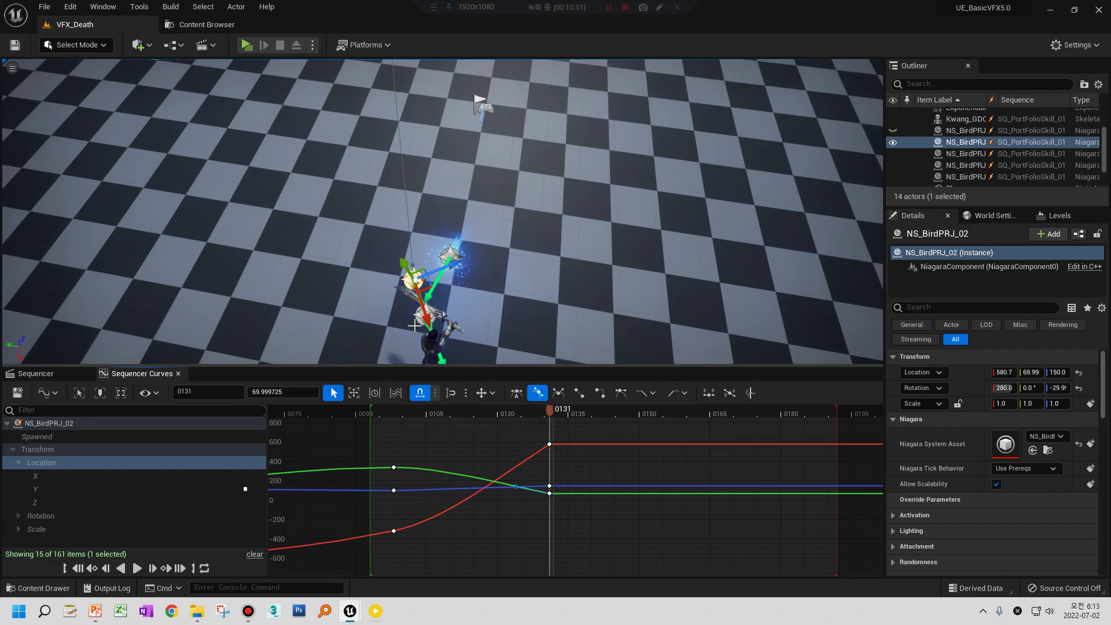
Rename the NS_BirdPRJ_Hit_02_01 track in the level sequence as NS_BirdPRJ_Hit_02.
left_click(49, 378)
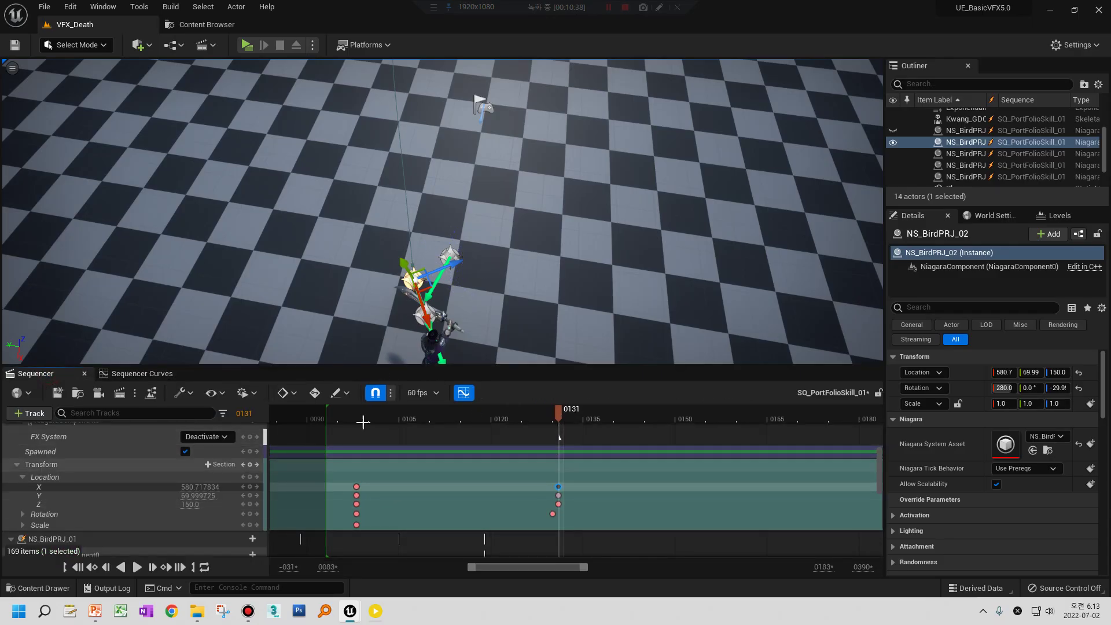
left_click(418, 320)
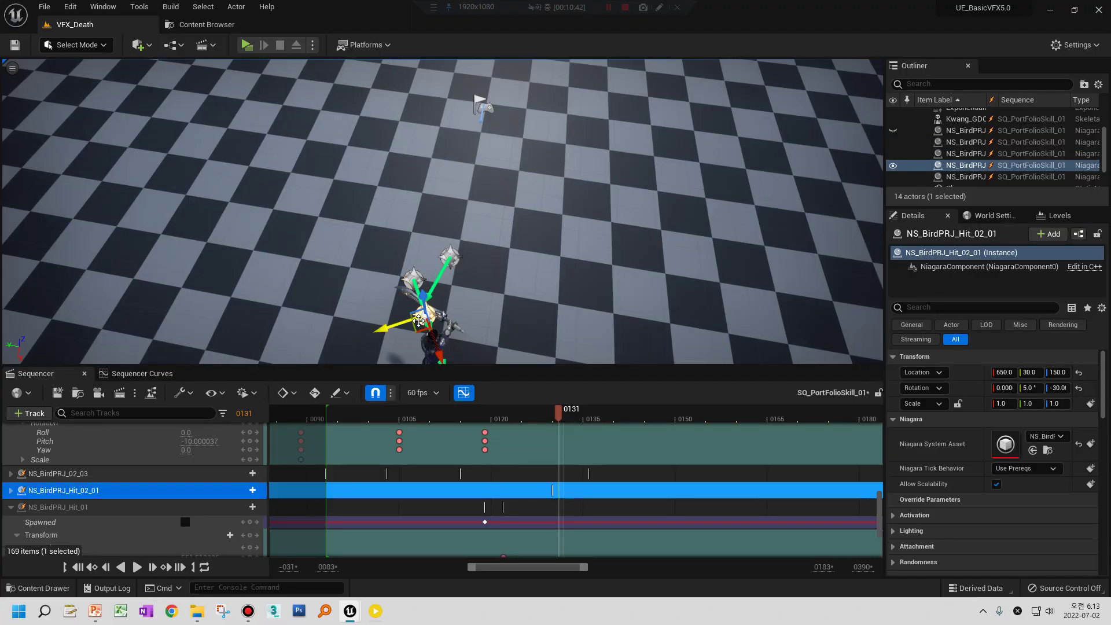
double_click(93, 491)
key("BackSpace")
key("BackSpace")
key("BackSpace")
key("Return")
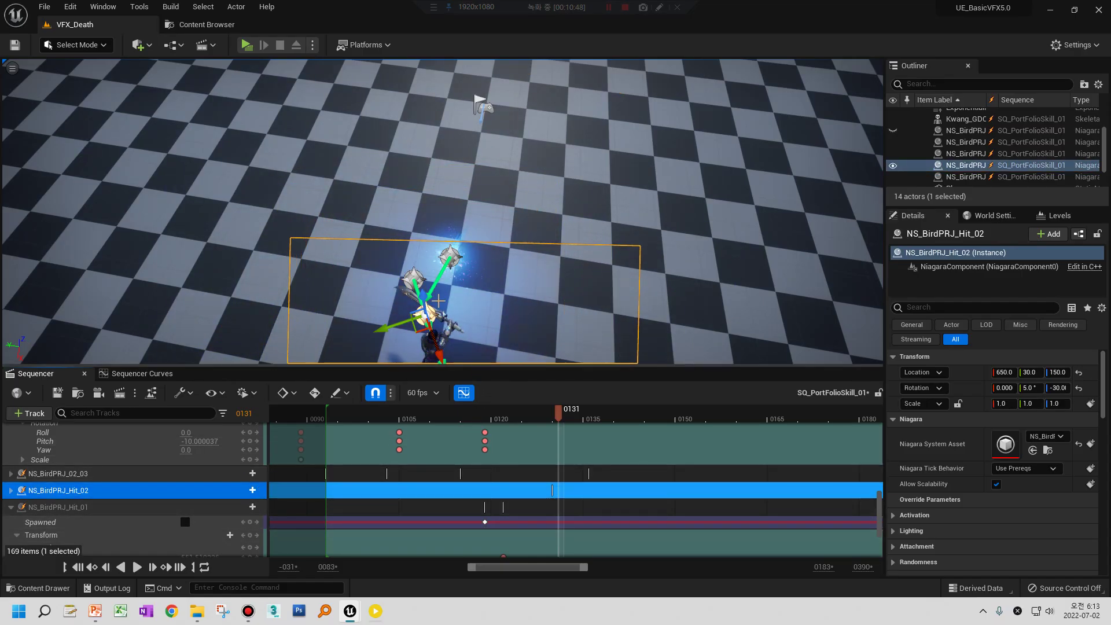
Reposition NS_BirdPRJ_Hit_02 to about X 581, Y 69.8, Z 143 and key its full location at frame 131.
left_click(10, 490)
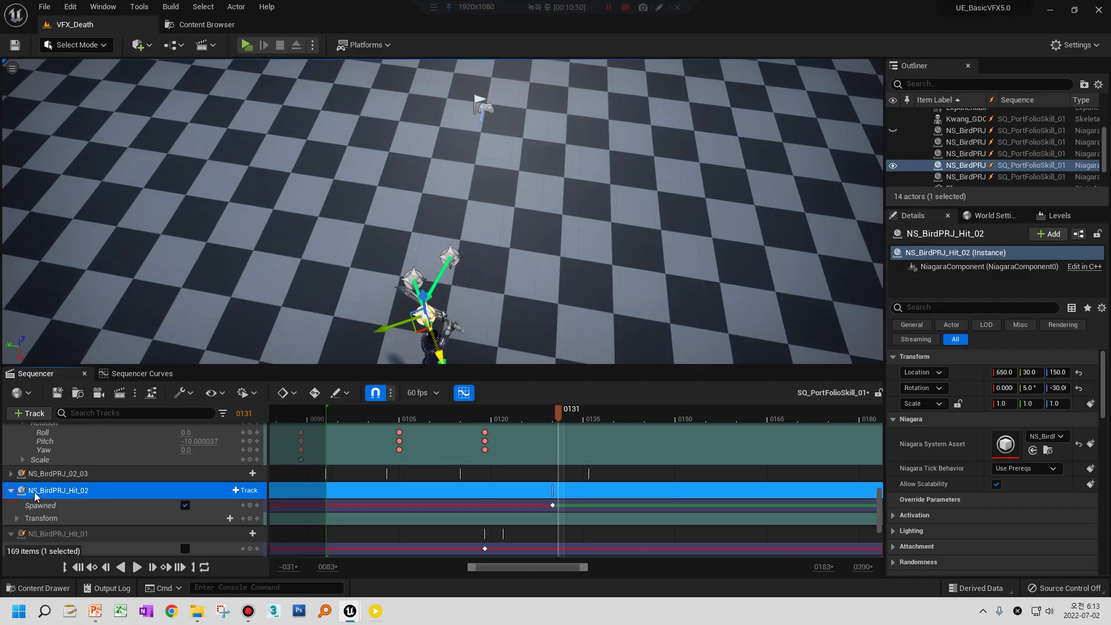
scroll(21, 481, "down", 2)
left_click(17, 463)
left_click(24, 474)
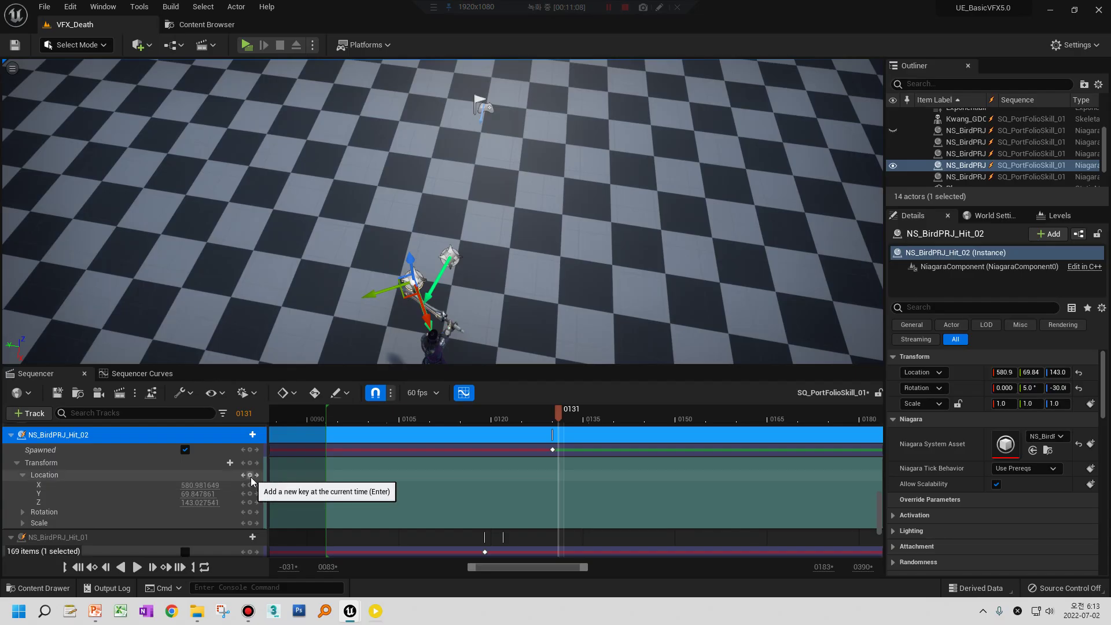
left_click(250, 476)
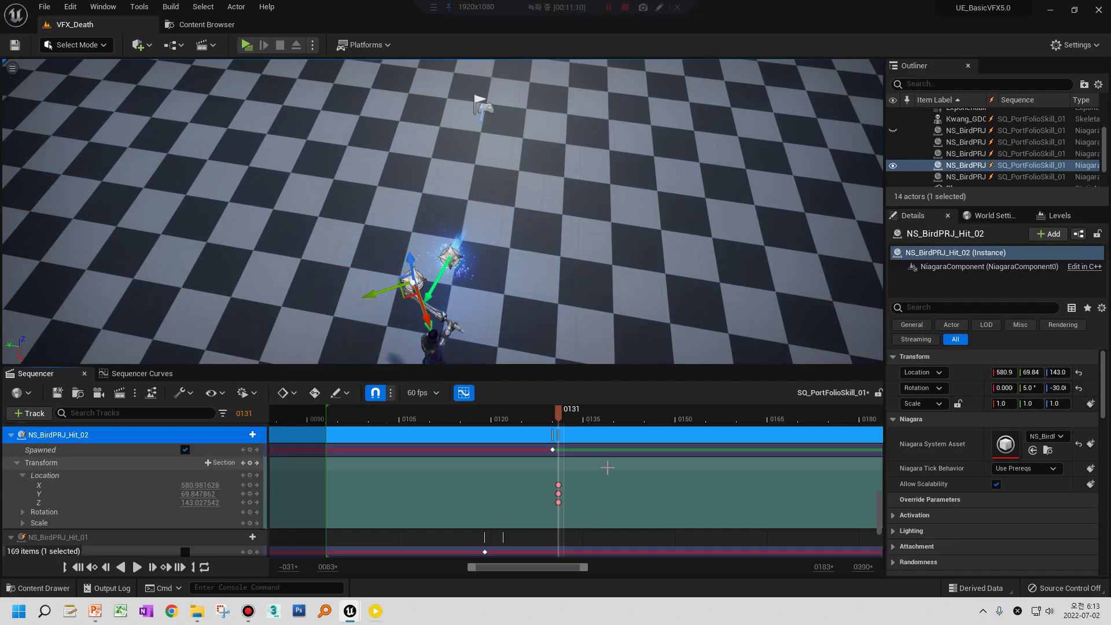
Move NS_BirdPRJ_Hit_02's Spawned key to frame 131 and check the hit timing around it.
left_click_drag(552, 451, 555, 452)
left_click(529, 415)
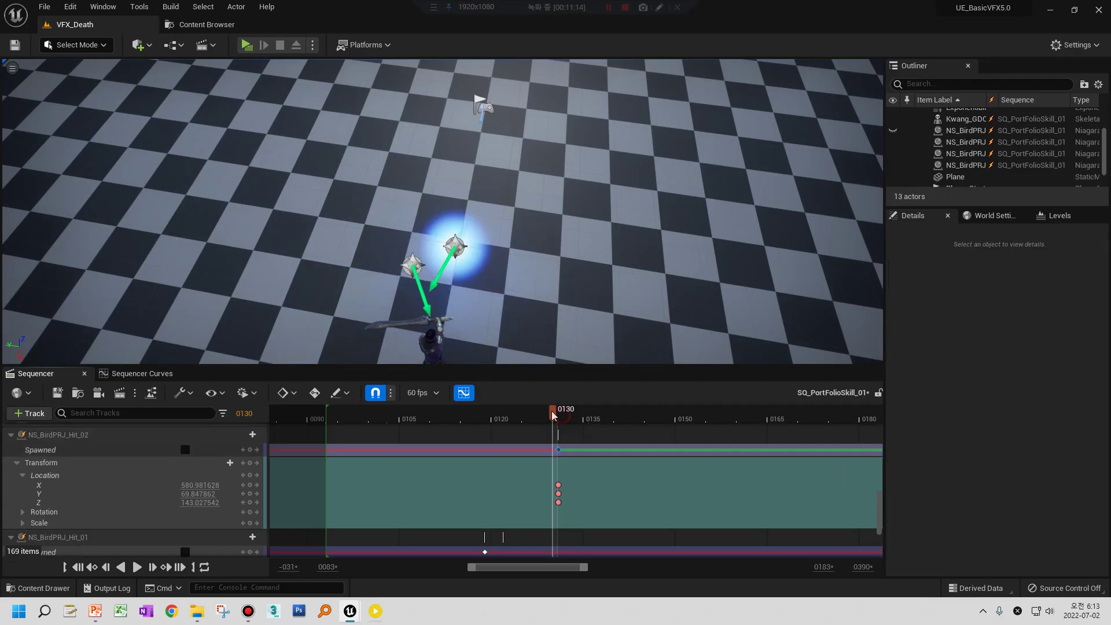
left_click_drag(529, 415, 559, 434)
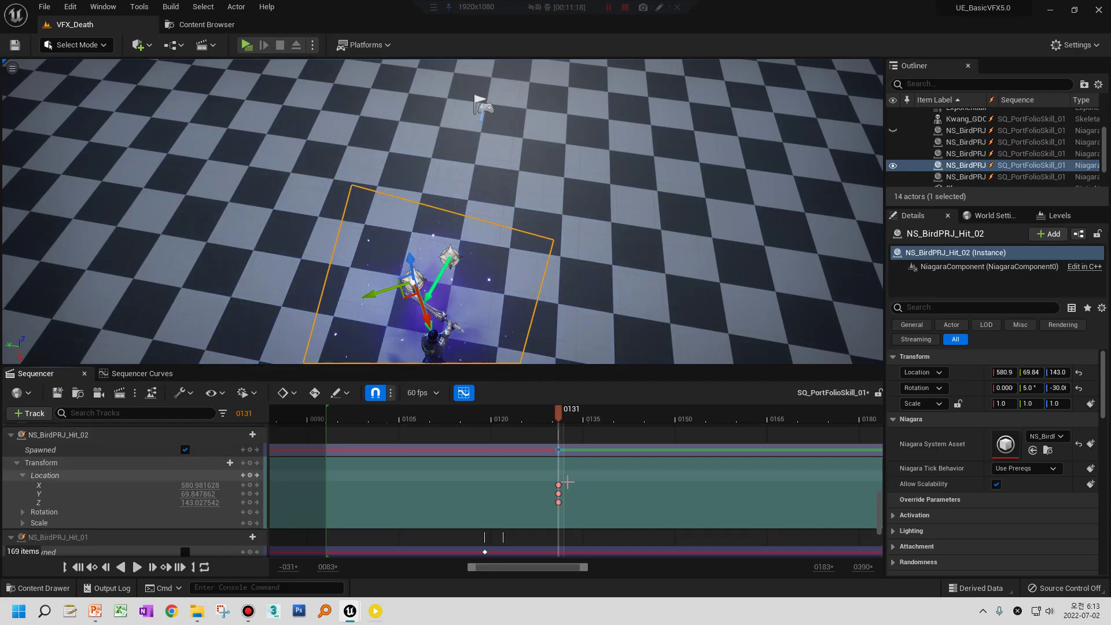
Switch off Spawned for NS_BirdPRJ_Hit_02 at frame 131, collapse its track and review the attack up to that frame.
left_click(185, 454)
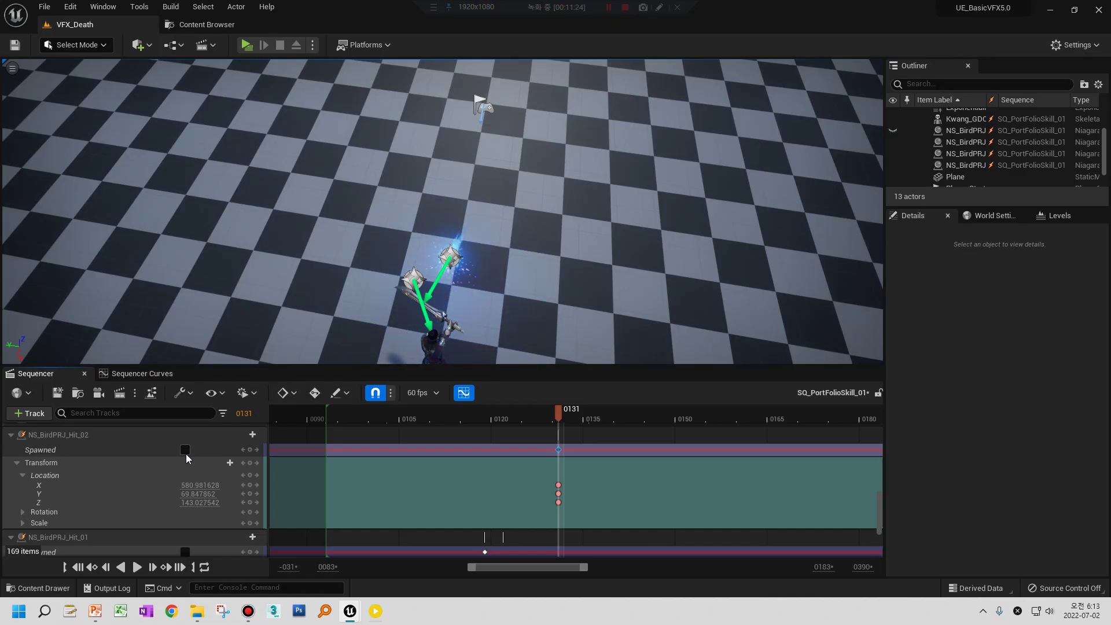
left_click(10, 434)
left_click(398, 418)
left_click_drag(397, 420, 559, 444)
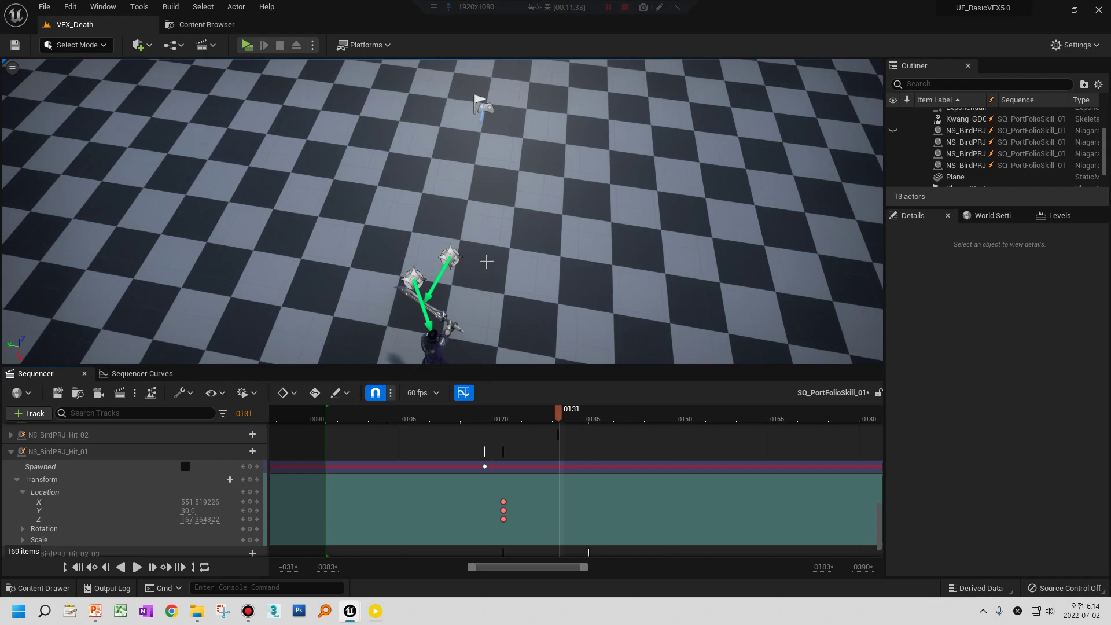
Examine from several angles how NS_BirdPRJ_02 meets the sword swing around frames 131 to 133, and play the sequence.
left_click_drag(486, 262, 359, 226, "alt")
middle_click_drag(487, 262, 503, 226, "alt")
scroll(504, 226, "up", 3)
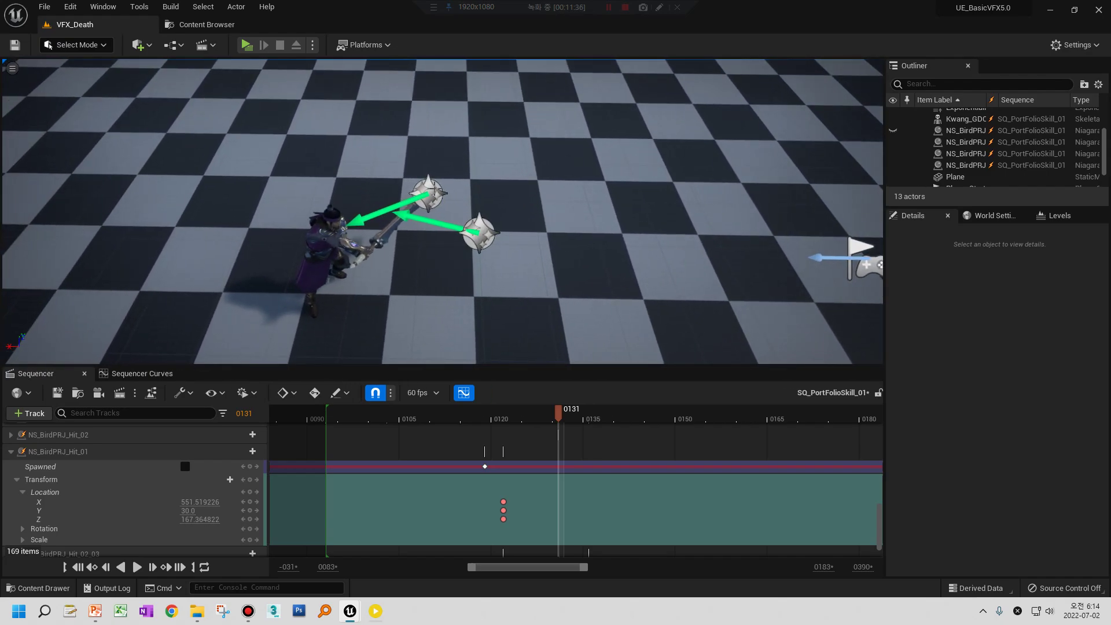
left_click(428, 193)
mouse_move(559, 410)
left_mouse_down()
mouse_move(533, 410)
mouse_move(645, 412)
mouse_move(503, 417)
mouse_move(565, 412)
left_mouse_up()
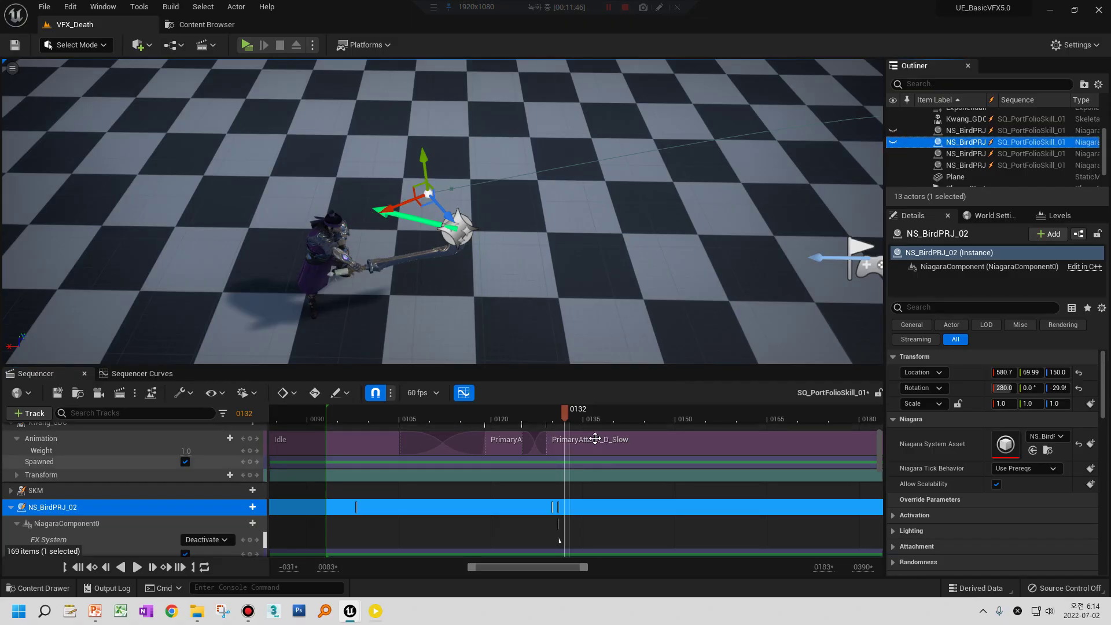
mouse_move(565, 413)
left_mouse_down()
mouse_move(506, 418)
mouse_move(569, 429)
mouse_move(309, 435)
mouse_move(578, 426)
mouse_move(573, 417)
mouse_move(508, 416)
mouse_move(569, 416)
mouse_move(410, 423)
mouse_move(571, 411)
left_mouse_up()
right_click_drag(496, 280, 544, 281)
left_click_drag(380, 414, 571, 408)
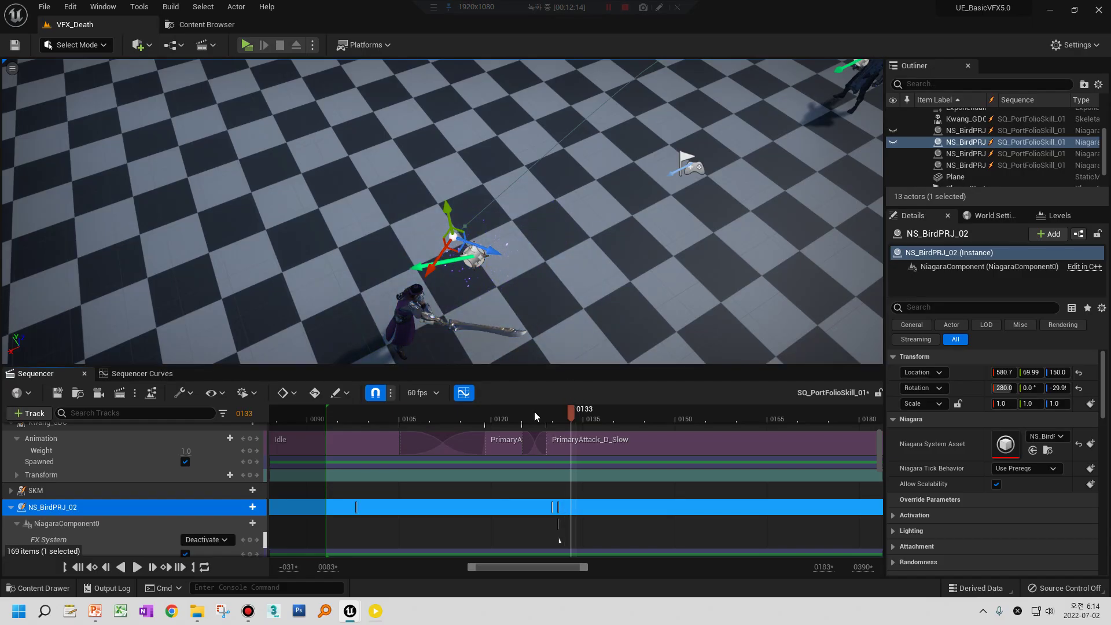
left_click_drag(387, 412, 565, 409)
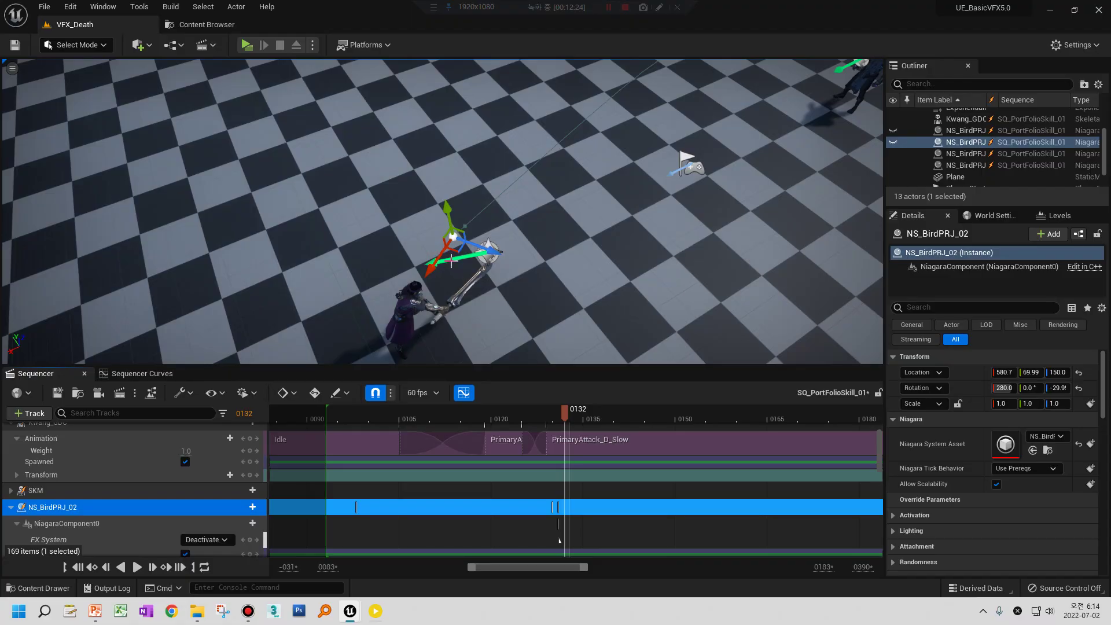
left_click(137, 567)
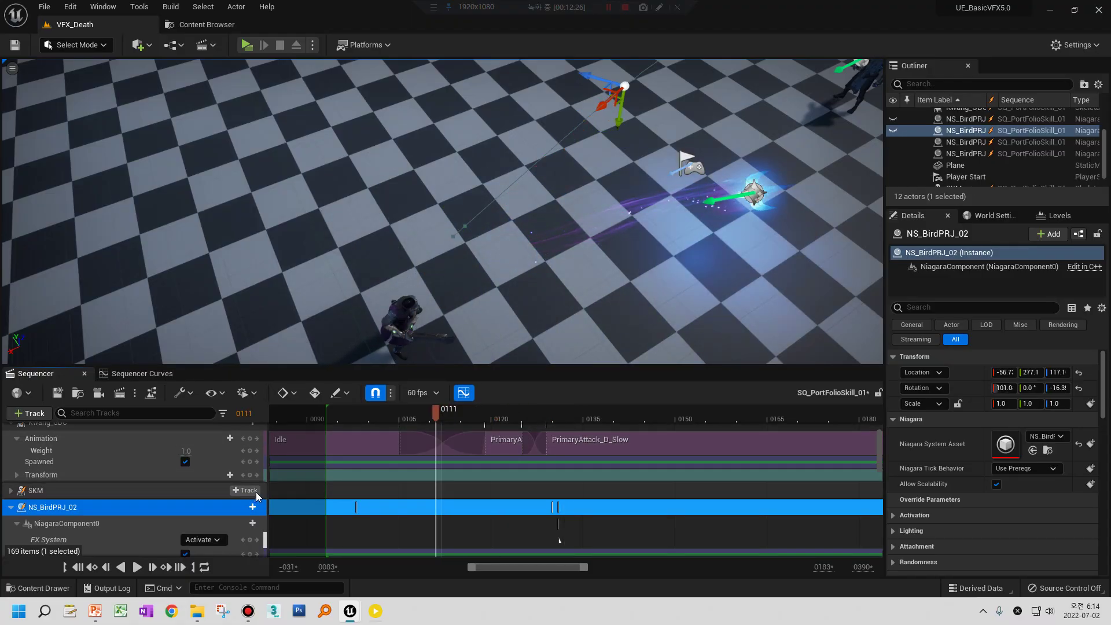
left_click(137, 567)
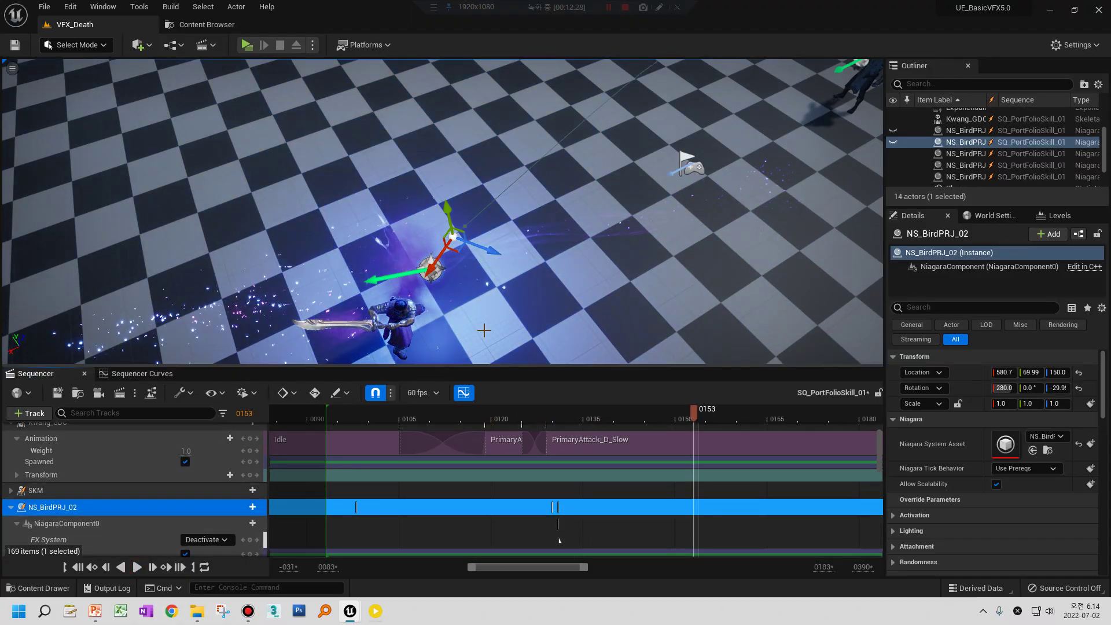
Select the remaining projectile at frame 133 and rename its NS_BirdPRJ_02_03 track as NS_BirdPRJ_03.
mouse_move(593, 424)
left_mouse_down()
mouse_move(489, 420)
mouse_move(576, 418)
left_mouse_up()
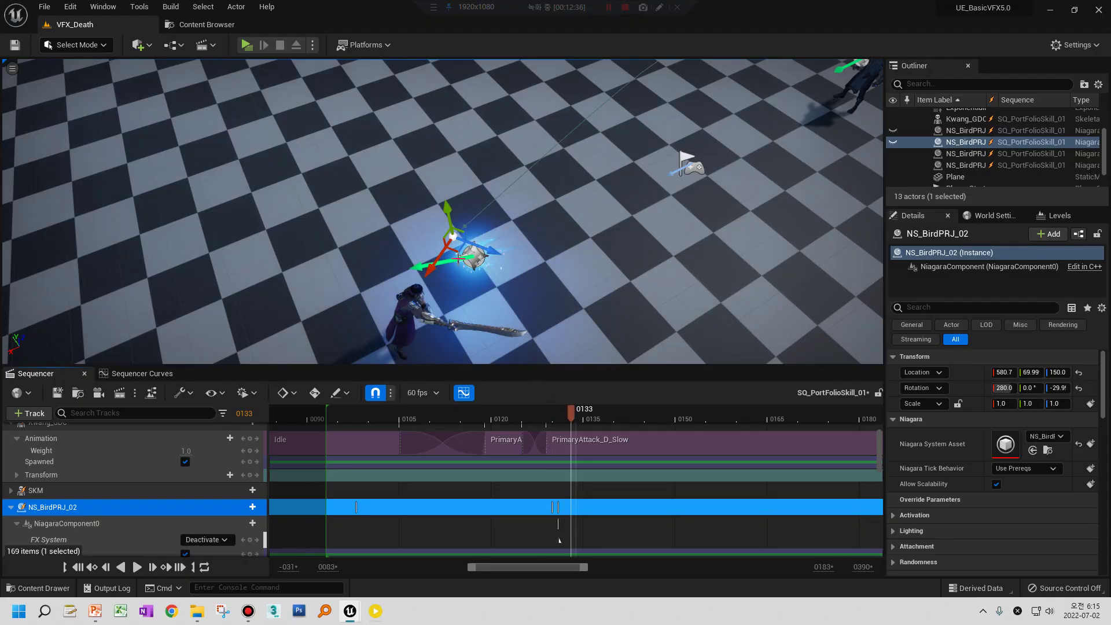
left_click(476, 257)
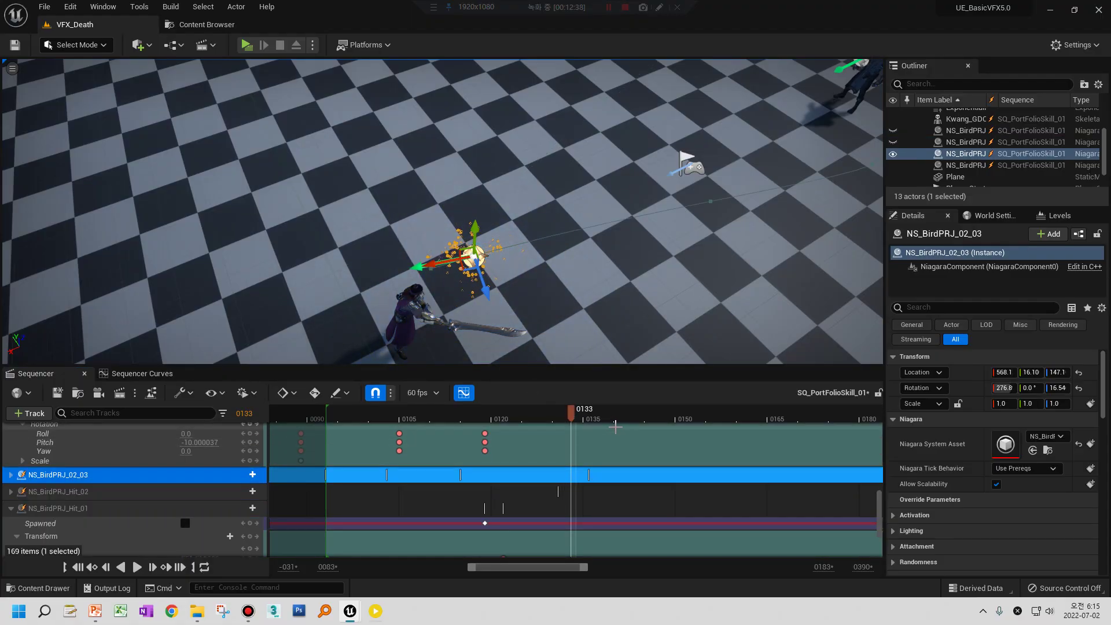
double_click(74, 476)
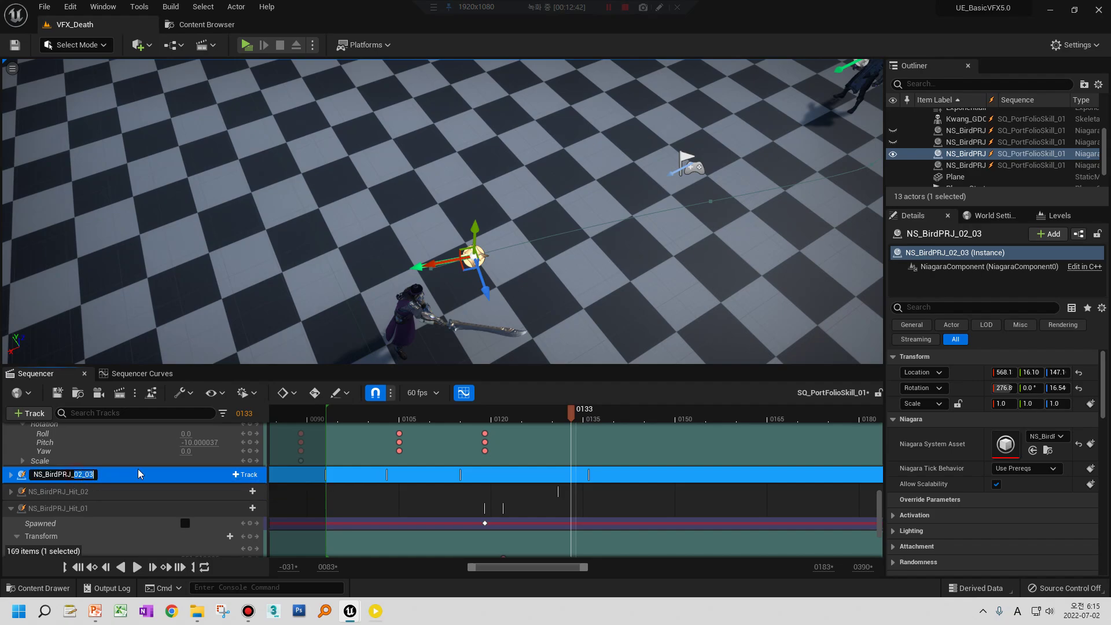
type("03")
key("Return")
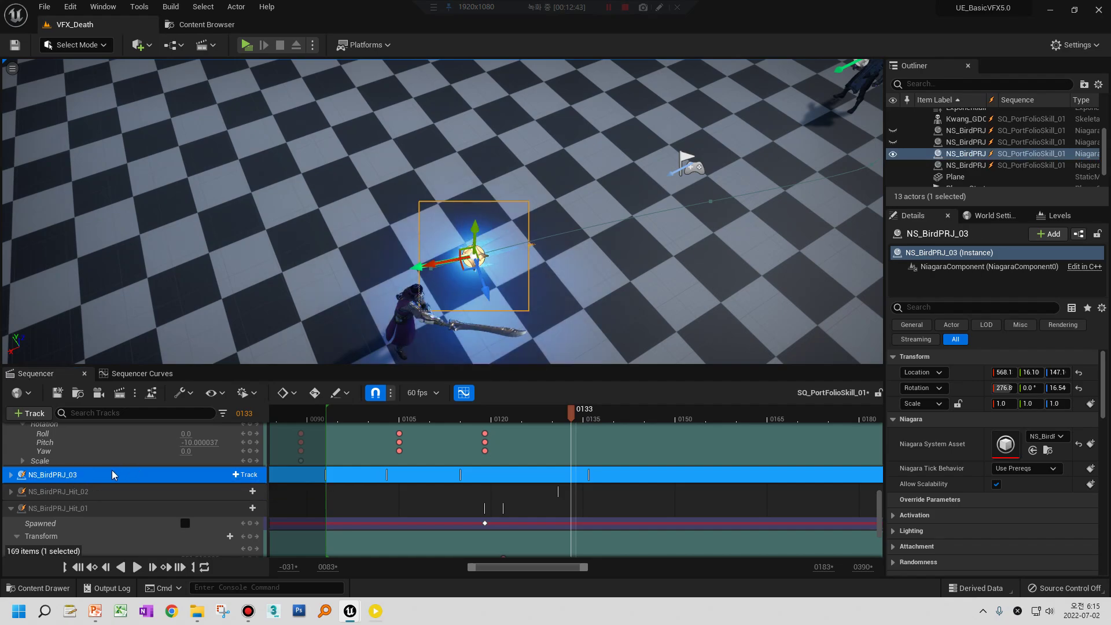
Expand the NS_BirdPRJ_03 track down to its Location channels, check the arrival up to frame 136, and key Location at frame 133.
left_click(11, 475)
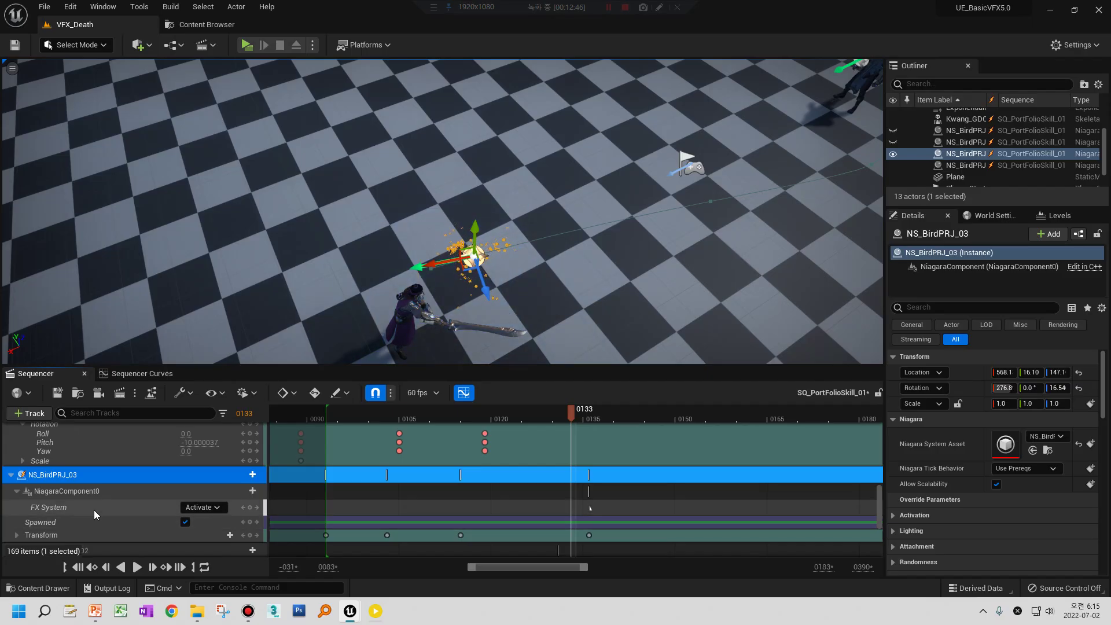
scroll(87, 504, "down", 2)
left_click(17, 480)
left_click(23, 492)
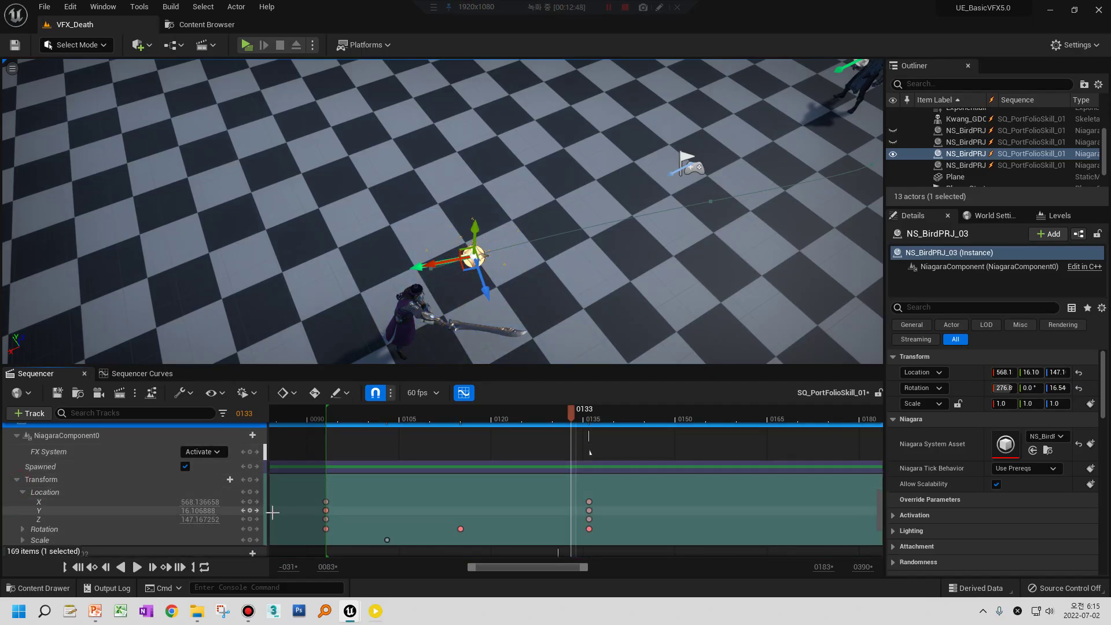
mouse_move(574, 415)
left_mouse_down()
mouse_move(601, 422)
mouse_move(507, 423)
mouse_move(572, 415)
left_mouse_up()
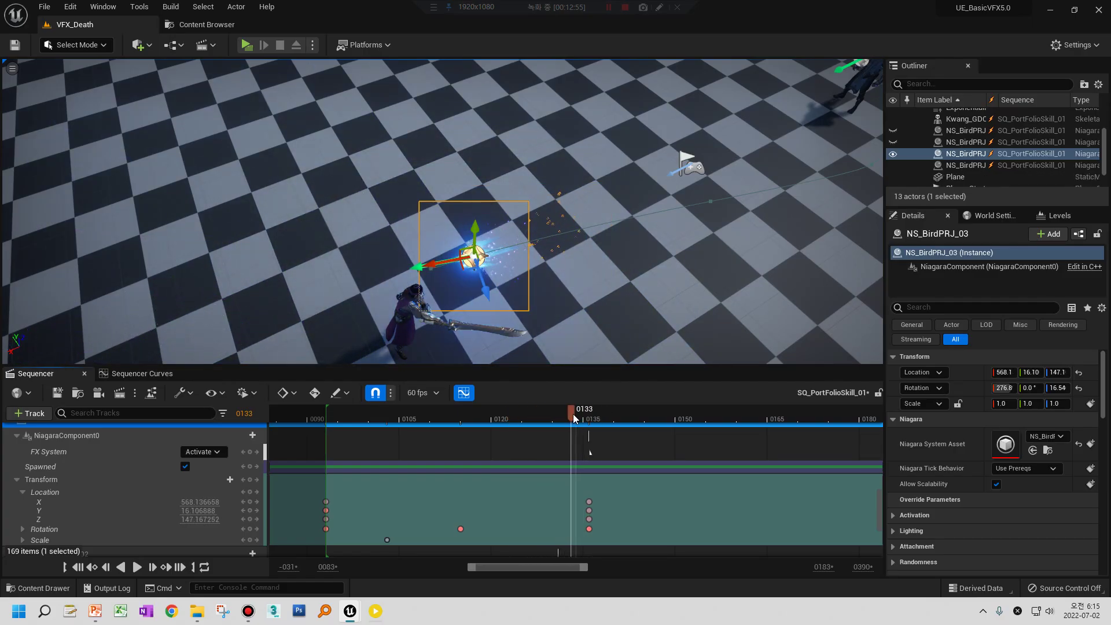
left_click(590, 451)
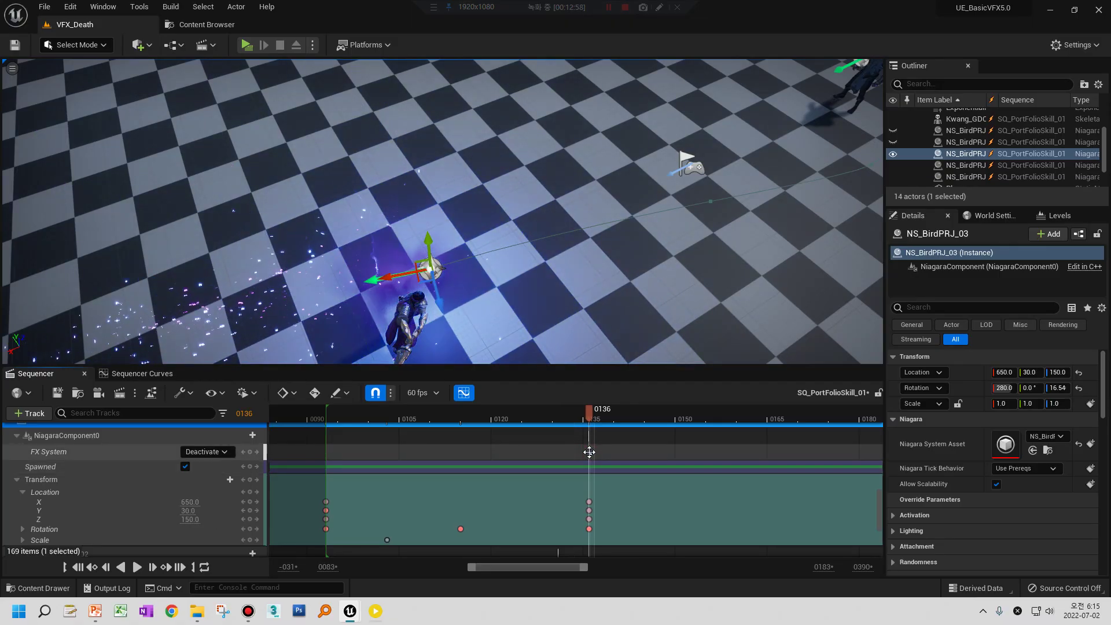
left_click(554, 421)
left_click_drag(554, 421, 575, 438)
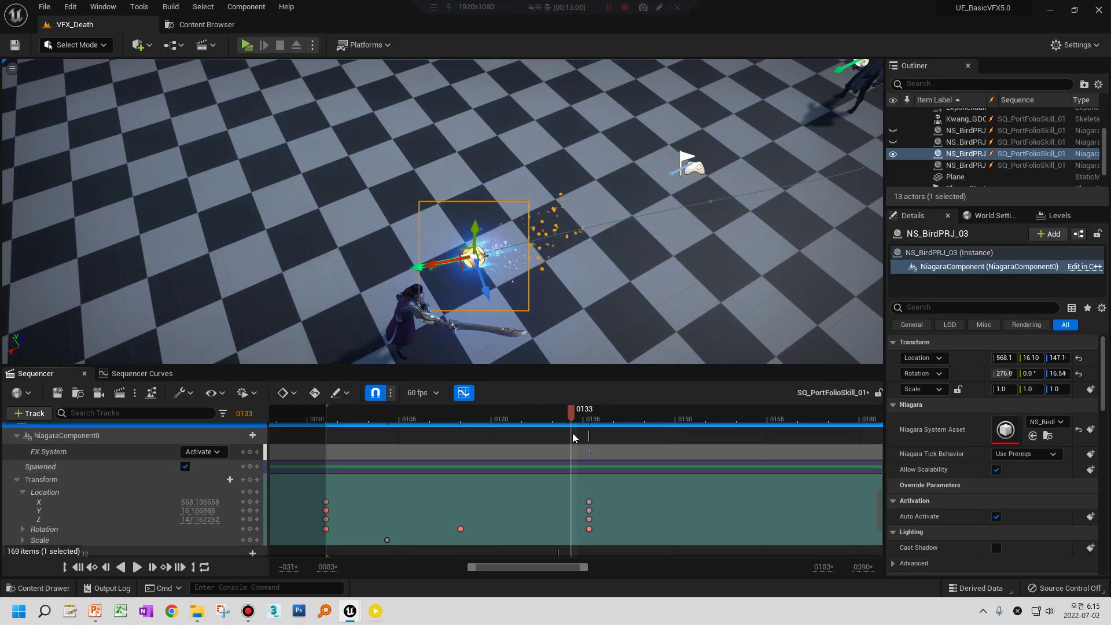
left_click(251, 493)
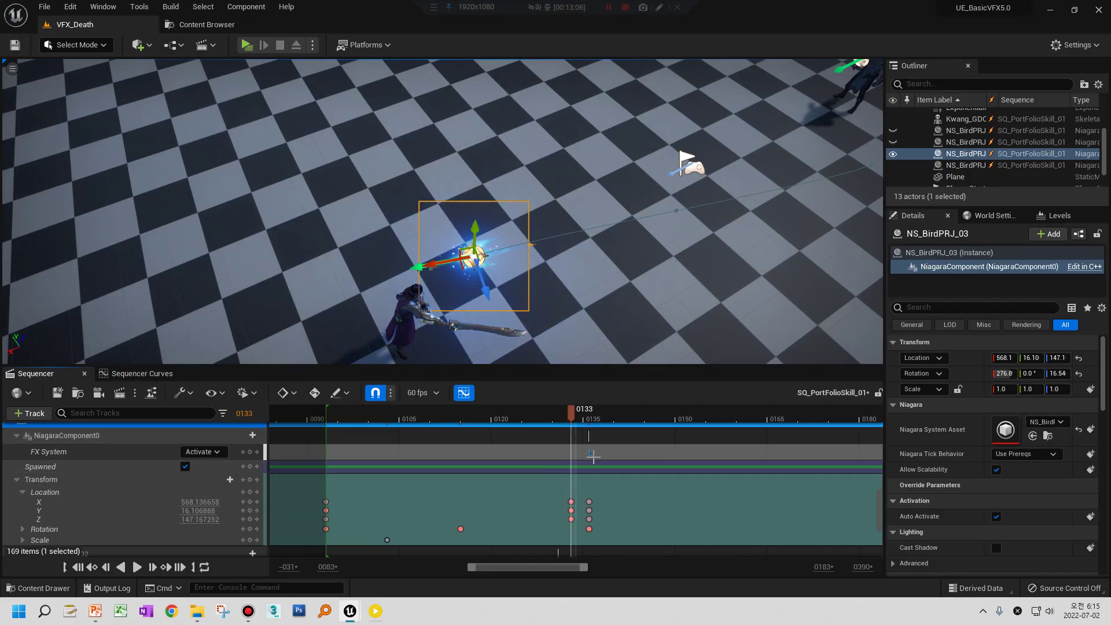
Move NS_BirdPRJ_03's FX System Deactivate key to frame 133 and check the playback around it.
left_click(590, 454)
left_click_drag(590, 454, 571, 456)
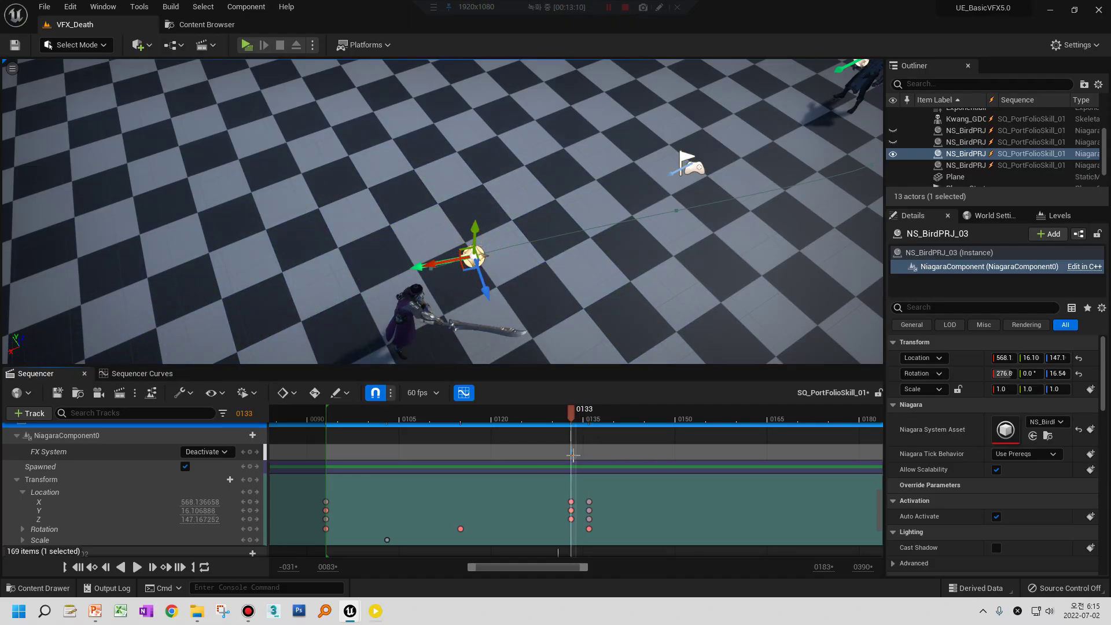
mouse_move(559, 421)
left_mouse_down()
mouse_move(588, 421)
mouse_move(564, 421)
left_mouse_up()
Delete NS_BirdPRJ_03's Location X, Y and Z keys at frame 136, expand its Rotation channels and review the approach.
left_click(571, 501)
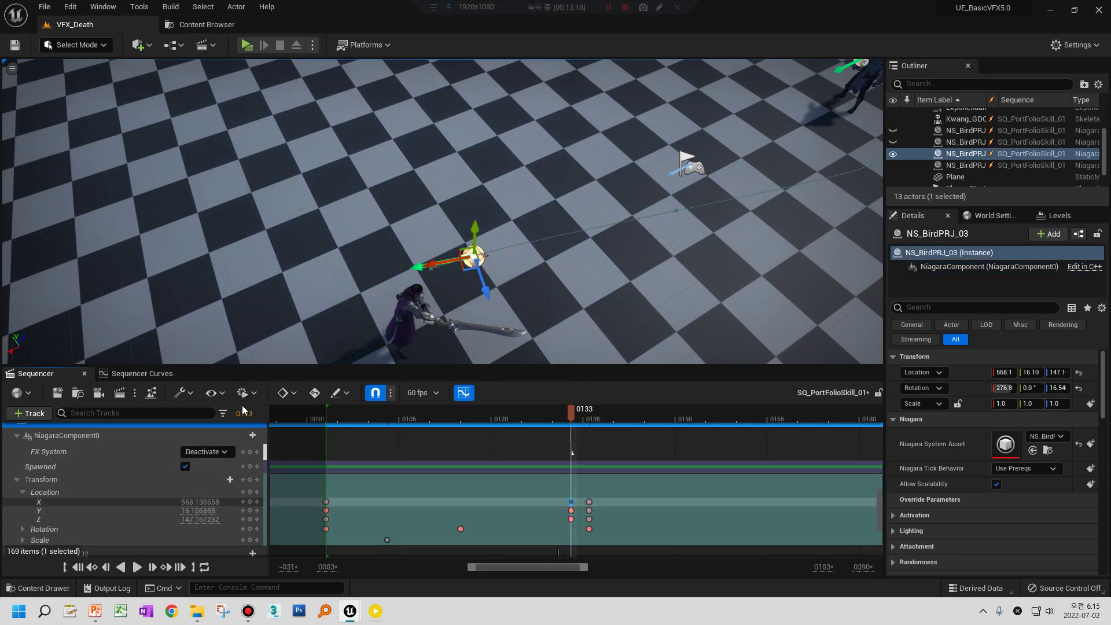
scroll(283, 483, "down", 1)
left_click(22, 510)
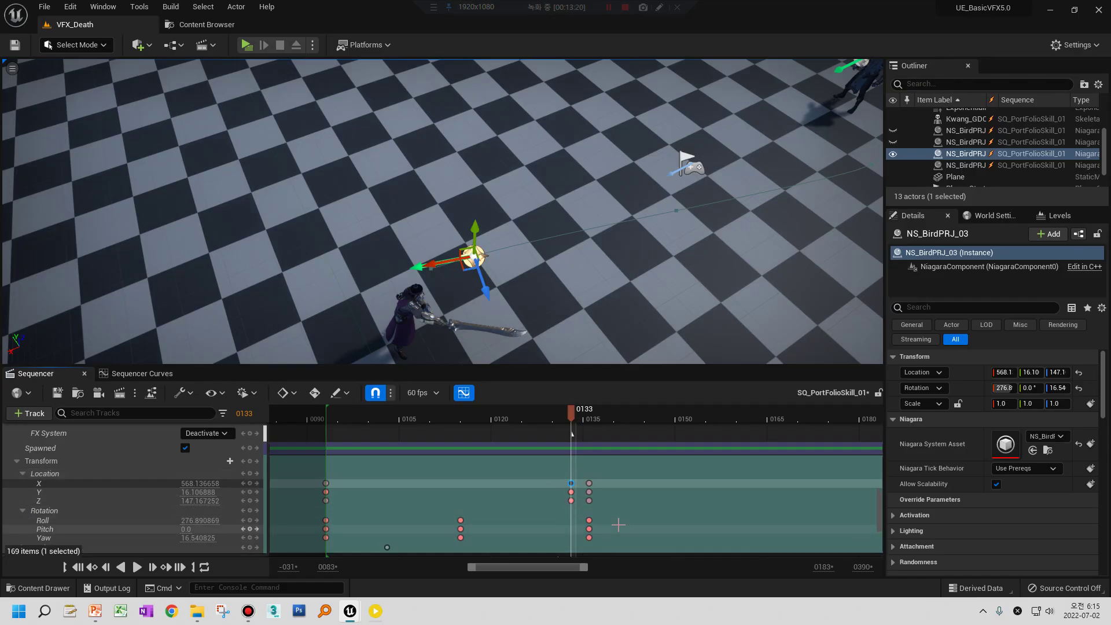
left_click_drag(615, 472, 584, 508)
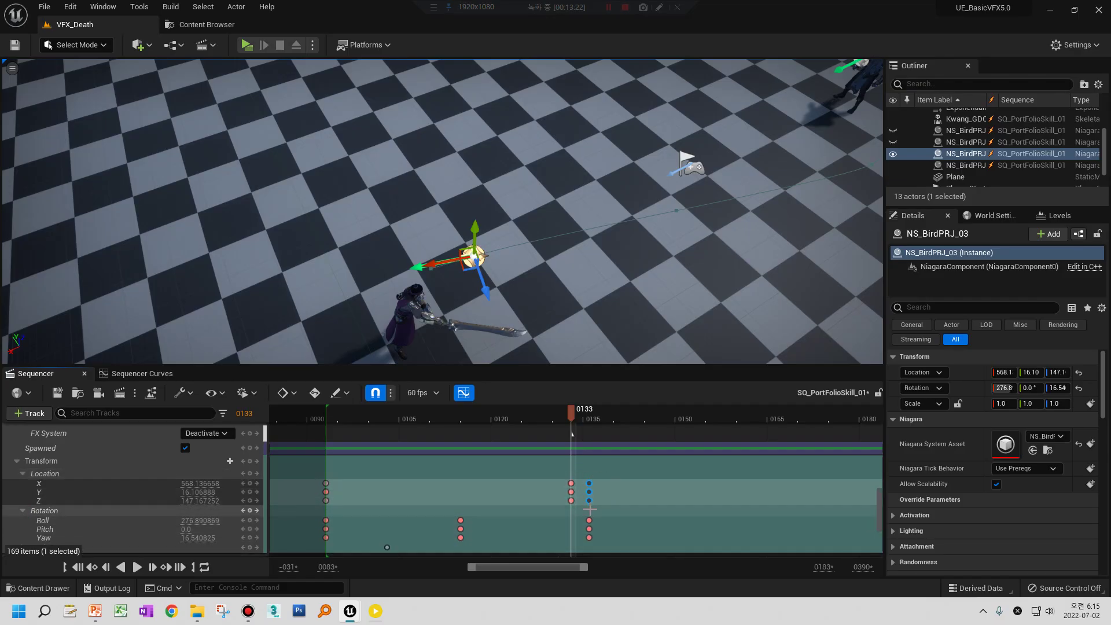
key("Delete")
left_click_drag(526, 412, 566, 443)
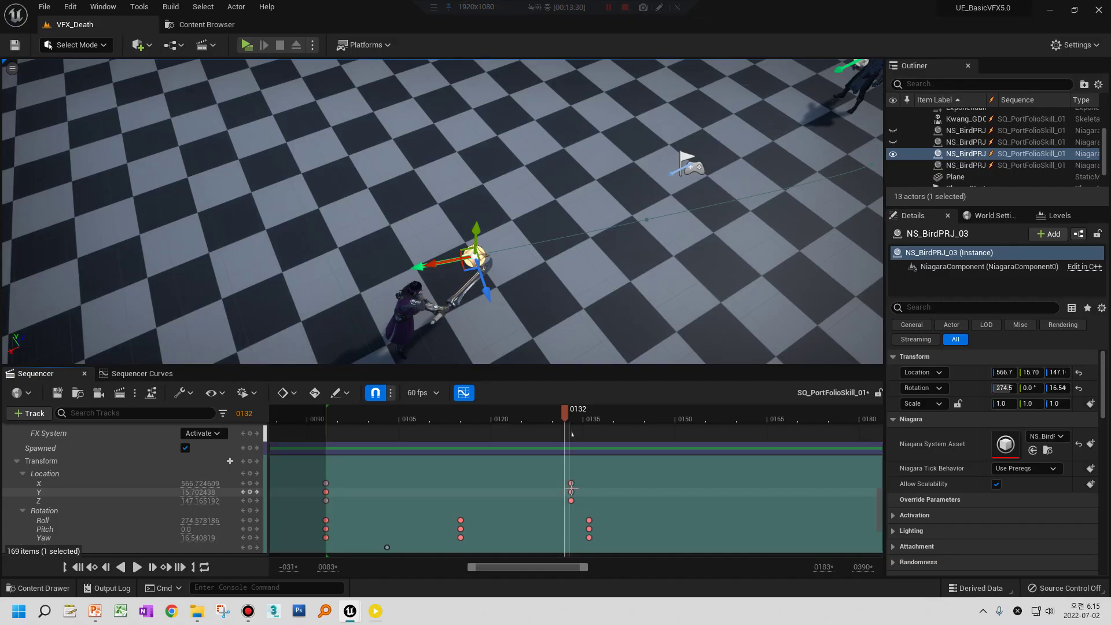
Move NS_BirdPRJ_03's last Roll, Pitch and Yaw keys to frame 133 and check that frame.
left_click_drag(567, 424, 573, 424)
left_click_drag(609, 504, 574, 520)
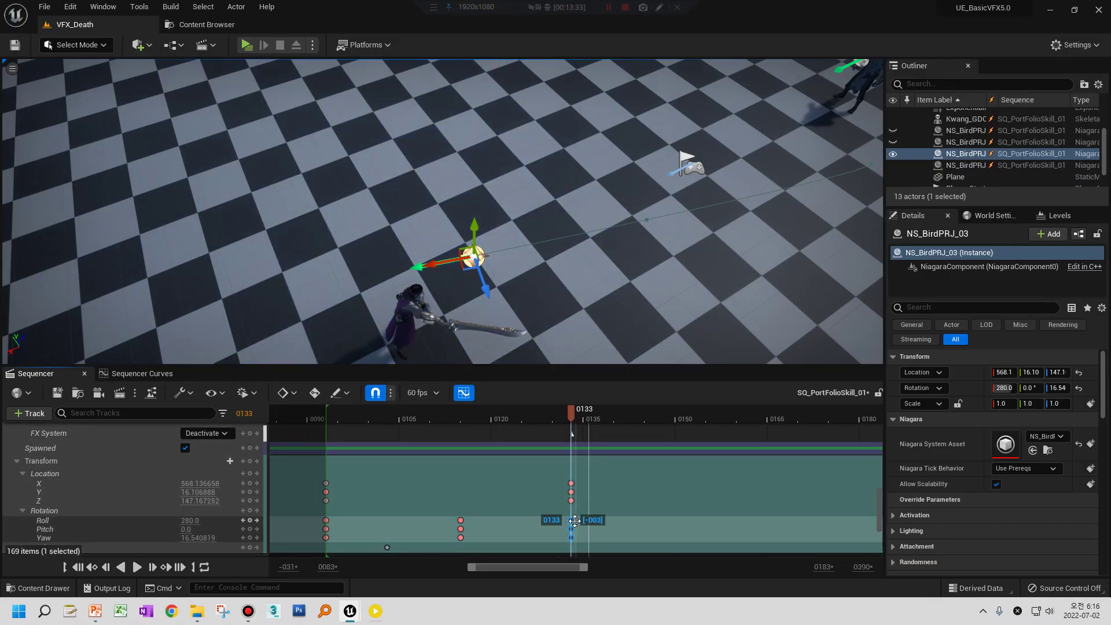
mouse_move(572, 423)
left_mouse_down()
mouse_move(545, 425)
mouse_move(576, 435)
left_mouse_up()
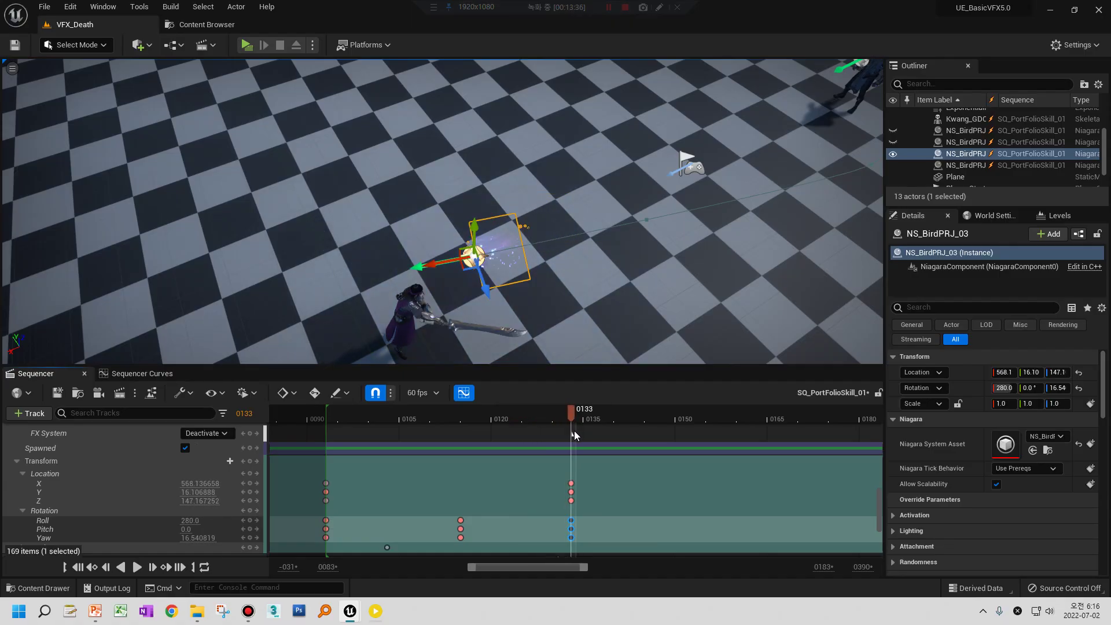
Show NS_BirdPRJ_03's Location curves and steepen the arrival tangents of X and Y at frame 133 so it doesn't slow down.
left_click(571, 483)
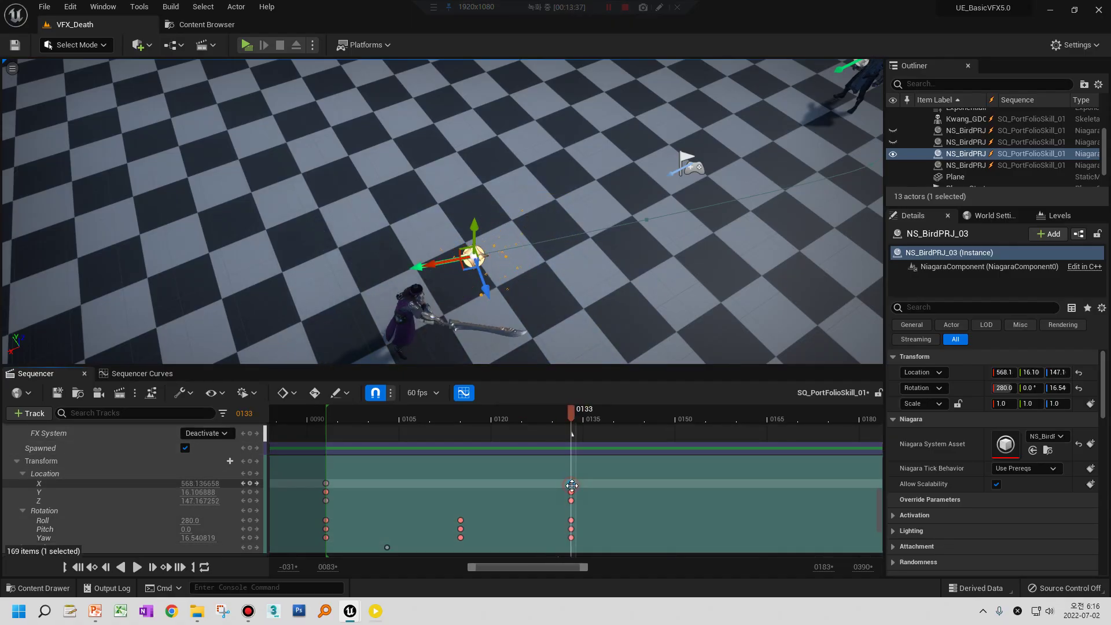
left_click(463, 394)
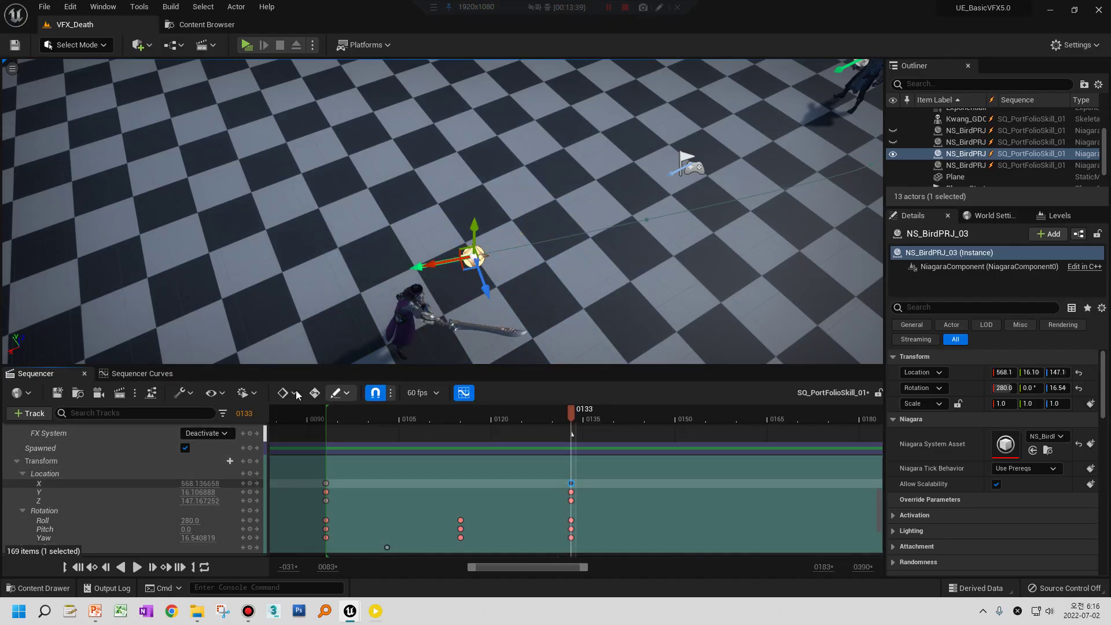
left_click(158, 374)
left_click(13, 449)
left_click(32, 463)
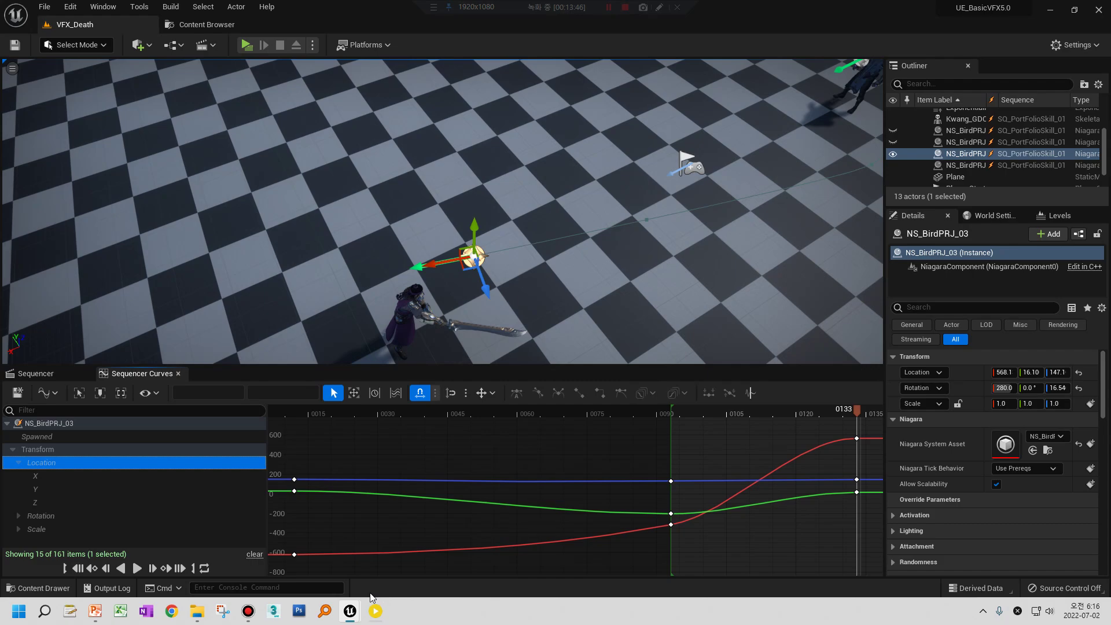
right_click_drag(772, 529, 401, 526)
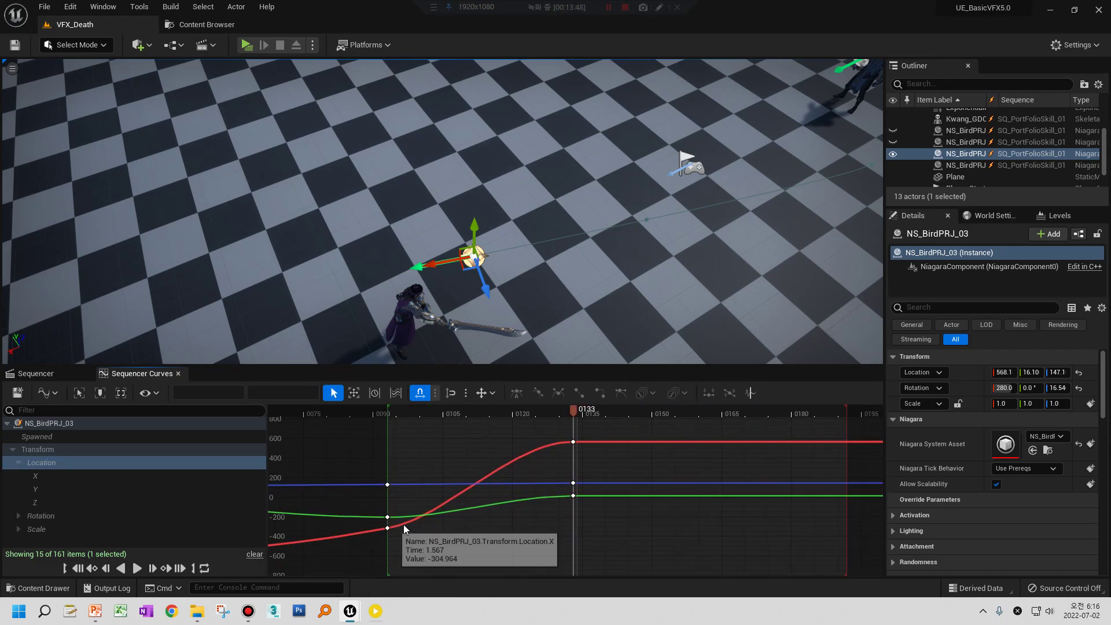
left_click(573, 442)
left_click_drag(540, 444, 542, 460)
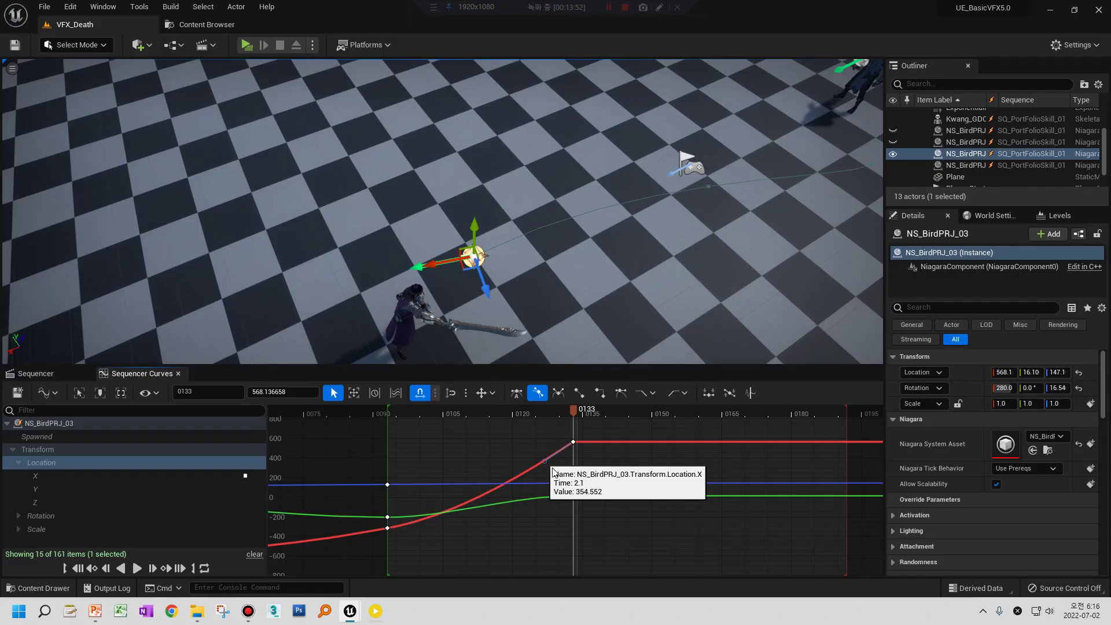
left_click(572, 495)
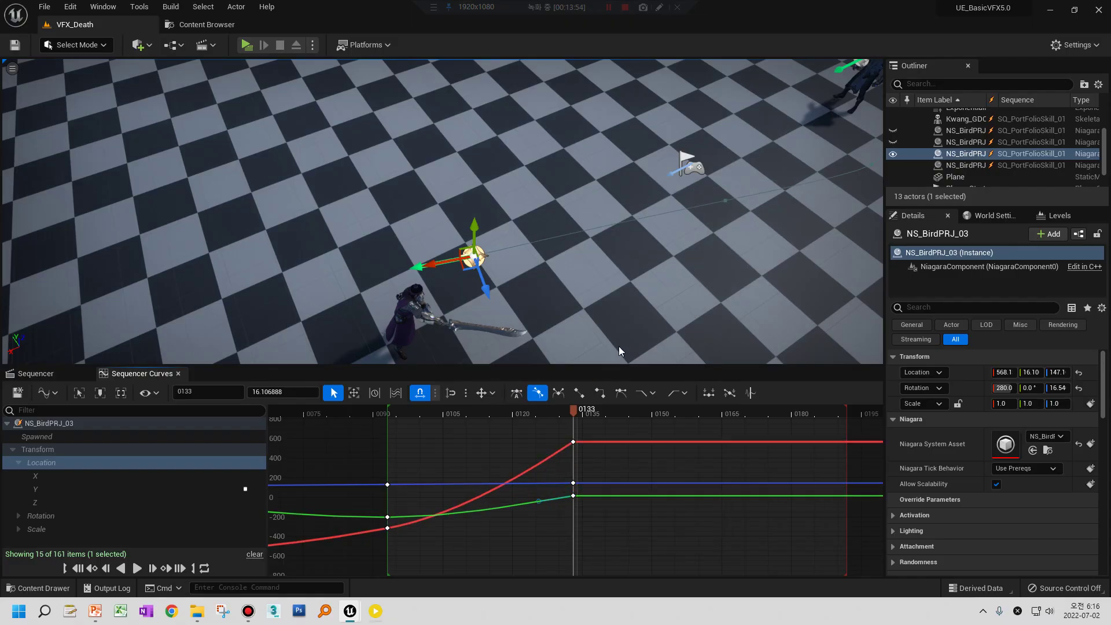
right_click_drag(724, 270, 724, 270)
right_click_drag(390, 101, 390, 101)
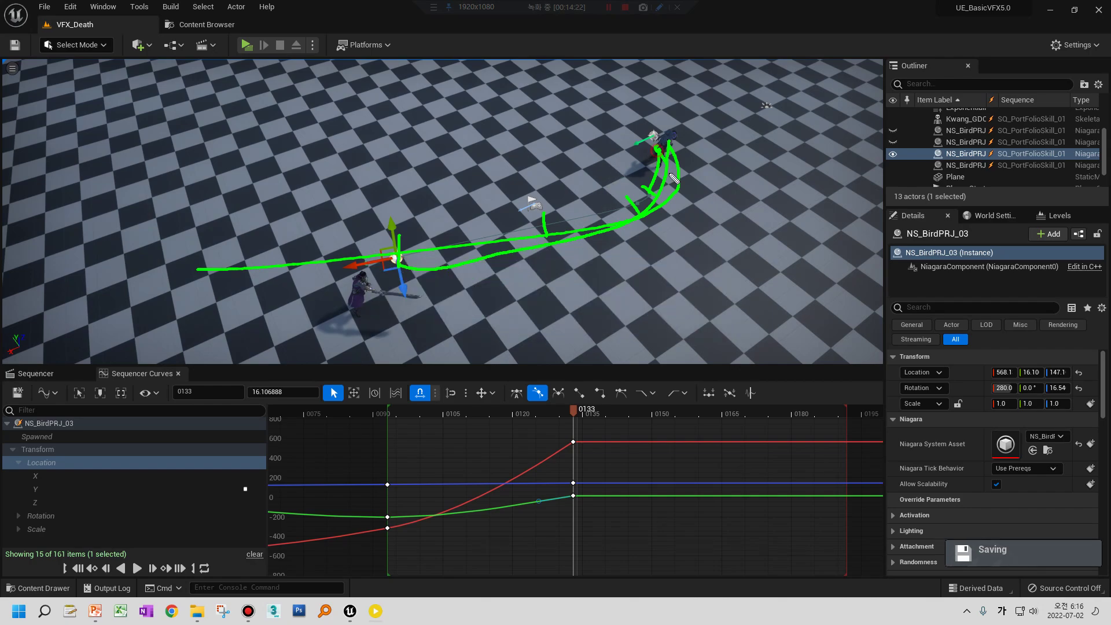
left_click_drag(653, 236, 5, 320)
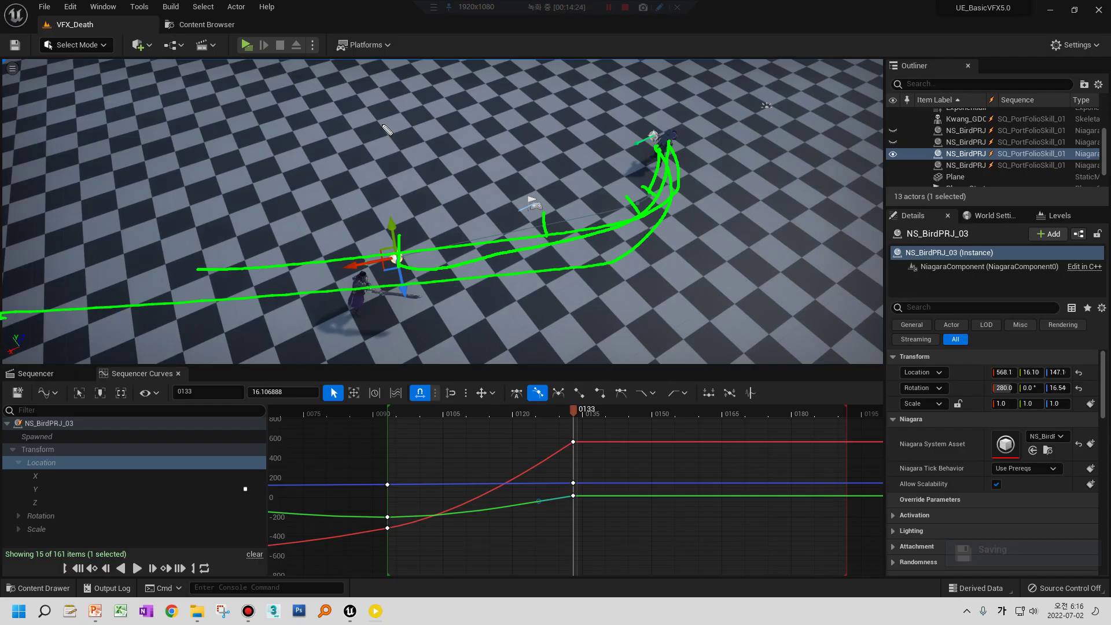
key("Escape")
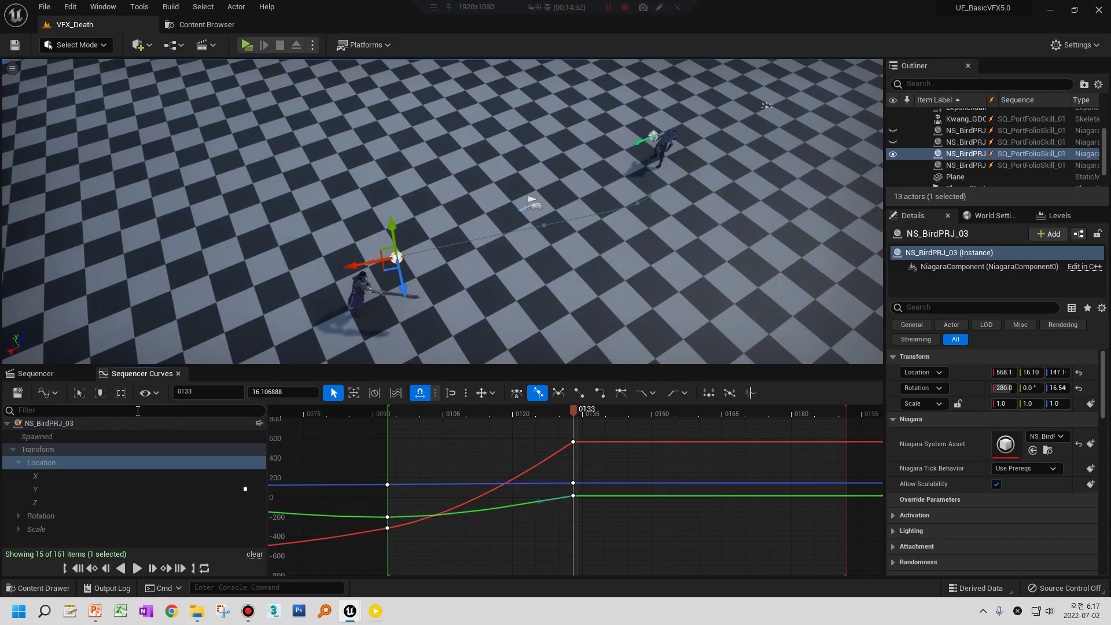
Close the Sequencer Curves editor and check NS_BirdPRJ_03's arrival around frames 133 and 134.
left_click(178, 373)
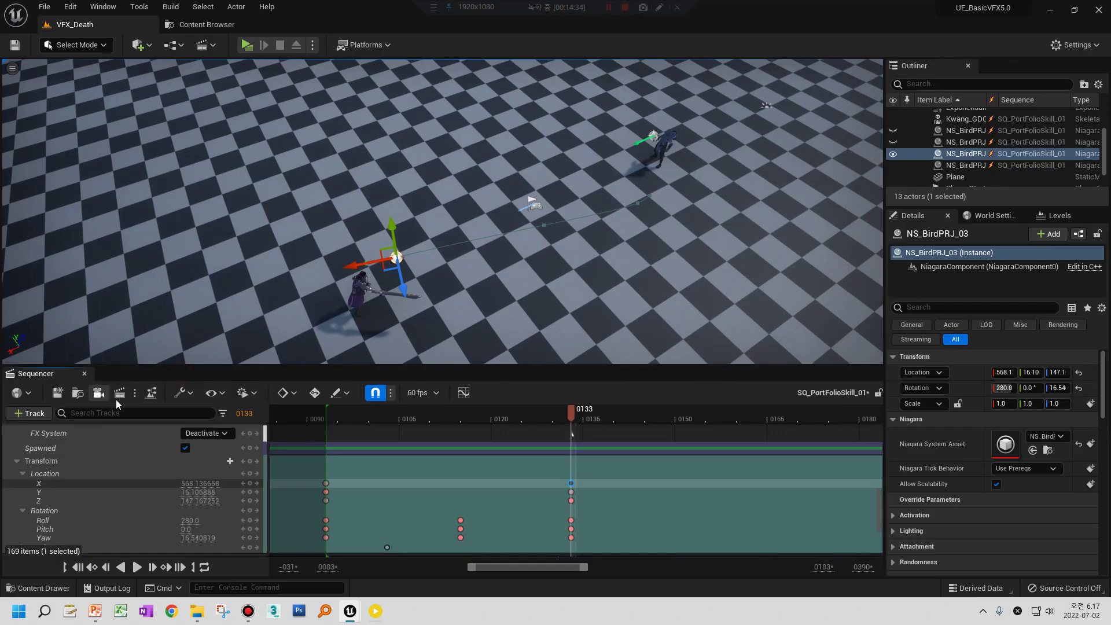
left_click(539, 419)
left_click(571, 421)
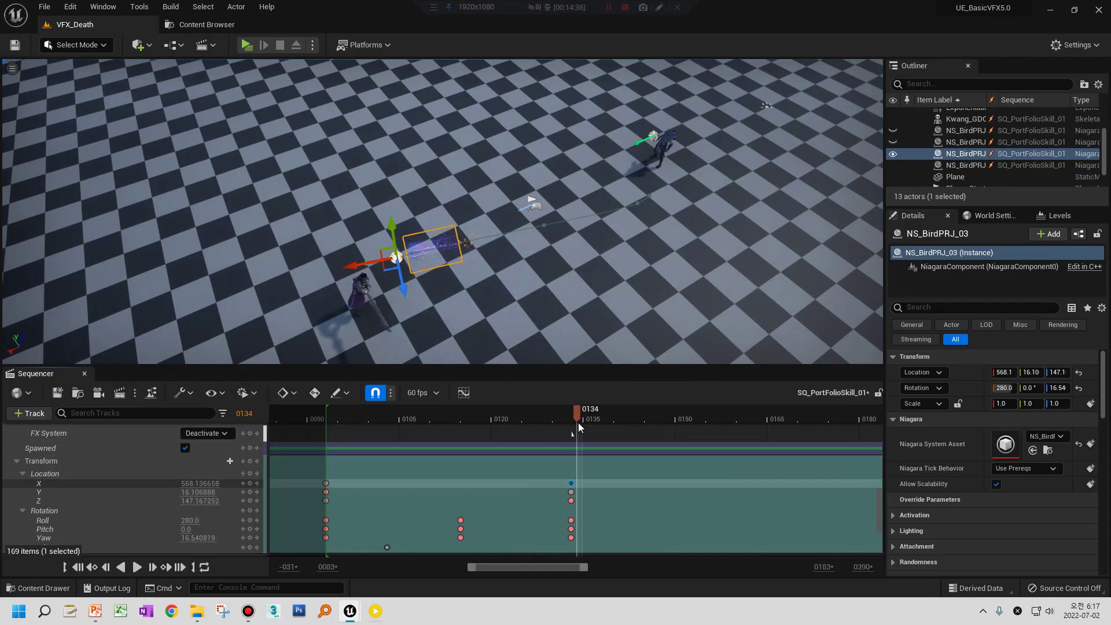
left_click(571, 482)
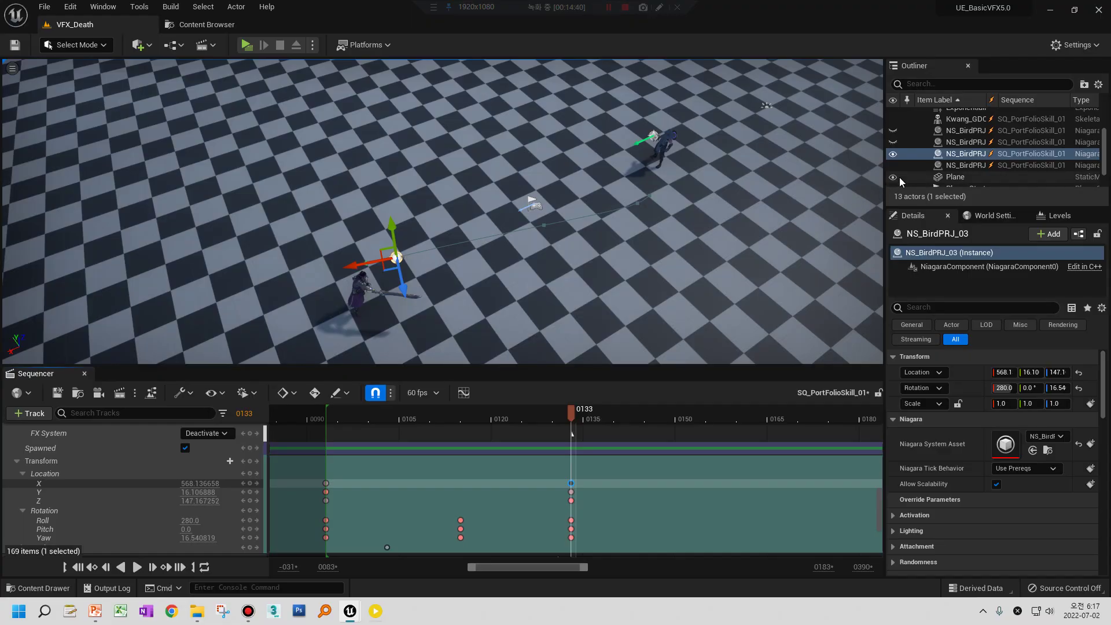
Temporarily hide NS_BirdPRJ_03, check its approach between frames 131 and 133, and show it again.
left_click(893, 155)
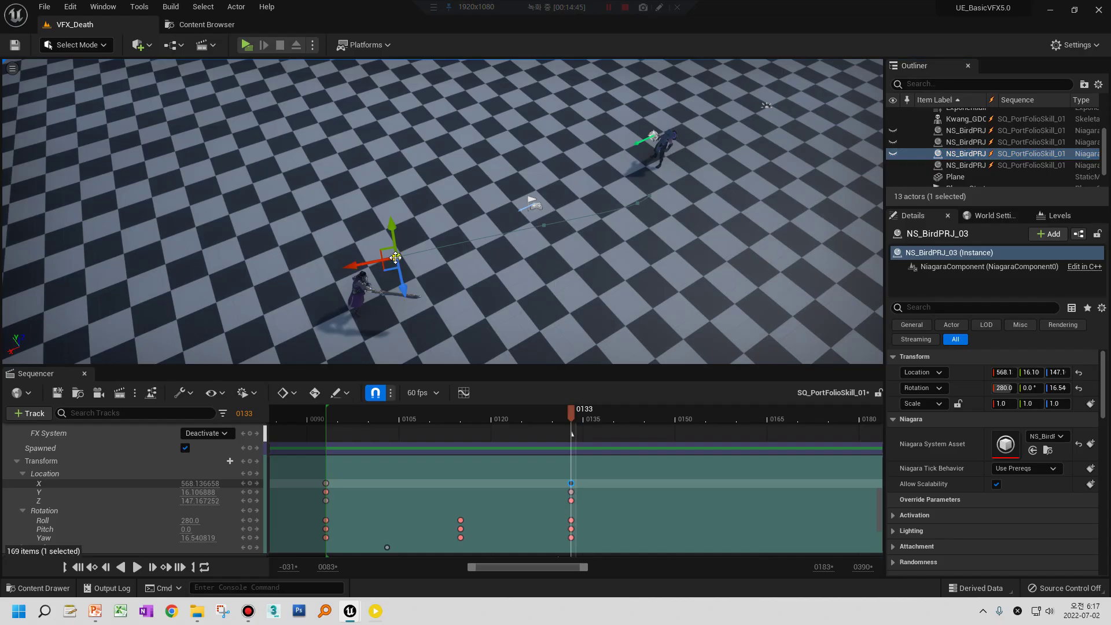
left_click_drag(569, 407, 560, 417)
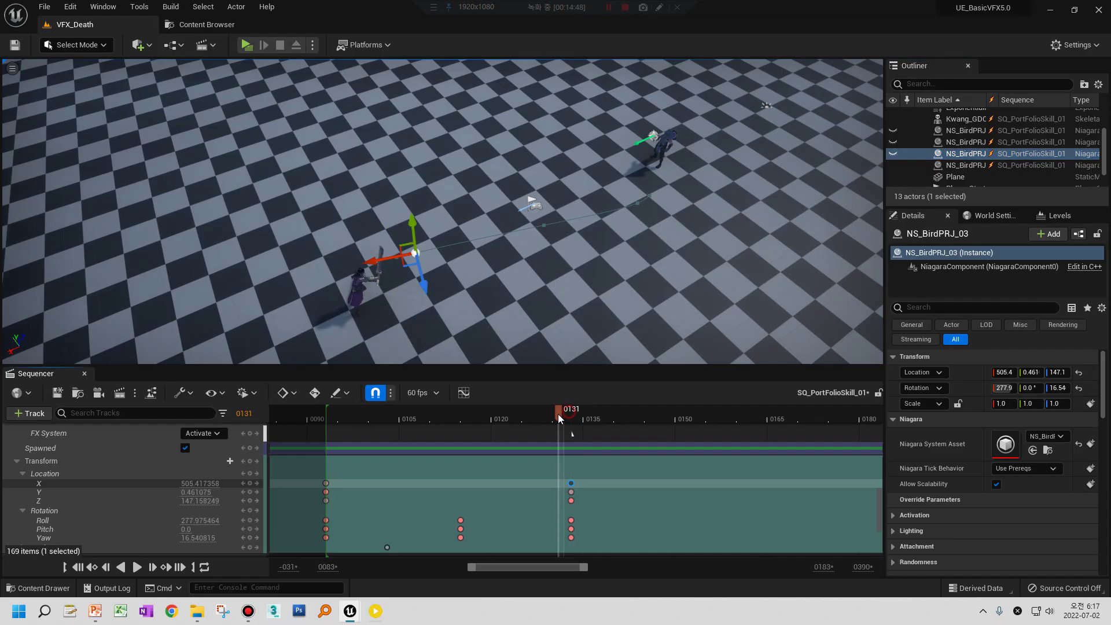
left_click(572, 412)
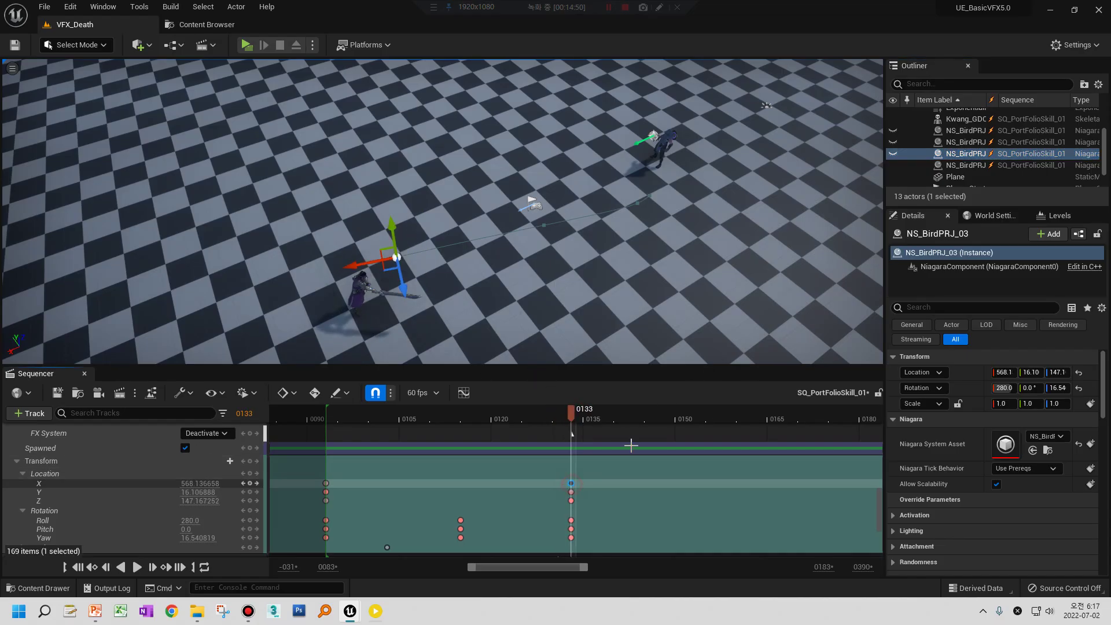
left_click(893, 154)
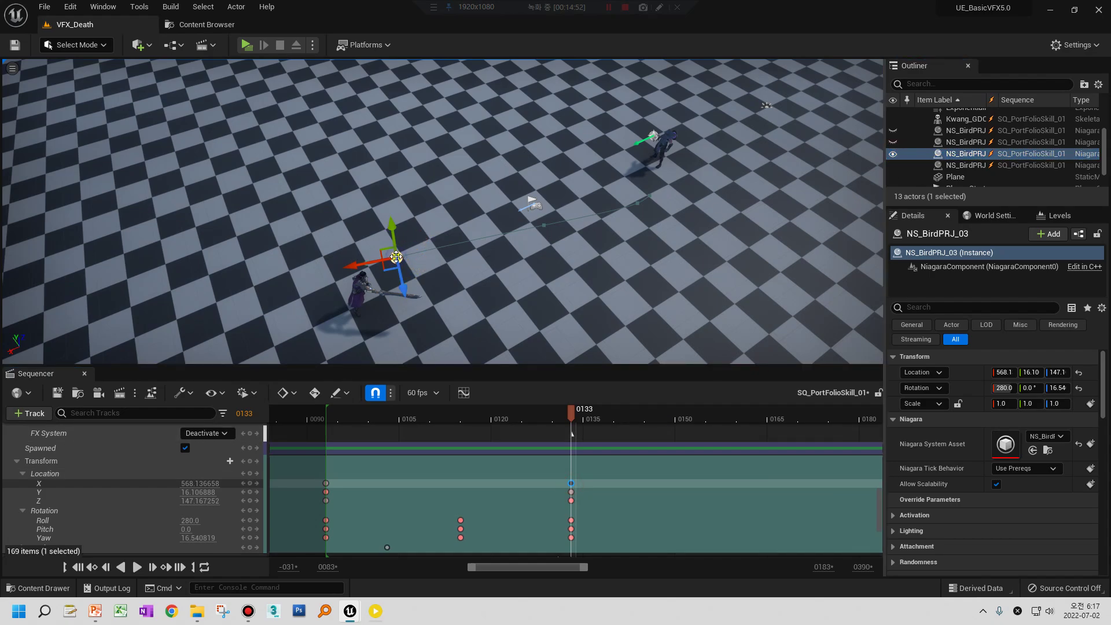
Review the visibility options for NS_BirdPRJ_03 and hide the selected projectile in the viewport at frame 133.
scroll(397, 257, "up", 5)
right_click(389, 278)
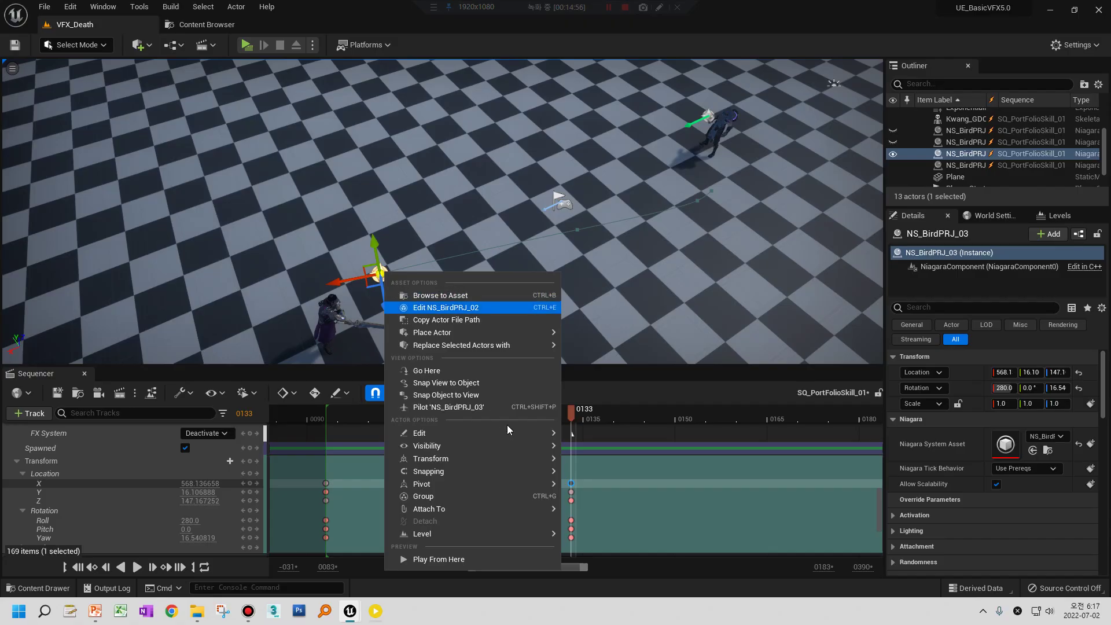
mouse_move(516, 447)
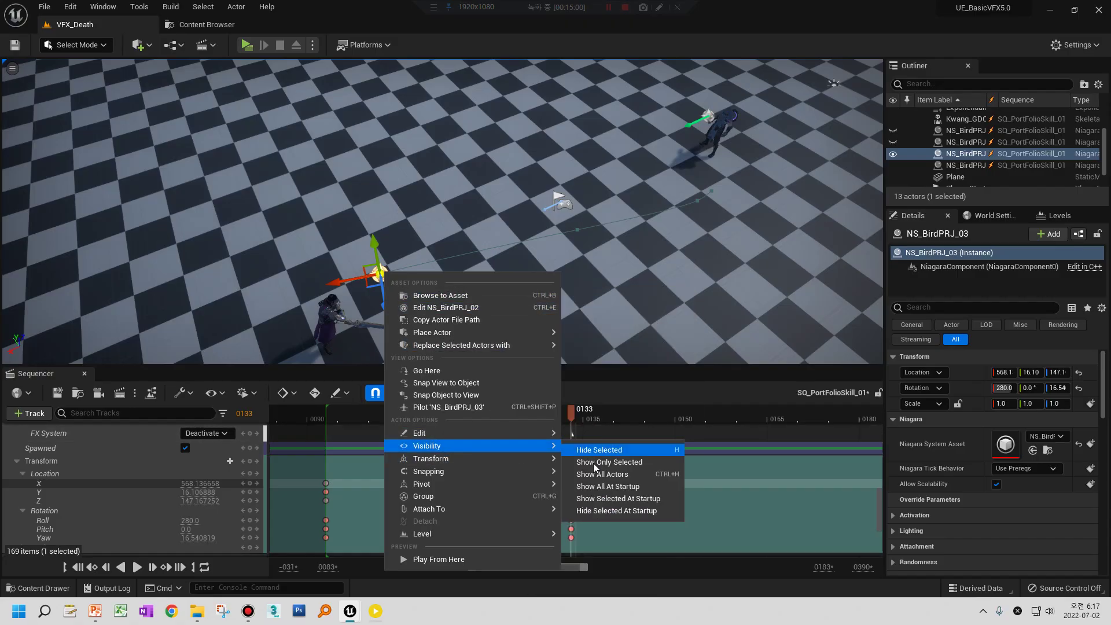
mouse_move(463, 345)
left_click(379, 273)
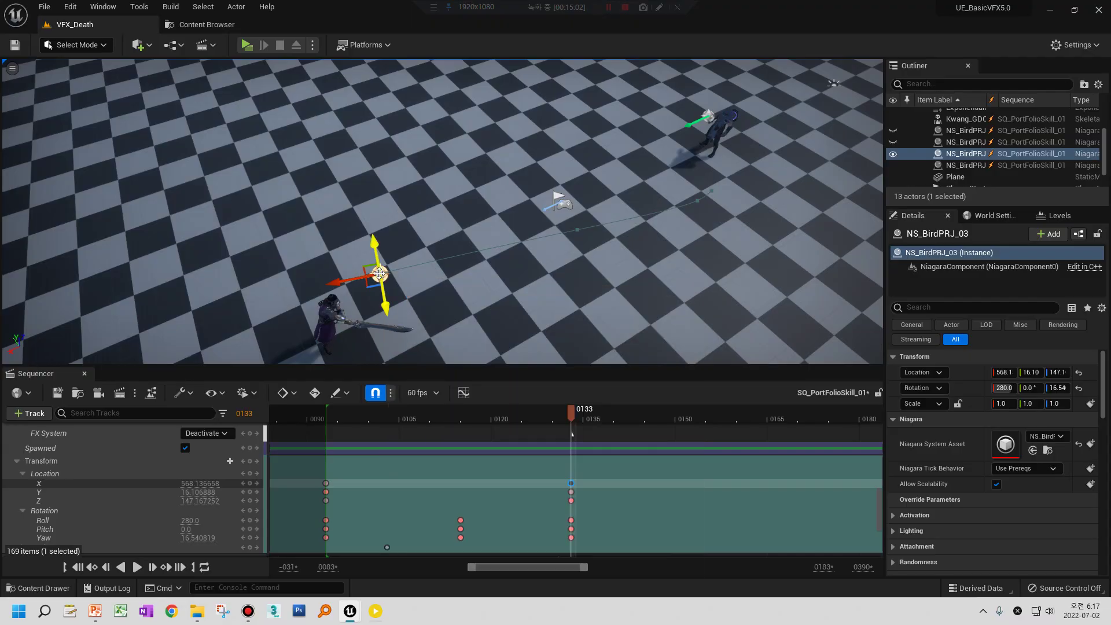
left_click(391, 290)
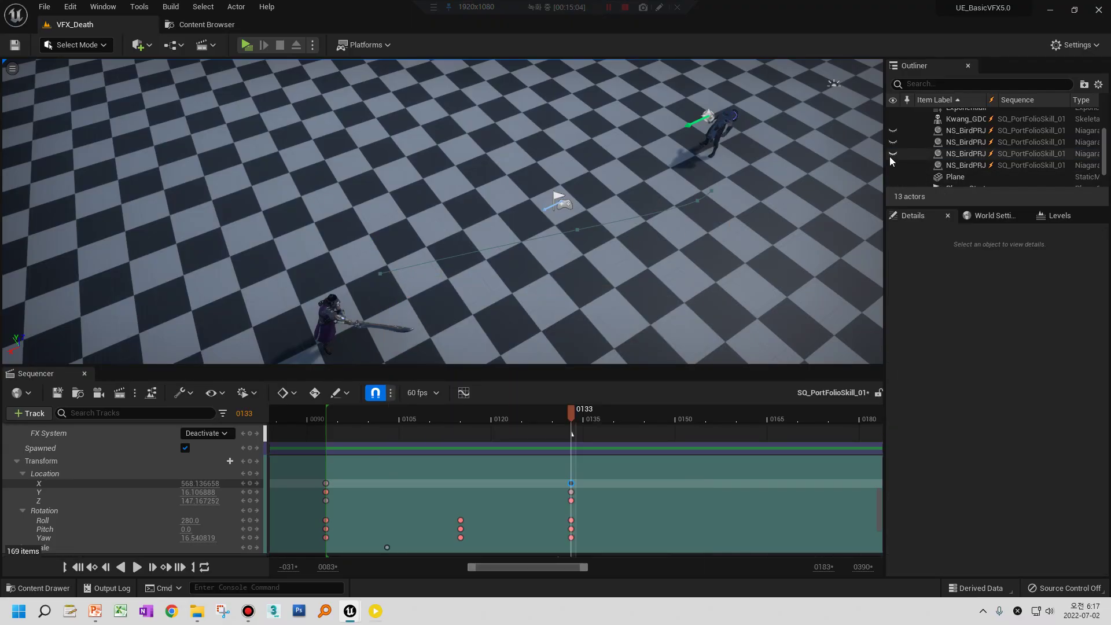
Collapse the NS_BirdPRJ_03 track and review the hit from frame 133 to 137.
scroll(15, 480, "up", 3)
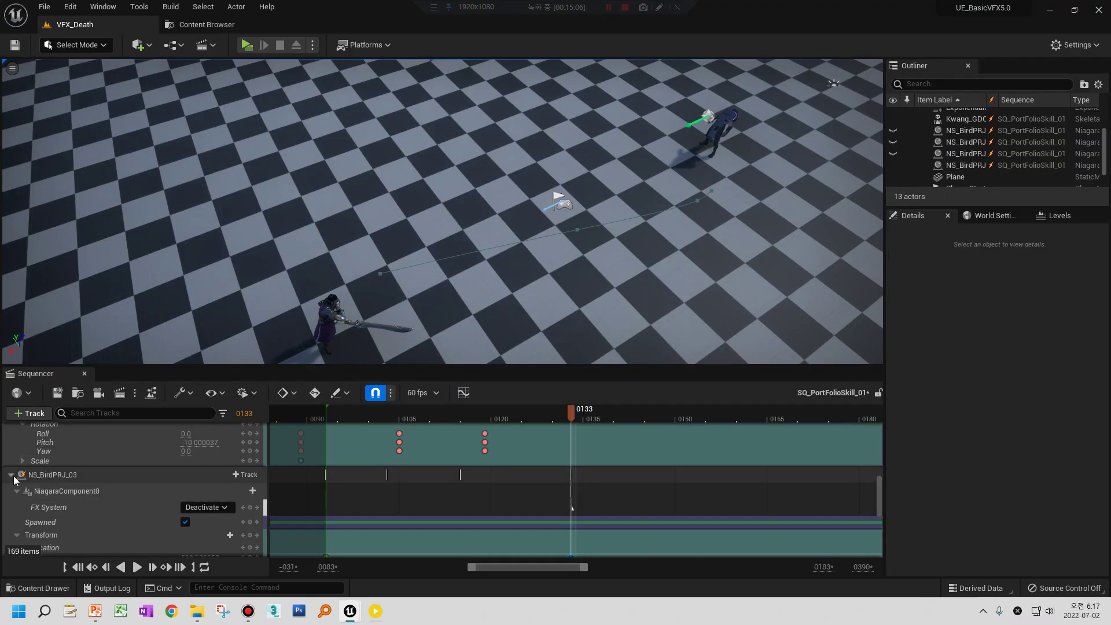
left_click(11, 475)
left_click_drag(577, 420, 596, 421)
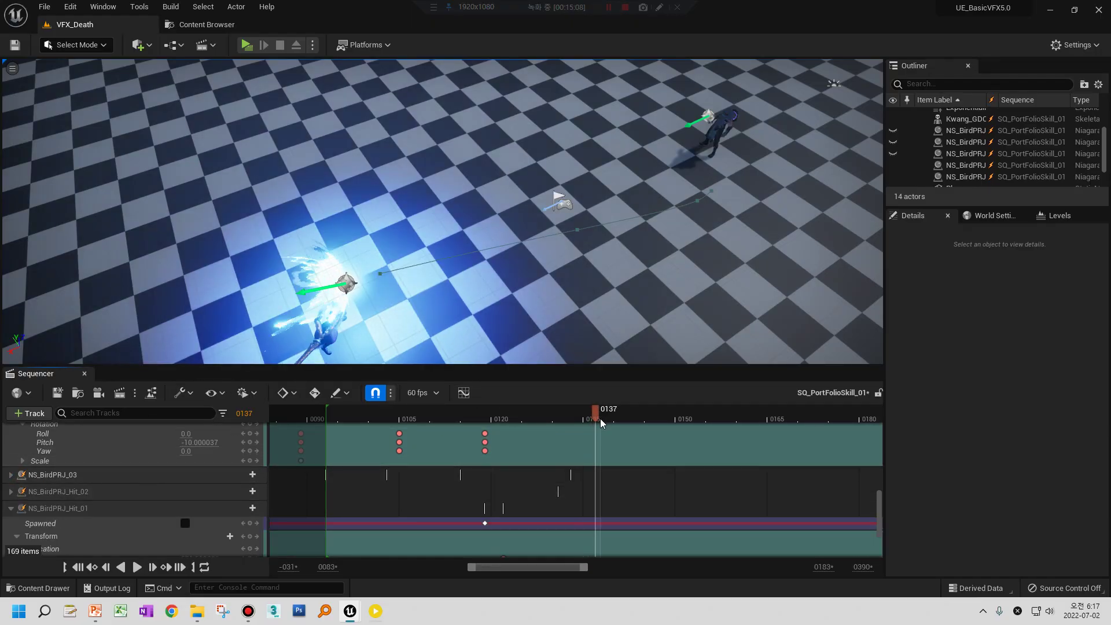
Select NS_BirdPRJ_Hit_02_03 in the viewport and compare its start at frame 136 with the sword attack at frame 133.
left_click(360, 296)
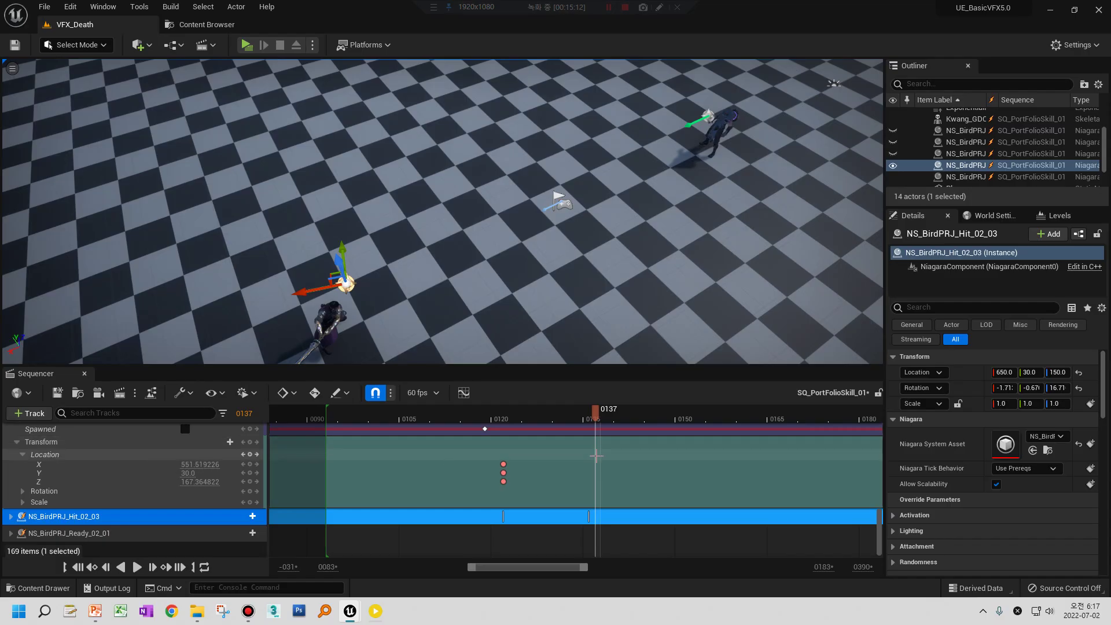
scroll(221, 443, "up", 2)
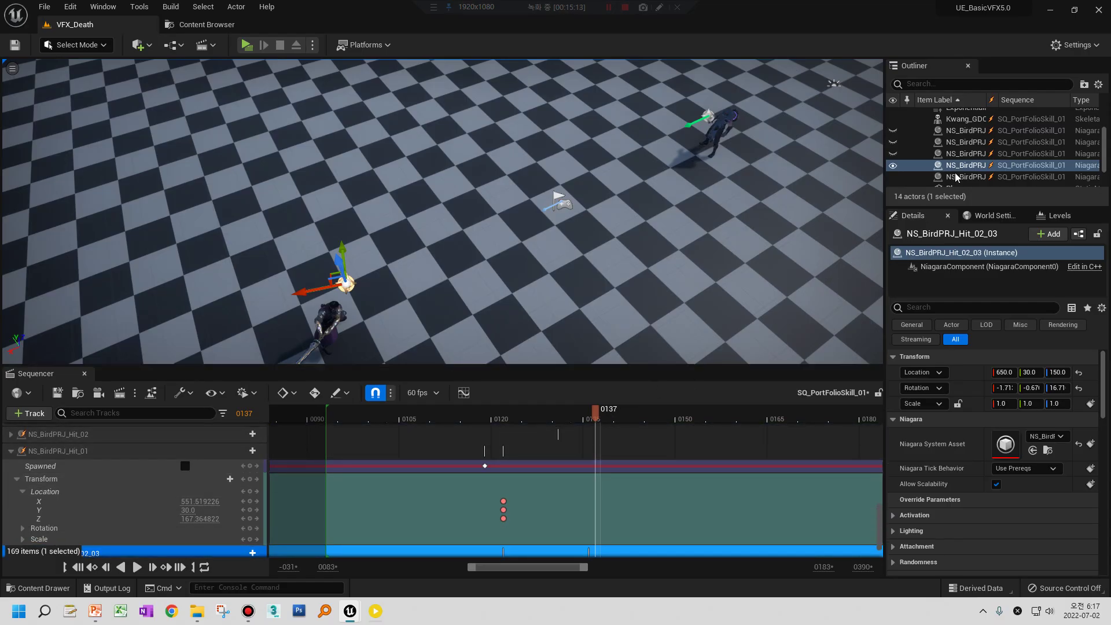
mouse_move(601, 419)
left_mouse_down()
mouse_move(551, 421)
mouse_move(589, 431)
left_mouse_up()
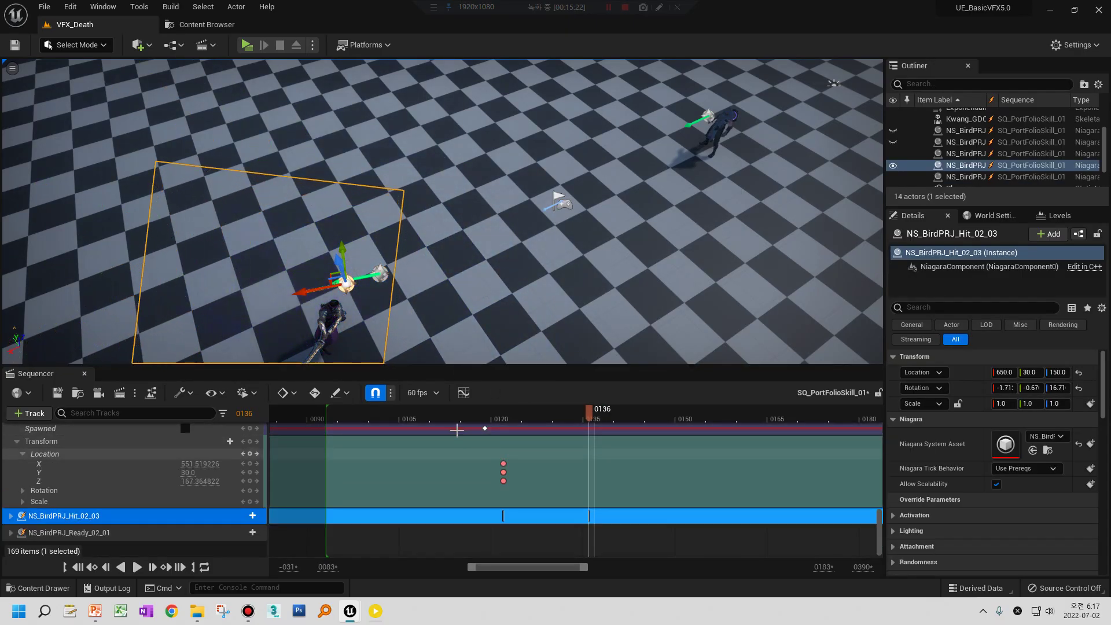
scroll(561, 457, "up", 4)
left_click(578, 418)
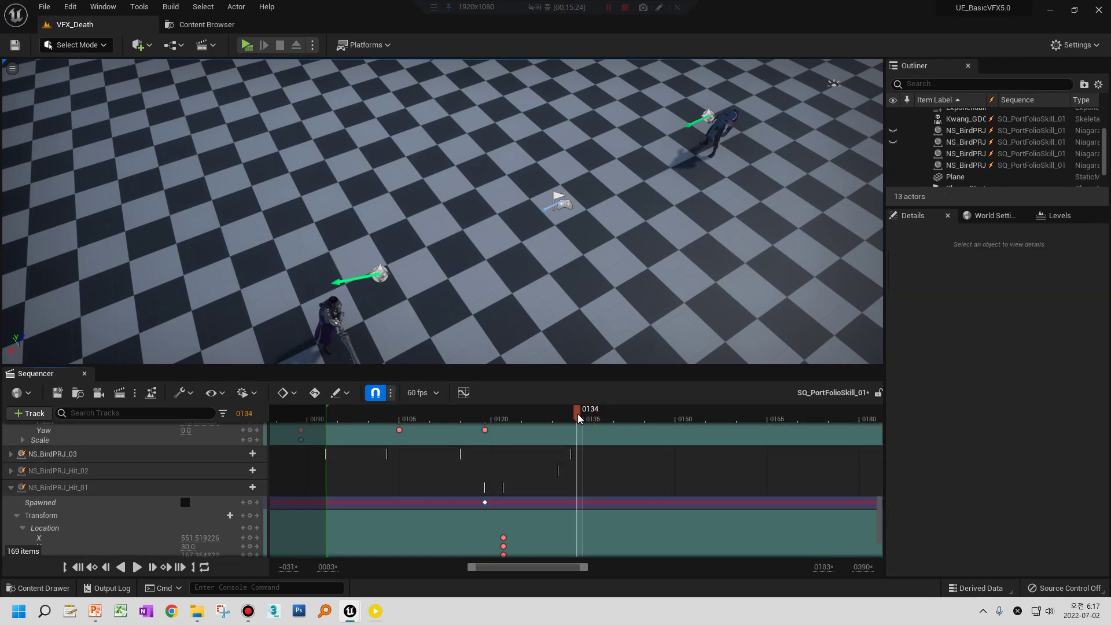
left_click_drag(579, 420, 575, 420)
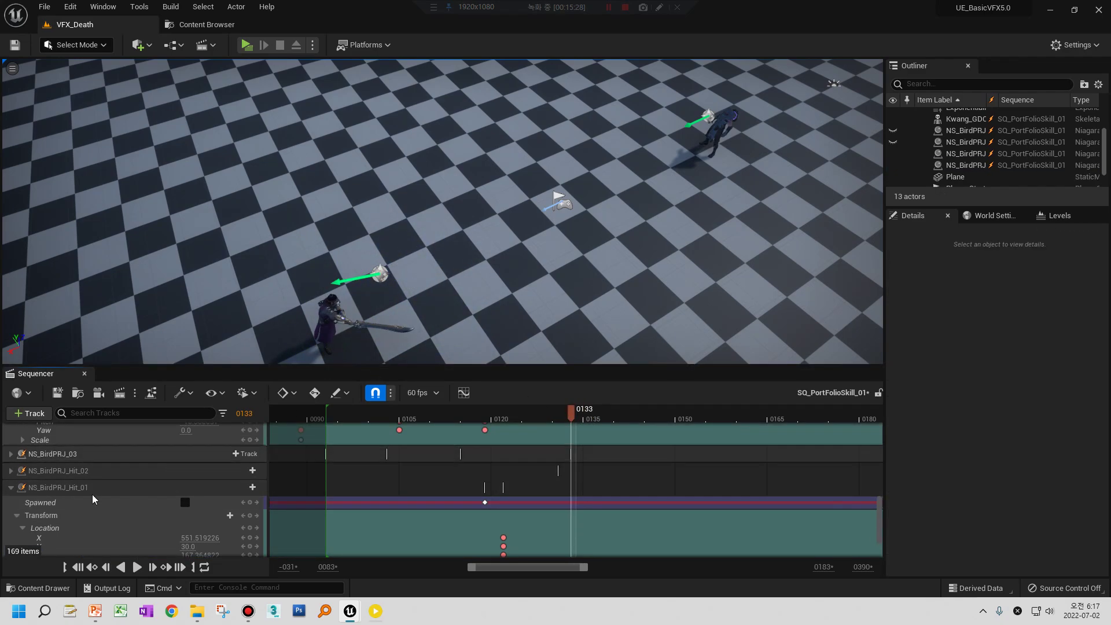
Collapse the NS_BirdPRJ_01 and NS_BirdPRJ_02 tracks.
scroll(65, 494, "up", 2)
scroll(75, 490, "up", 8)
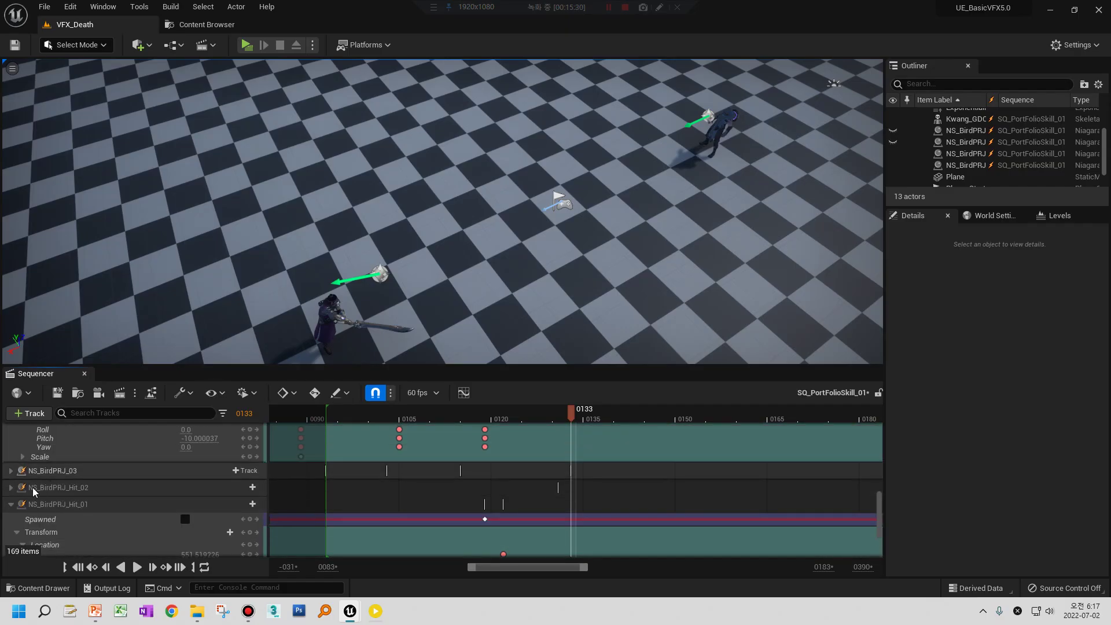
left_click(12, 475)
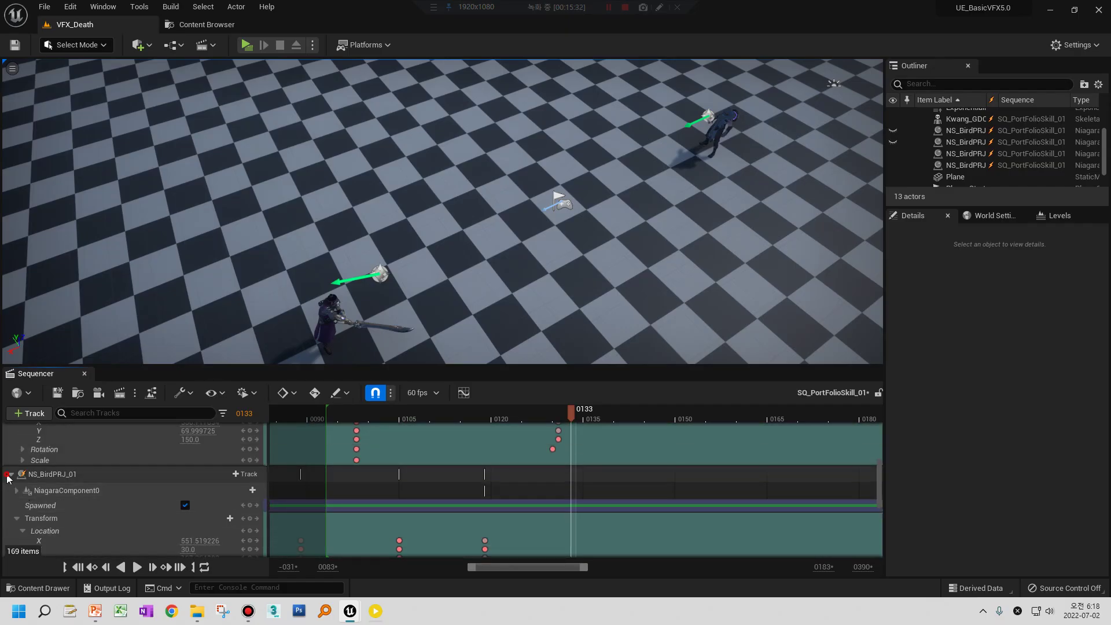
scroll(14, 474, "up", 3)
left_click(11, 469)
scroll(36, 475, "down", 5)
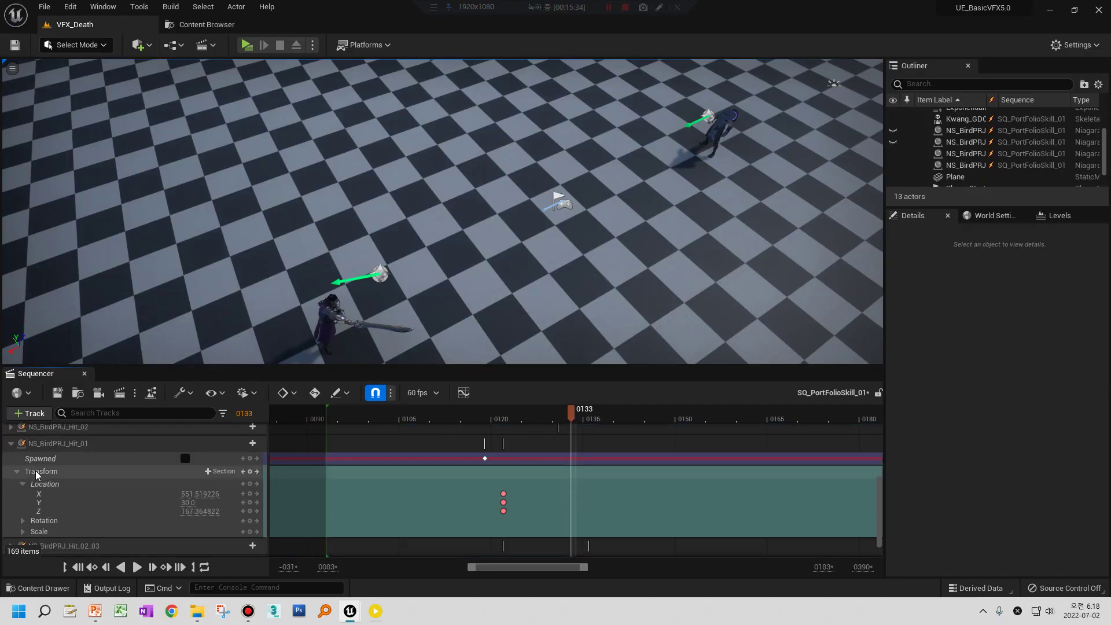
scroll(50, 473, "down", 2)
scroll(44, 473, "up", 4)
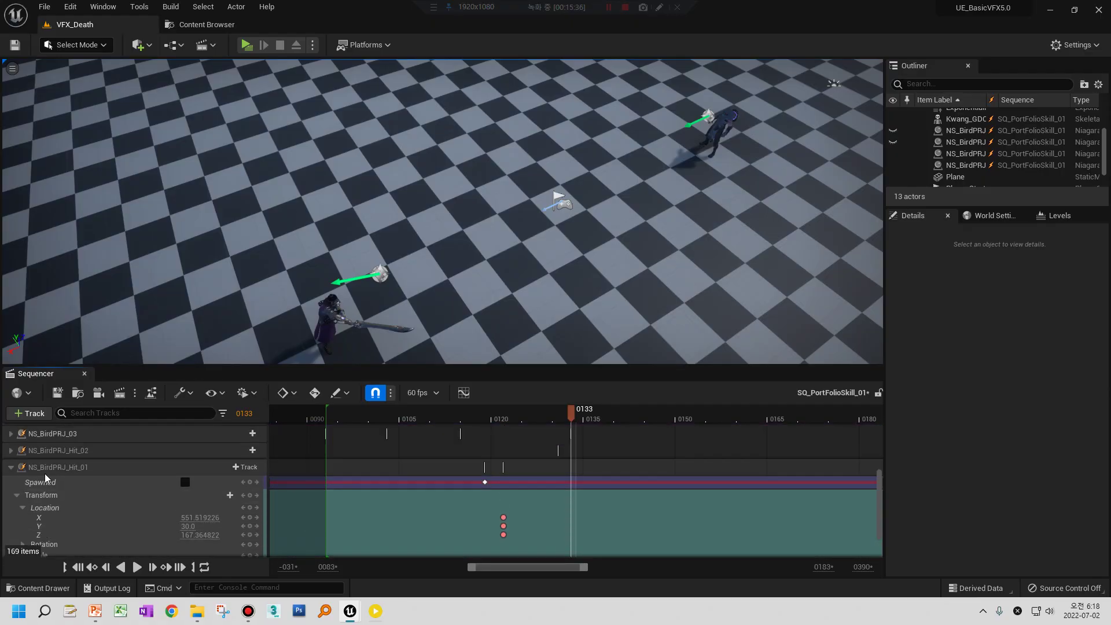
Expand the NS_BirdPRJ_Hit_02_03 track and set the time of its last Spawned key to frame 133.
scroll(40, 492, "down", 4)
left_click(11, 514)
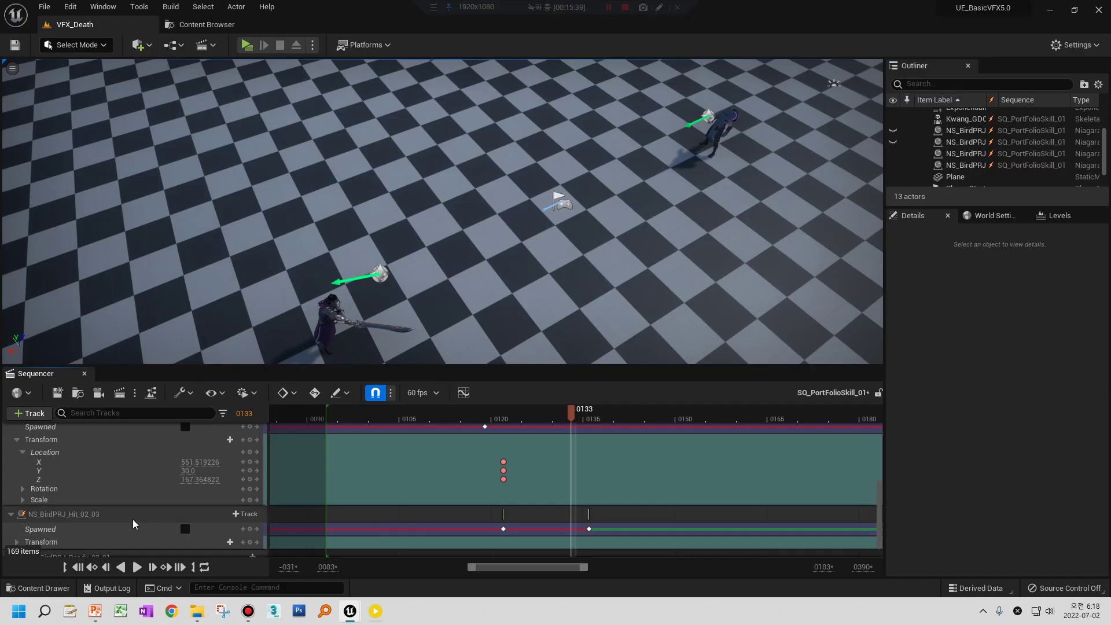
left_click(65, 515)
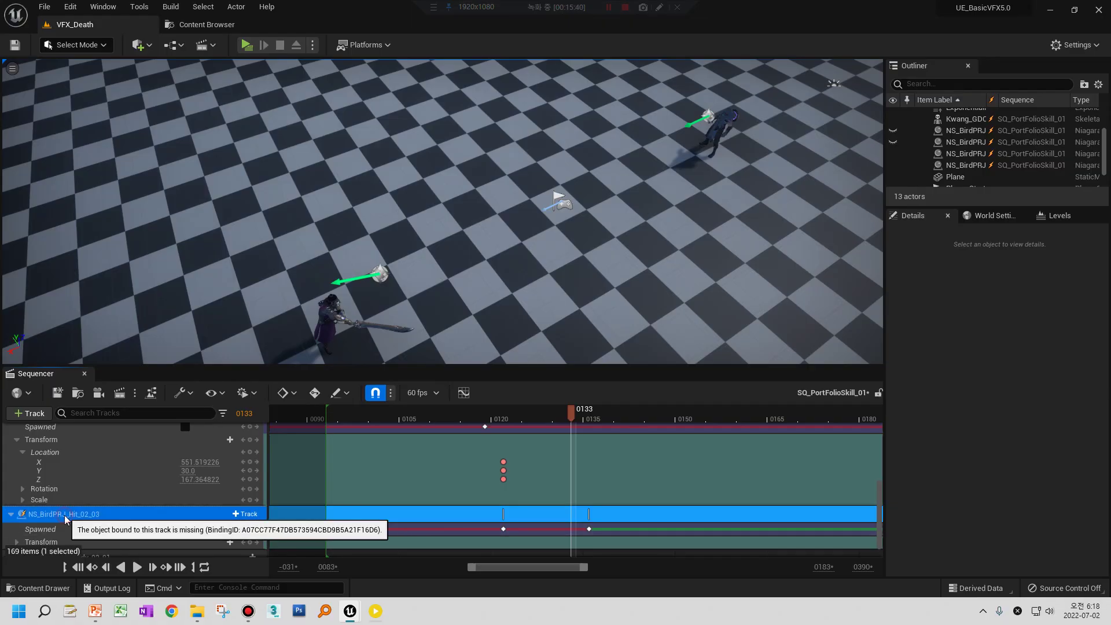
right_click(588, 529)
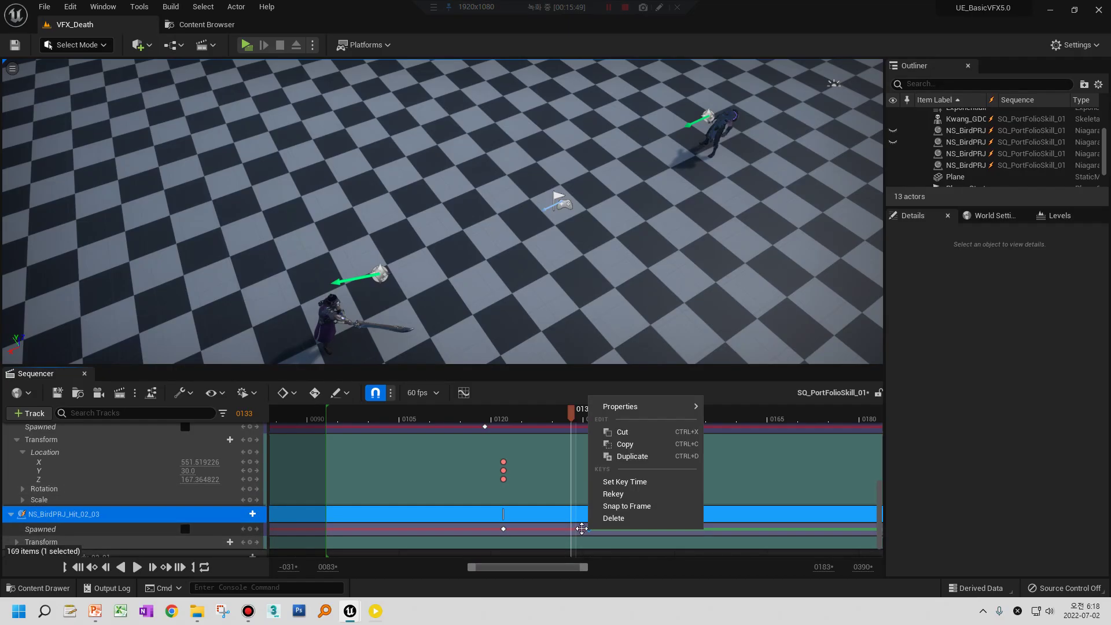
mouse_move(671, 409)
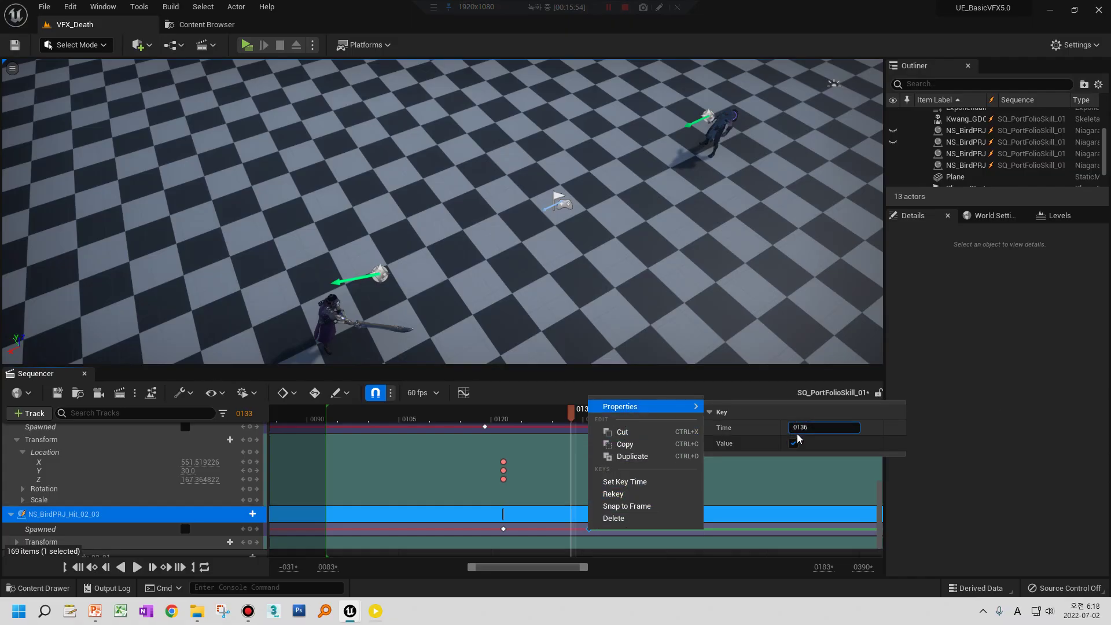
left_click_drag(805, 427, 839, 427)
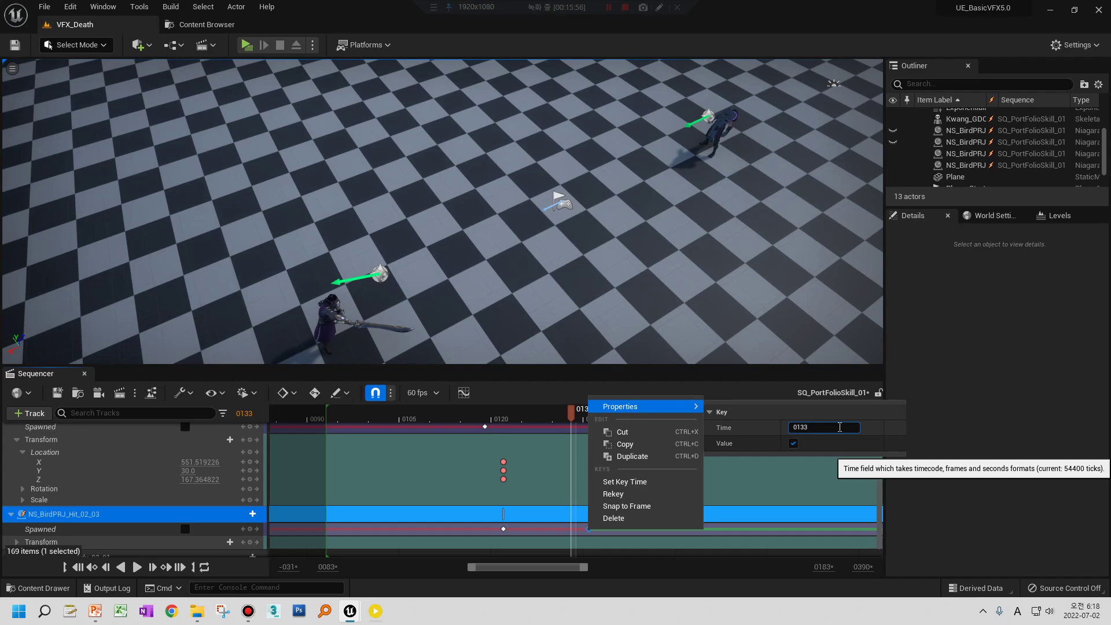
key("Return")
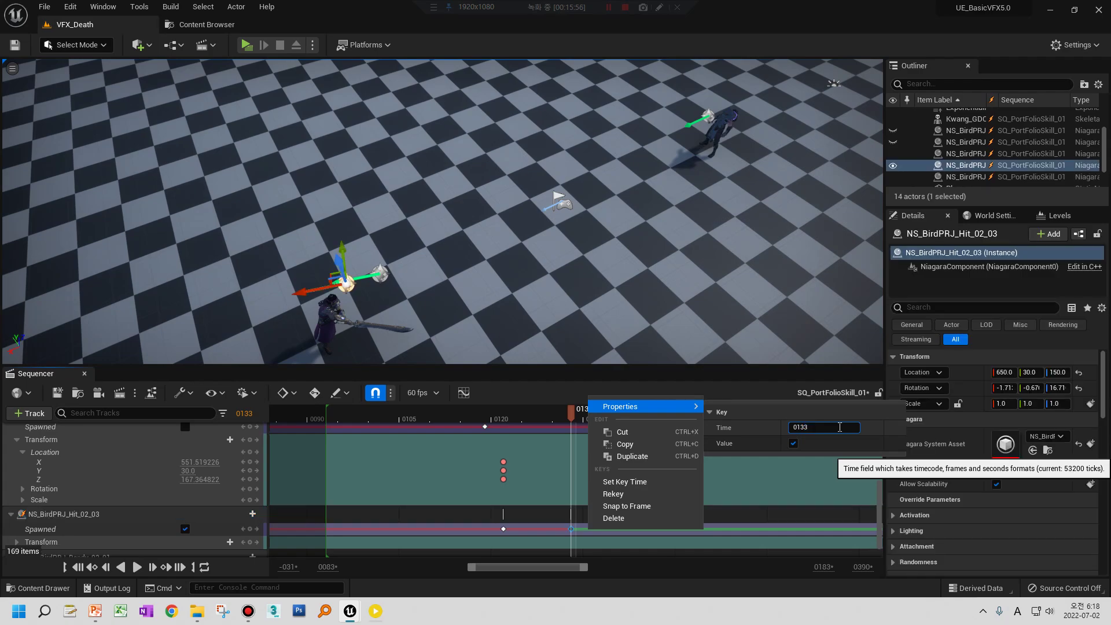
Rename the NS_BirdPRJ_Hit_02_03 track as NS_BirdPRJ_Hit_03.
left_click(93, 517)
double_click(89, 514)
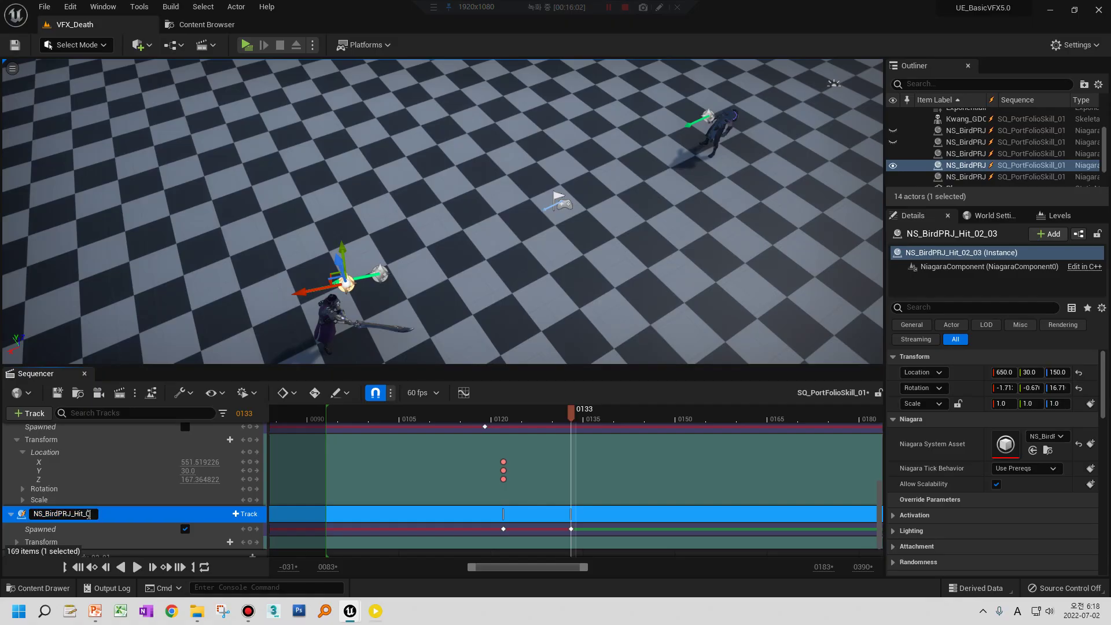
key("Return")
Scrub from frame 126 to 133 to check the hit, and expand the Transform and Location channels of NS_BirdPRJ_Hit_03.
left_click(533, 415)
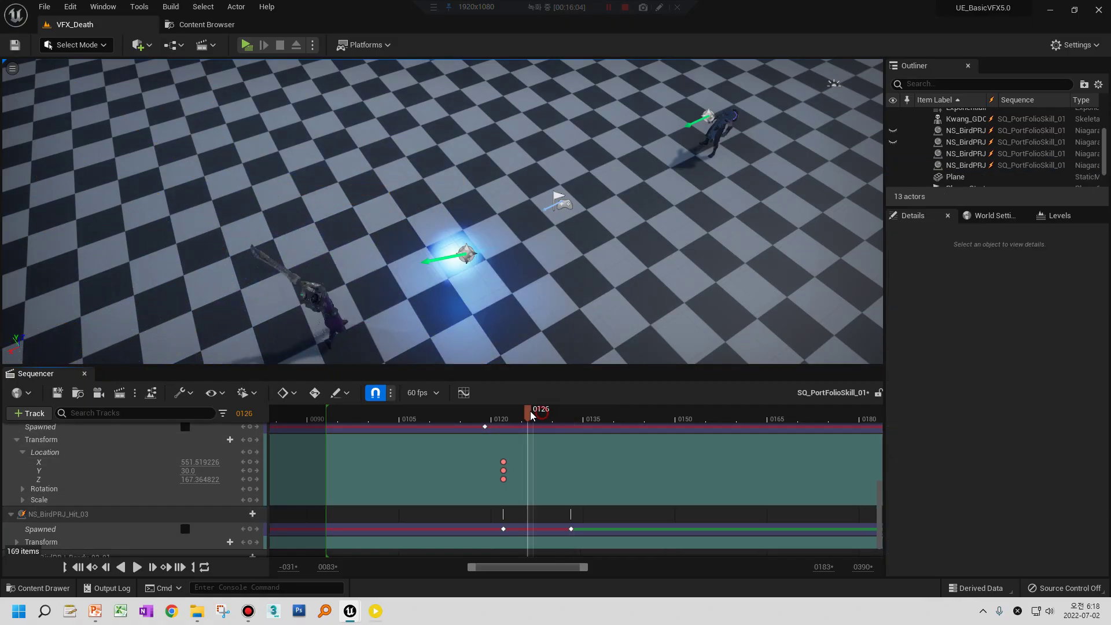
left_click_drag(544, 416, 574, 426)
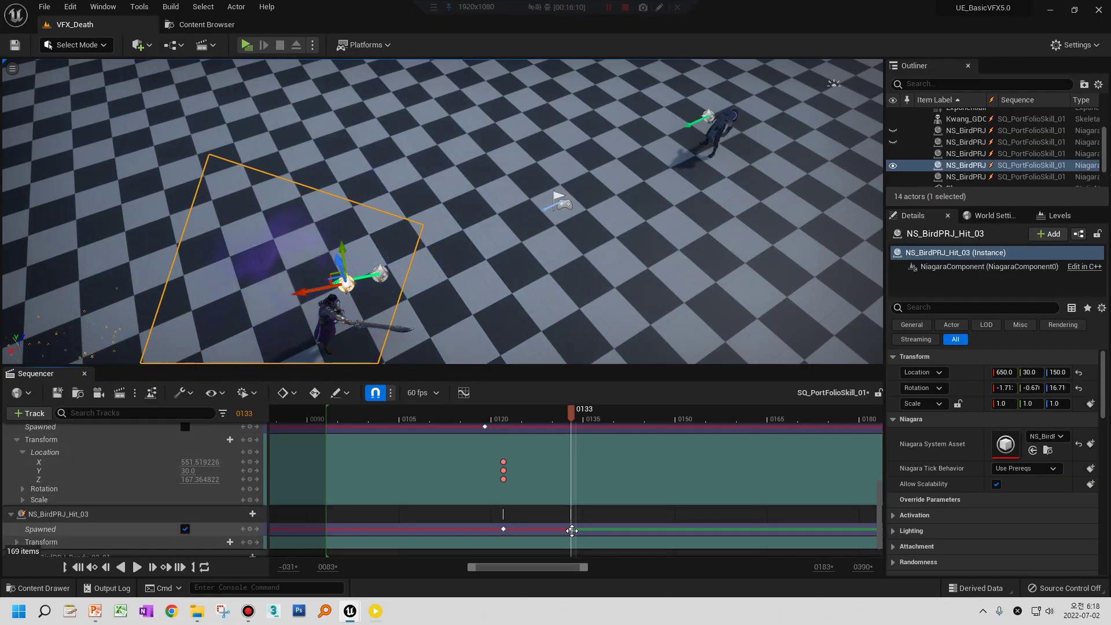
scroll(91, 492, "down", 2)
left_click(17, 515)
scroll(36, 520, "down", 1)
left_click(23, 509)
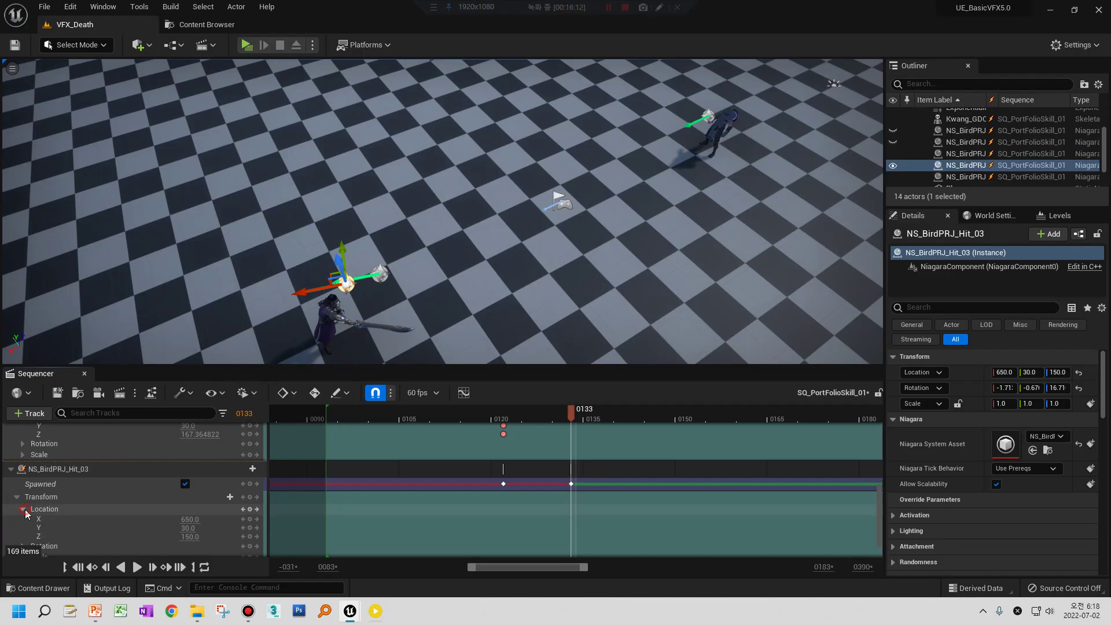
scroll(89, 489, "down", 3)
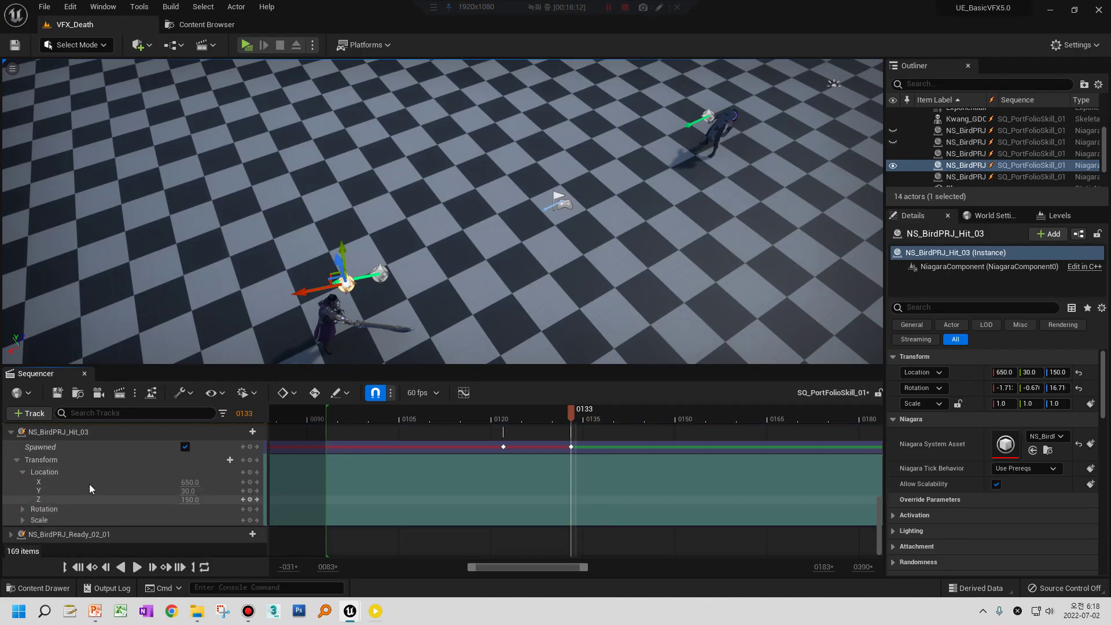
left_click(564, 414)
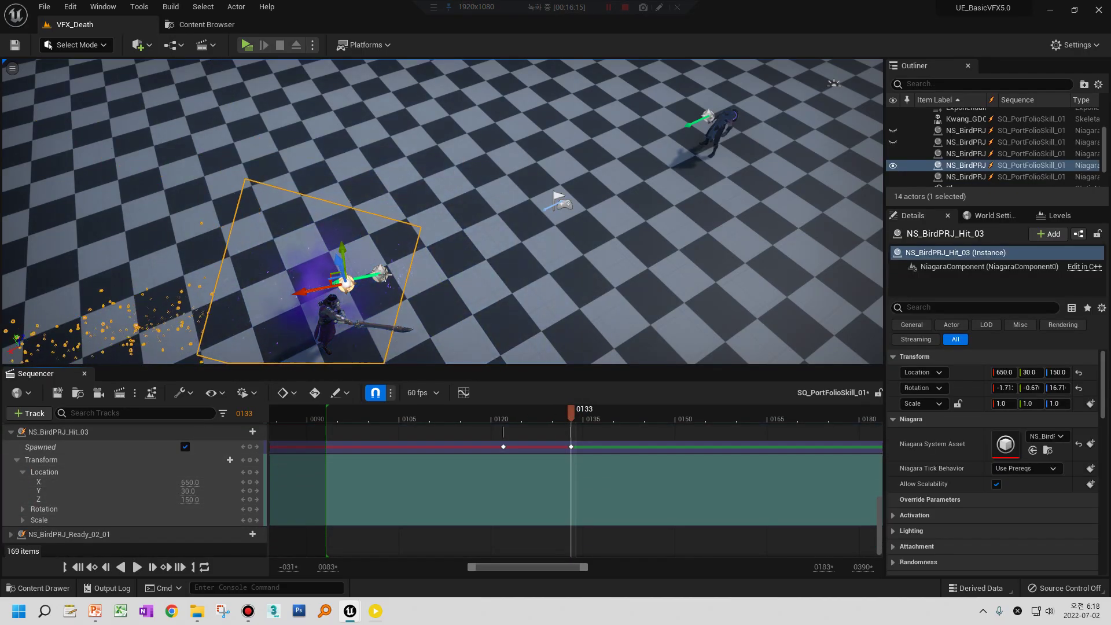
Move NS_BirdPRJ_Hit_03 onto the arriving projectile and key its Location at frame 133 with about X 570.5, Y 16.6, Z 151.2.
scroll(309, 314, "up", 2)
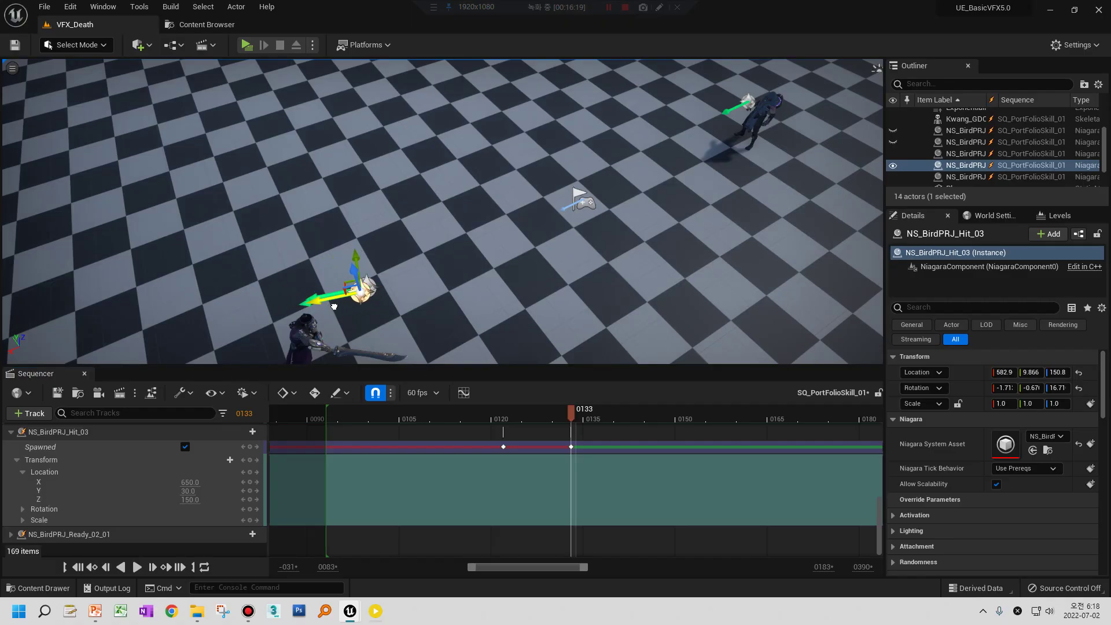
right_click_drag(361, 314, 476, 241)
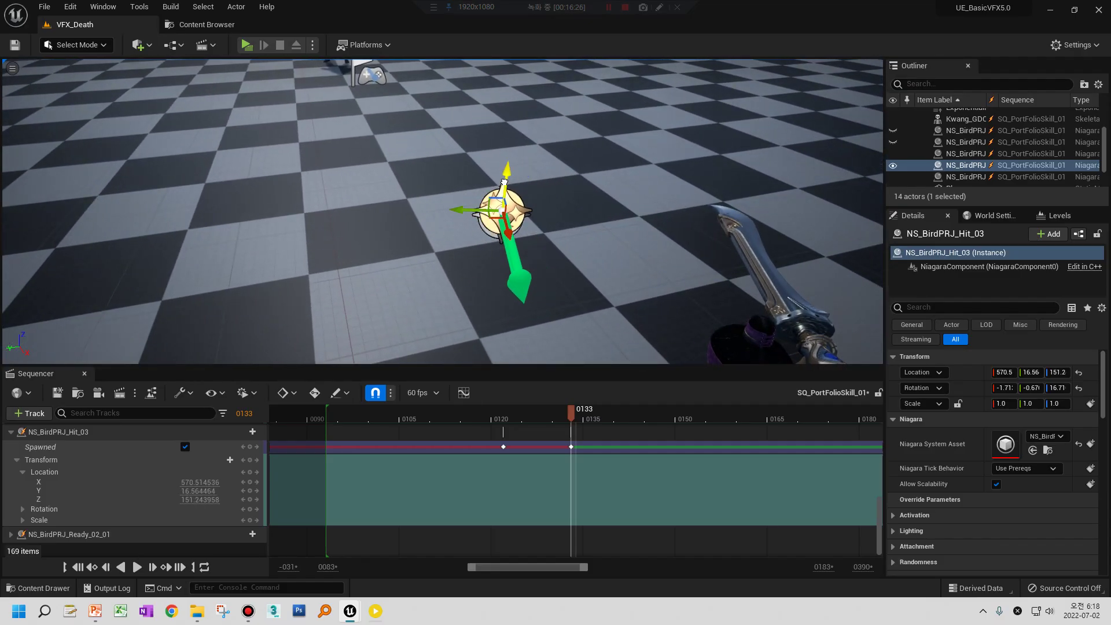
right_click_drag(502, 206, 350, 239)
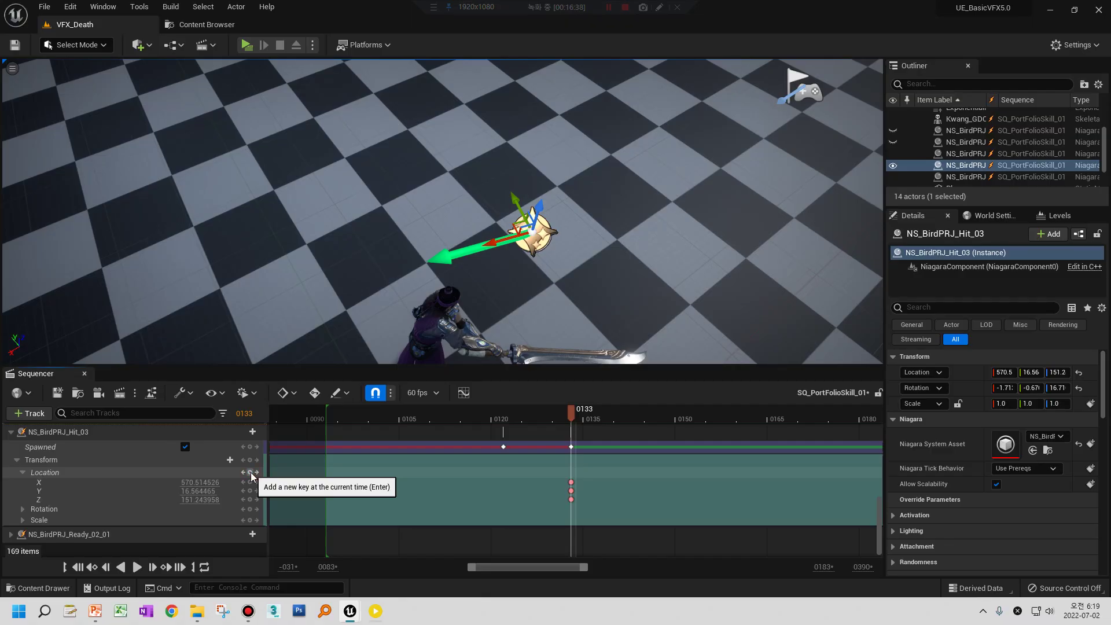
Play the sequence from frame 98 and scrub again from frame 111 to 133 to review the third hit.
left_click_drag(474, 422, 355, 439)
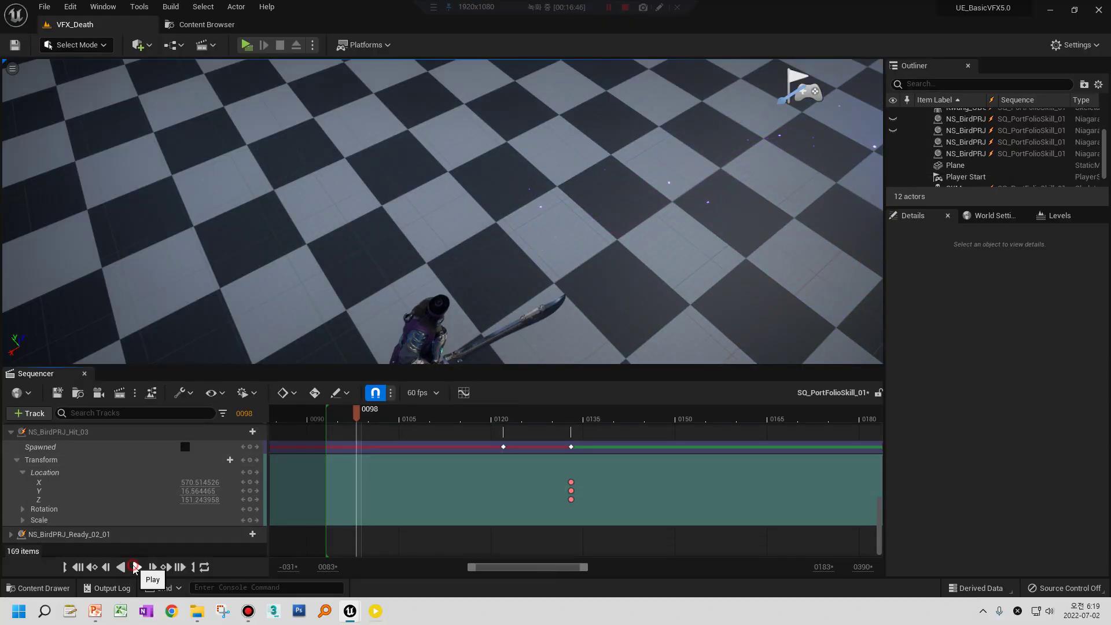
left_click(135, 567)
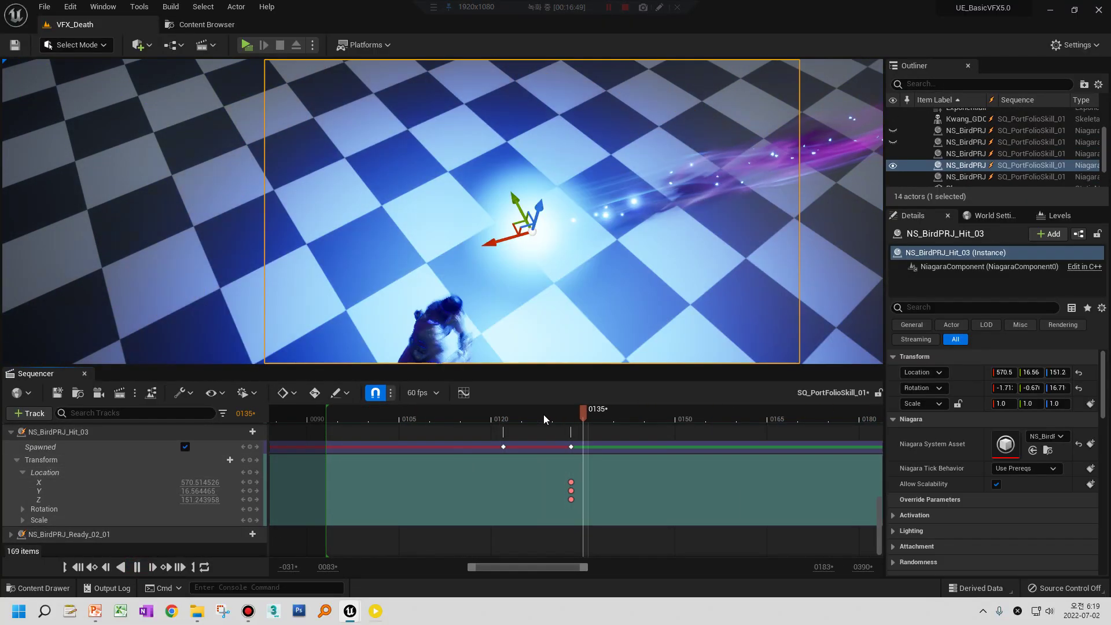
left_click(484, 421)
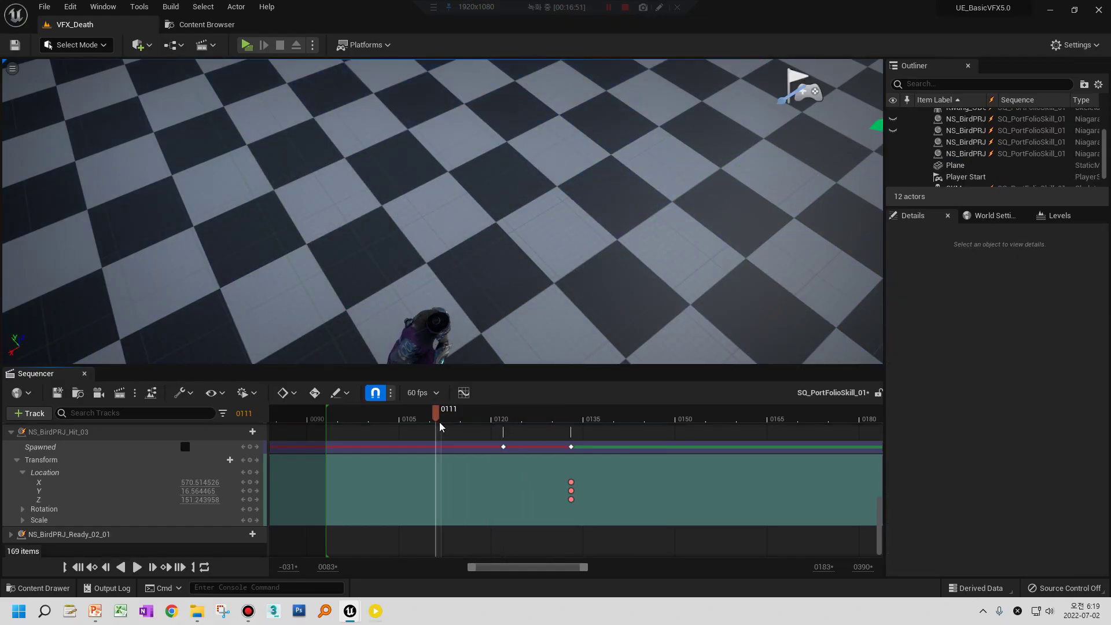
left_click_drag(438, 413, 572, 432)
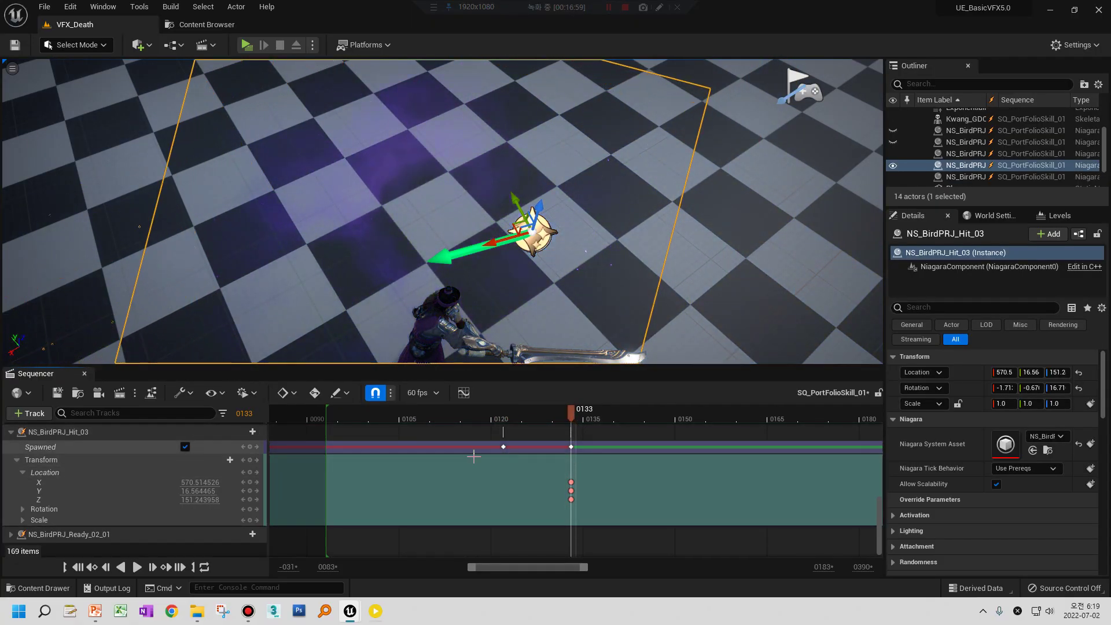
Collapse the NS_BirdPRJ_Hit_03 track and enable Spawned for NS_BirdPRJ_Hit_01 on its key at frame 119.
left_click(23, 434)
left_click(11, 431)
left_click(22, 488)
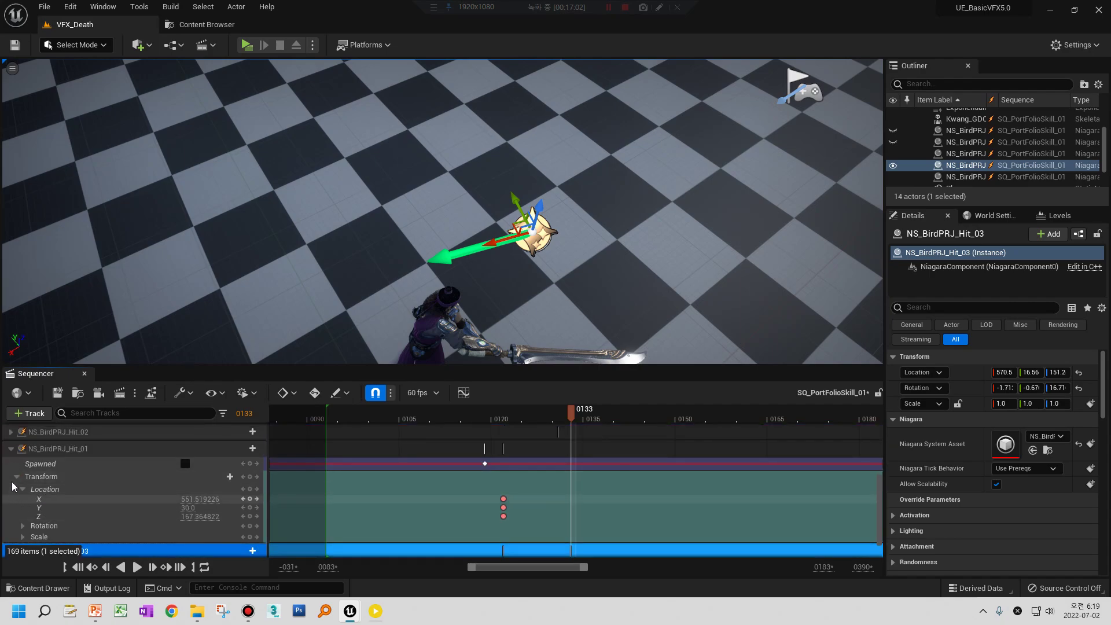
left_click(487, 463)
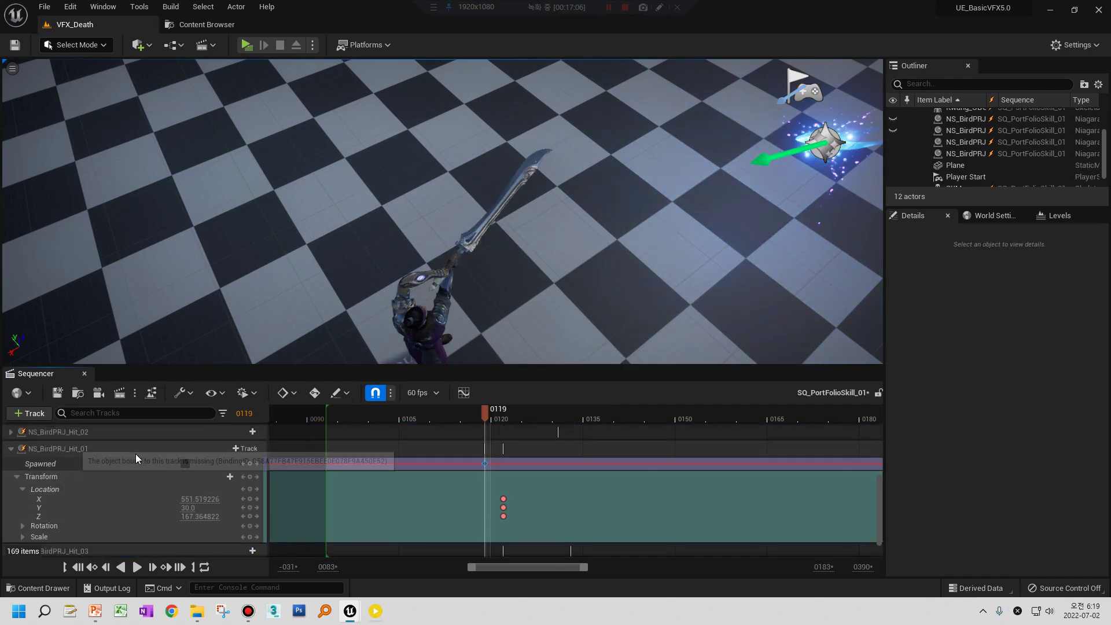
left_click(185, 463)
Expand the NS_BirdPRJ_Hit_02 track and enable Spawned on its key at frame 131.
scroll(103, 484, "up", 2)
left_click(11, 469)
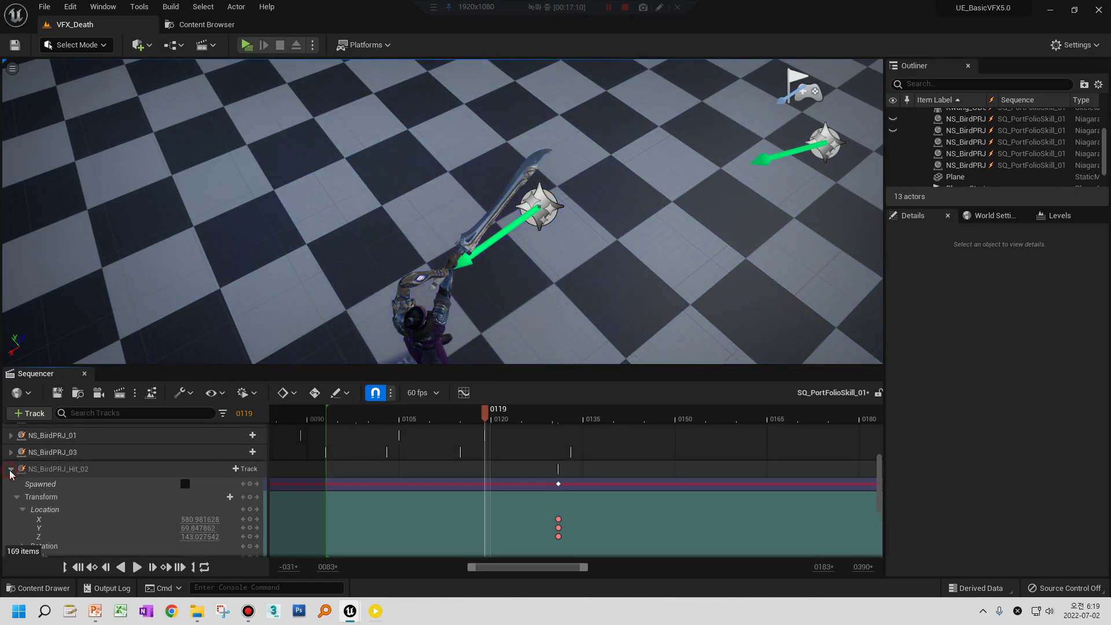
left_click(558, 482)
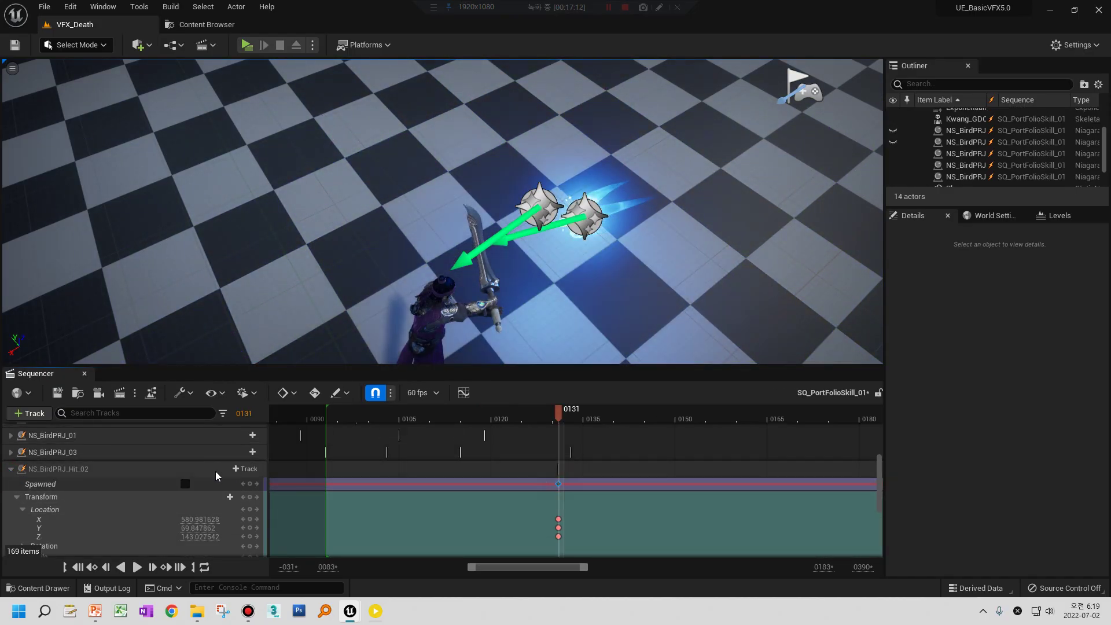
left_click(185, 484)
Collapse the NS_BirdPRJ_Hit_02 and NS_BirdPRJ_Hit_01 tracks and arrange the projectile and hit tracks in order from 01 to 03.
left_click(11, 469)
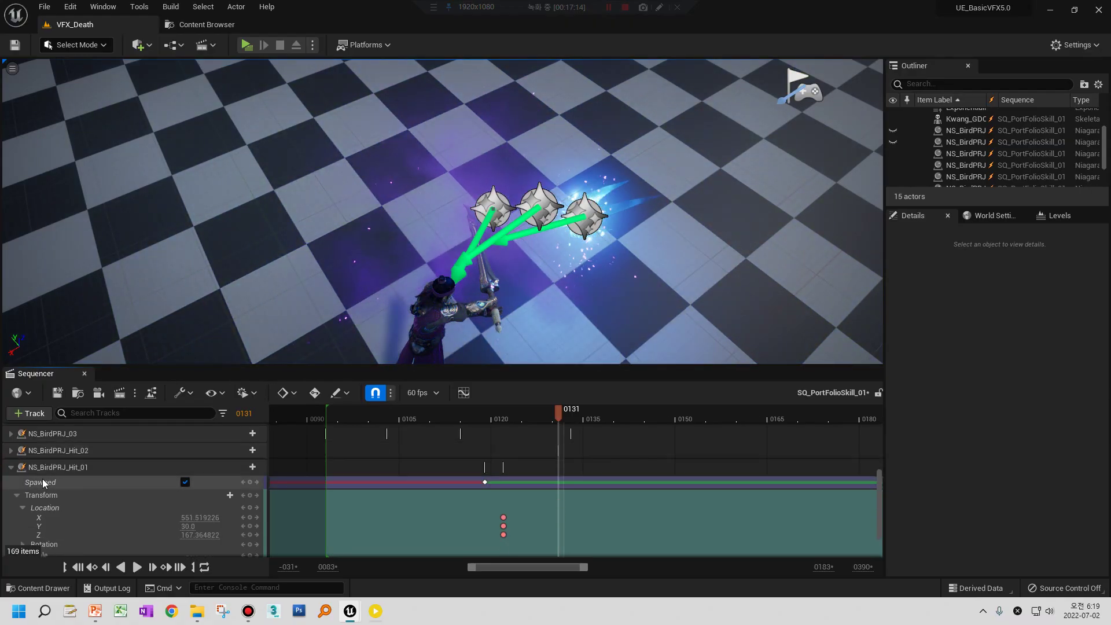
left_click(11, 485)
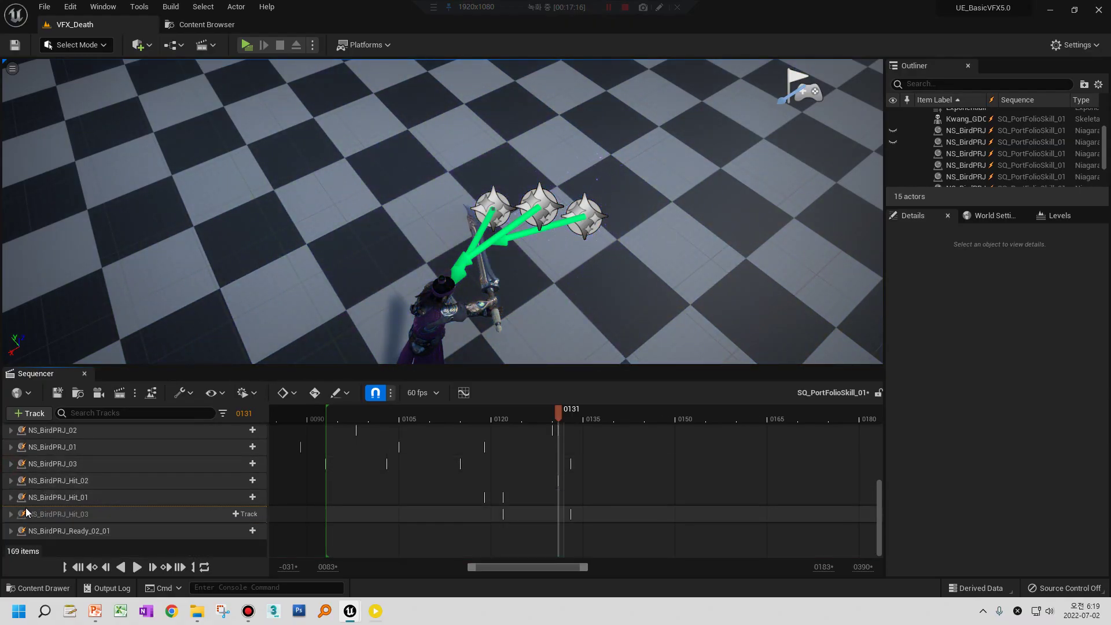
left_click_drag(59, 501, 61, 463)
scroll(89, 492, "up", 2)
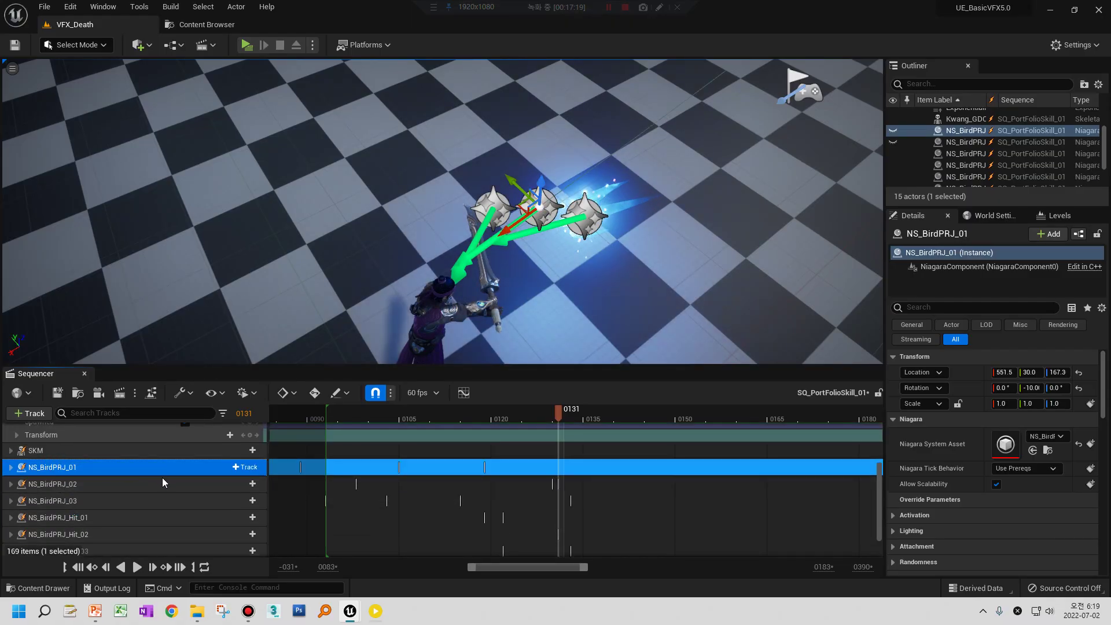
Unhide NS_BirdPRJ_01 and NS_BirdPRJ_02 together and scrub the sequence from about frame 102 to 133 to review the projectile arrivals.
left_click(64, 485, "shift")
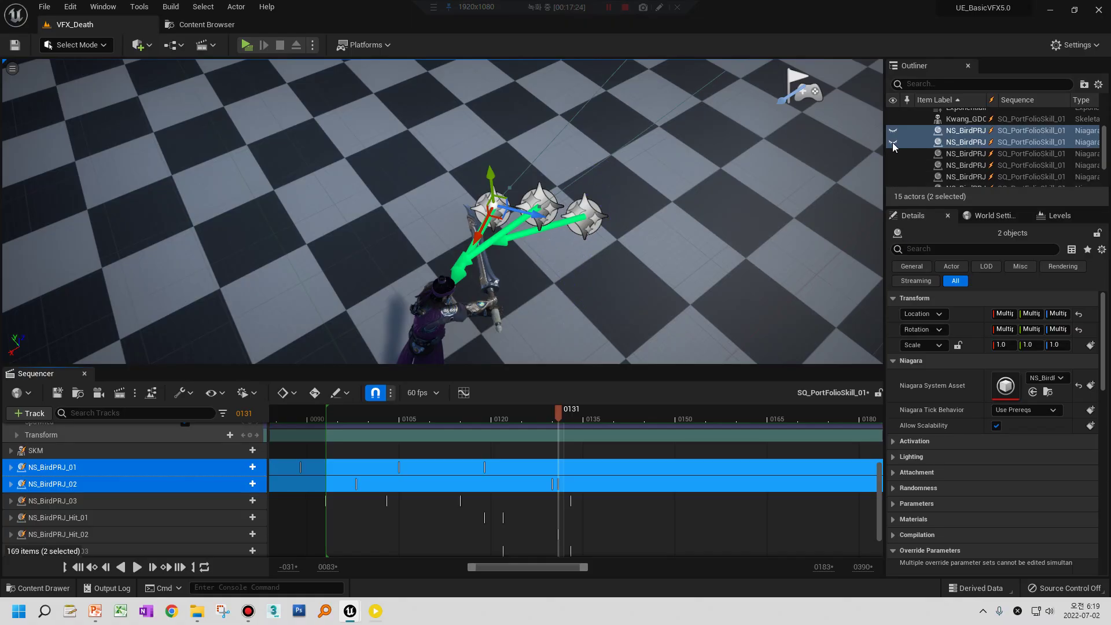
left_click_drag(538, 415, 387, 416)
scroll(656, 234, "down", 8)
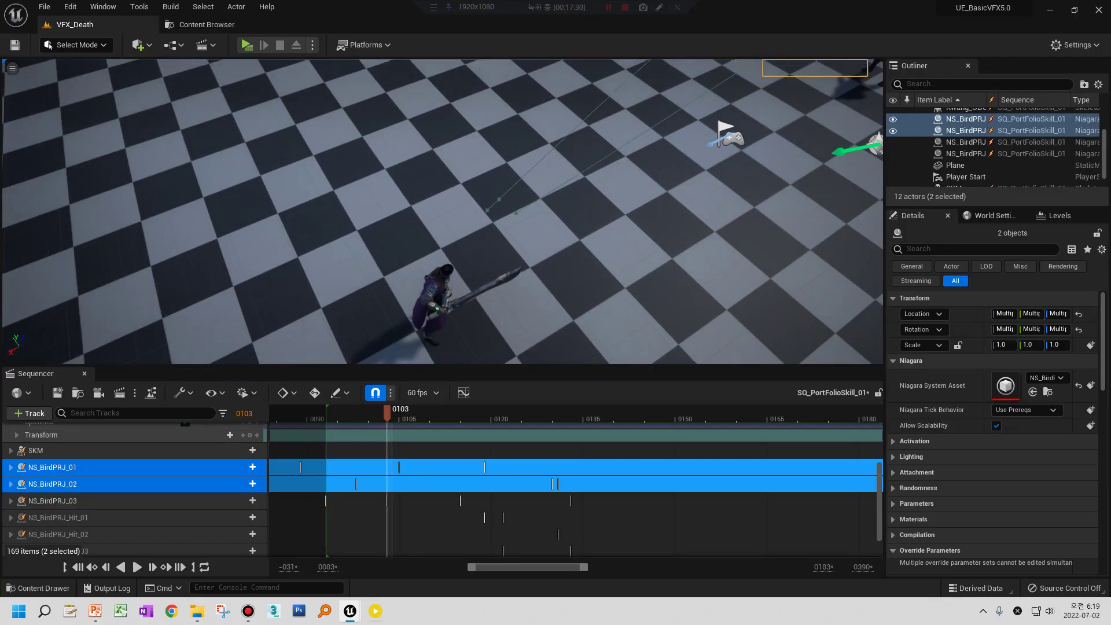
left_click_drag(630, 262, 635, 282)
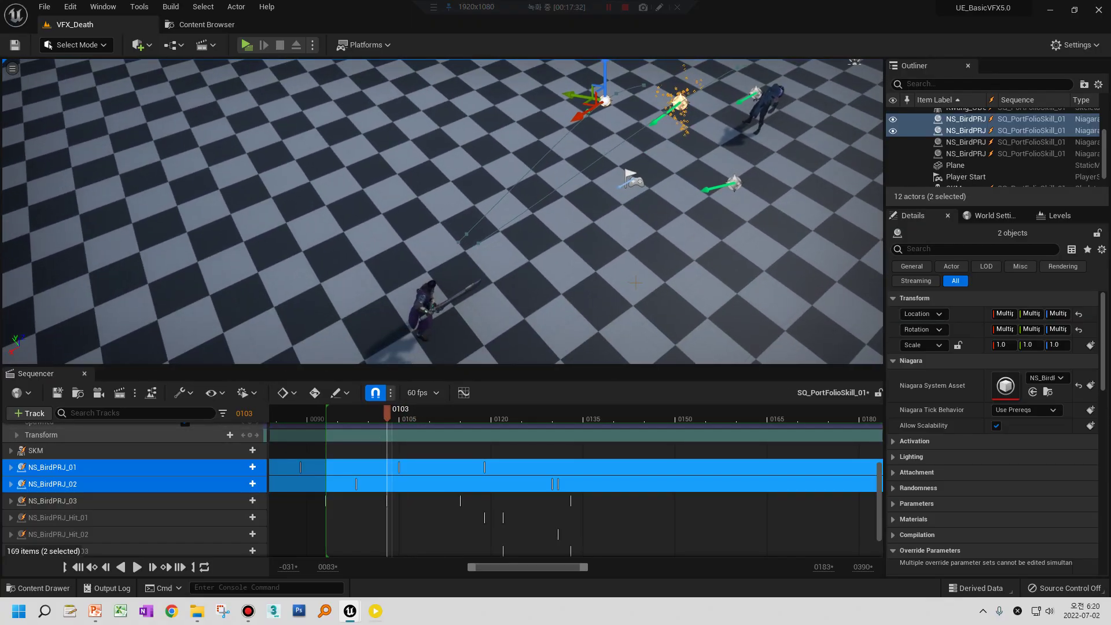
mouse_move(392, 410)
left_mouse_down()
mouse_move(582, 433)
mouse_move(431, 434)
mouse_move(590, 422)
mouse_move(387, 421)
left_mouse_up()
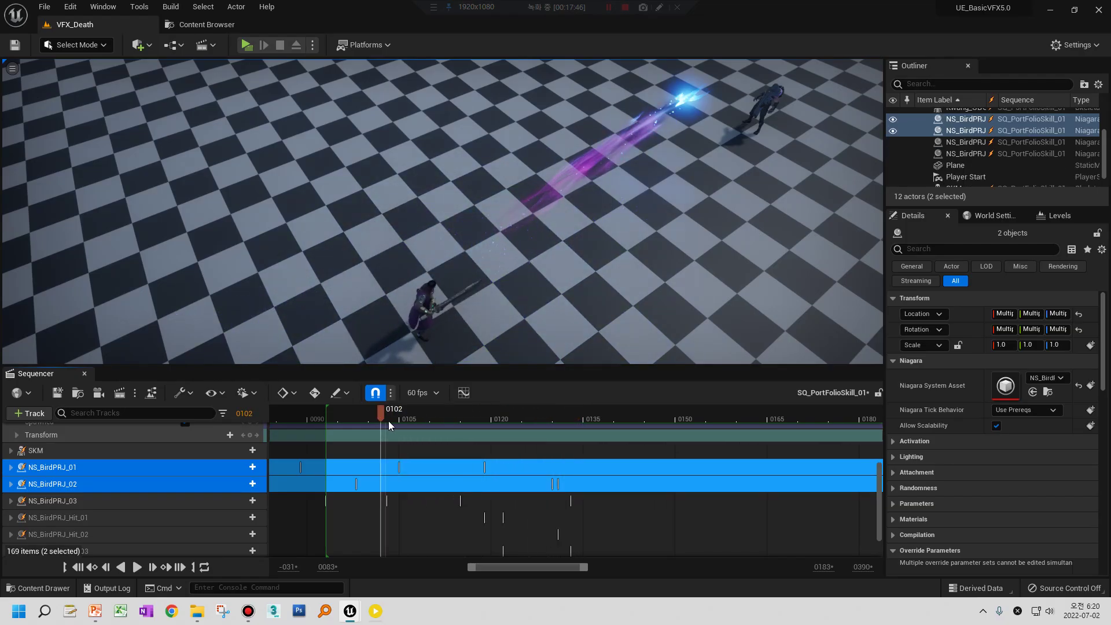
left_click_drag(488, 417, 571, 410)
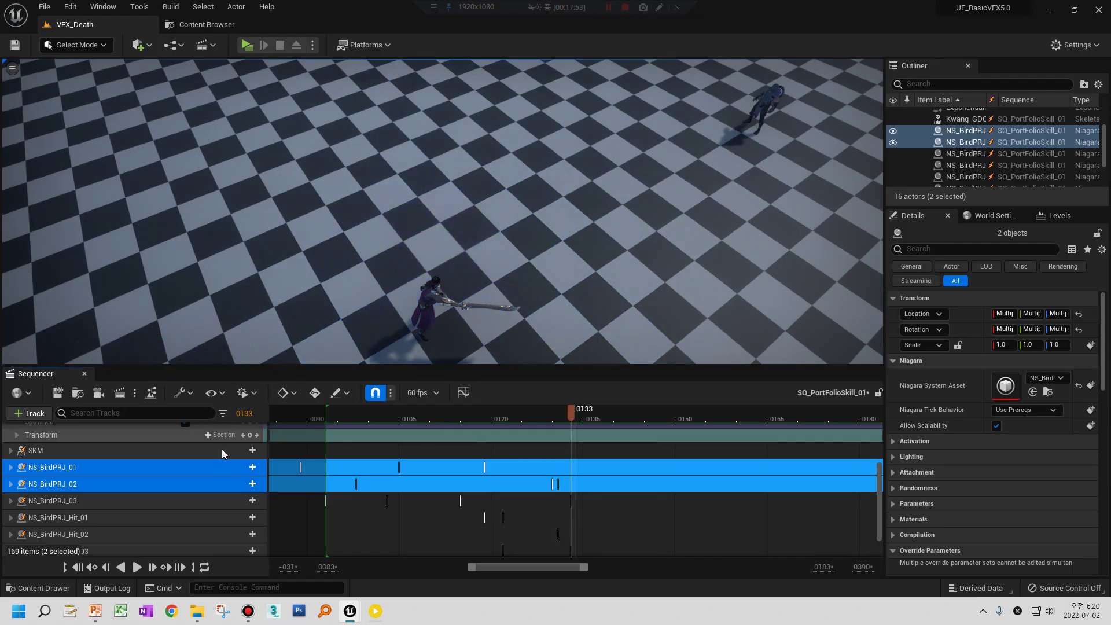
Move NS_BirdPRJ_03 at frame 133 to about X 596.17, Y -78.29, Z 164.53, key its location, and scrub around that frame.
left_click(106, 486)
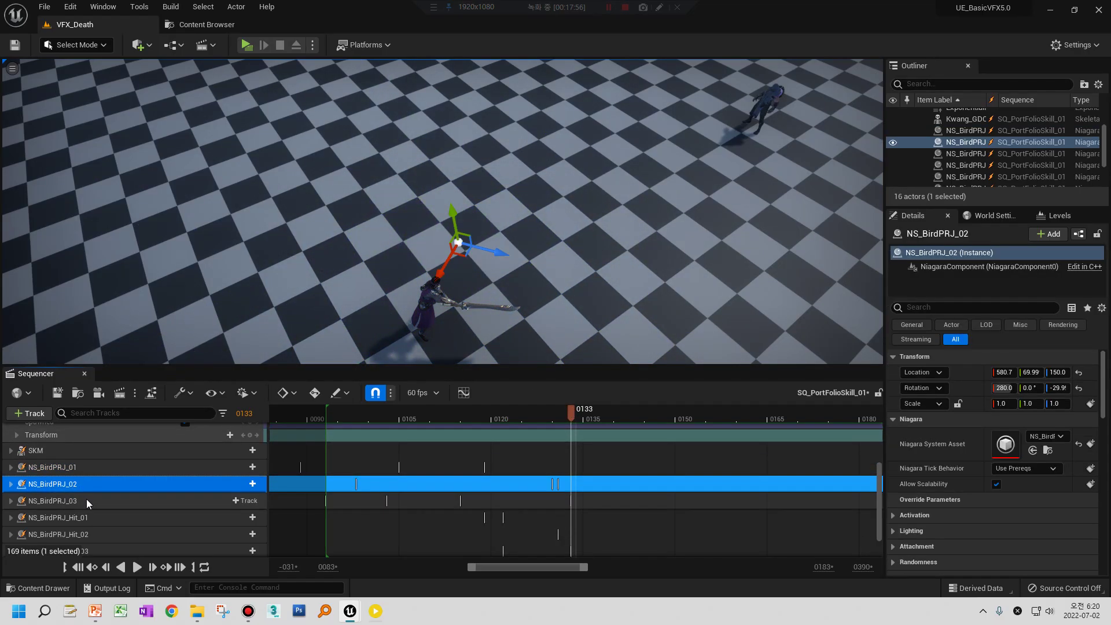
left_click(86, 501)
left_click(10, 502)
scroll(587, 511, "down", 5)
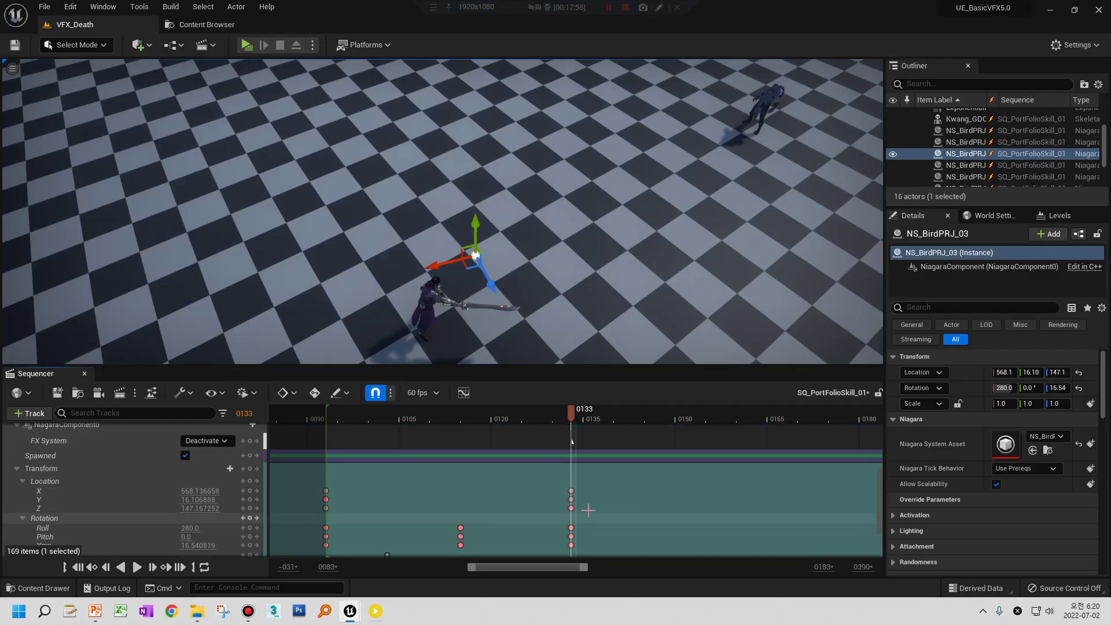
right_click_drag(590, 237, 597, 243)
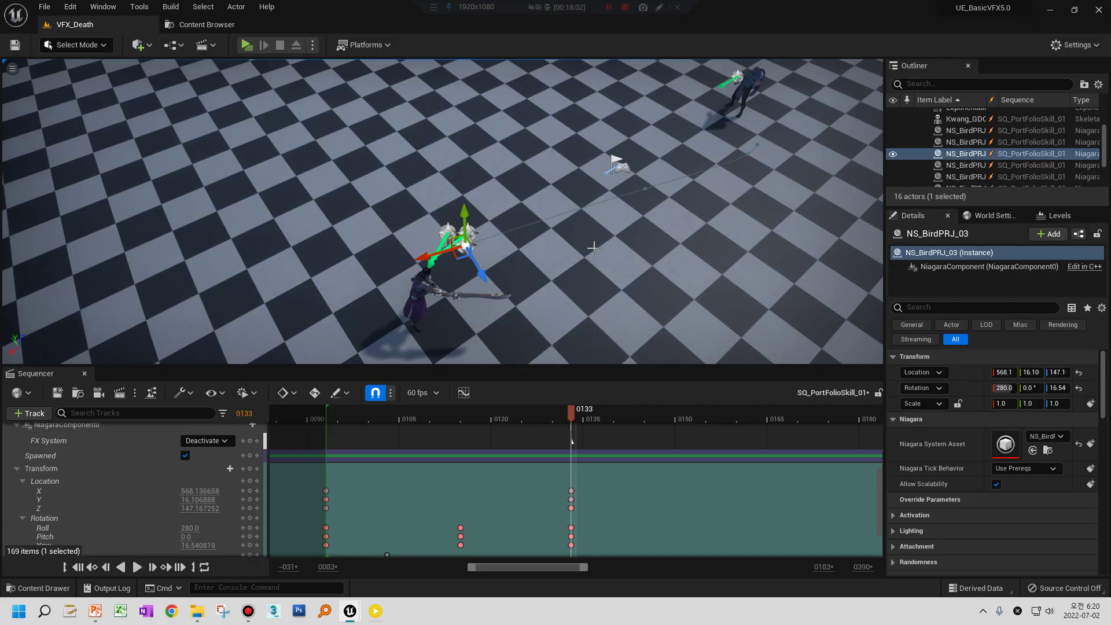
mouse_move(571, 415)
left_mouse_down()
mouse_move(546, 415)
mouse_move(566, 414)
left_mouse_up()
left_click(572, 490)
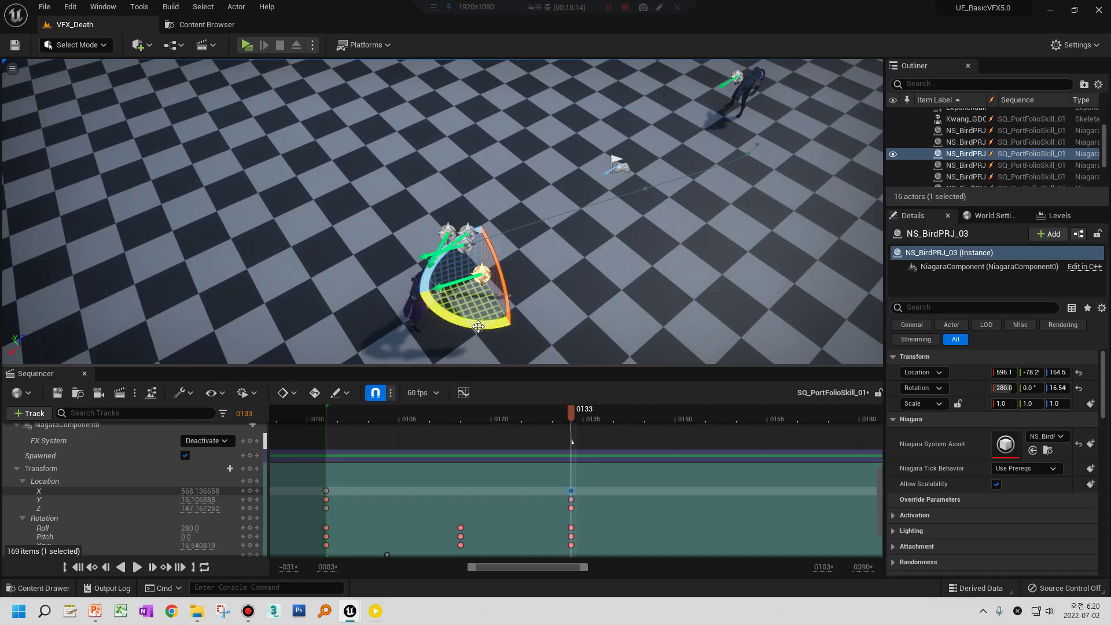
left_click(248, 481)
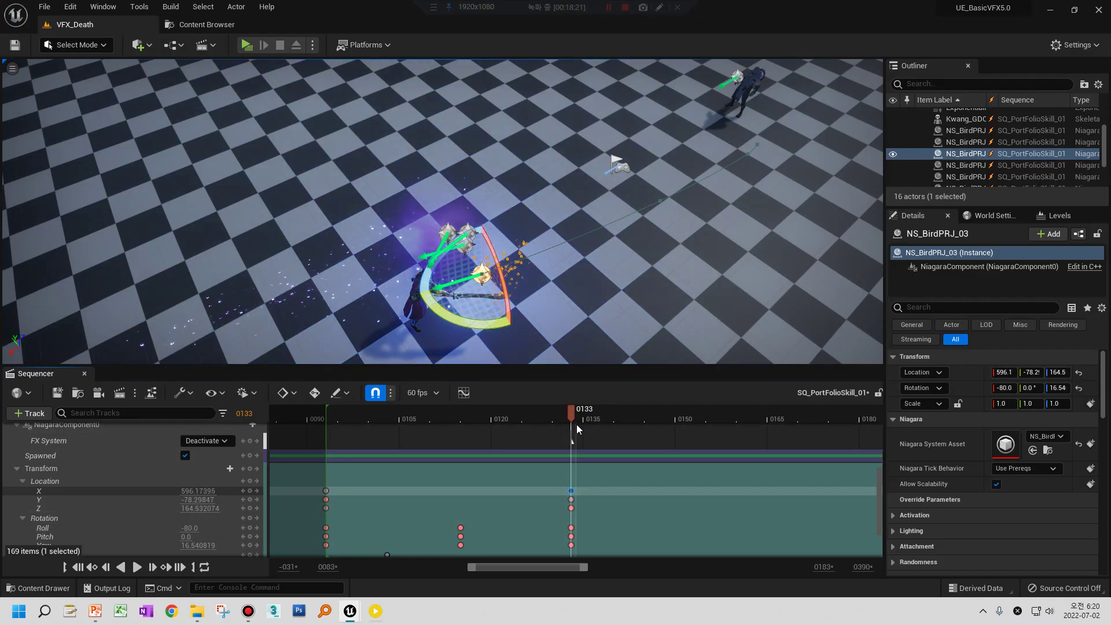
mouse_move(576, 426)
left_mouse_down()
mouse_move(484, 434)
mouse_move(579, 425)
mouse_move(566, 432)
left_mouse_up()
left_click(571, 422)
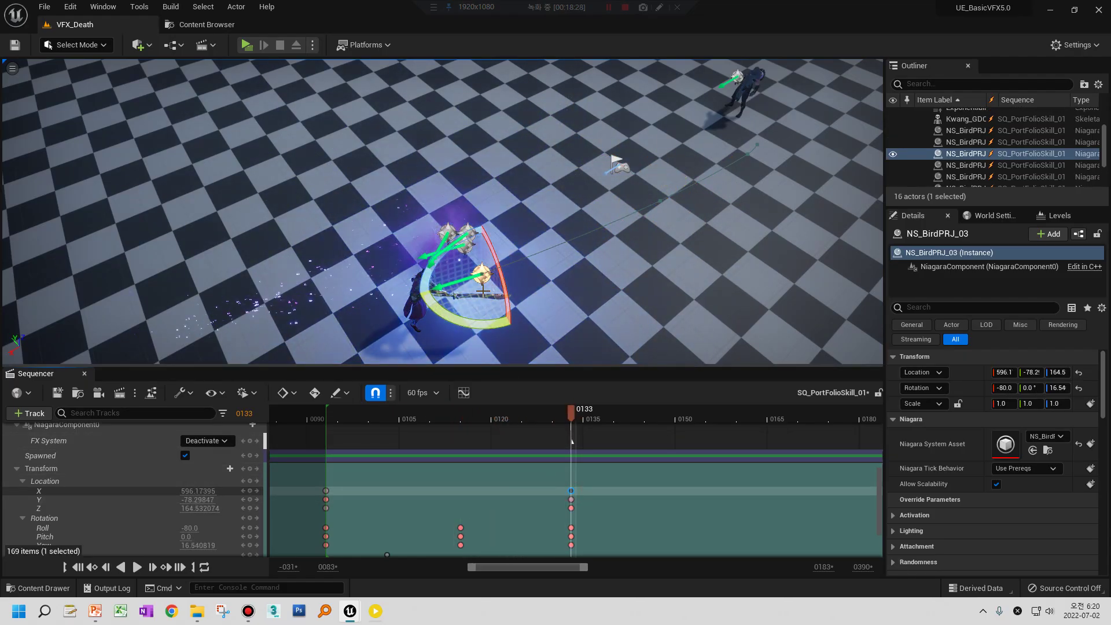
Move NS_BirdPRJ_Hit_03 at frame 133 onto the relocated NS_BirdPRJ_03, at about X 599.4, Y -79.4, Z 158.2.
scroll(96, 472, "up", 2)
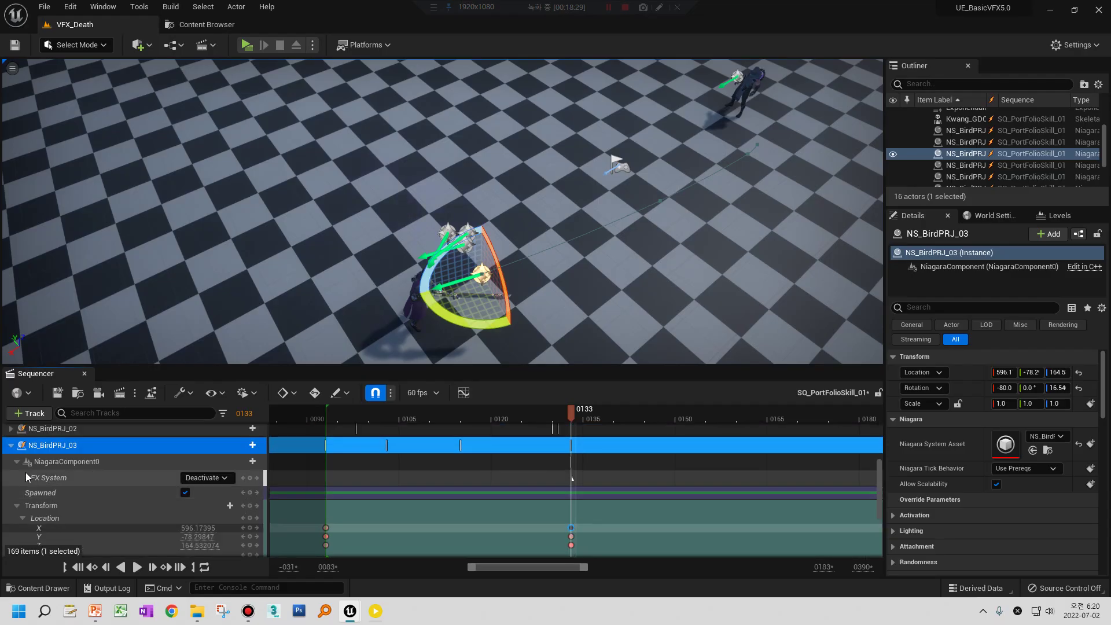
left_click(11, 447)
left_click(56, 514)
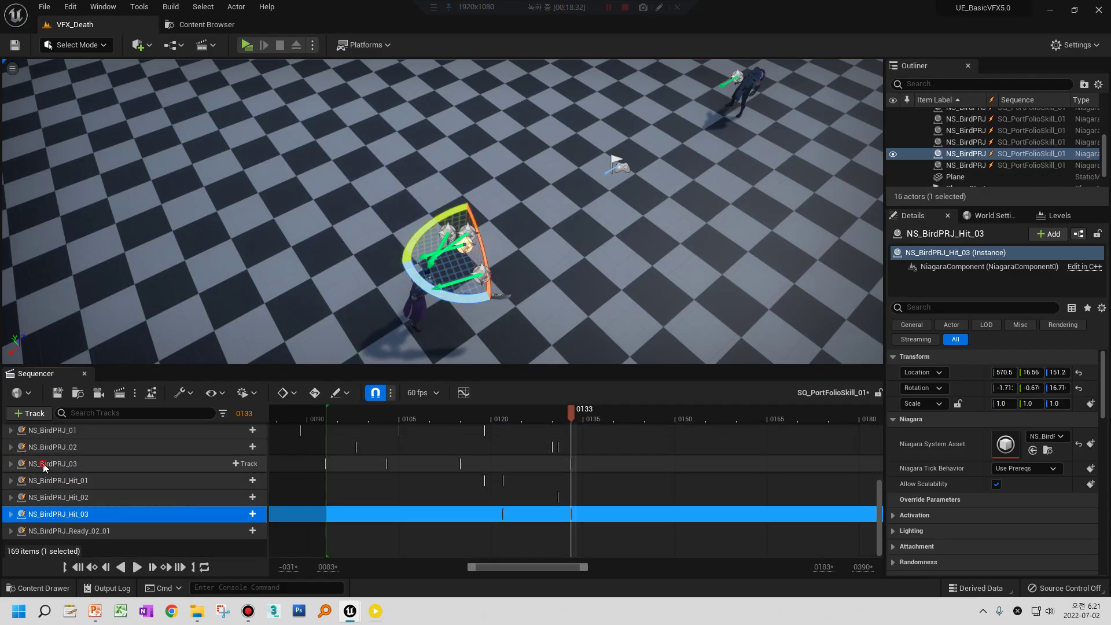
left_click(44, 463)
left_click(12, 513)
scroll(97, 492, "down", 2)
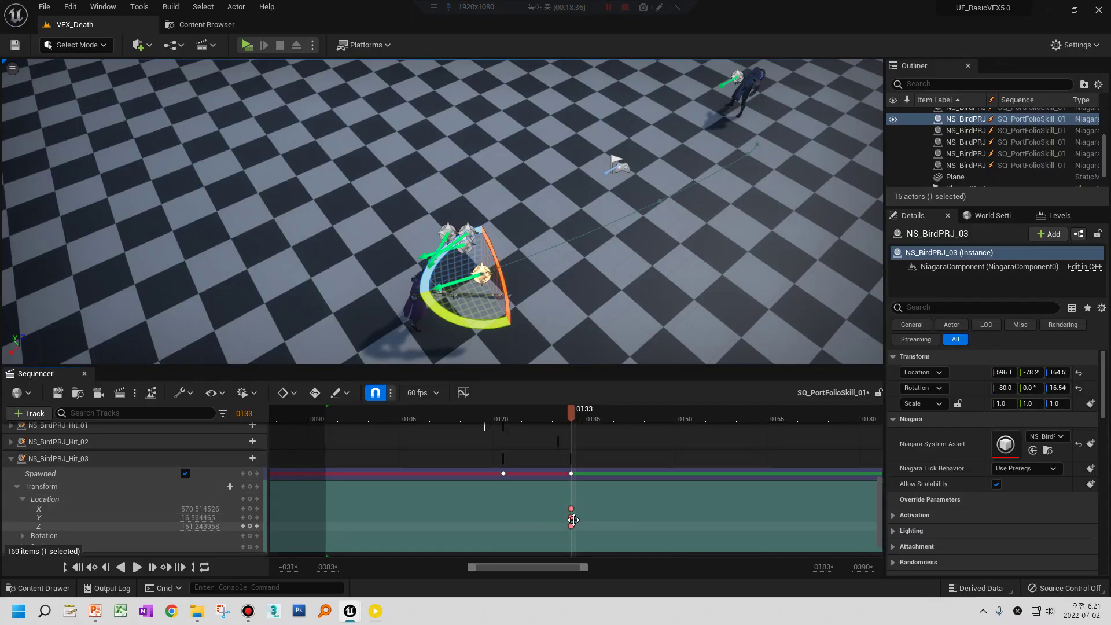
left_click(79, 498)
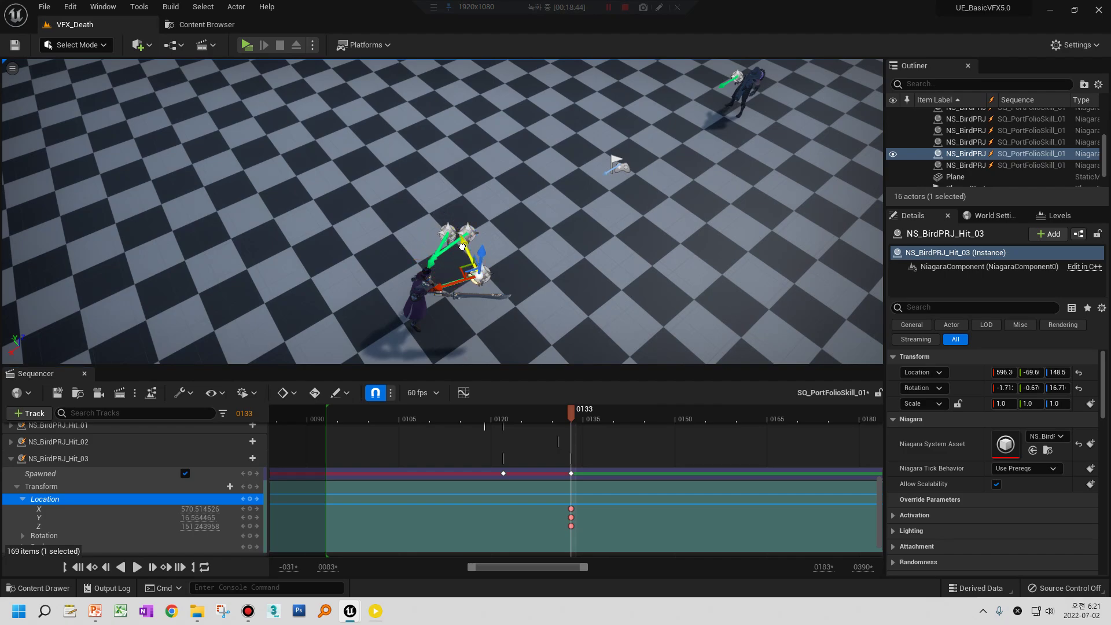
right_click_drag(478, 255, 538, 243)
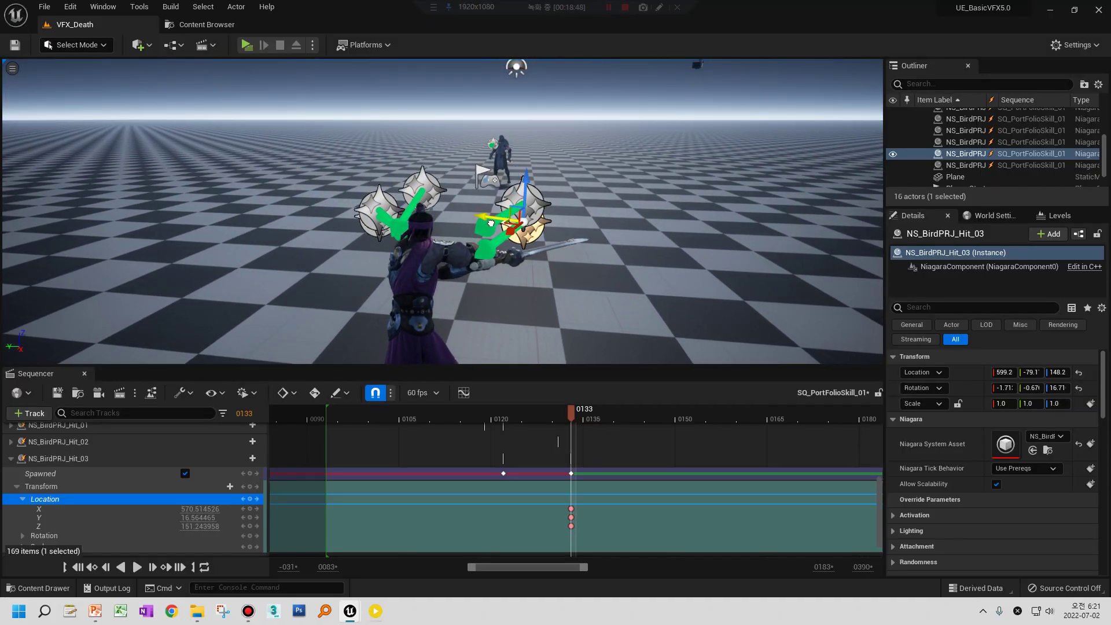
right_click_drag(529, 198, 341, 254)
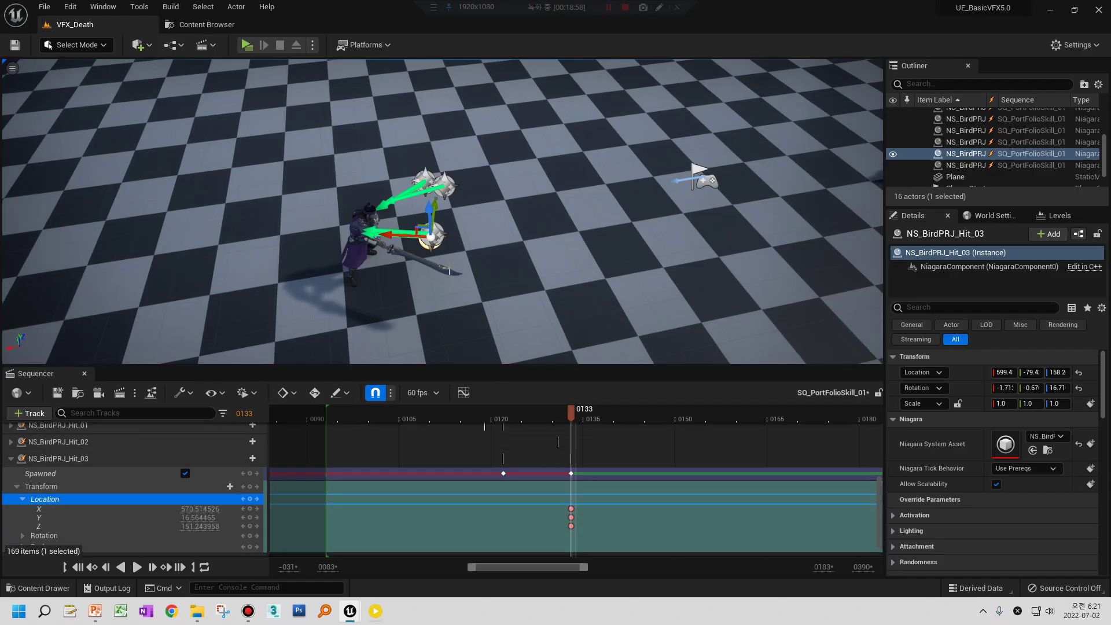
left_click(440, 232)
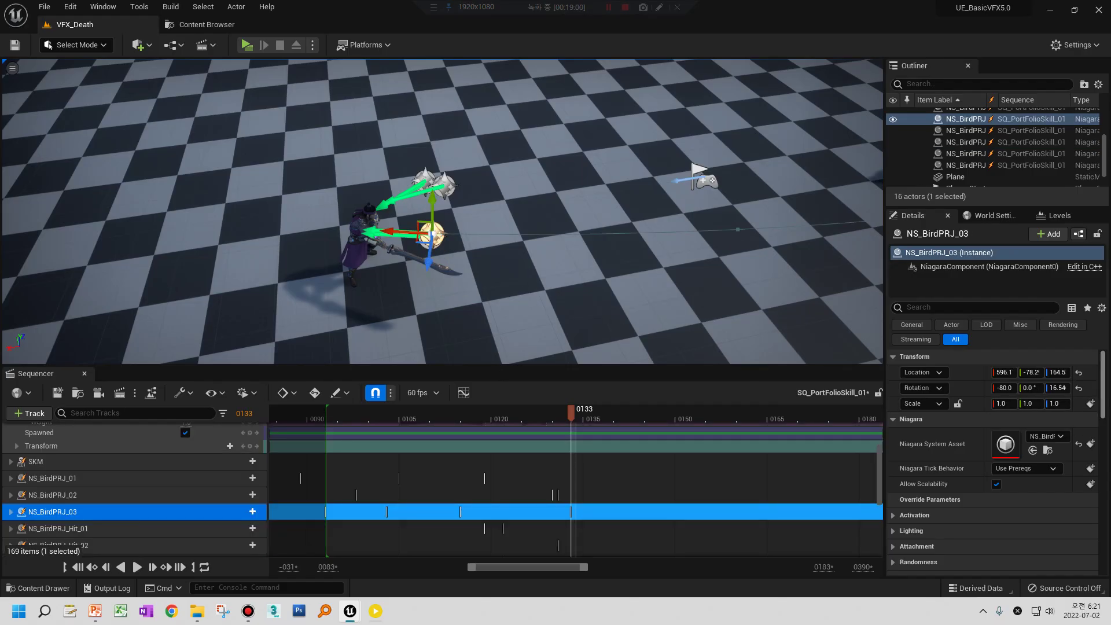
right_click(934, 378)
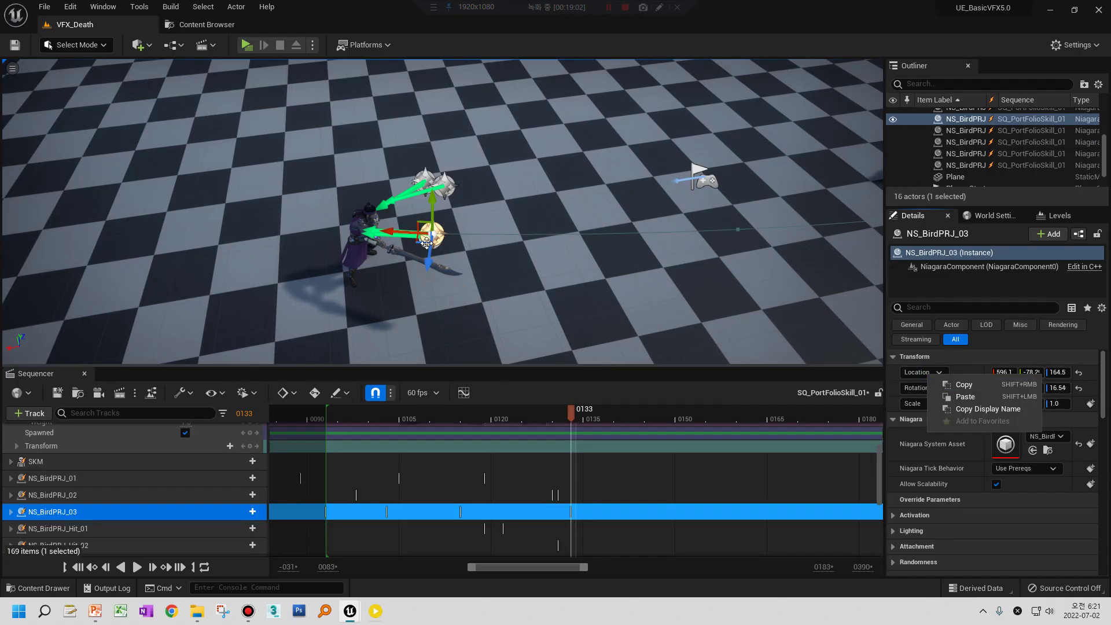
left_click(120, 528)
scroll(119, 524, "down", 3)
left_click(74, 490)
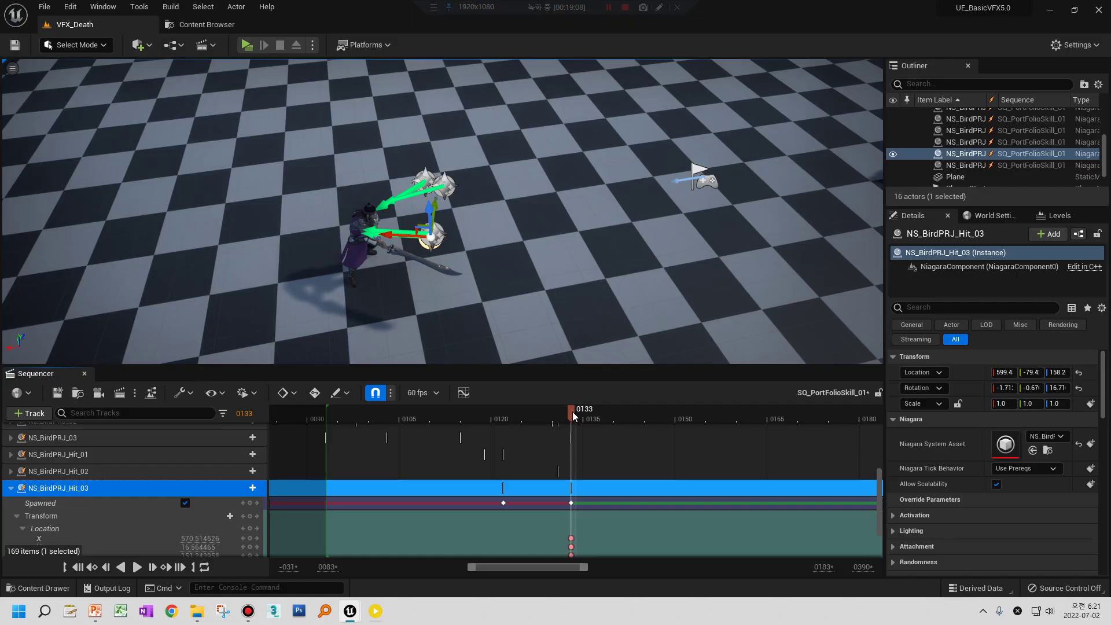
Key the new location of NS_BirdPRJ_Hit_03 at frame 133 and scrub to frame 134.
left_click(250, 528)
mouse_move(576, 417)
left_mouse_down()
mouse_move(529, 416)
mouse_move(573, 416)
mouse_move(580, 438)
left_mouse_up()
right_click_drag(659, 285, 659, 284)
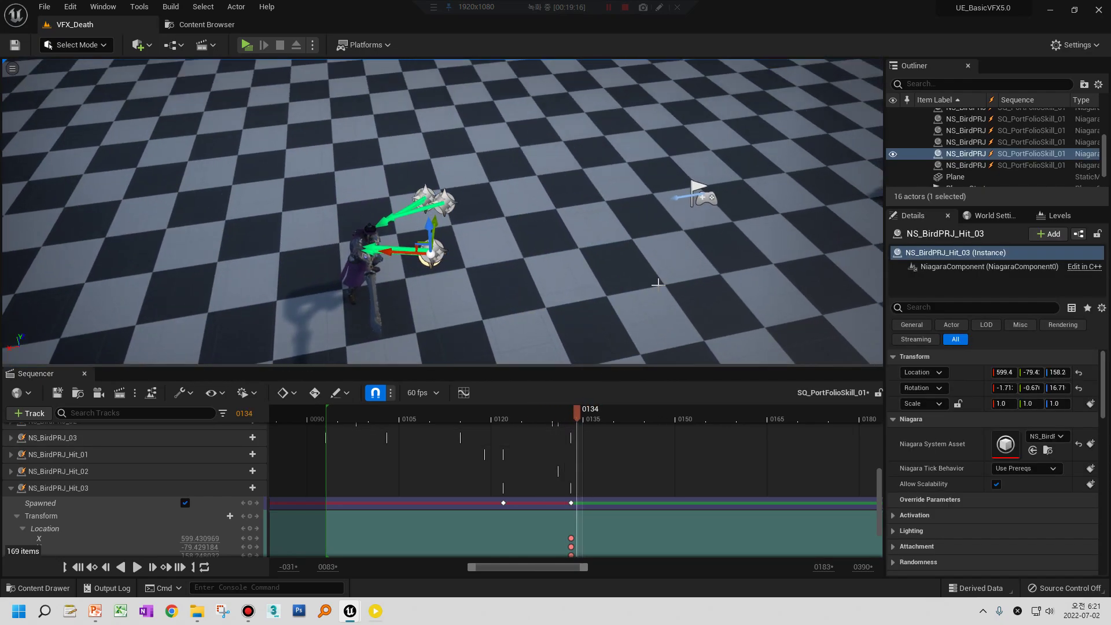
Play the sequence through the third hit, then scrub between frames 121 and 130 and back to 101 to review the timing.
left_click_drag(530, 418, 293, 448)
left_click(137, 566)
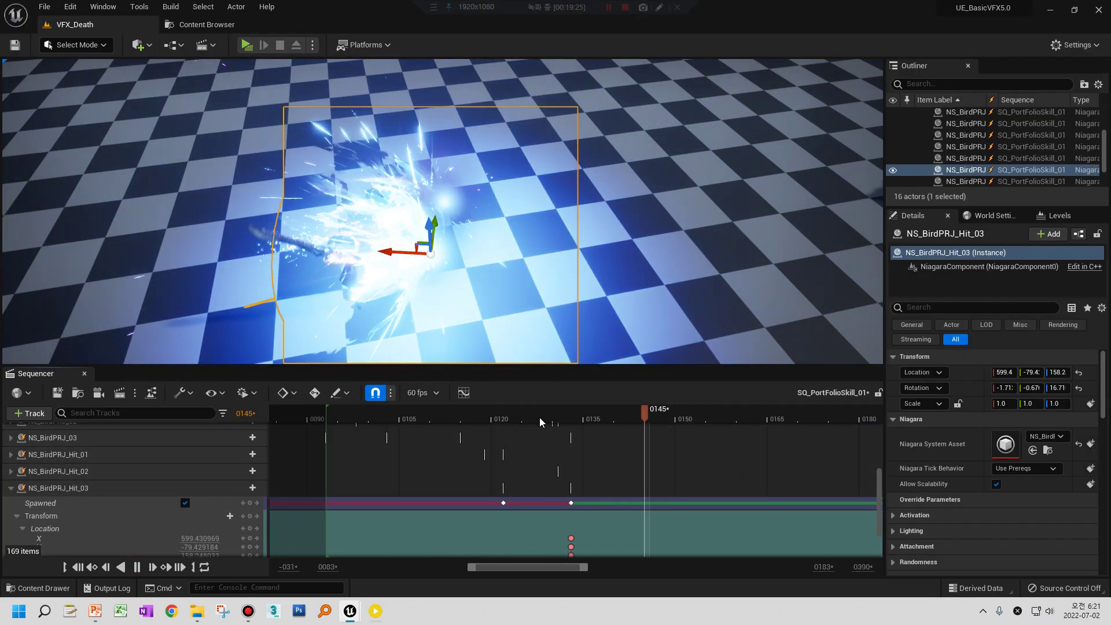
left_click(501, 415)
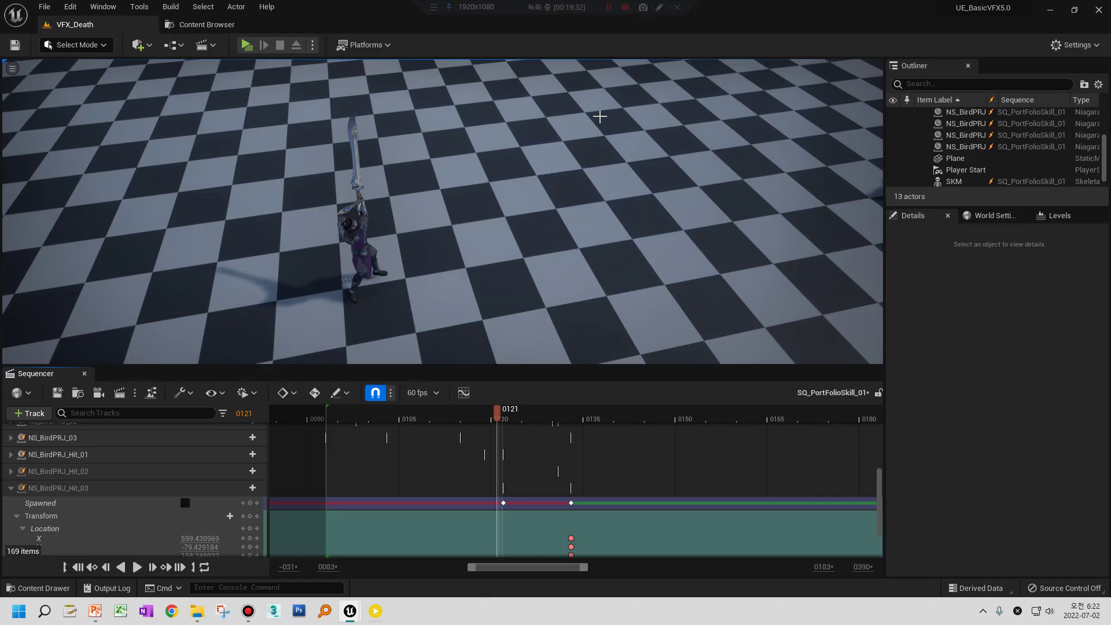
left_click_drag(496, 424, 548, 431)
left_click_drag(556, 429, 548, 450)
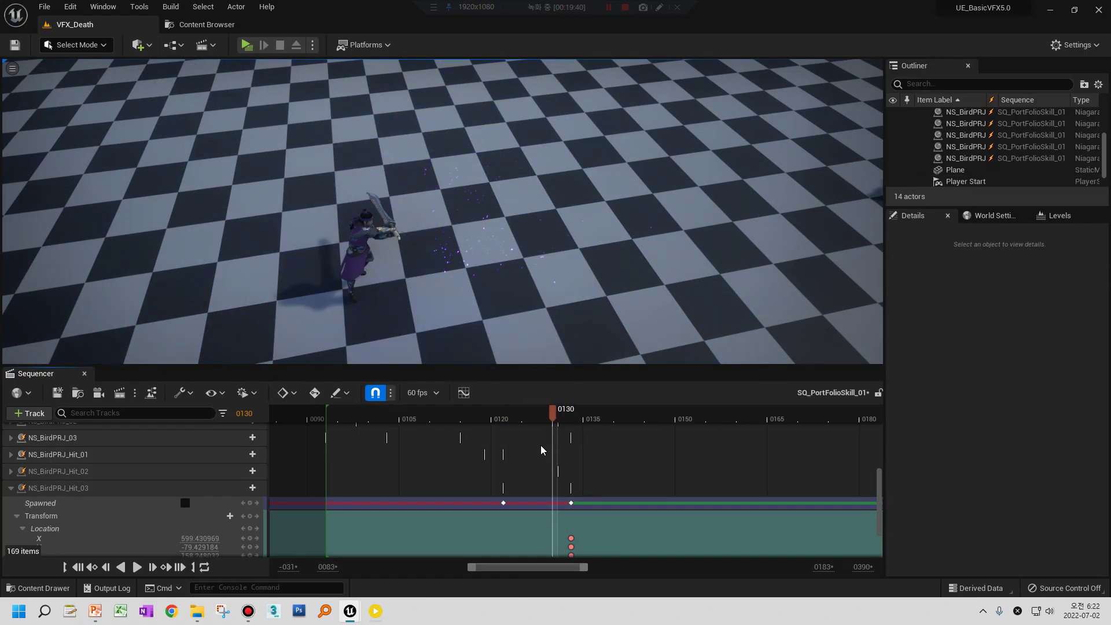
left_click_drag(410, 461, 376, 452)
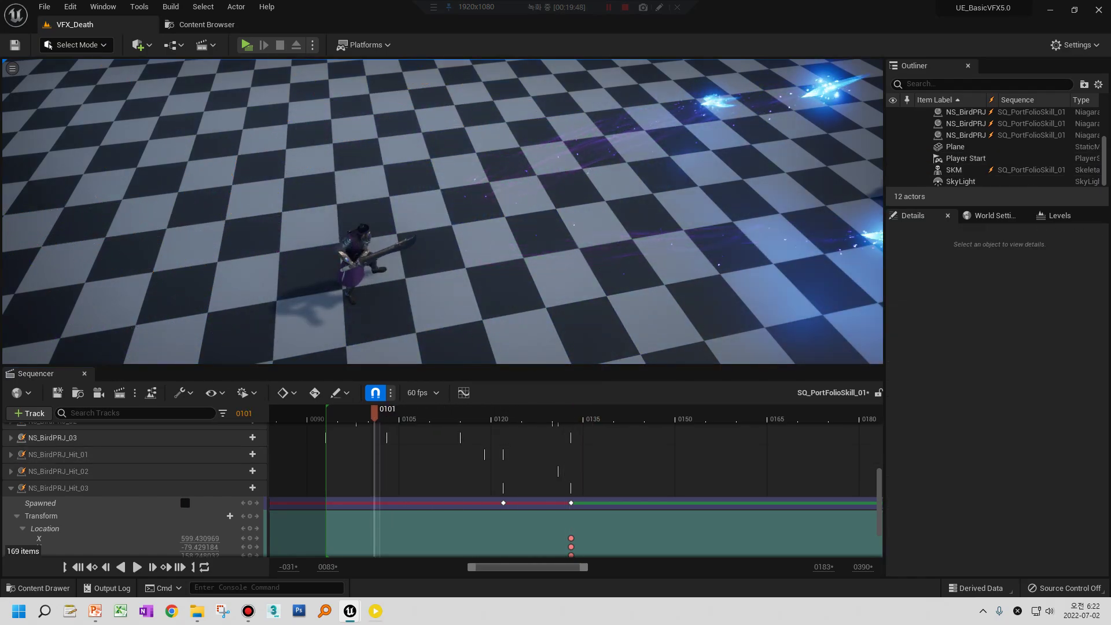
Frame both characters, select the SKM caster, and scrub from frame 101 to 137 to review the full exchange.
right_click_drag(677, 279, 714, 262)
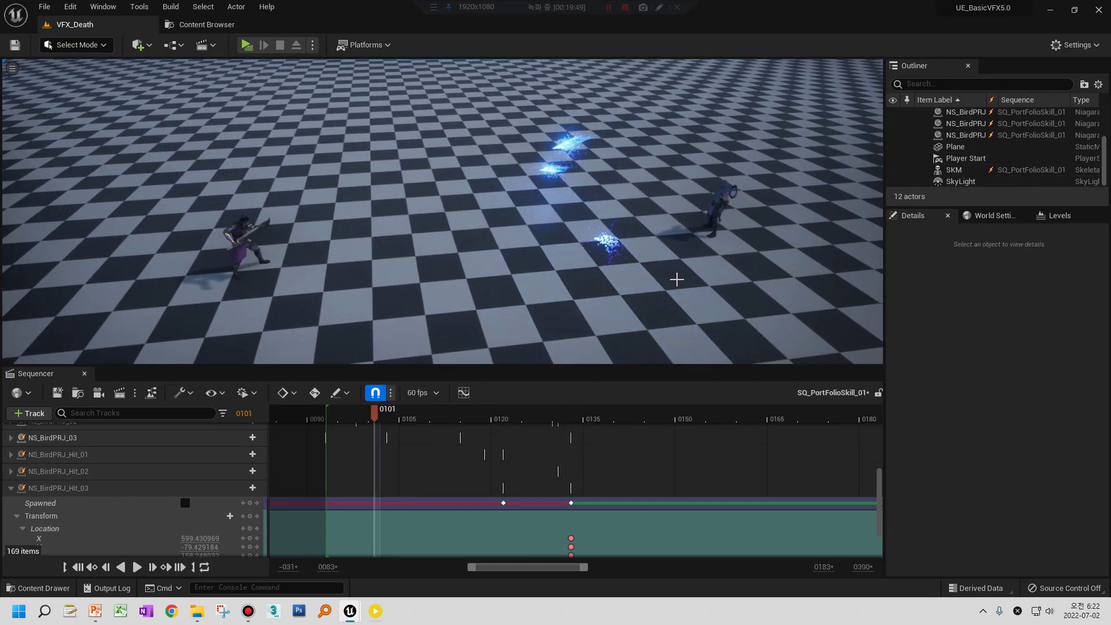
left_click(719, 192)
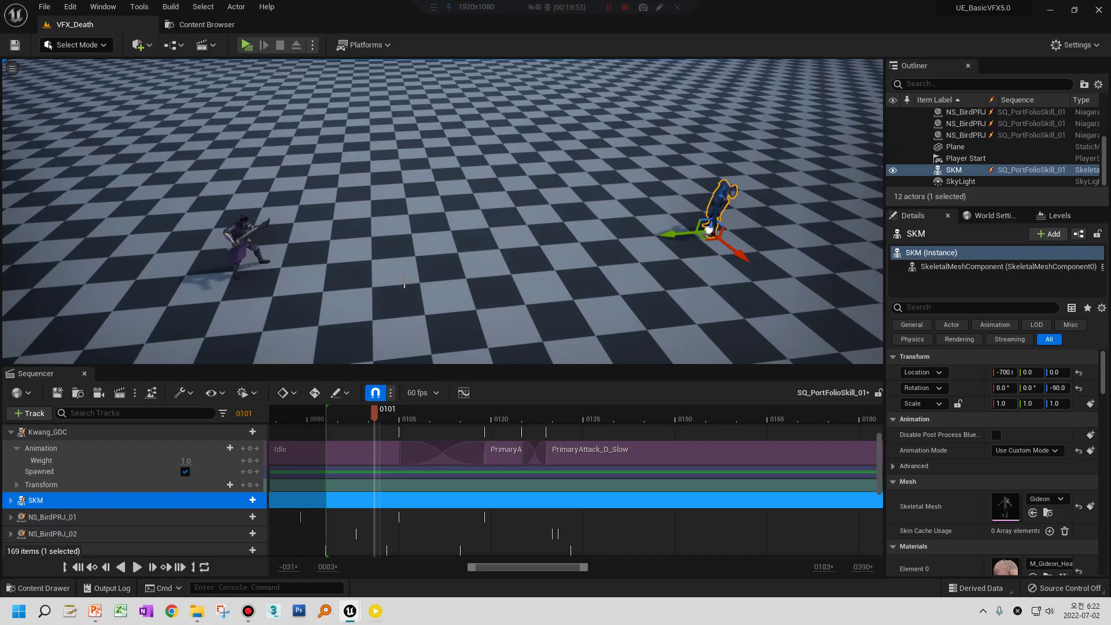
left_click_drag(374, 412, 594, 414)
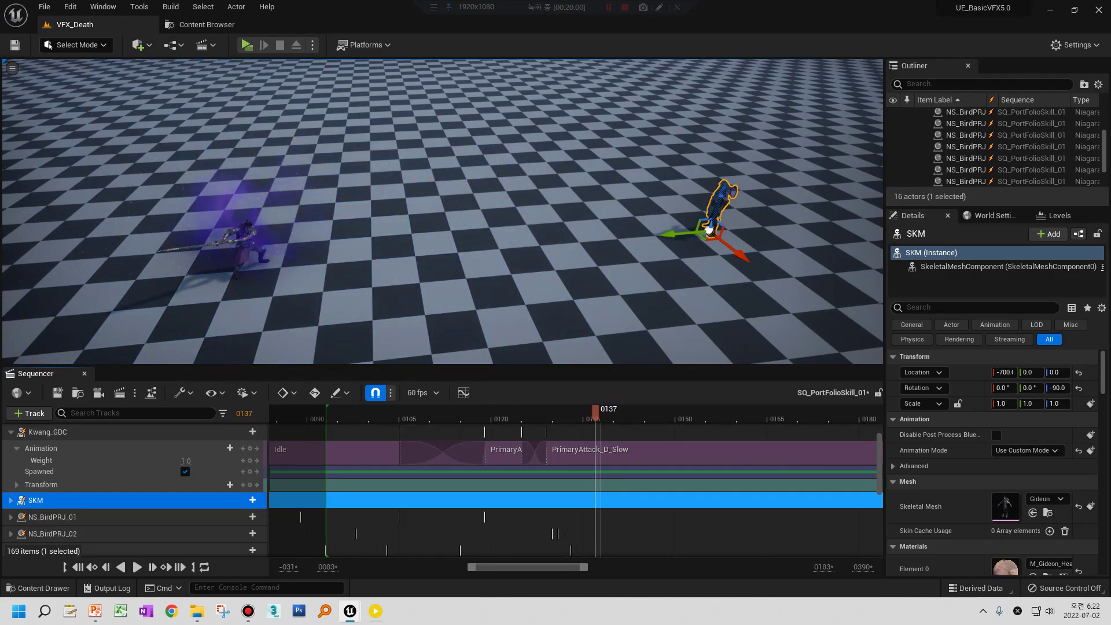
left_click(522, 412)
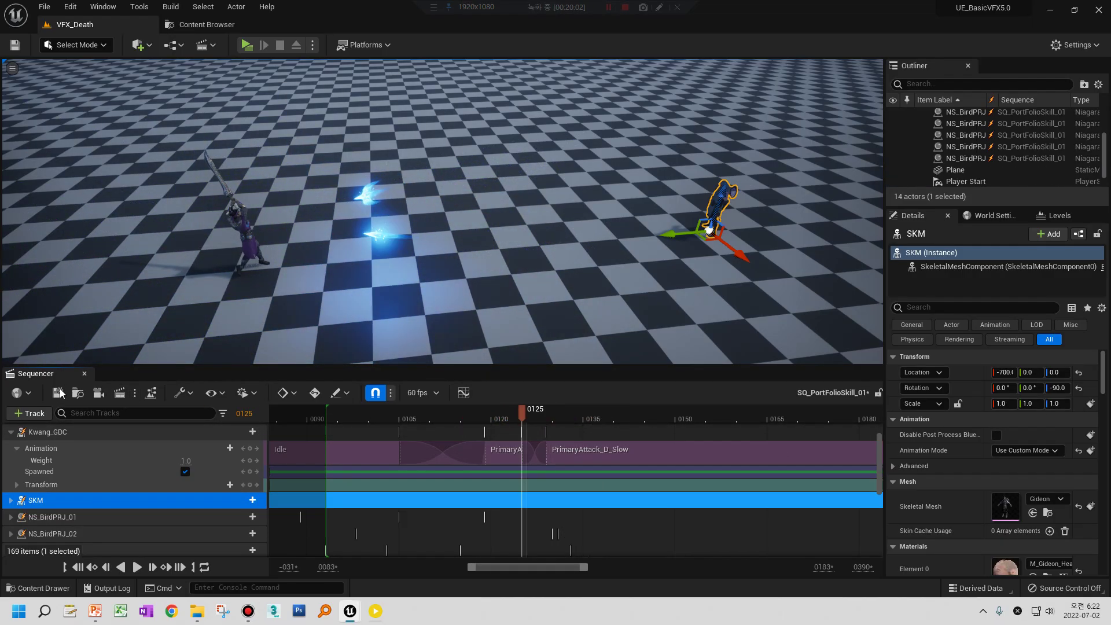
Save the SQ_PortFolioSkill_01 sequence and look at its asset in the VFX folder, returning to the VFX_Death level.
left_click(56, 396)
left_click(196, 25)
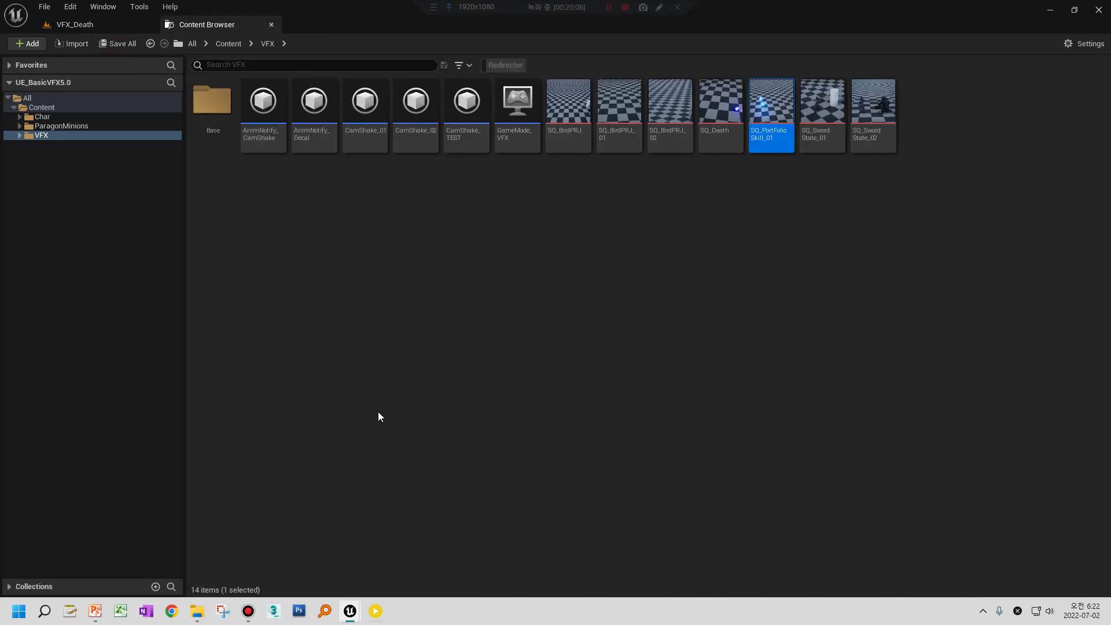
left_click(80, 25)
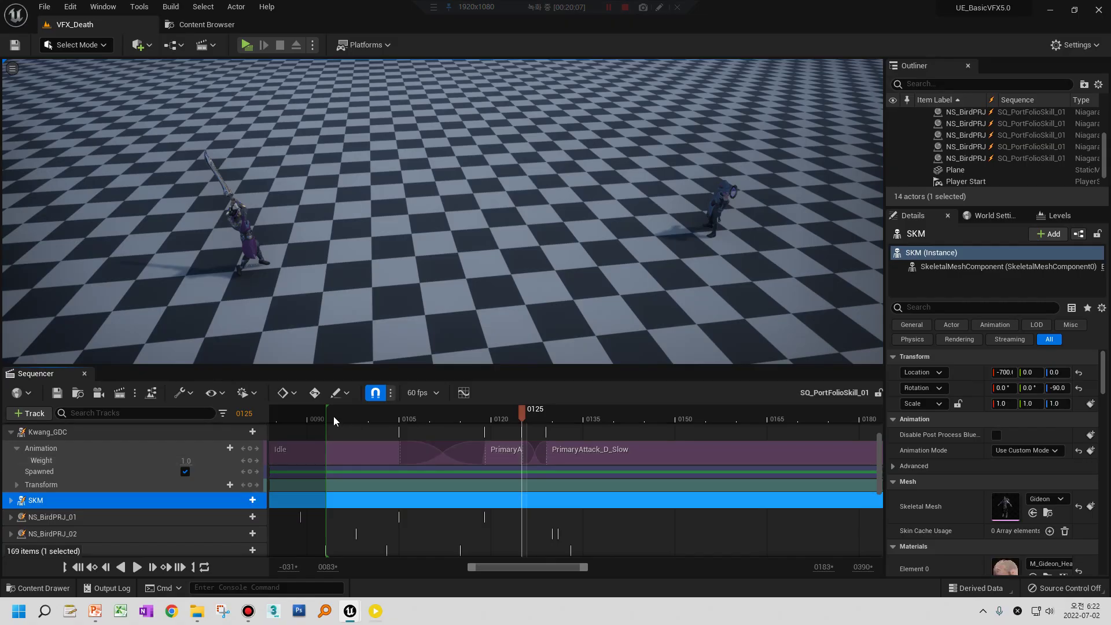
Expand the timeline view to the whole working range and extend the playback range start back to frame 0.
left_click(307, 412)
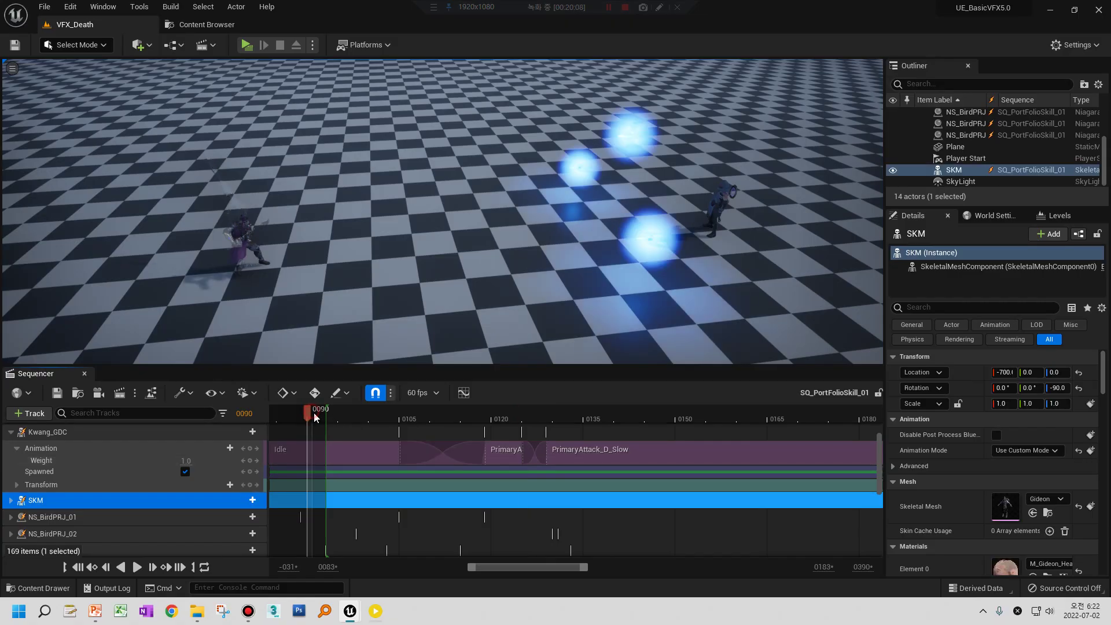
double_click(489, 569)
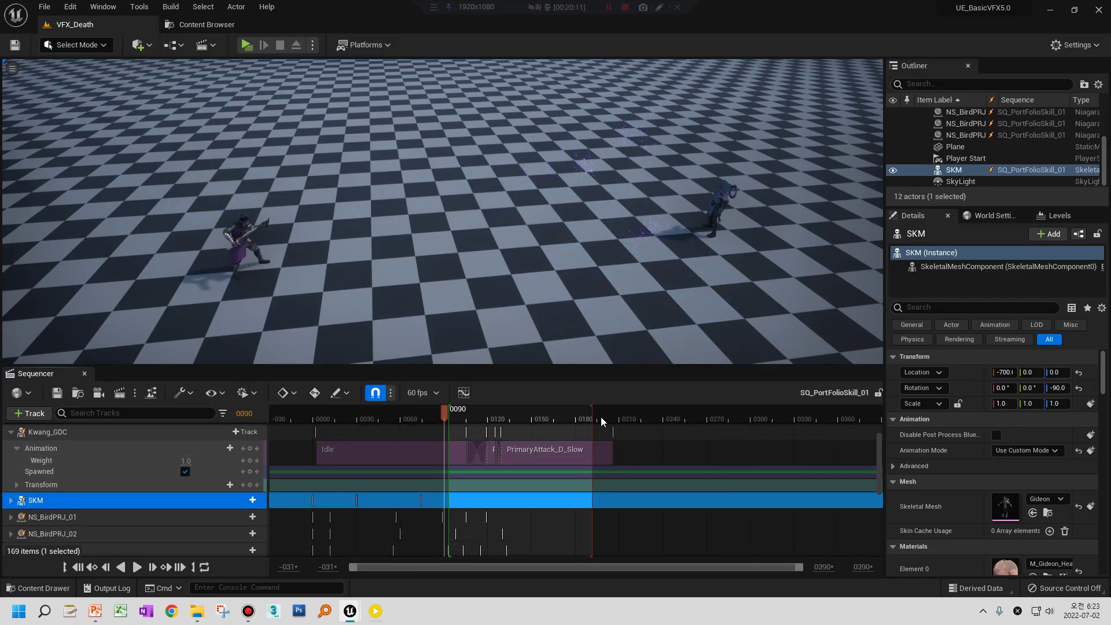
left_click_drag(434, 412, 313, 424)
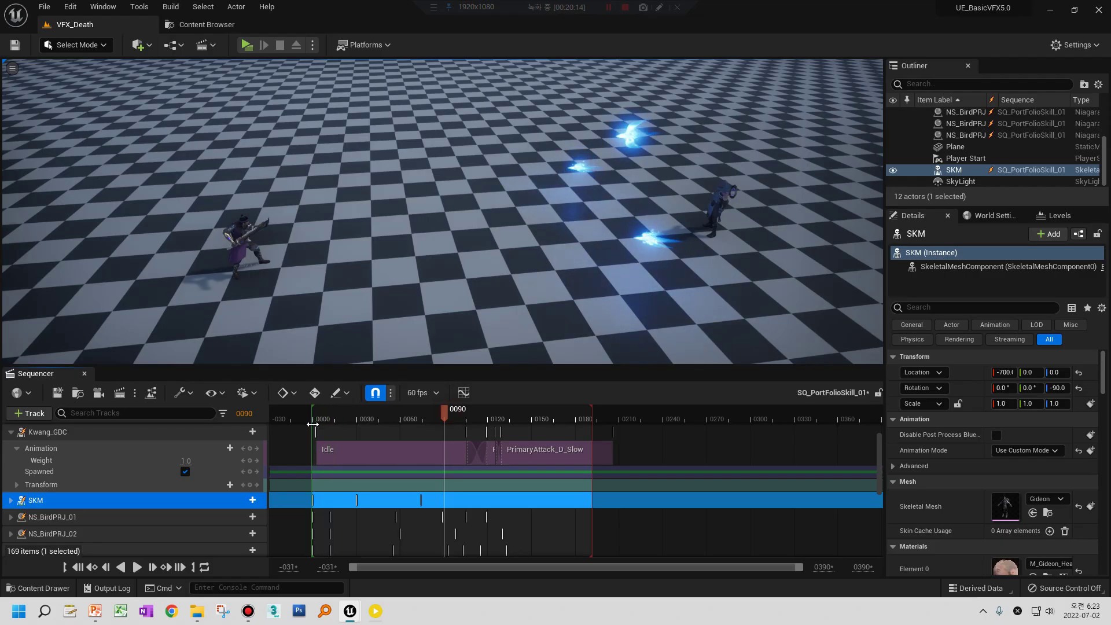
scroll(296, 515, "up", 1)
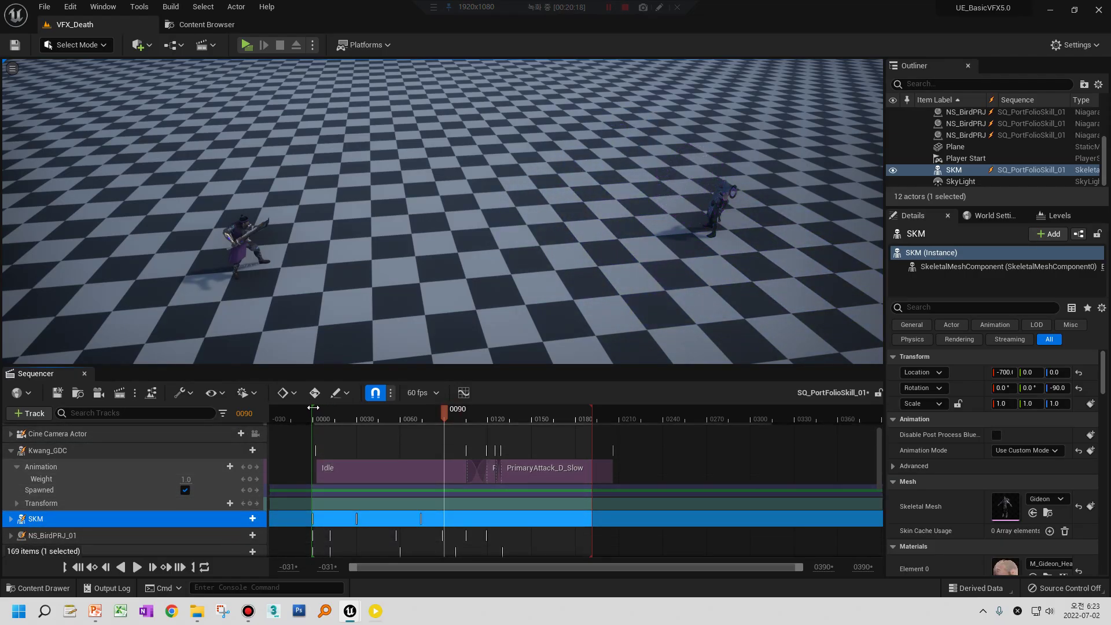
Move Kwang_GDC's Idle animation section so that it starts at frame 0 and spans frames 0 to 117.
left_click_drag(323, 414, 314, 420)
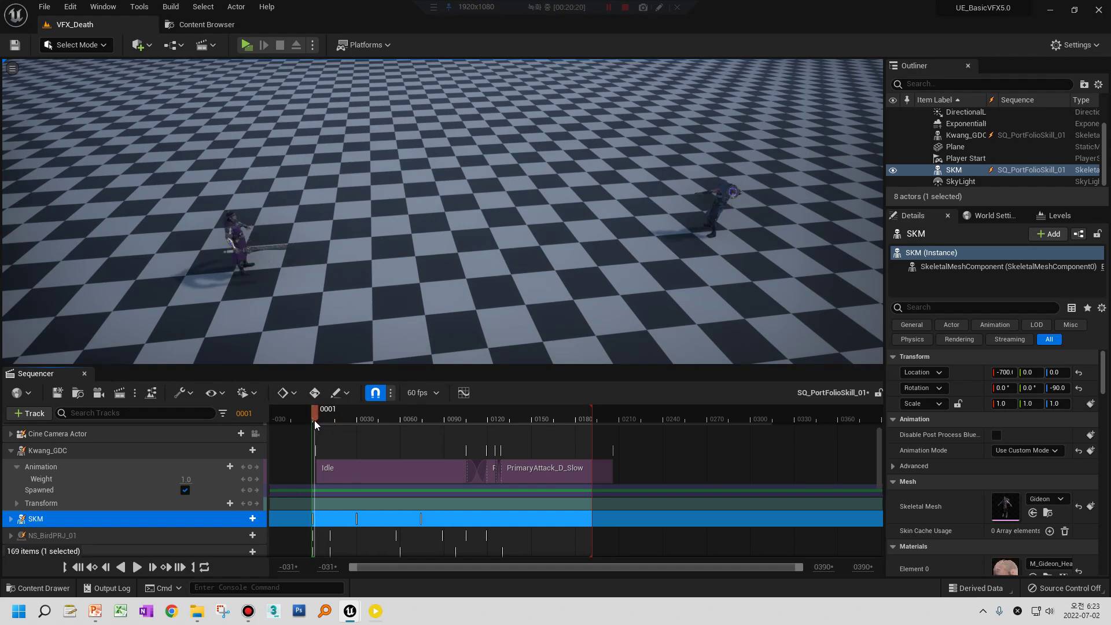
left_click(328, 473)
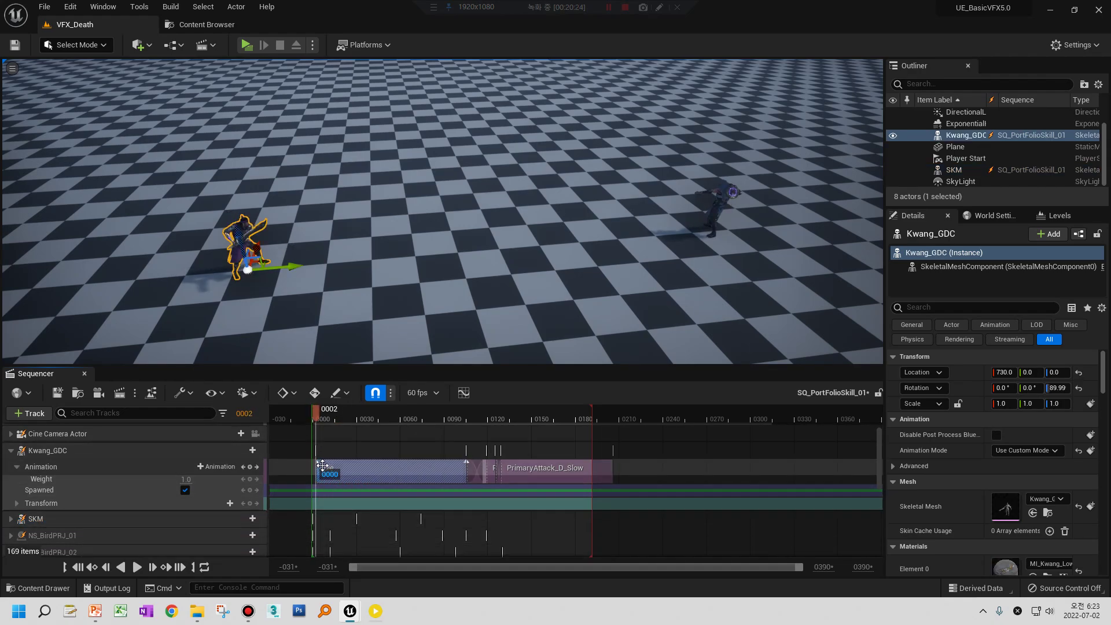
scroll(316, 441, "up", 3)
scroll(324, 448, "down", 3)
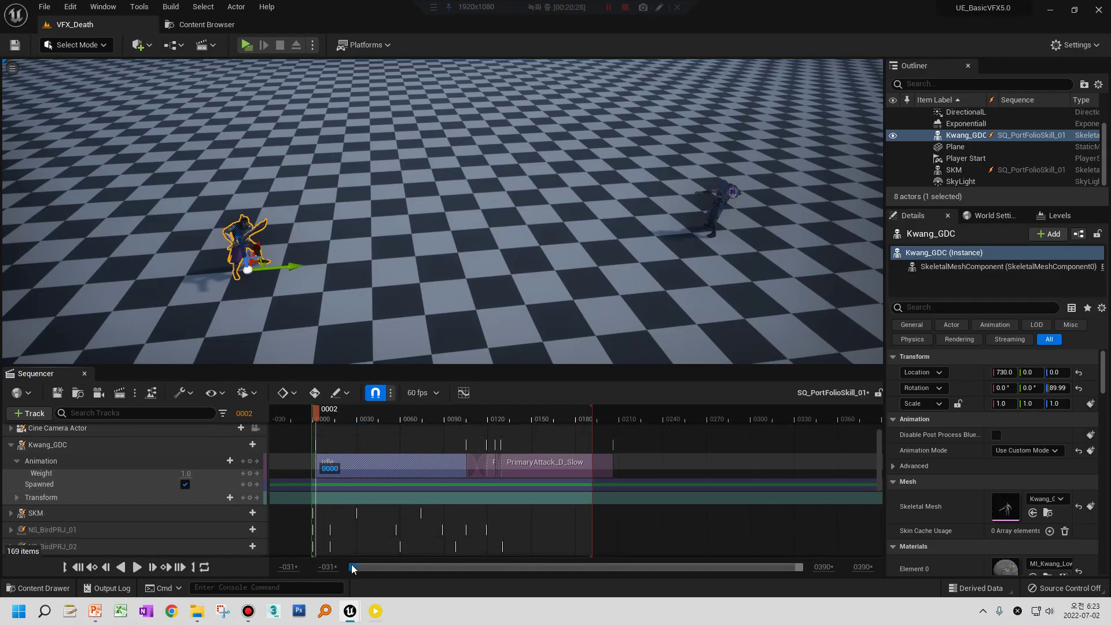
left_click_drag(749, 567, 459, 564)
left_click(487, 446)
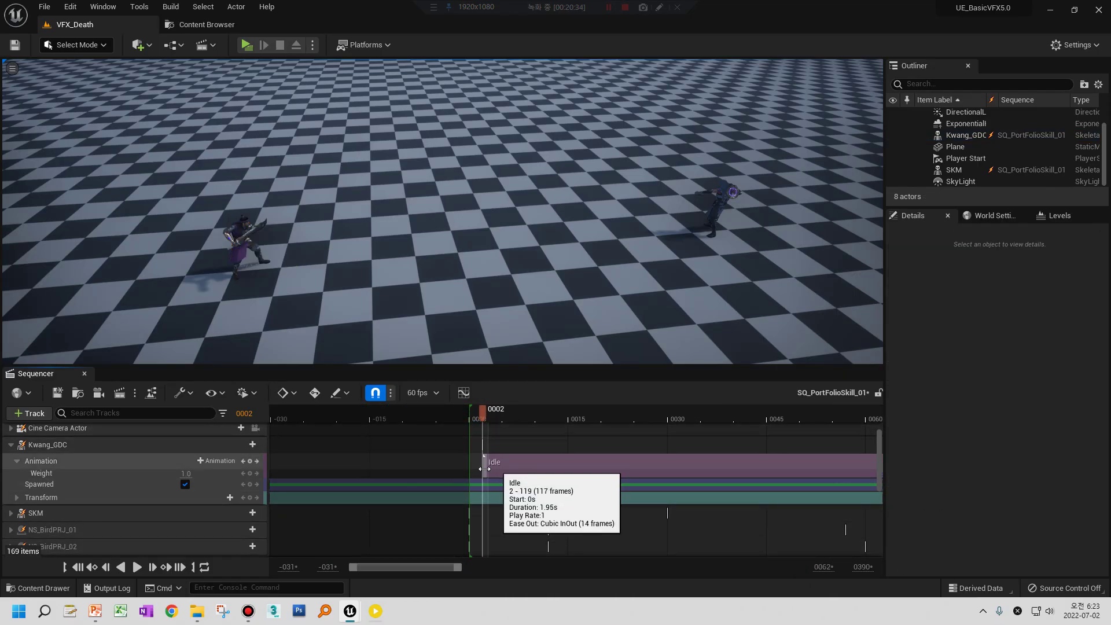
left_click_drag(482, 468, 478, 469)
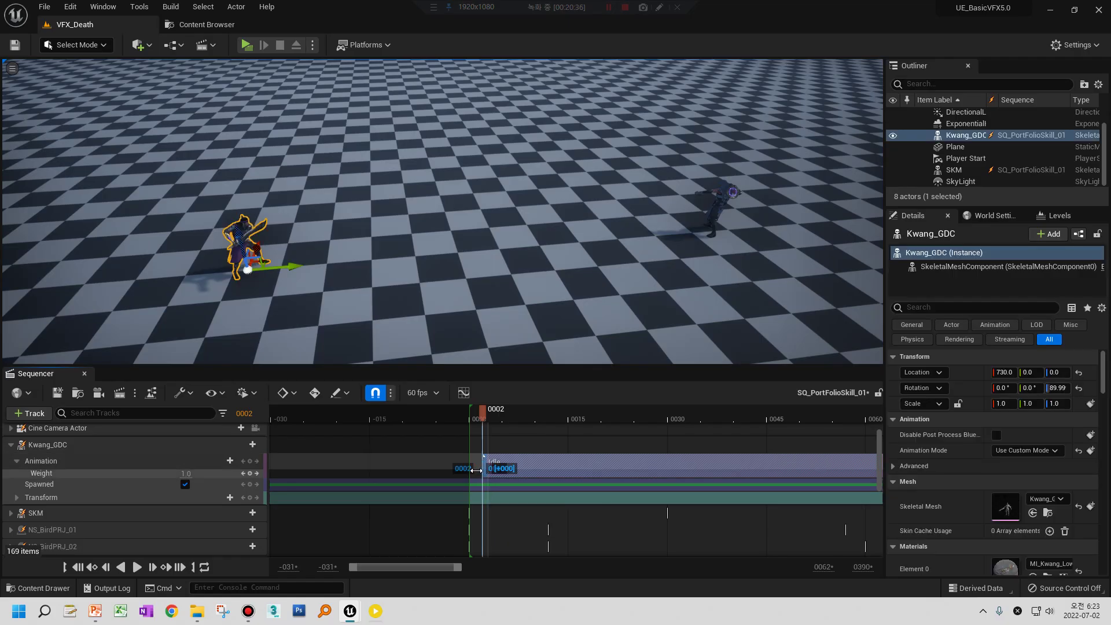
left_click_drag(501, 455, 540, 466)
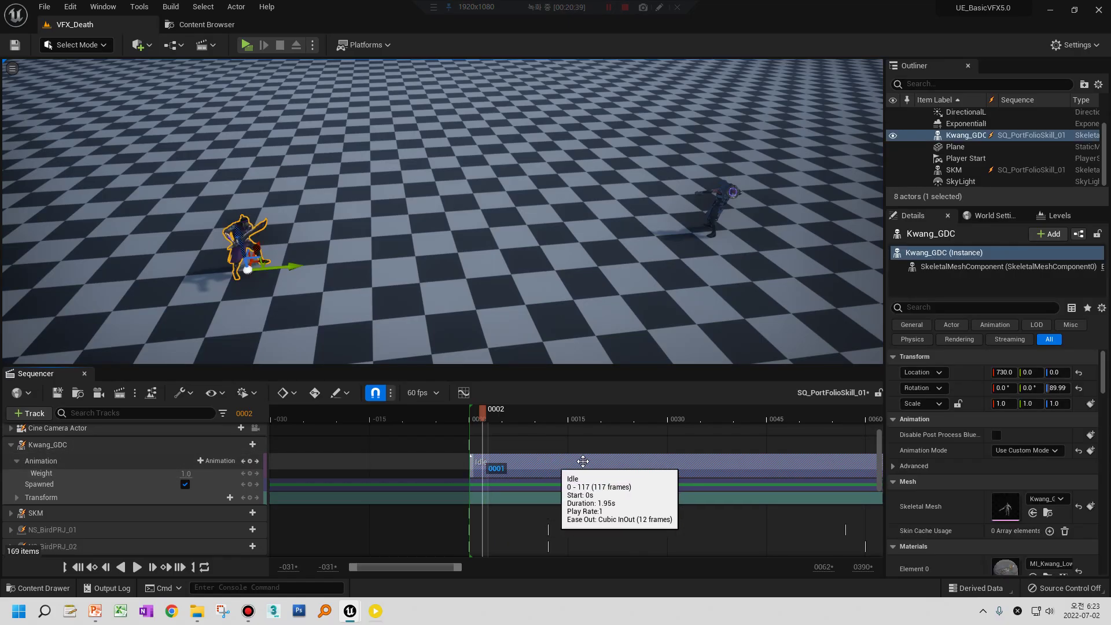
Play the sequence over the whole timeline and pause it at frame 171 to review the attack and hit effects.
mouse_move(446, 567)
left_mouse_down()
mouse_move(514, 562)
mouse_move(457, 565)
left_mouse_up()
scroll(431, 521, "down", 2)
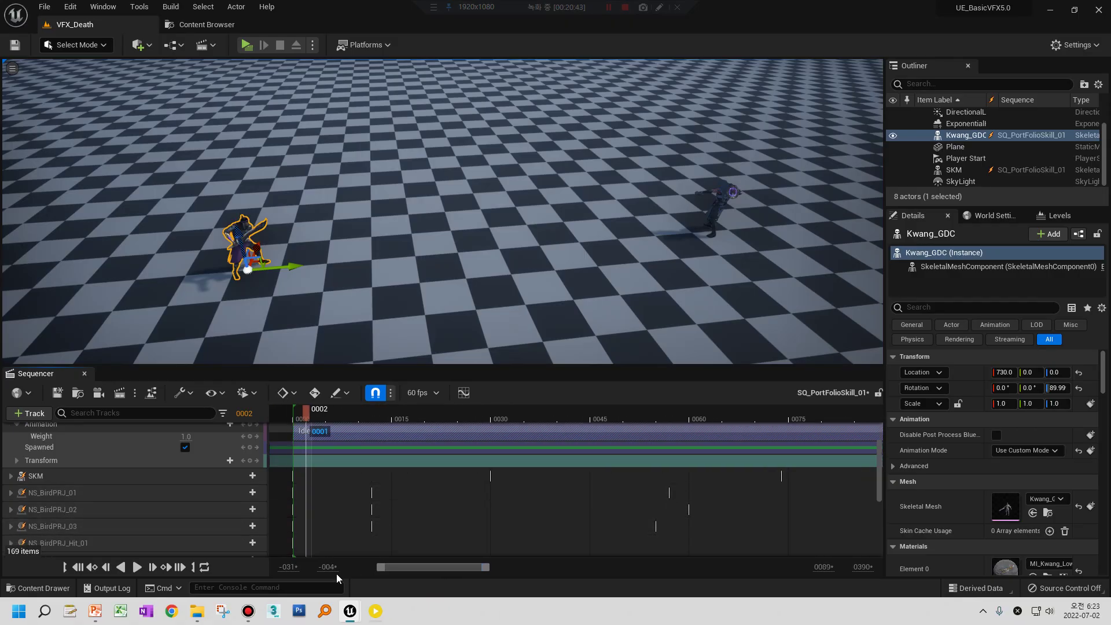
double_click(409, 566)
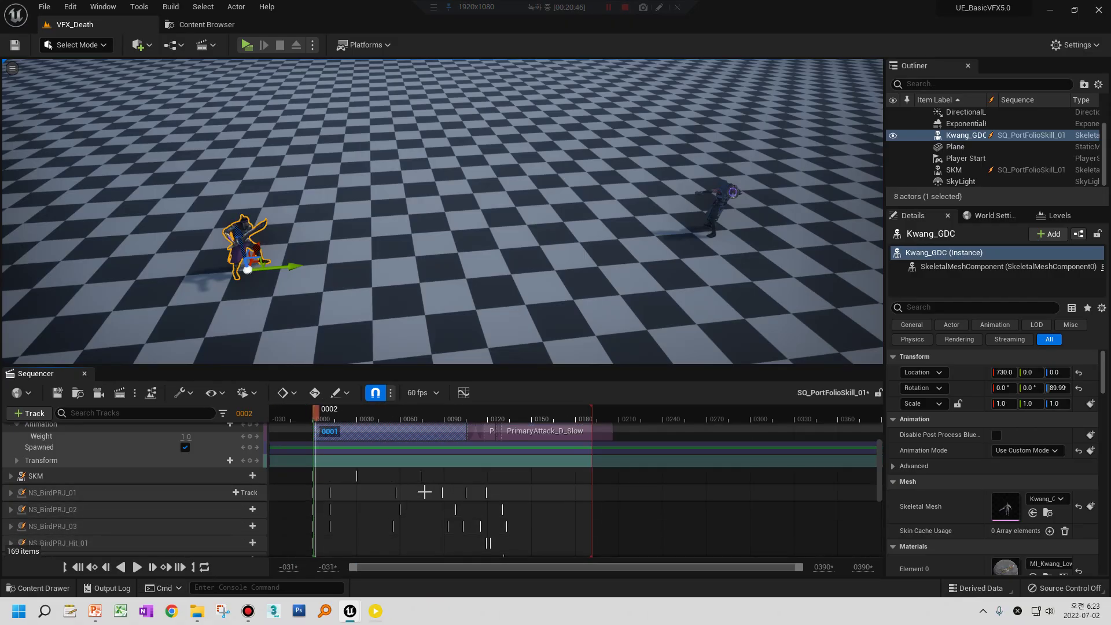
scroll(425, 492, "up", 3)
left_click(138, 567)
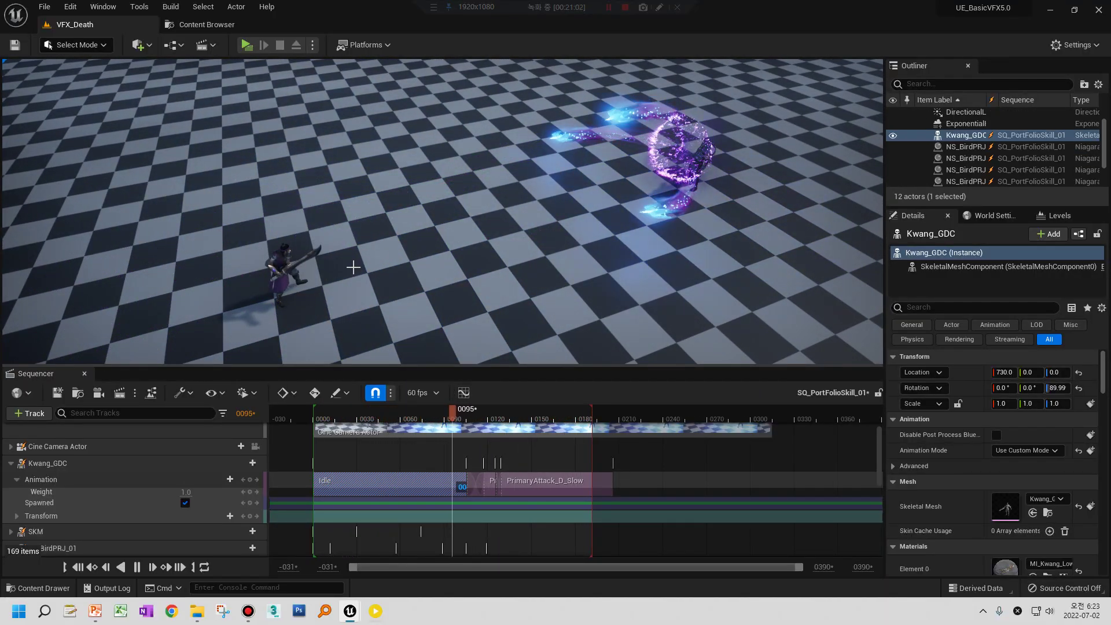
key("space")
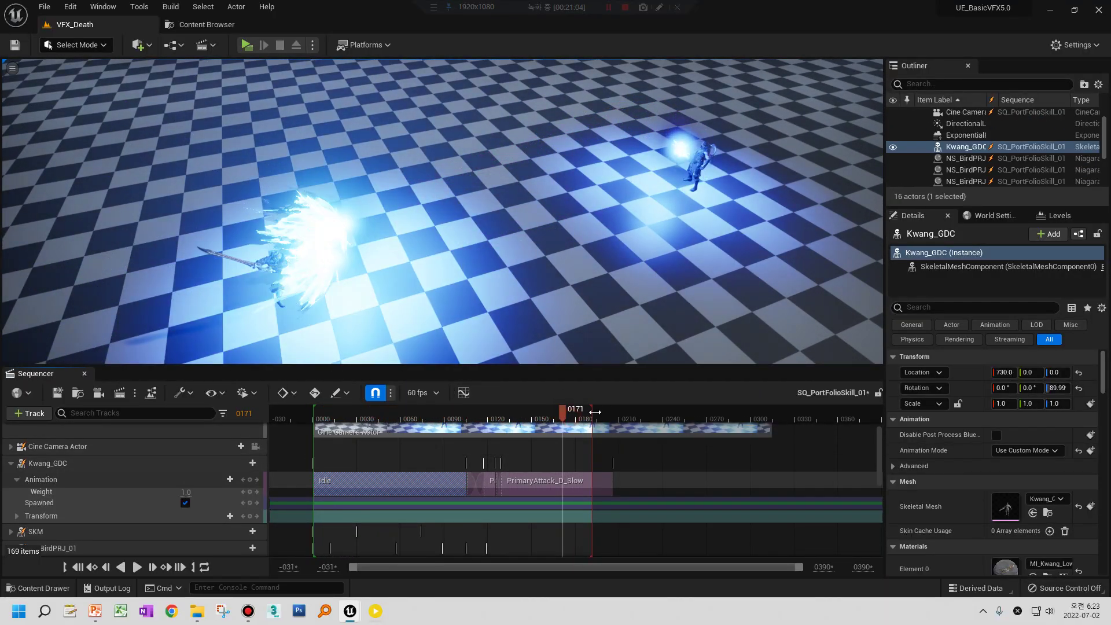